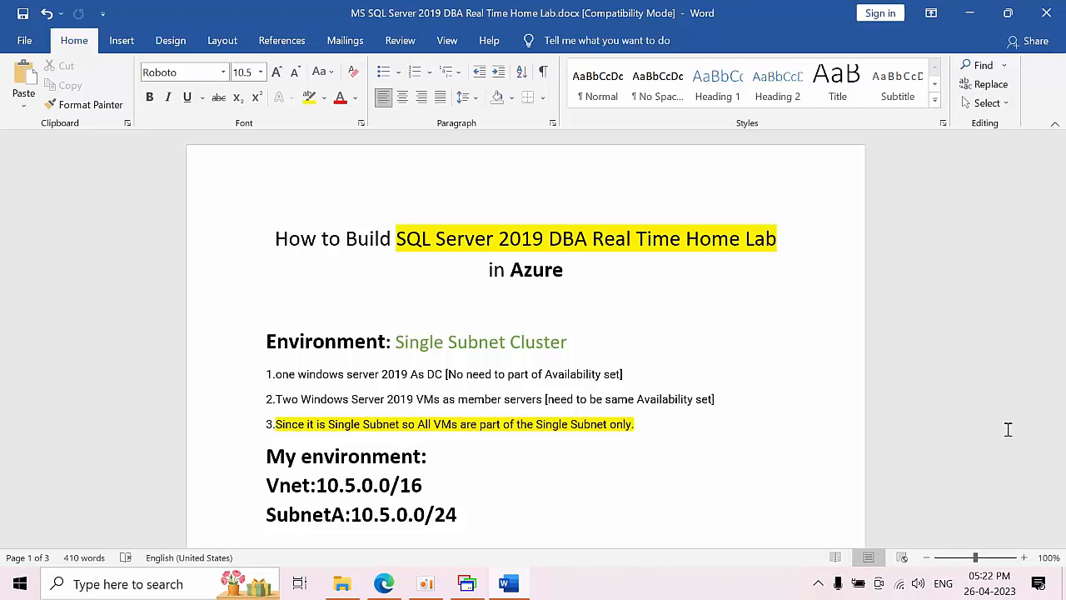
Review the lab document's single-subnet environment, IP address table, pre-installation checks and load balancer note
scroll(817, 429, "down", 2)
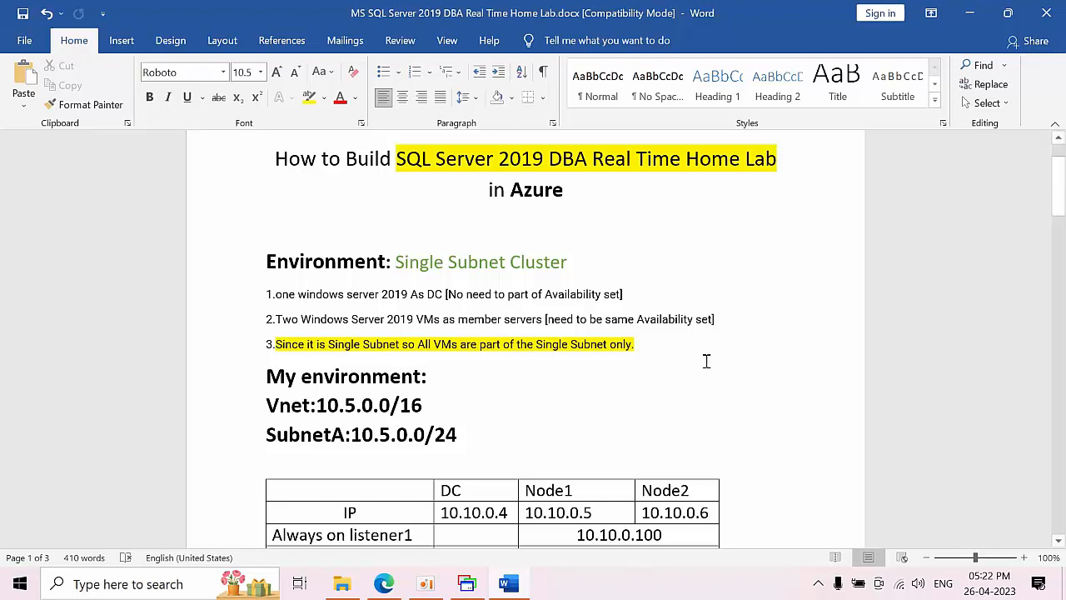
scroll(433, 354, "down", 2)
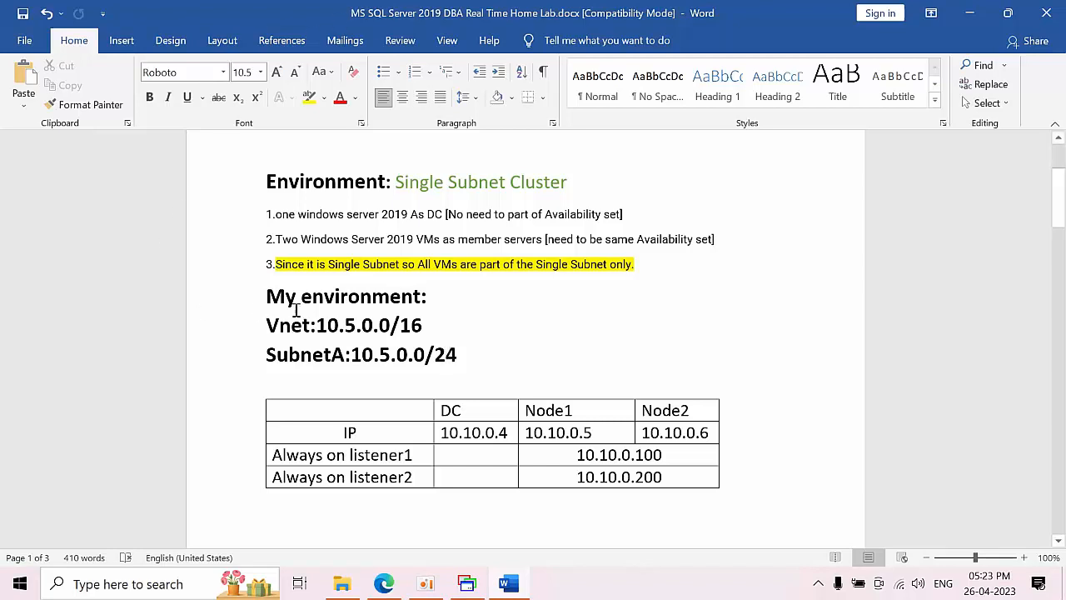
scroll(430, 260, "down", 2)
scroll(476, 338, "down", 2)
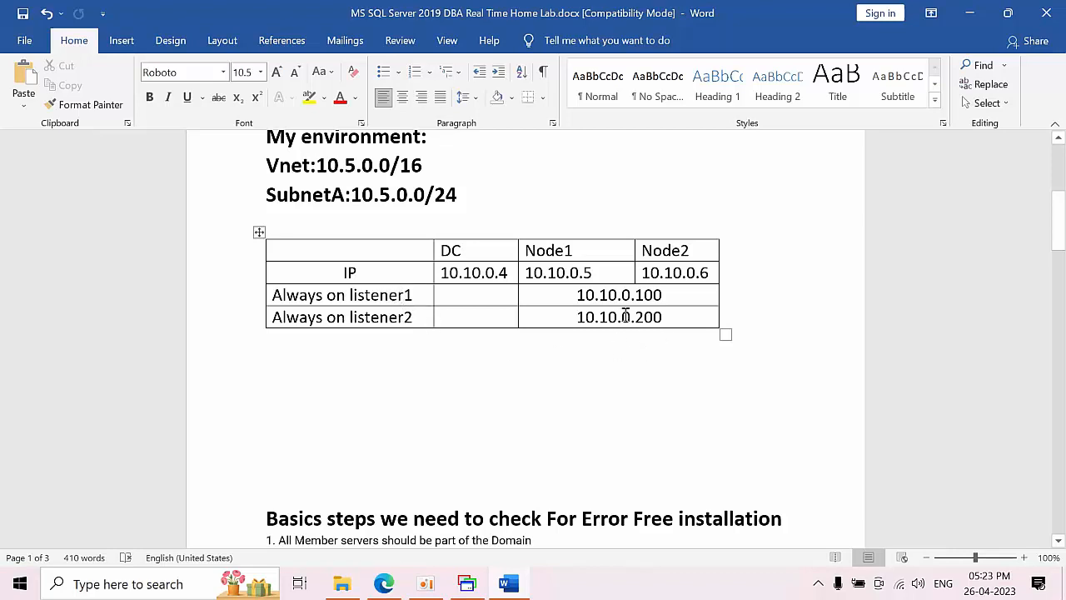
scroll(590, 343, "down", 4)
scroll(586, 352, "down", 3)
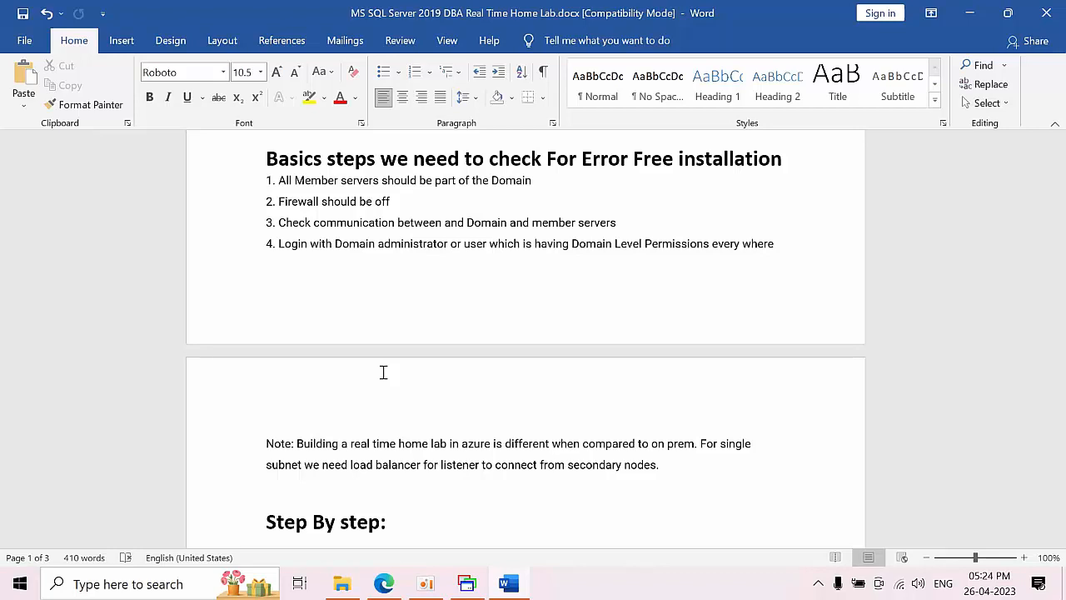
scroll(397, 381, "down", 4)
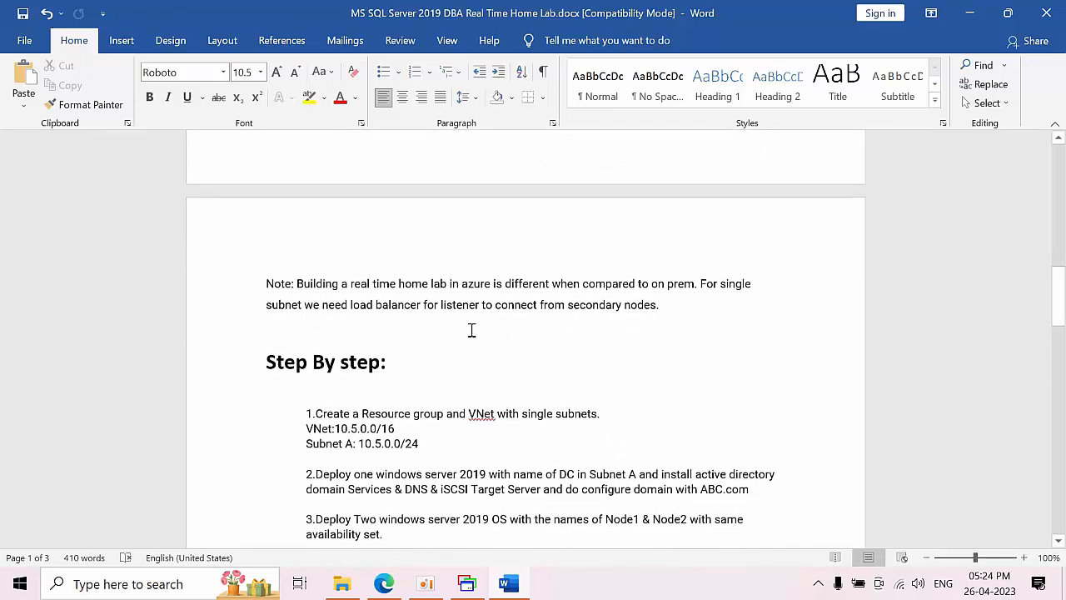
scroll(514, 372, "down", 5)
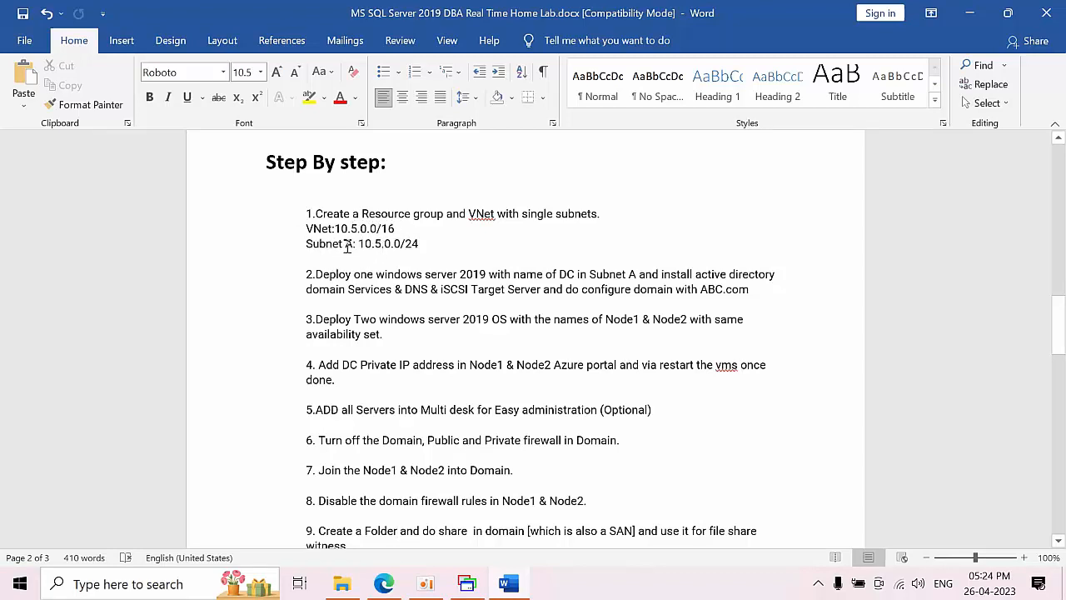
Examine steps 1 to 5 of the lab plan, covering Subnet A, the iSCSI Target Server and adding servers into Multi desk
left_click_drag(355, 246, 309, 250)
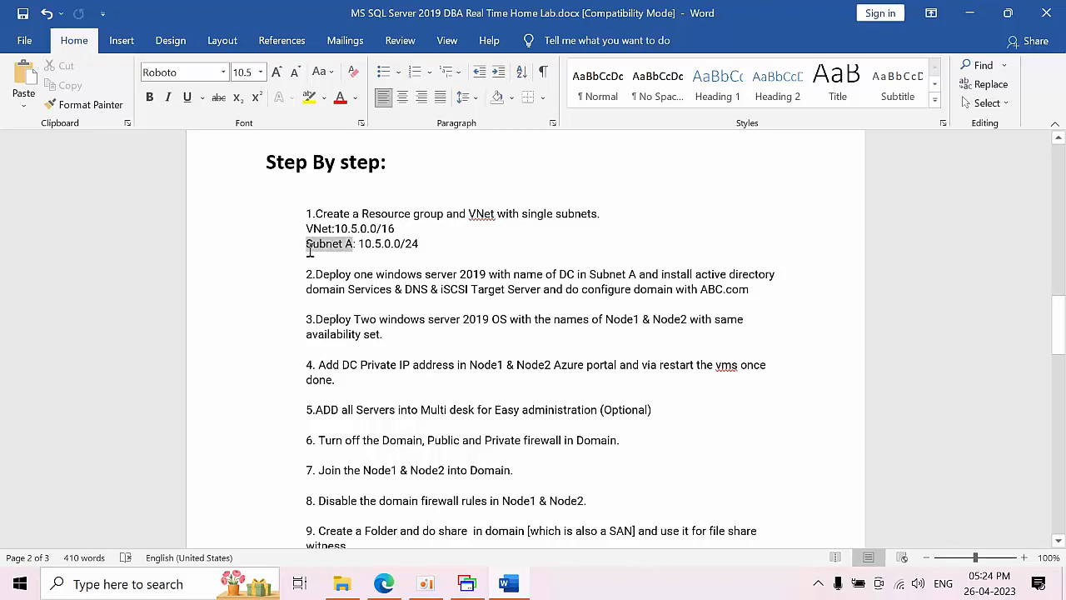
left_click_drag(427, 248, 359, 244)
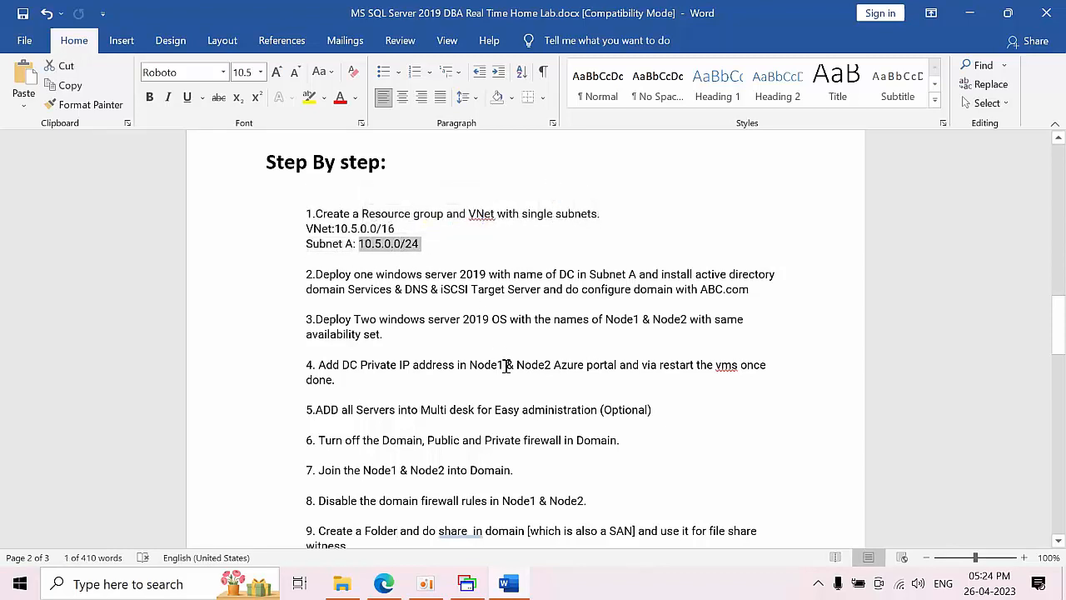
scroll(505, 364, "down", 1)
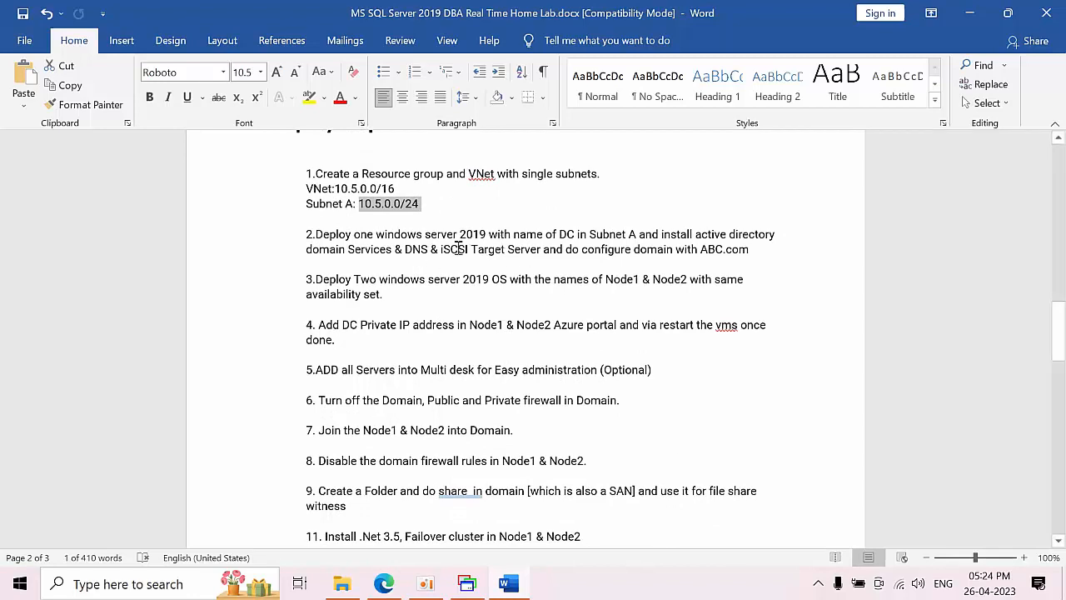
left_click_drag(440, 249, 542, 250)
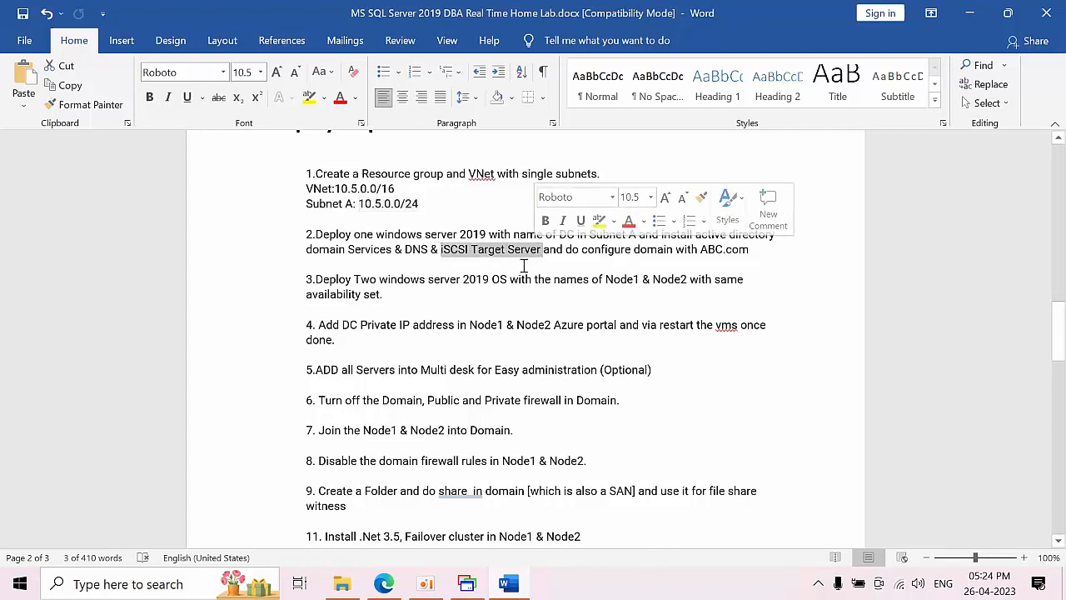
left_click(529, 263)
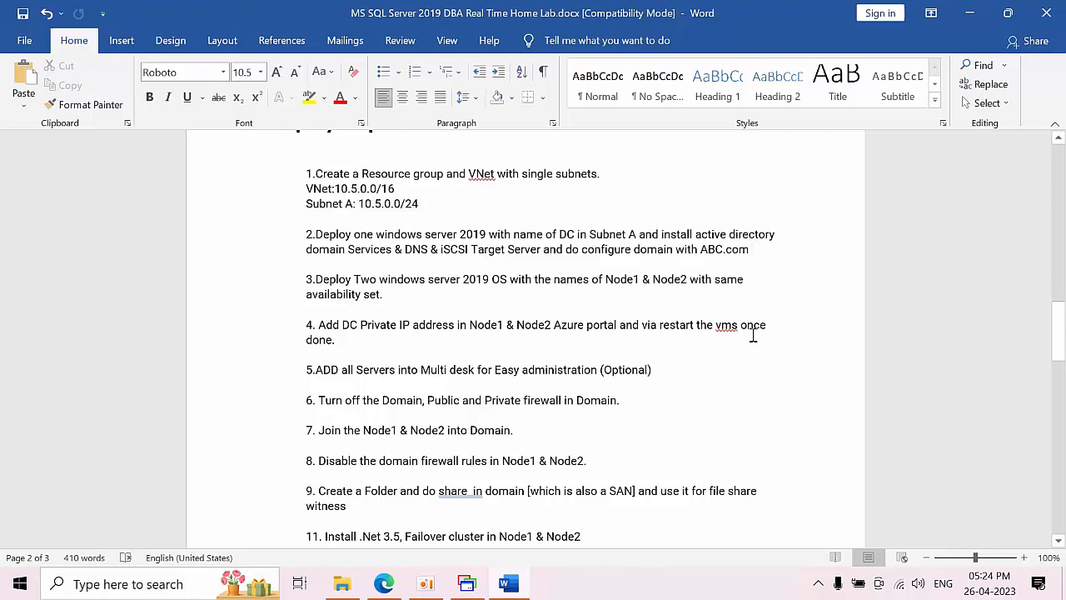
scroll(754, 340, "down", 2)
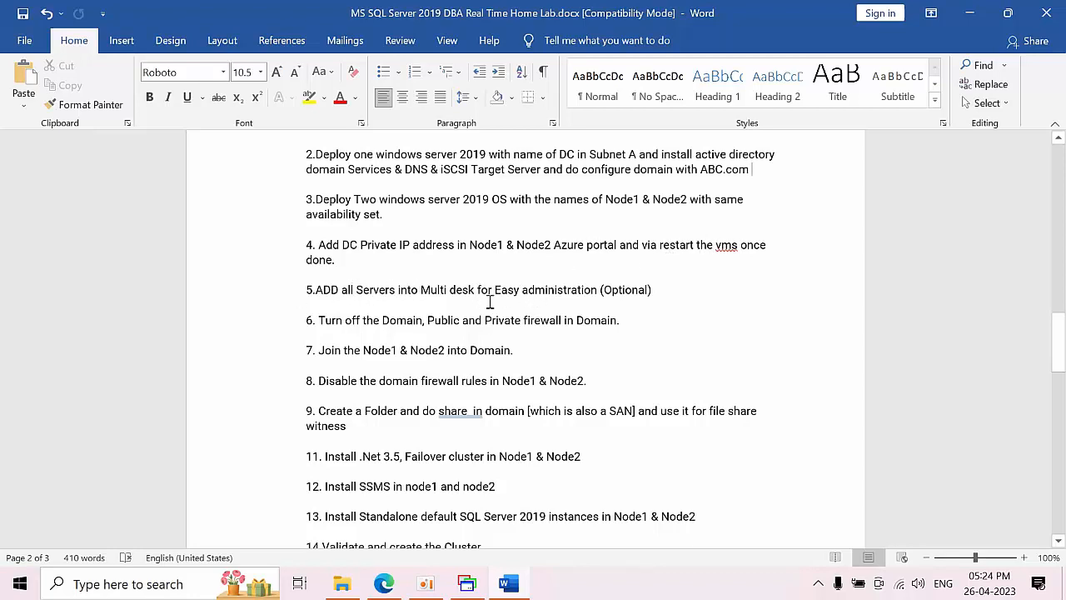
left_click_drag(319, 286, 663, 298)
left_click(678, 330)
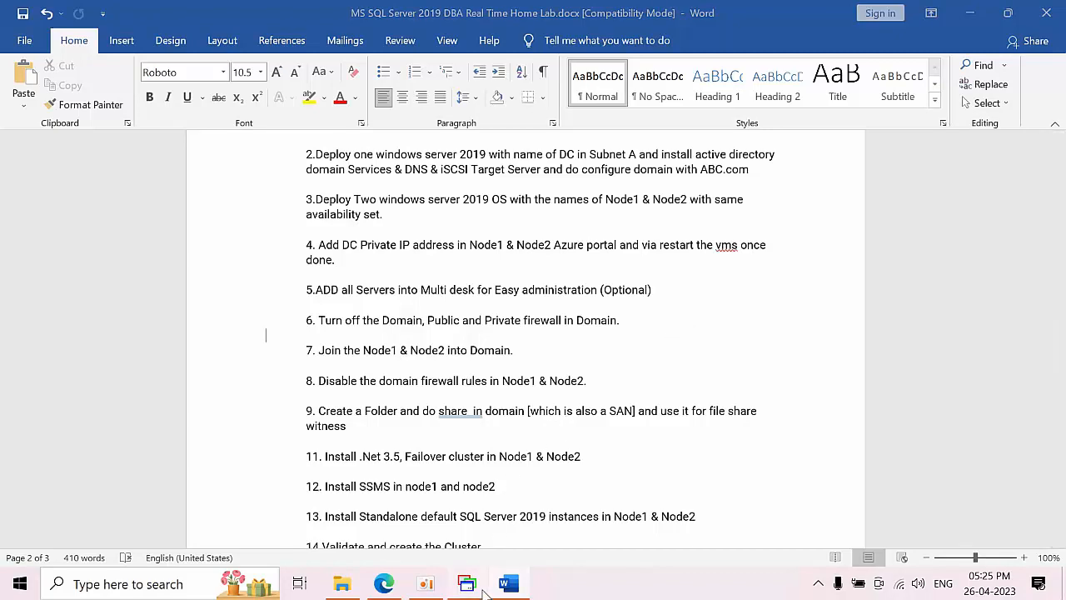
left_click(456, 582)
left_click(462, 583)
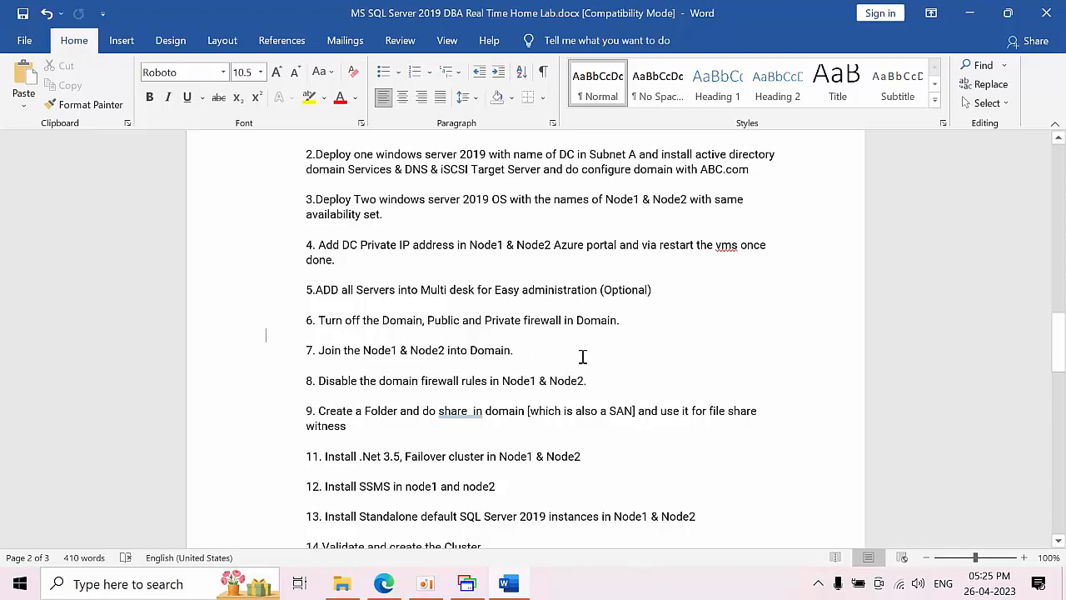
Read the rest of the lab plan, from the firewall and domain join steps to the load balancer configuration and closing note
scroll(584, 357, "down", 1)
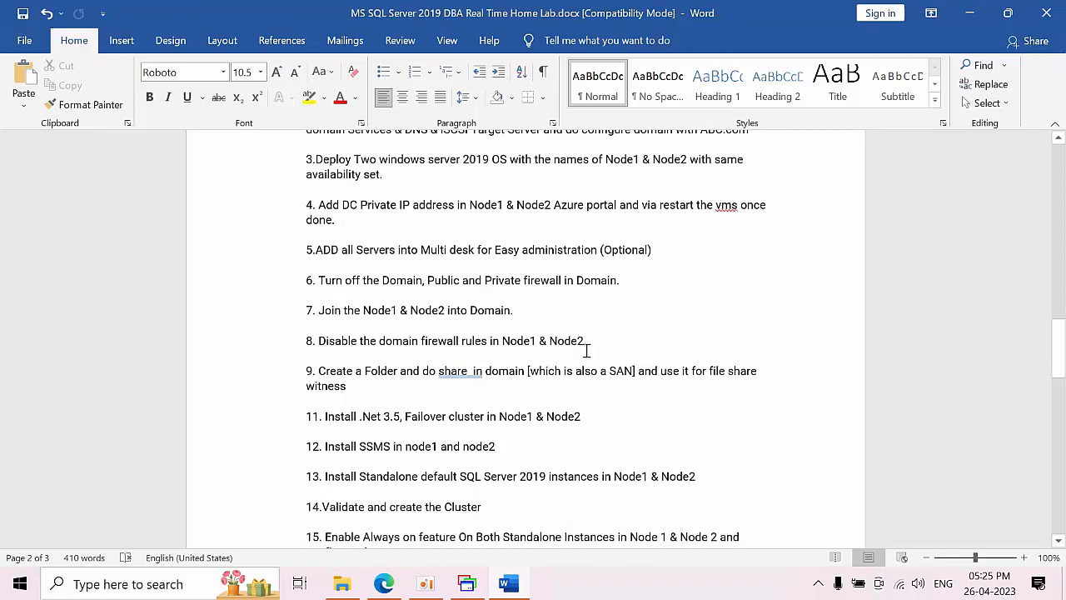
scroll(592, 354, "down", 1)
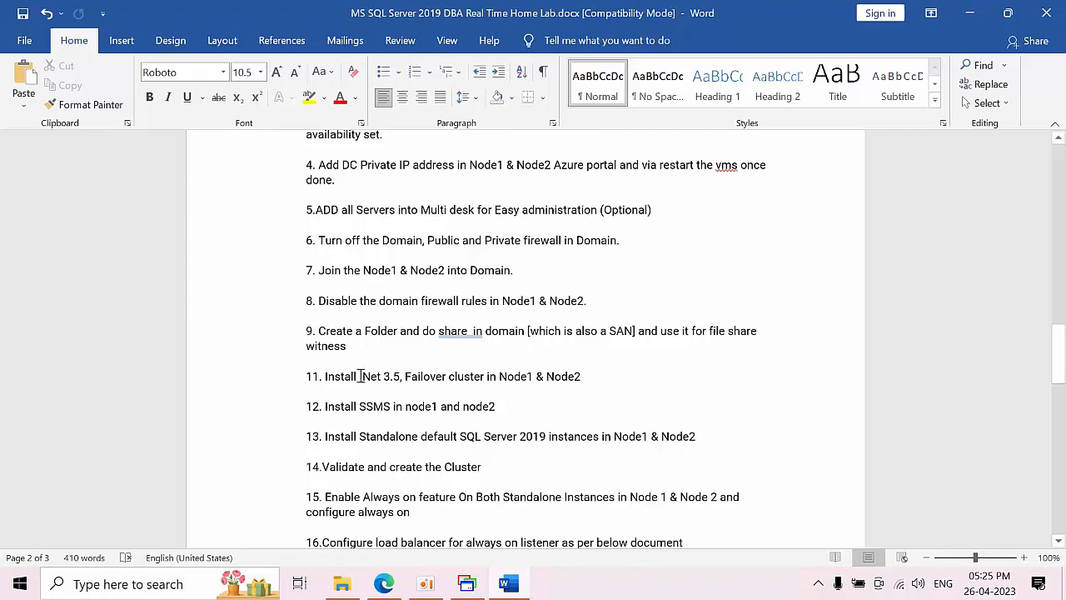
scroll(533, 382, "down", 2)
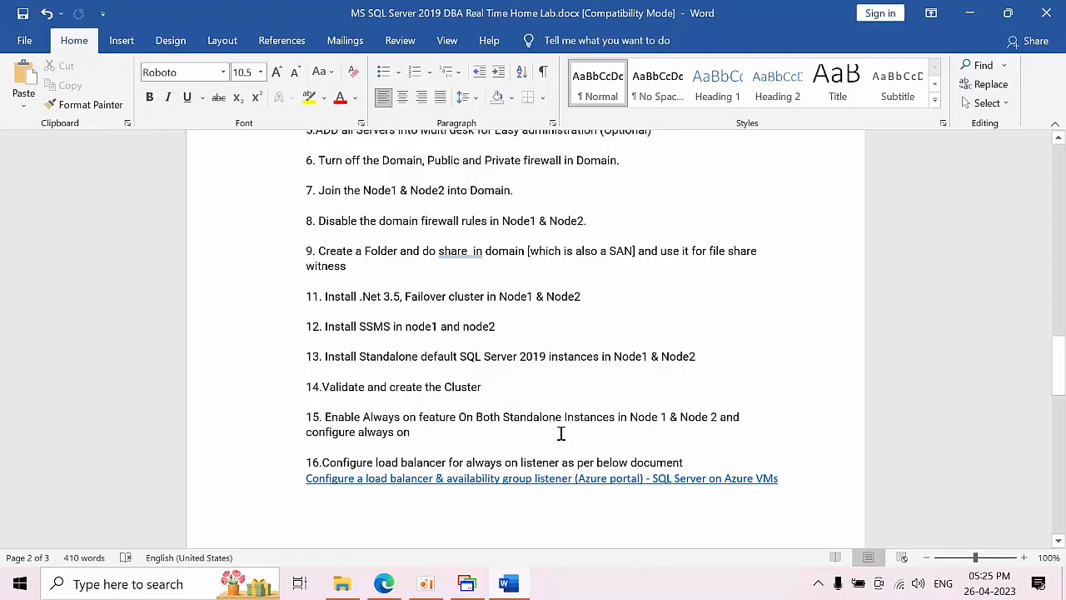
scroll(563, 438, "down", 2)
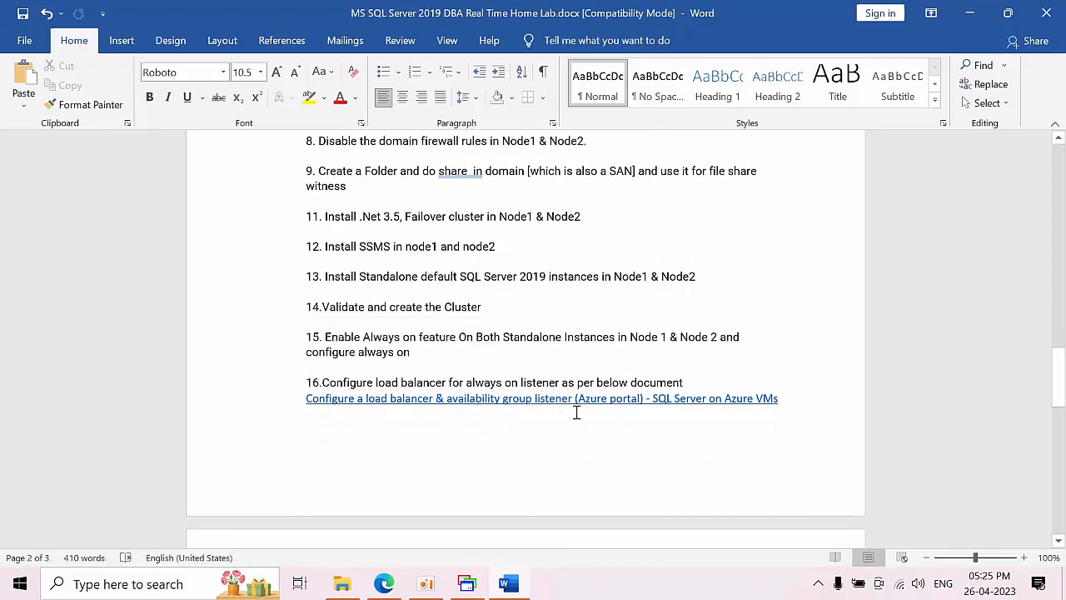
scroll(584, 400, "down", 4)
scroll(592, 378, "up", 2)
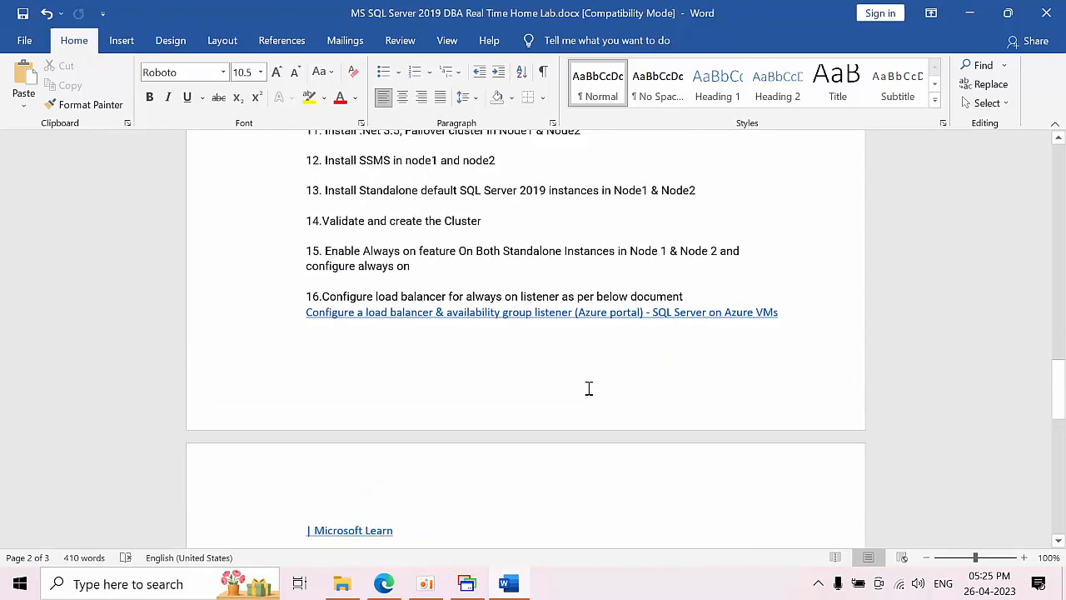
scroll(588, 388, "up", 1)
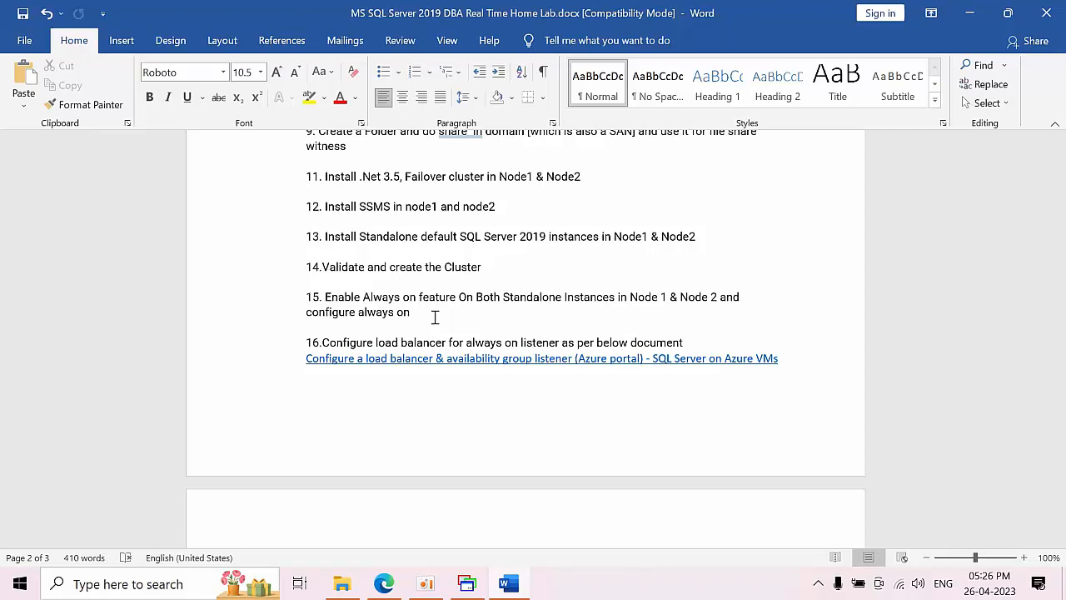
scroll(497, 405, "down", 3)
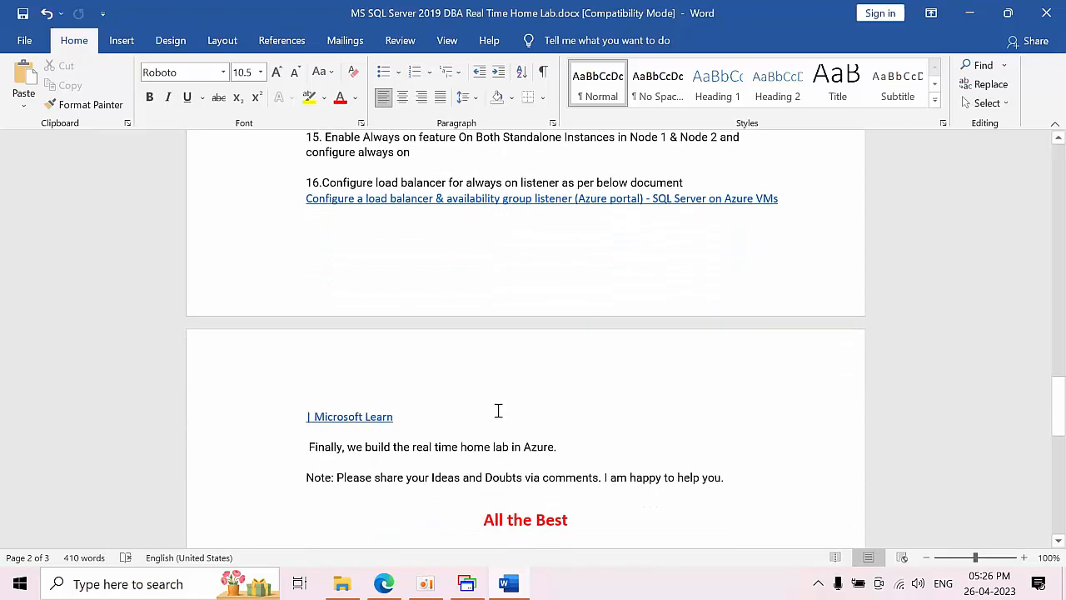
scroll(498, 410, "up", 2)
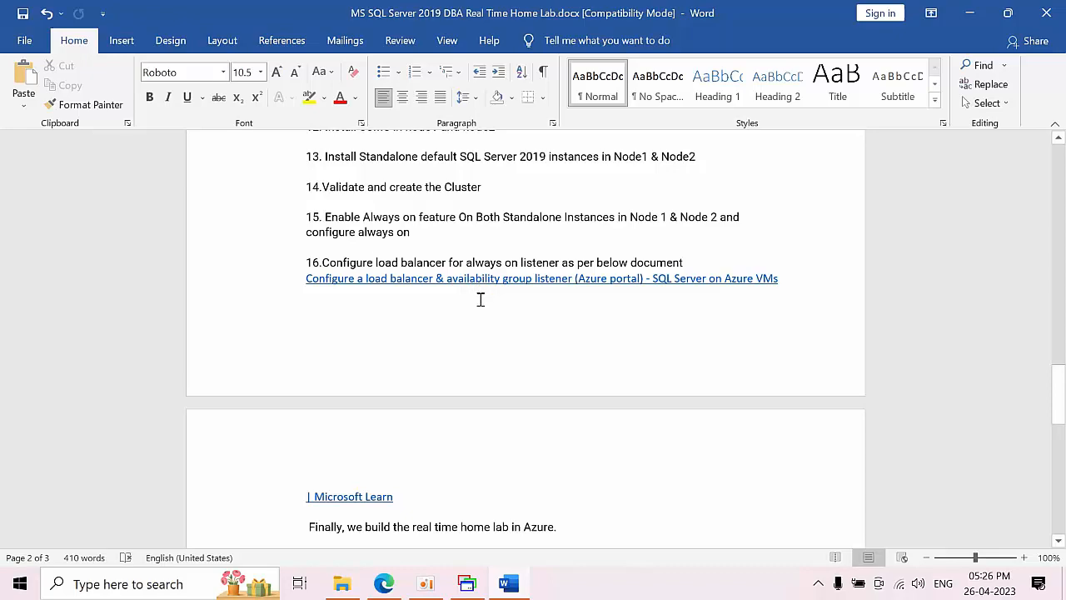
Switch to the Azure portal in Edge and start creating a new Azure virtual machine from the virtual machines list
left_click(390, 581)
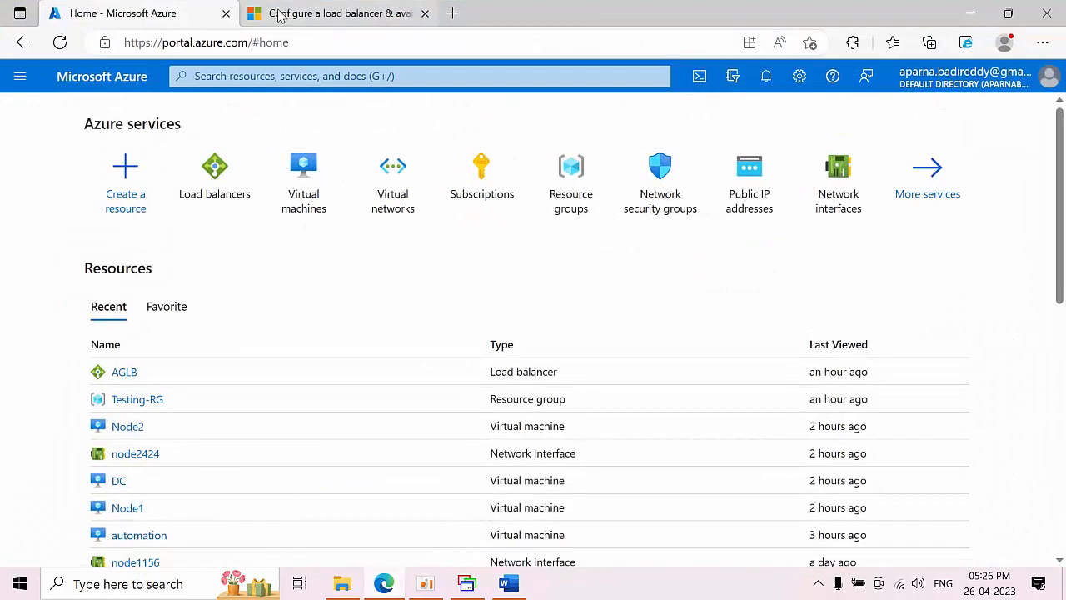
left_click(330, 182)
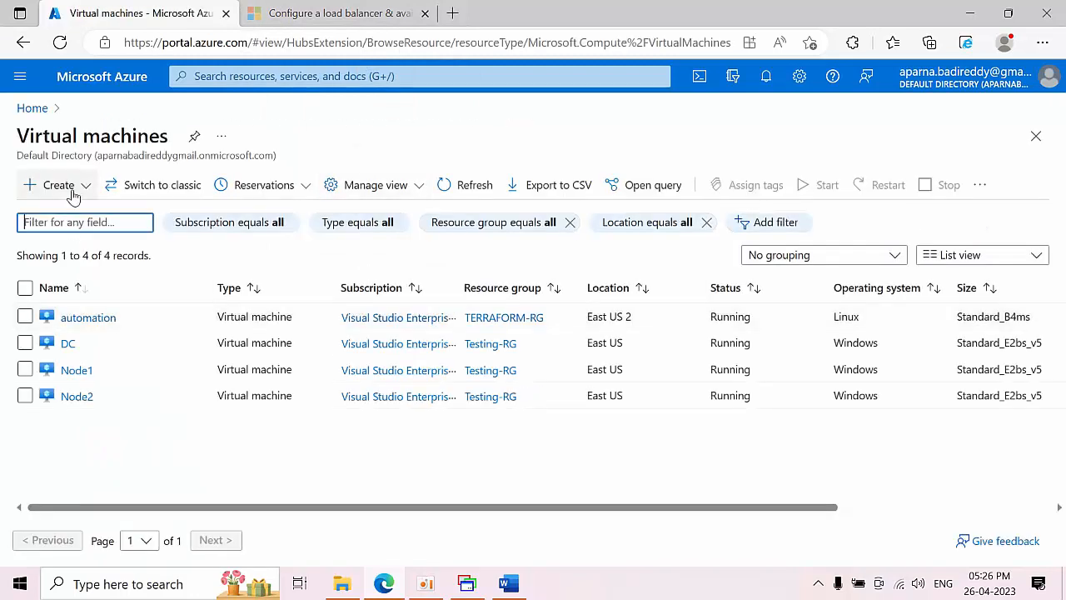
left_click(71, 188)
left_click(79, 221)
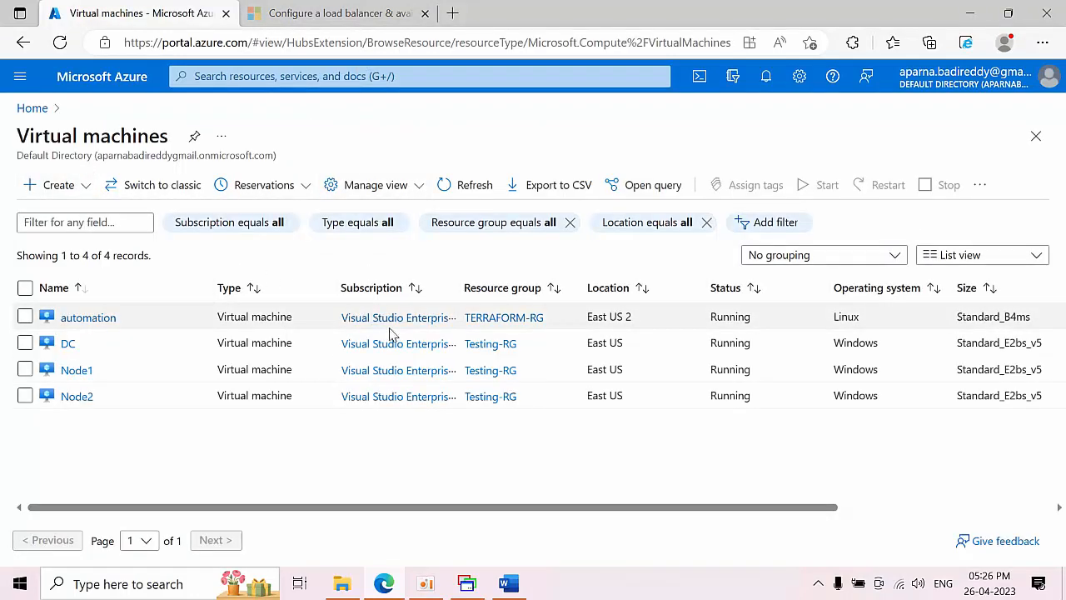
Compare the new virtual machine's availability options and set them to Availability set
scroll(360, 341, "down", 3)
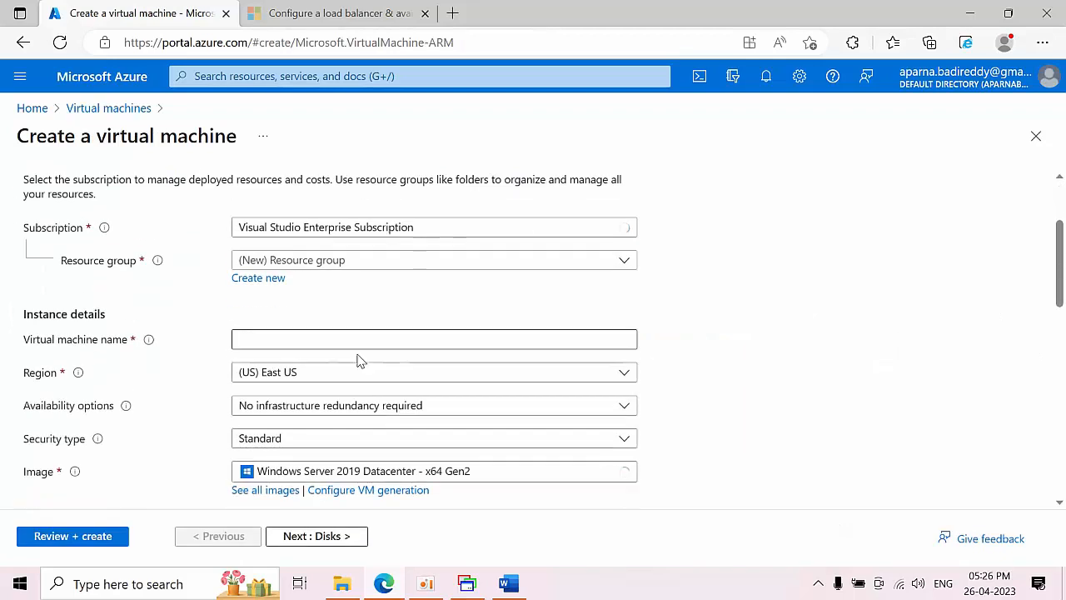
scroll(333, 254, "down", 2)
left_click(327, 243)
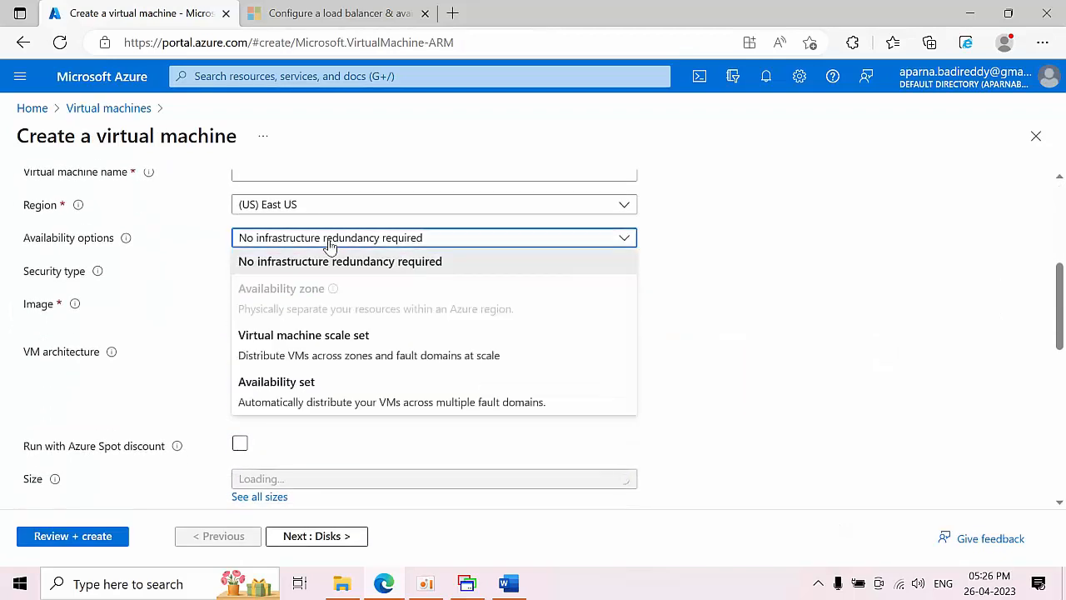
left_click(311, 260)
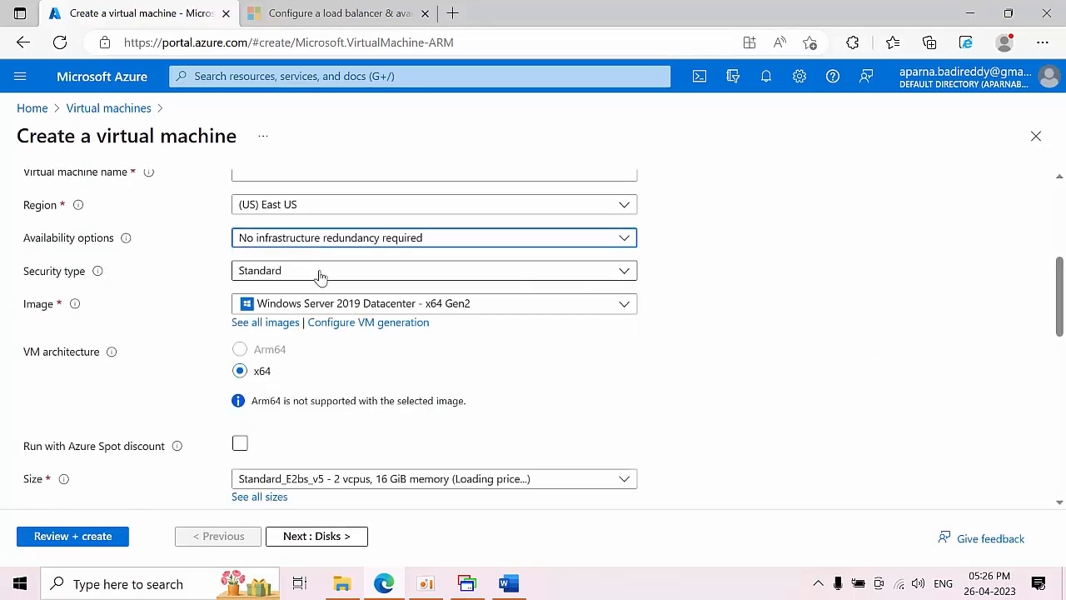
scroll(282, 239, "up", 1)
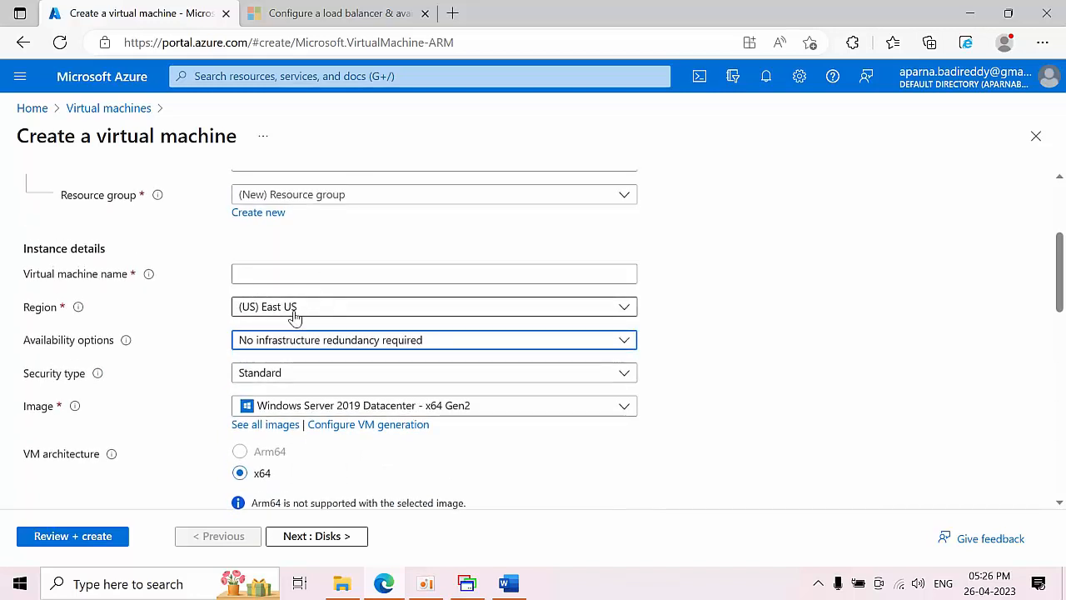
scroll(324, 317, "down", 1)
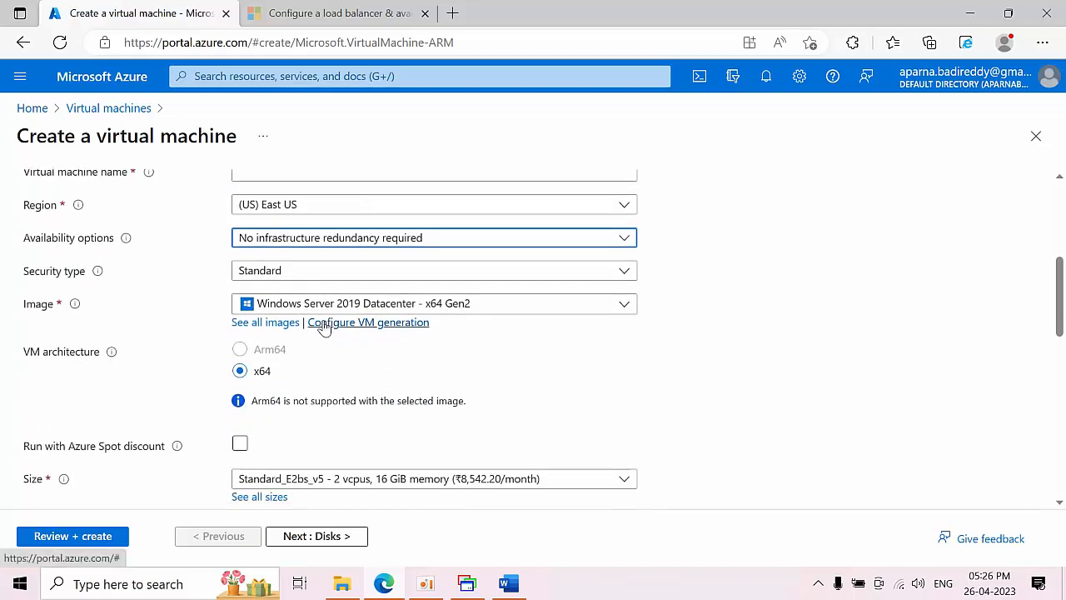
left_click(310, 239)
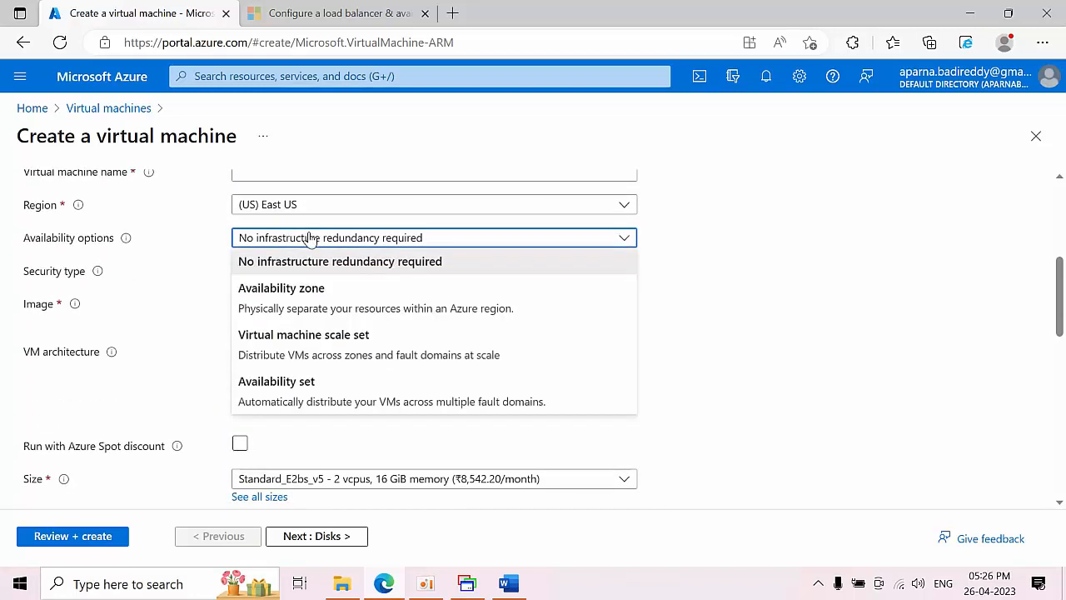
left_click(291, 393)
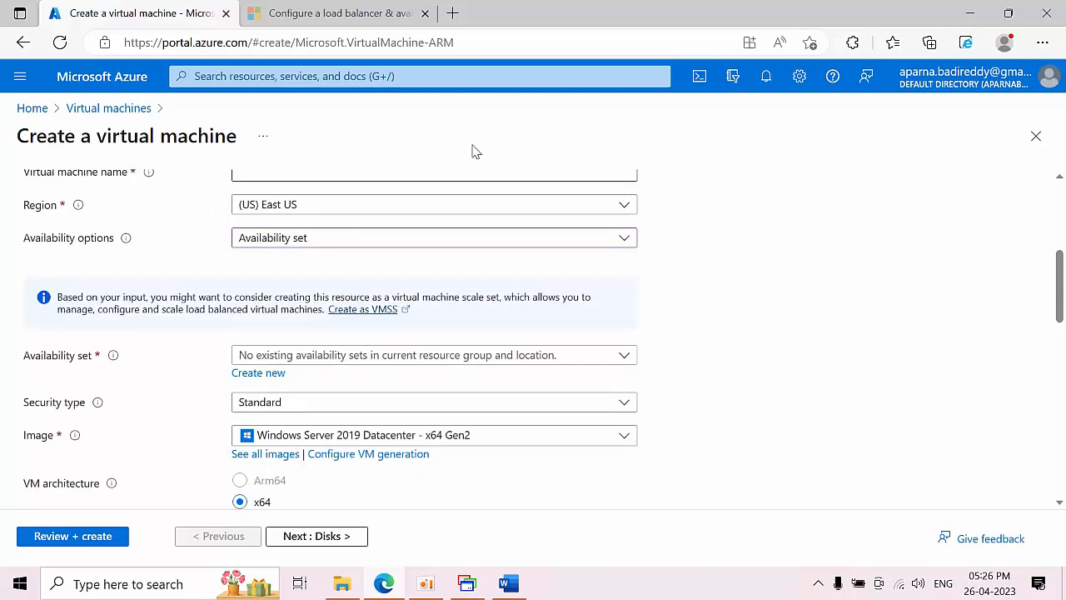
Start creating a new availability set for the virtual machine and name it avsetforag
left_click(258, 373)
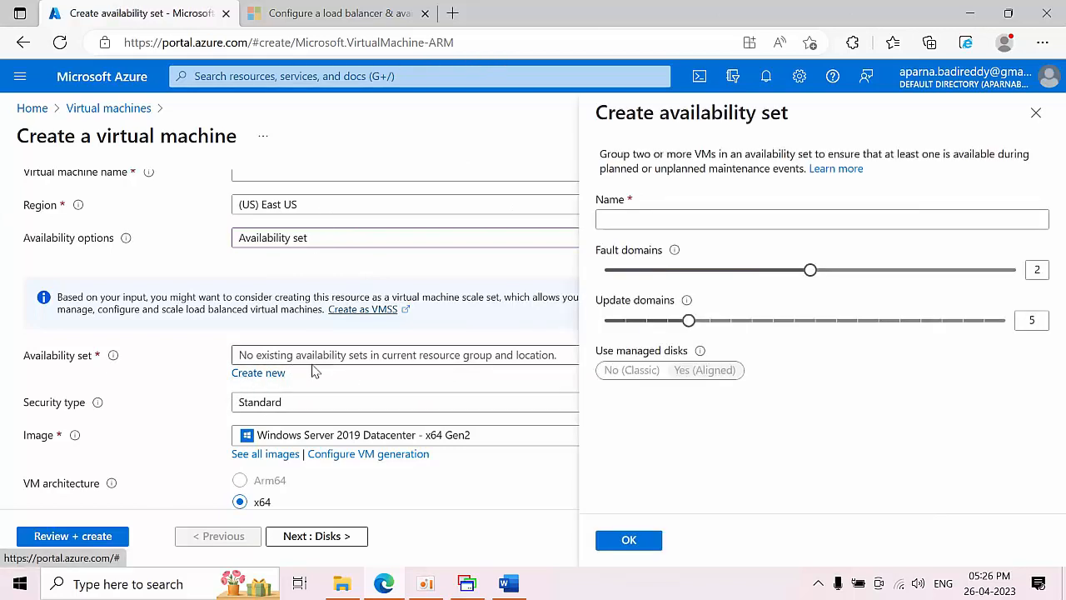
left_click(632, 214)
type("avse")
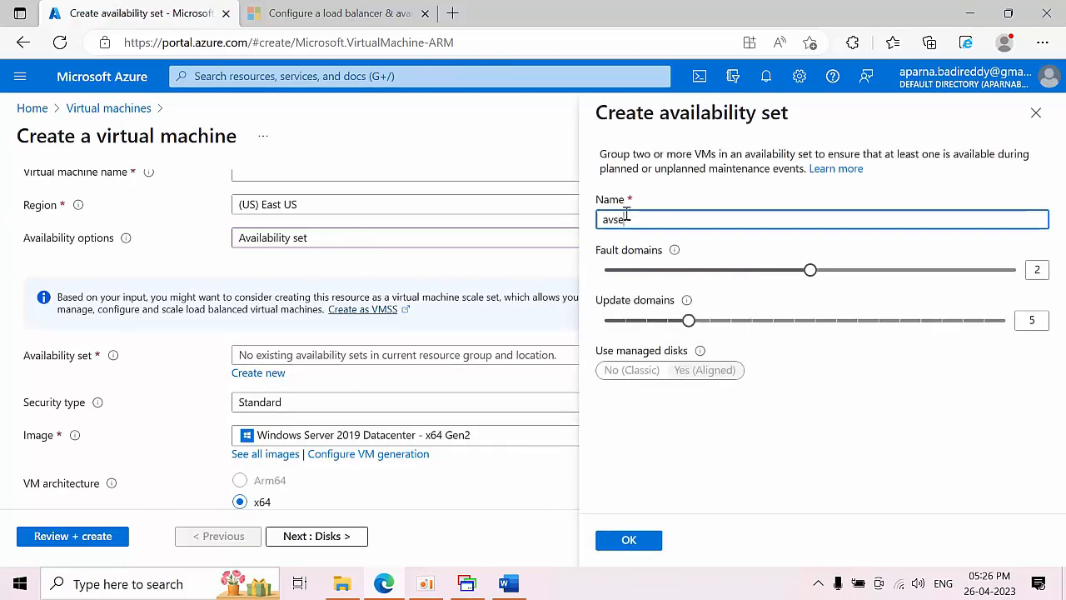
type("t")
type("-")
type("tfo")
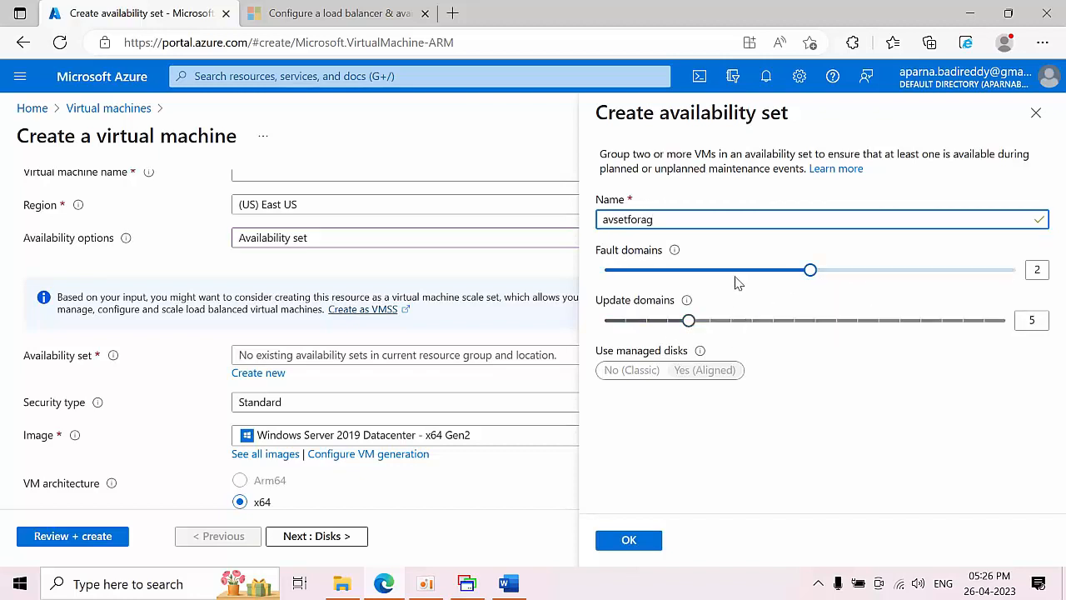
Open Paint and draw two tall rectangles side by side, about 144 × 466 px and 146 × 492 px
left_click(129, 584)
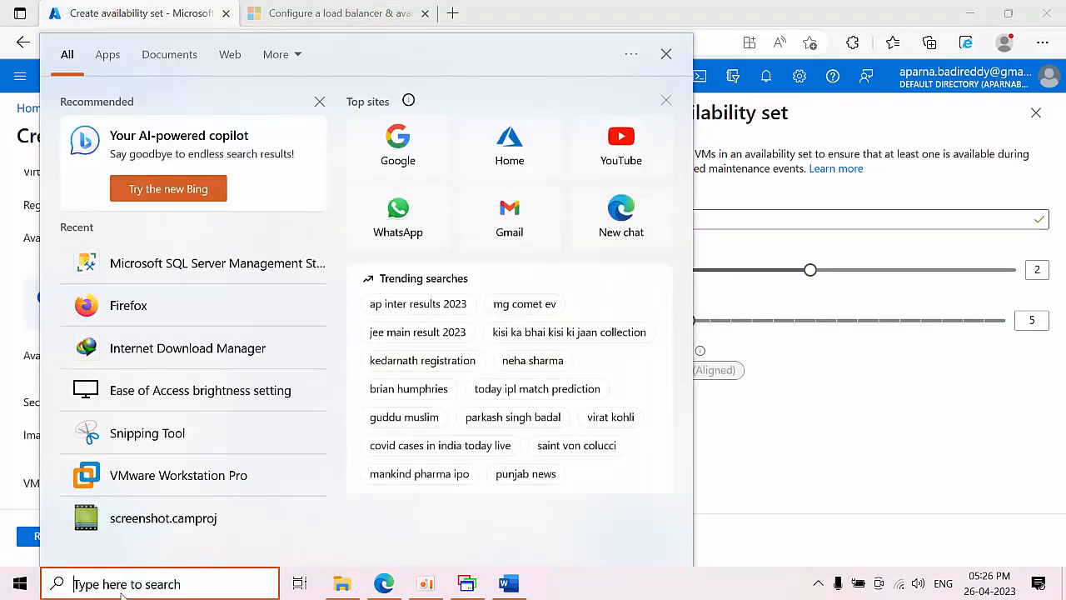
type("paint")
key("Return")
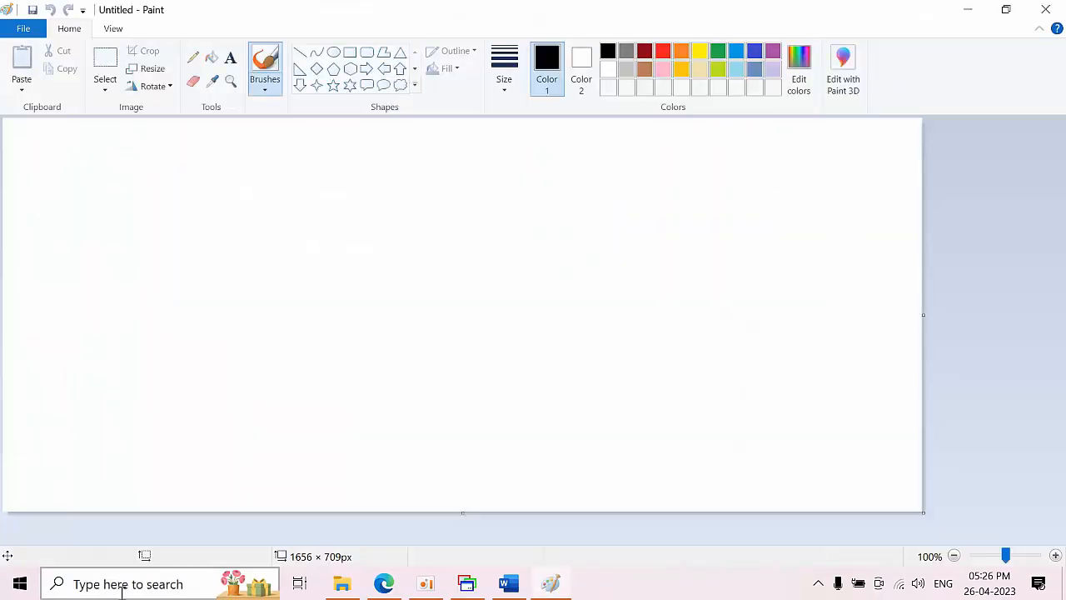
left_click(350, 52)
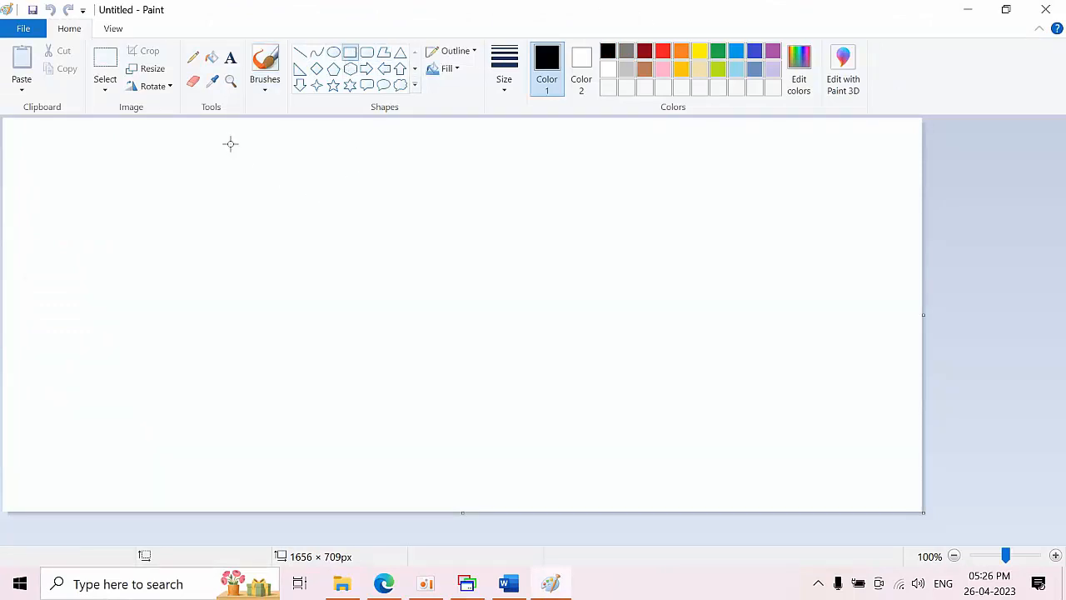
left_click_drag(176, 178, 259, 438)
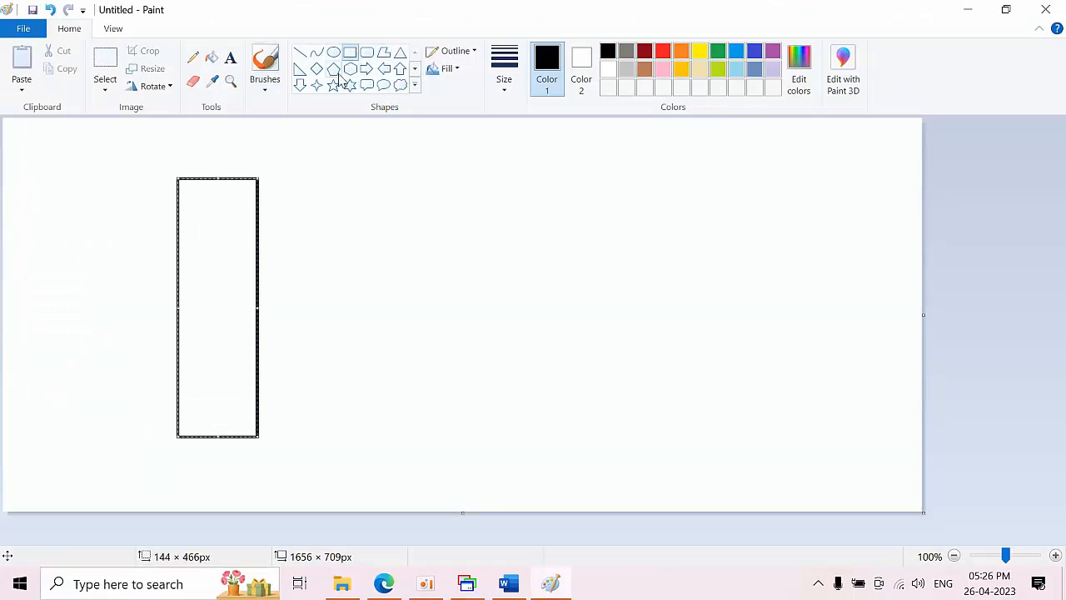
left_click_drag(377, 178, 458, 451)
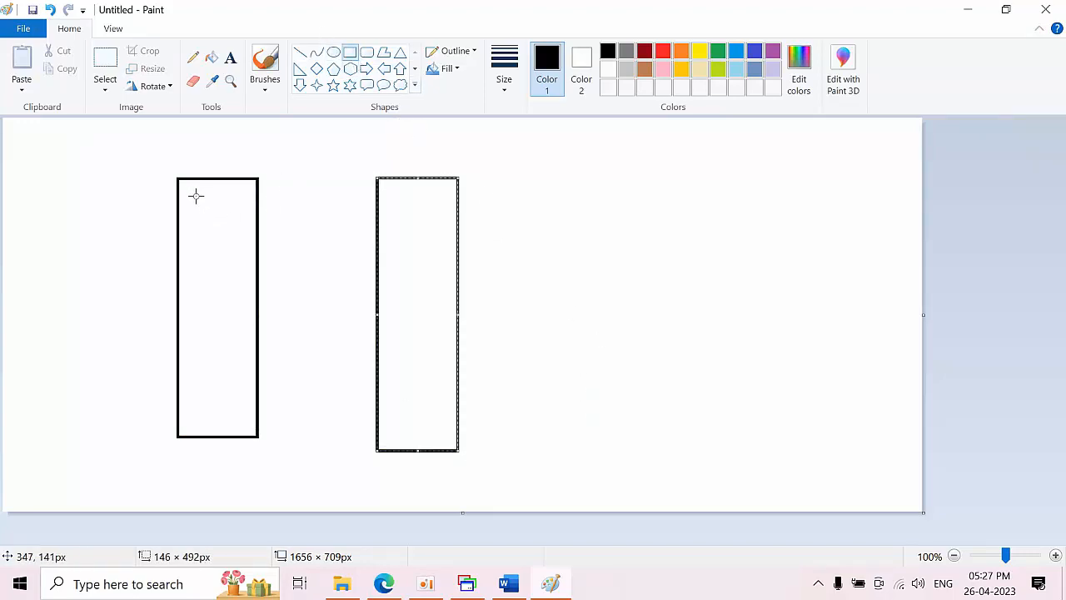
Draw one small box near the top of each tall rectangle, about 85 × 46 px in the second, undoing the extra box in the first
left_click_drag(197, 198, 225, 264)
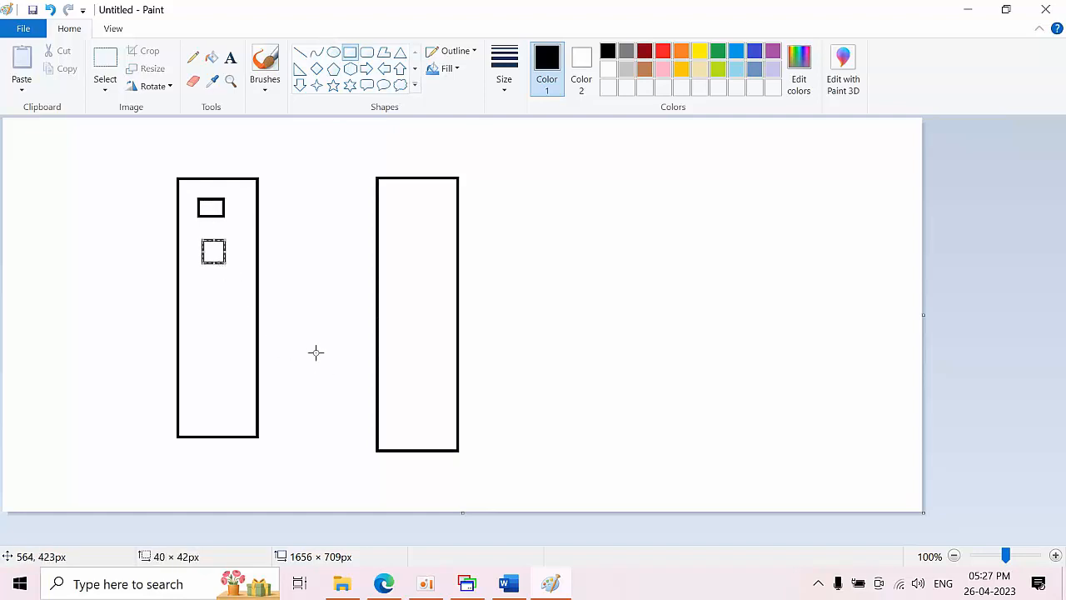
left_click(316, 351)
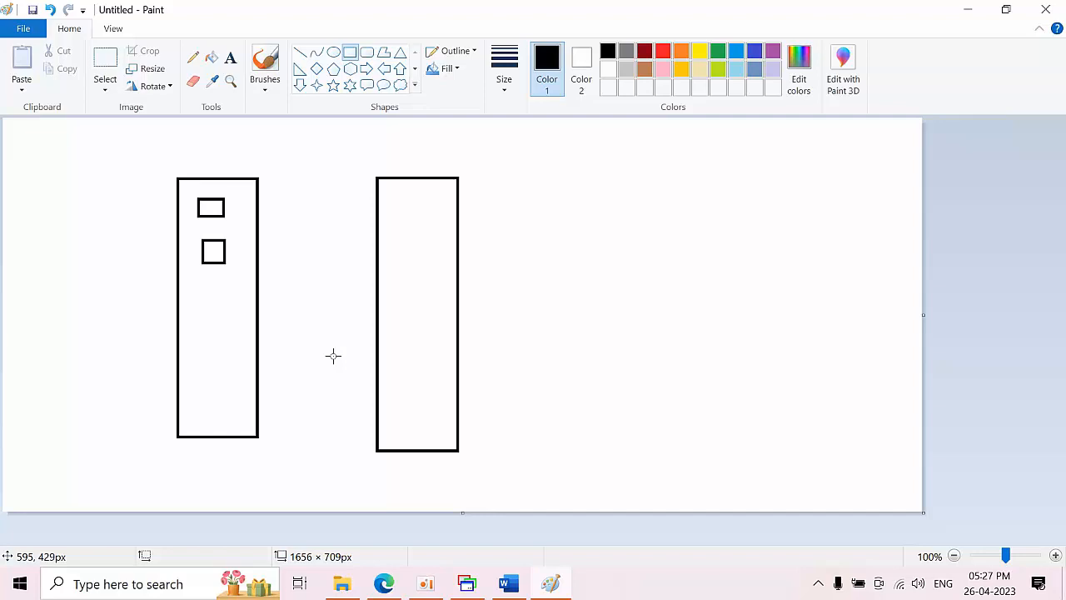
key("ctrl+z")
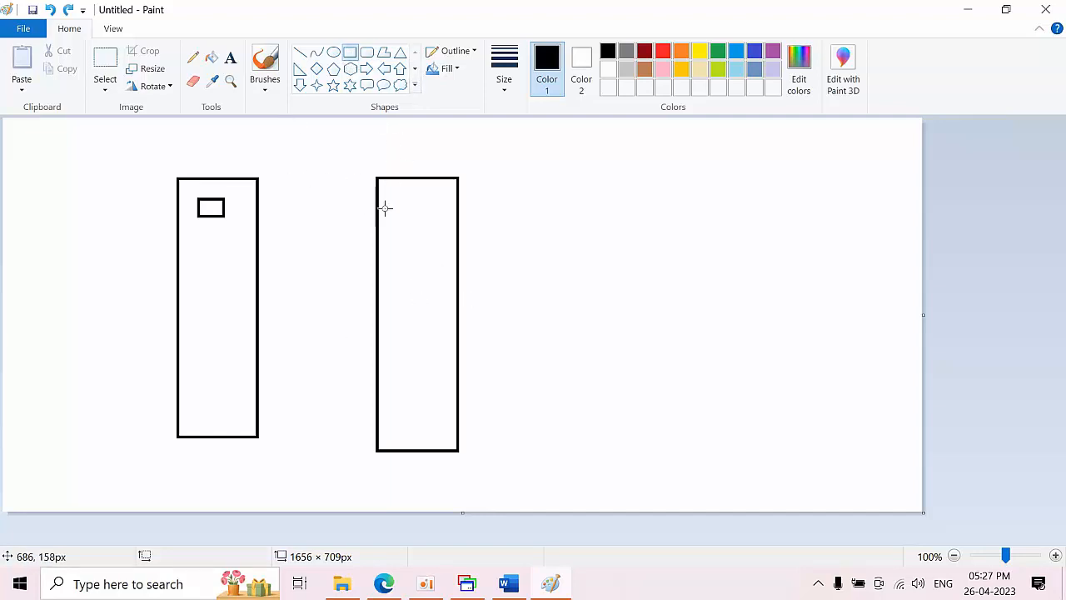
left_click_drag(391, 198, 438, 224)
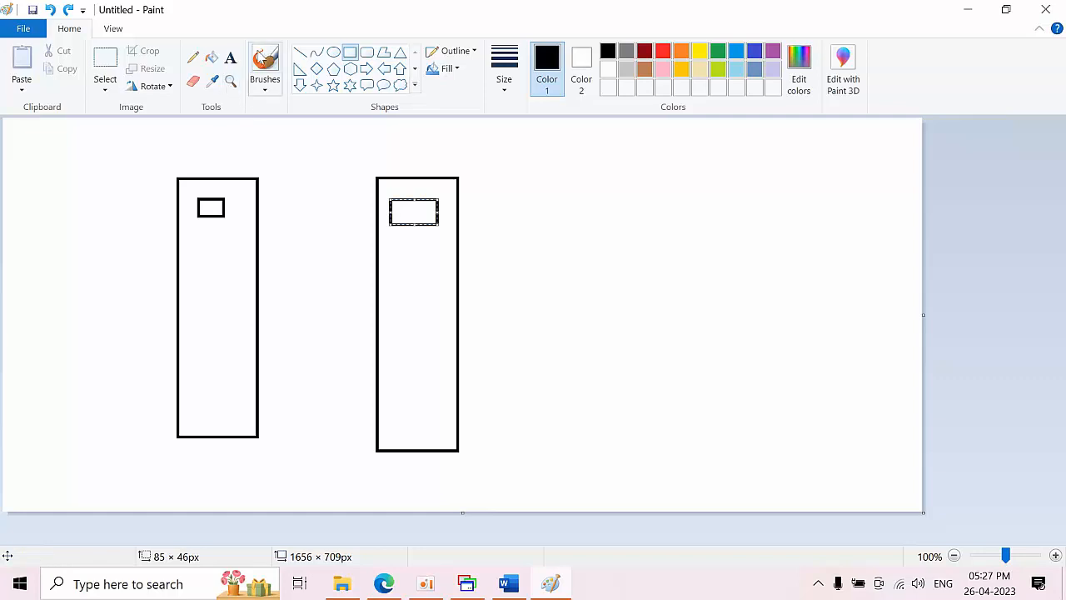
left_click(232, 60)
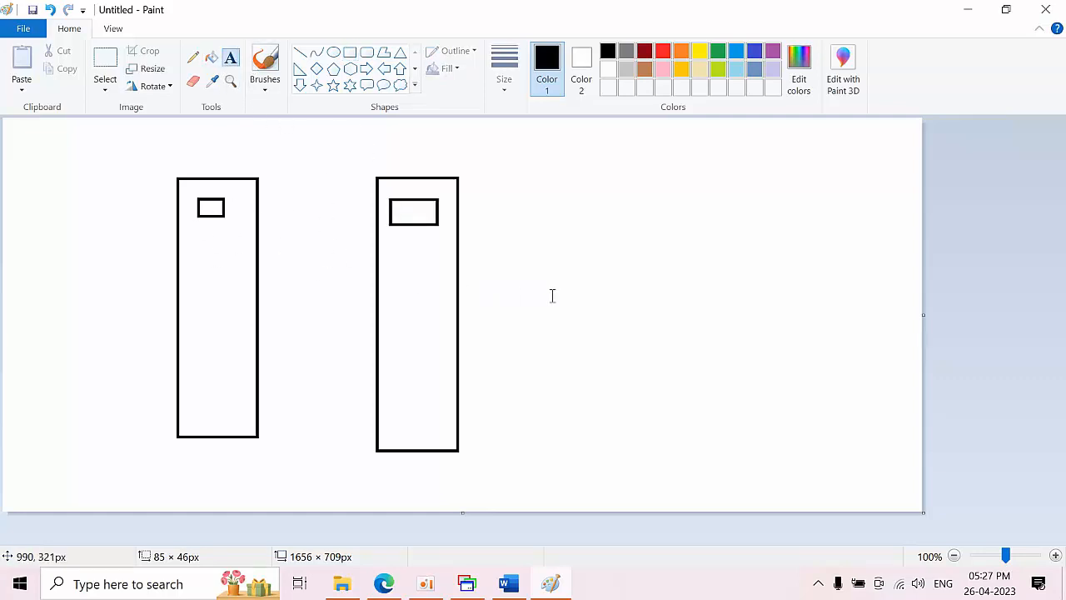
left_click_drag(573, 160, 813, 218)
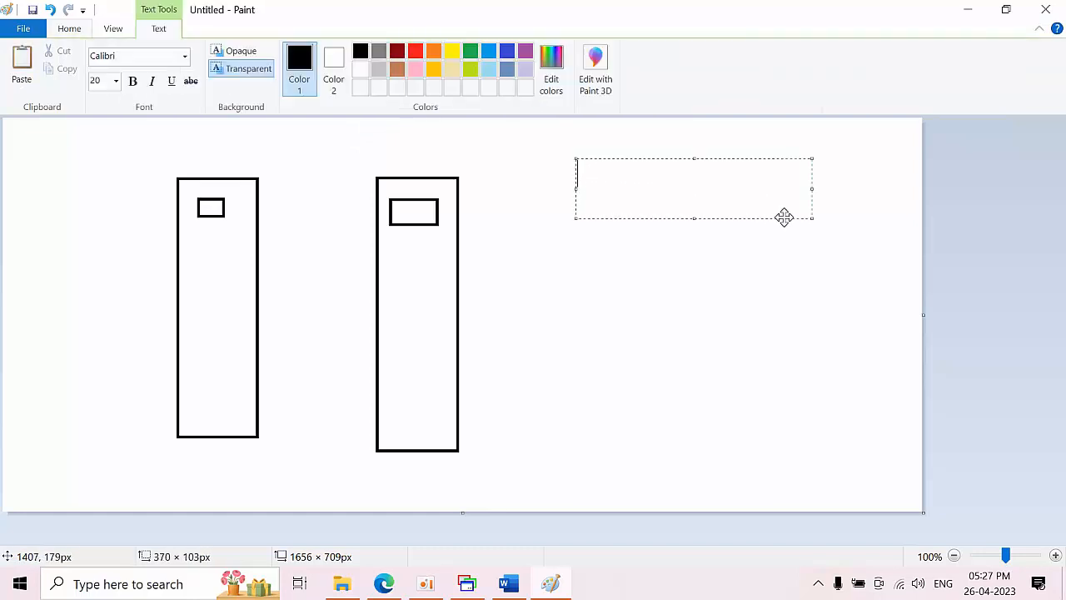
Switch to the Azure portal in Edge and set the availability set's update domains to 2
left_click(381, 585)
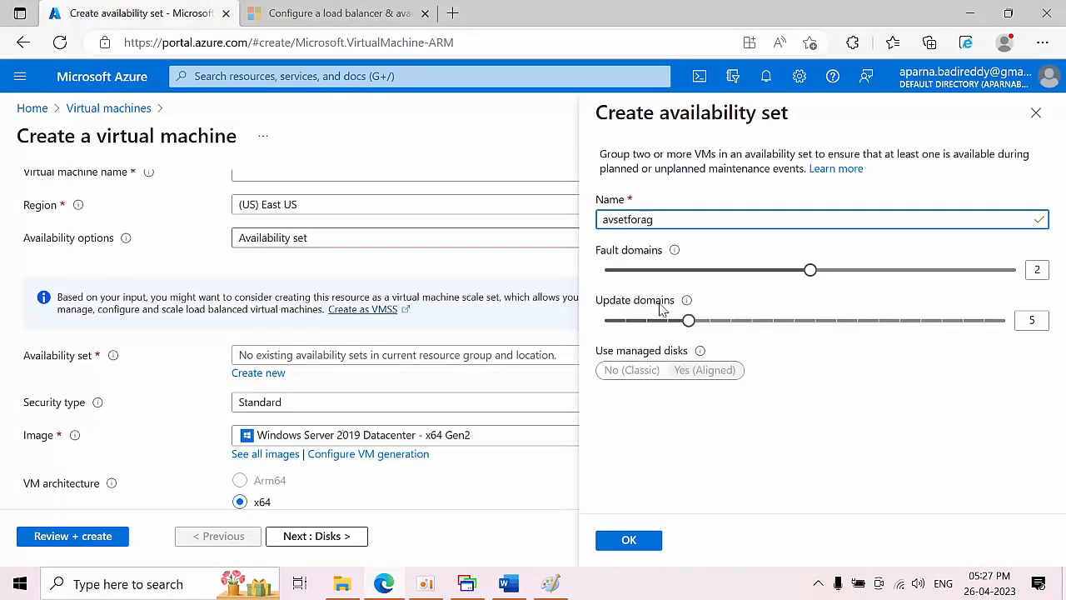
left_click_drag(687, 320, 625, 322)
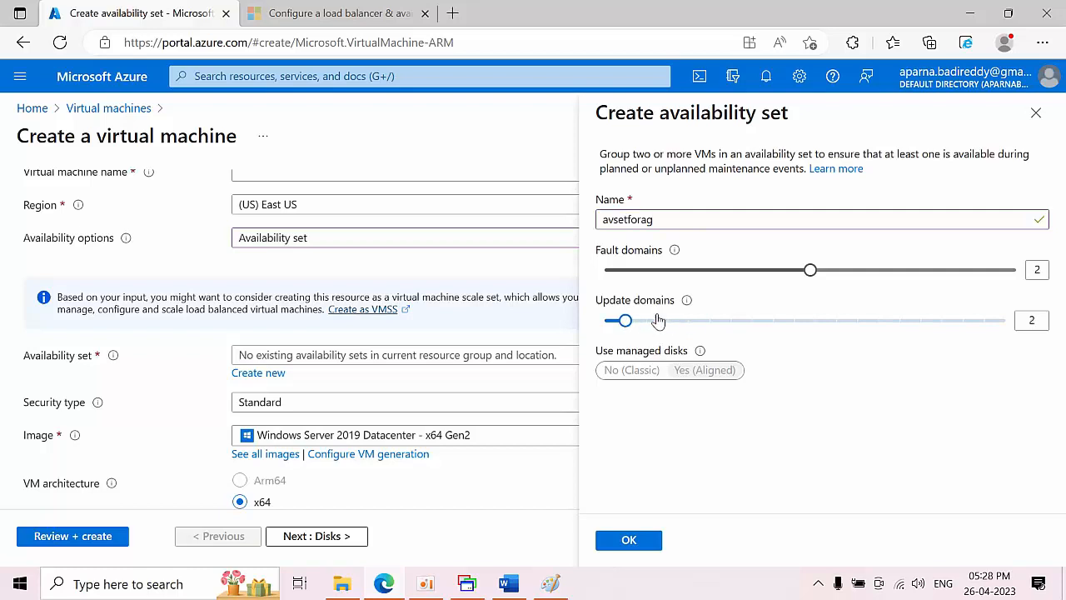
Return to Paint and label the first tall rectangle ud1 and the second ud2 below their small boxes
left_click(969, 13)
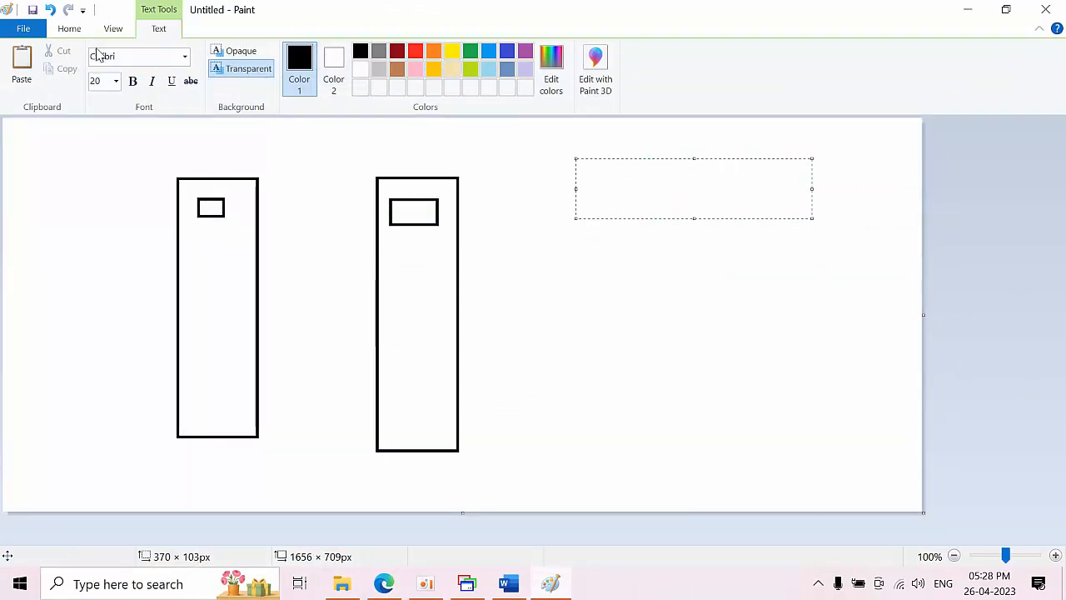
left_click(75, 30)
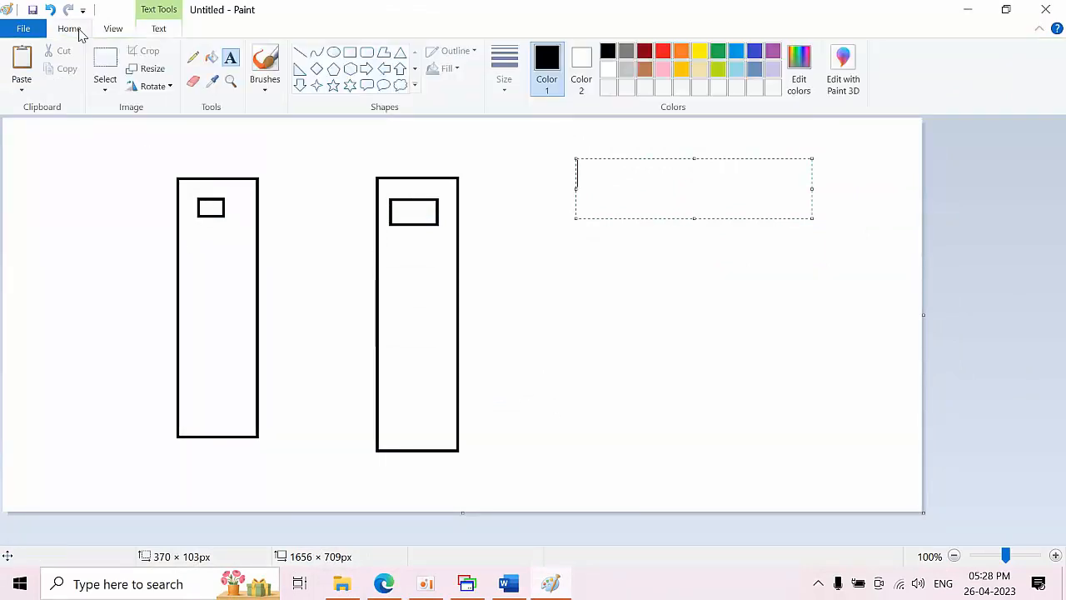
left_click(234, 64)
left_click_drag(199, 223, 239, 253)
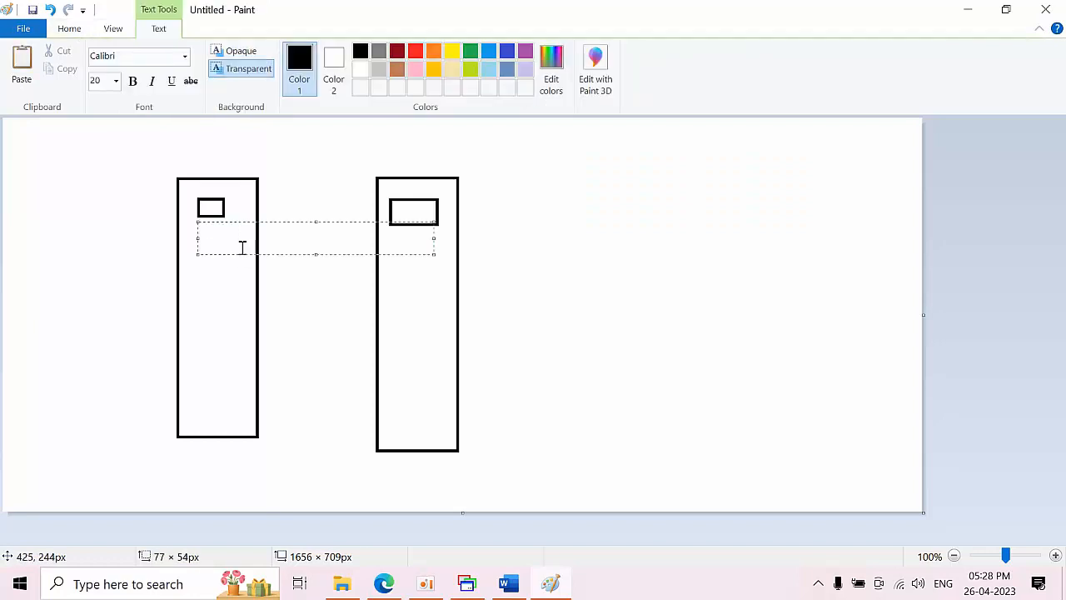
type("ud1")
left_click(419, 262)
left_click_drag(395, 244, 461, 266)
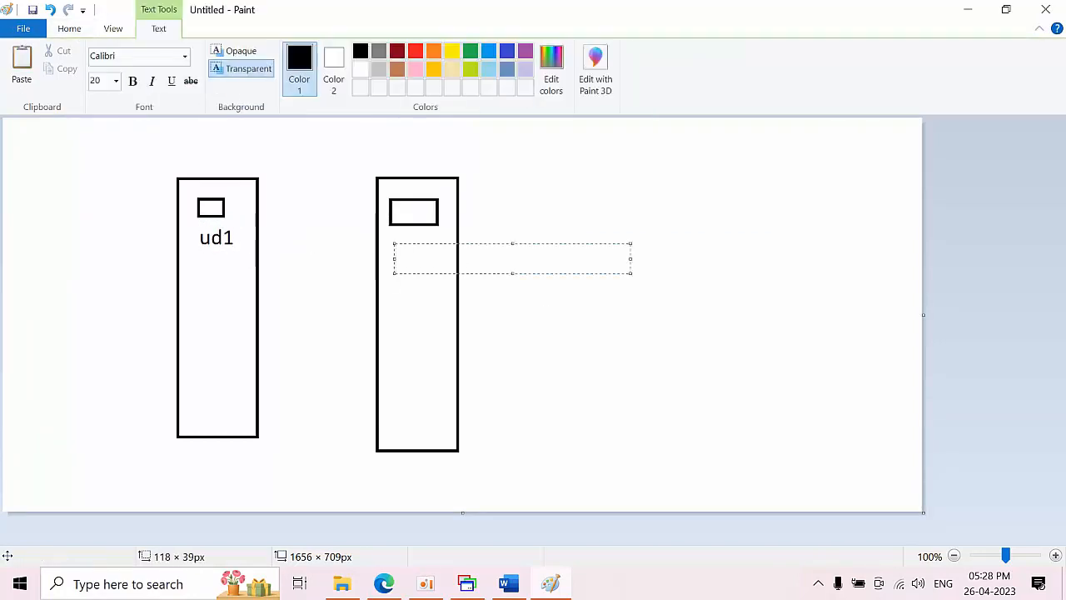
type("ud2")
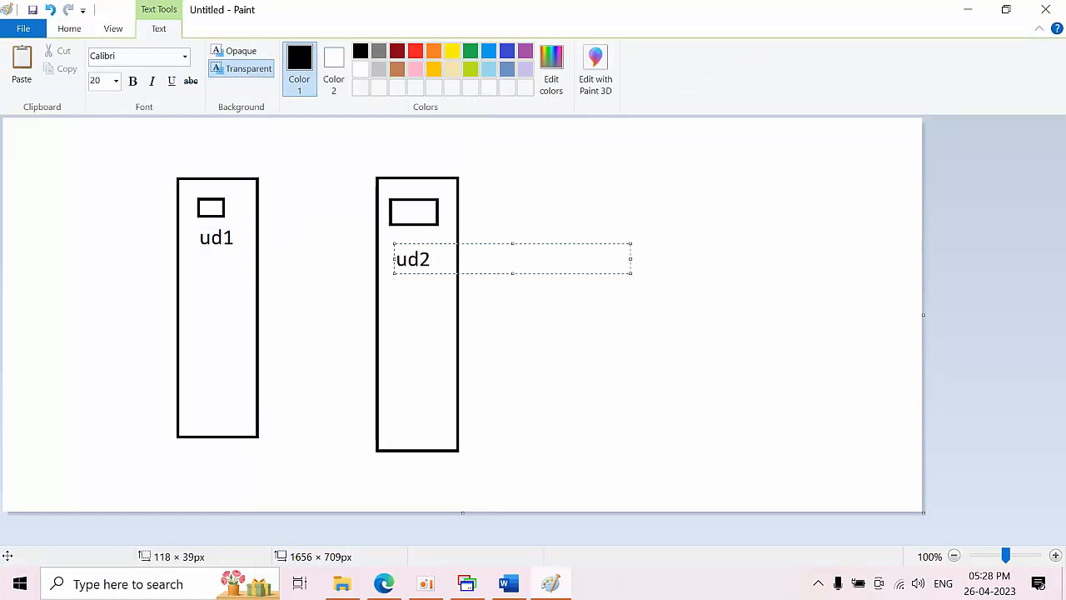
left_click(597, 387)
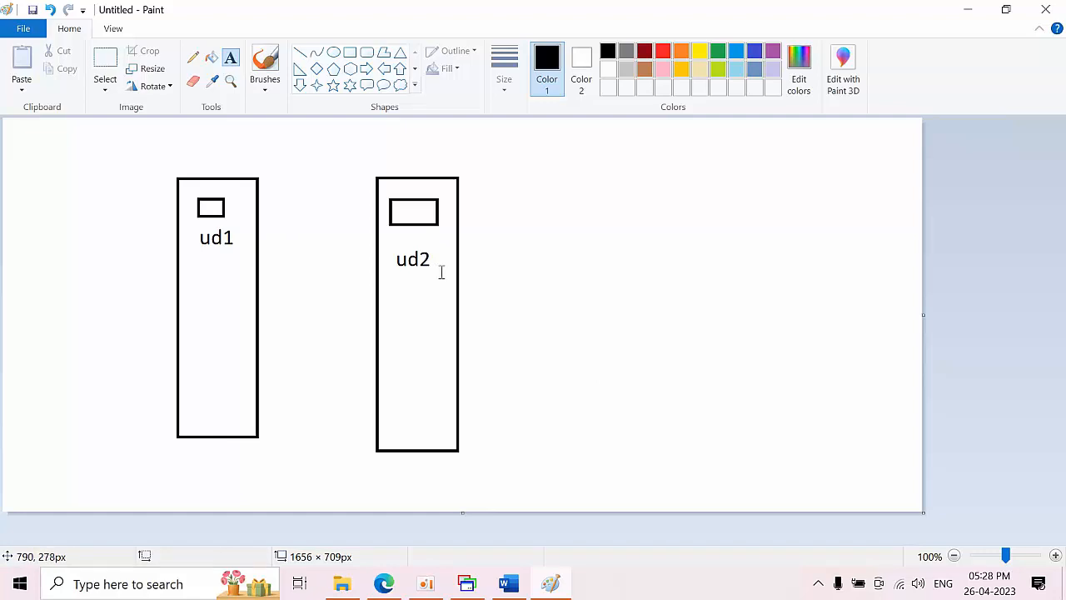
Draw a third tall rectangle about 186 × 507 px beside ud2, with a small box near its top
left_click(350, 52)
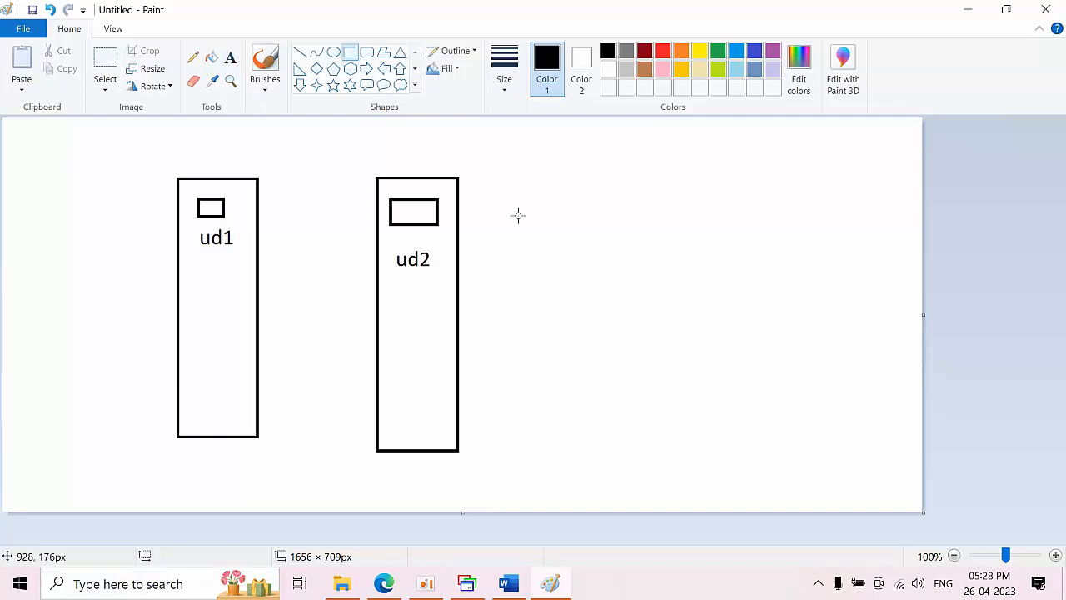
left_click_drag(525, 172, 630, 453)
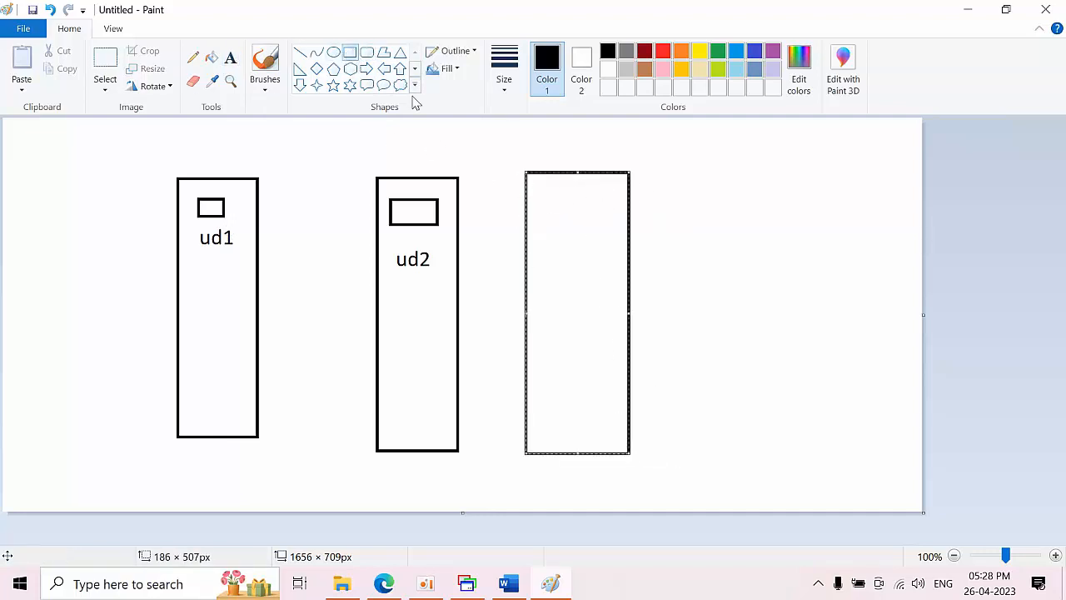
left_click(291, 166)
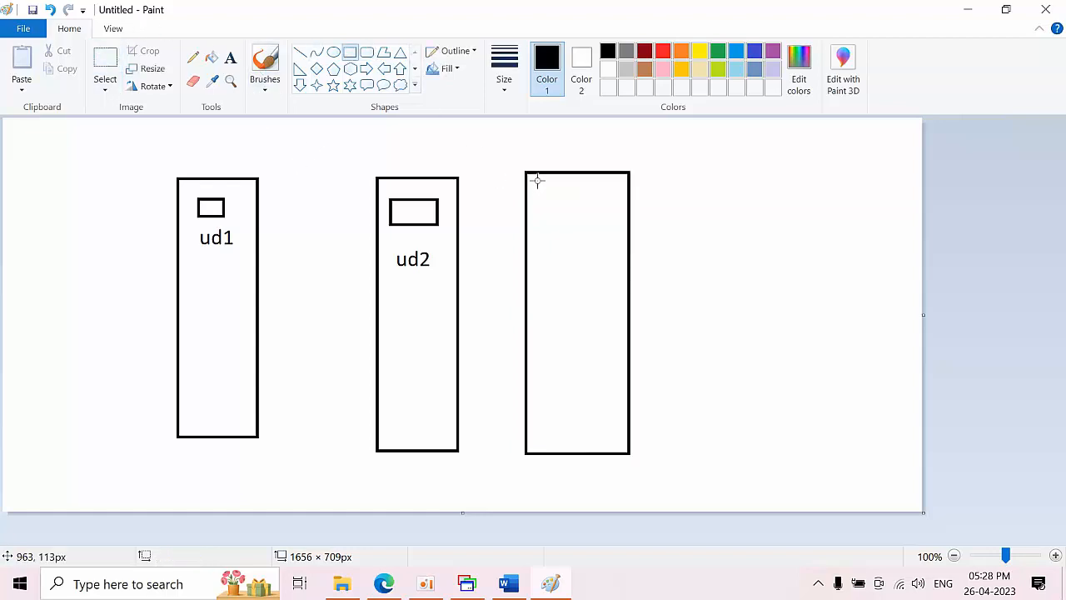
left_click_drag(552, 194, 585, 223)
left_click(752, 316)
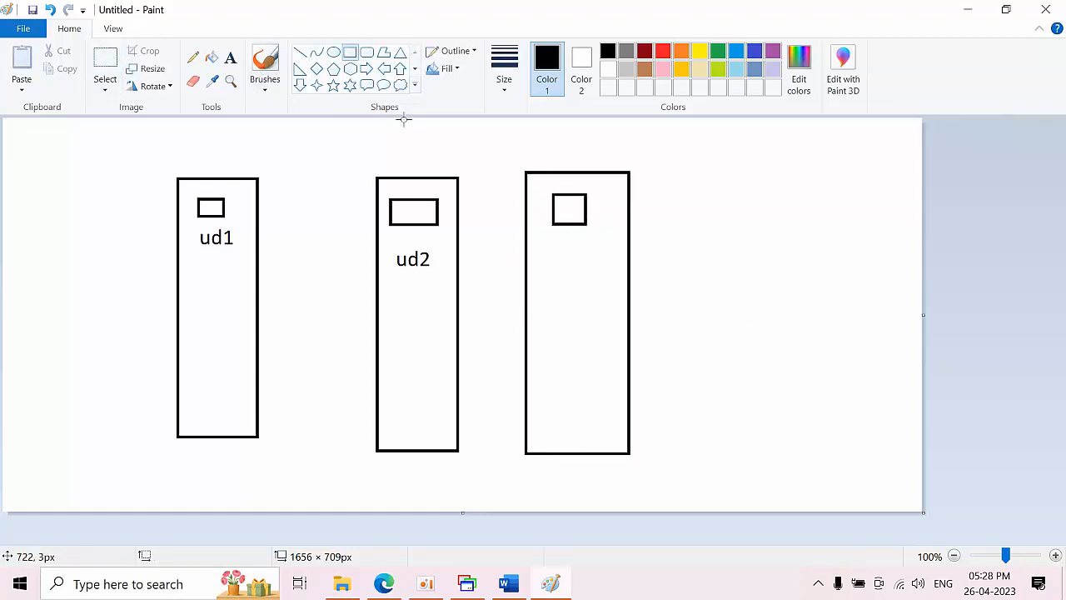
Try labelling the third tall rectangle ud3 below its small box, and undo that label
left_click(230, 57)
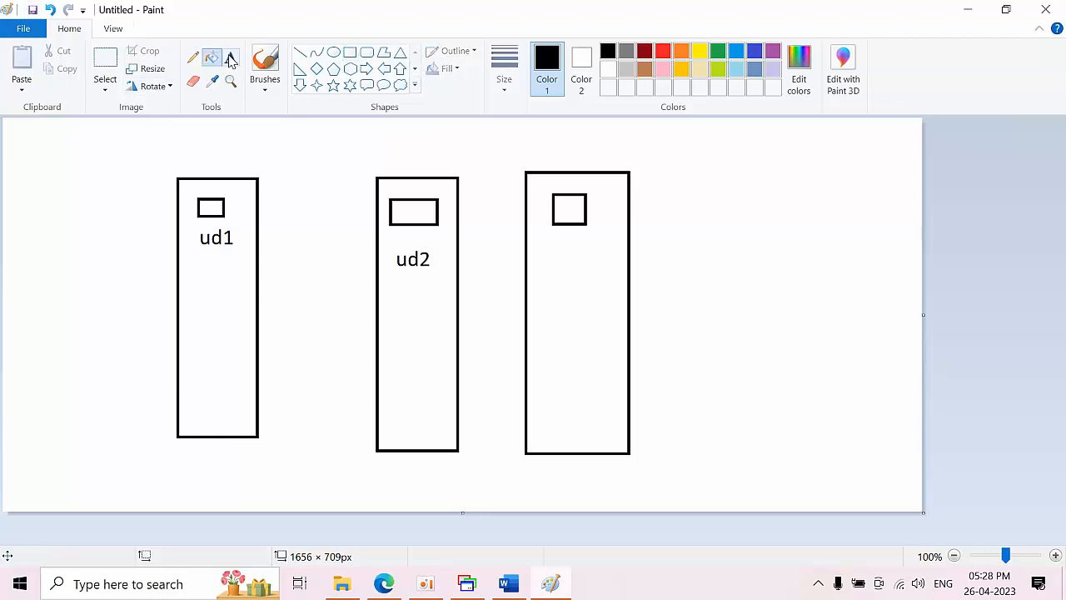
left_click(543, 254)
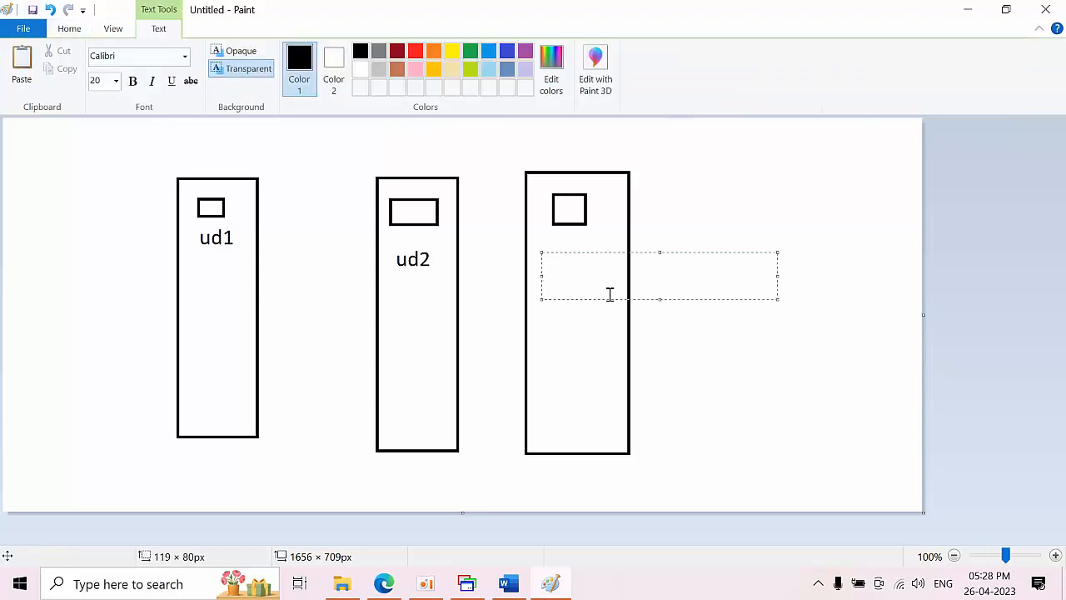
left_click(818, 376)
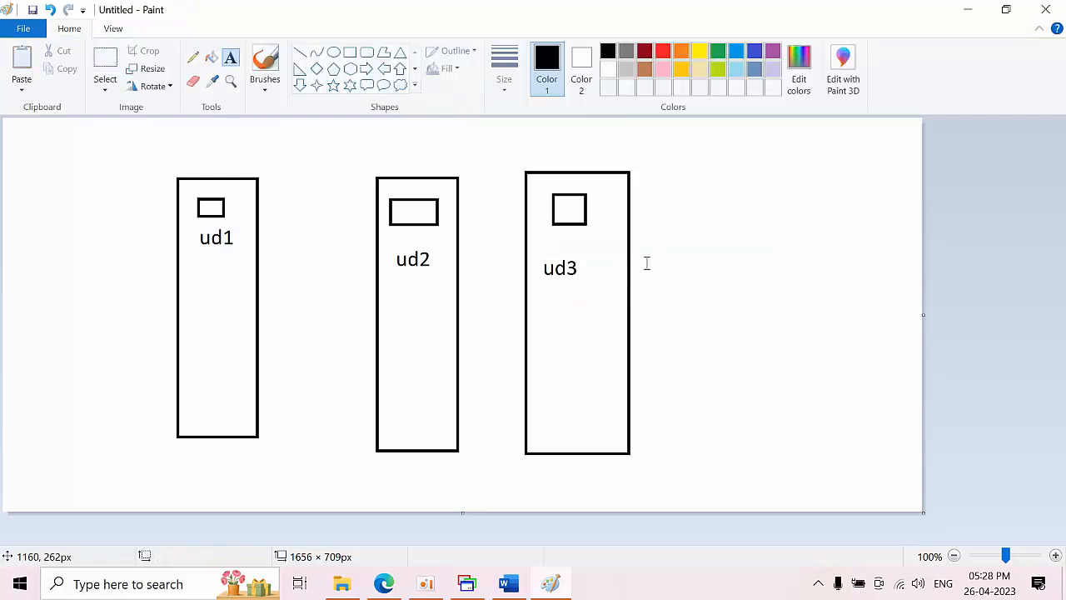
left_click(544, 255)
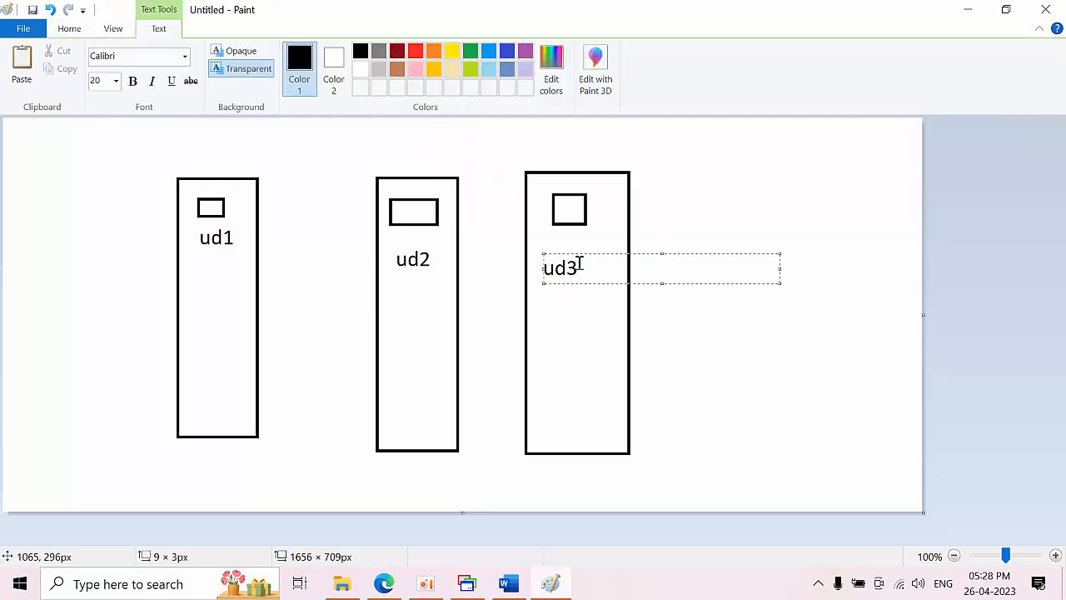
left_click(637, 330)
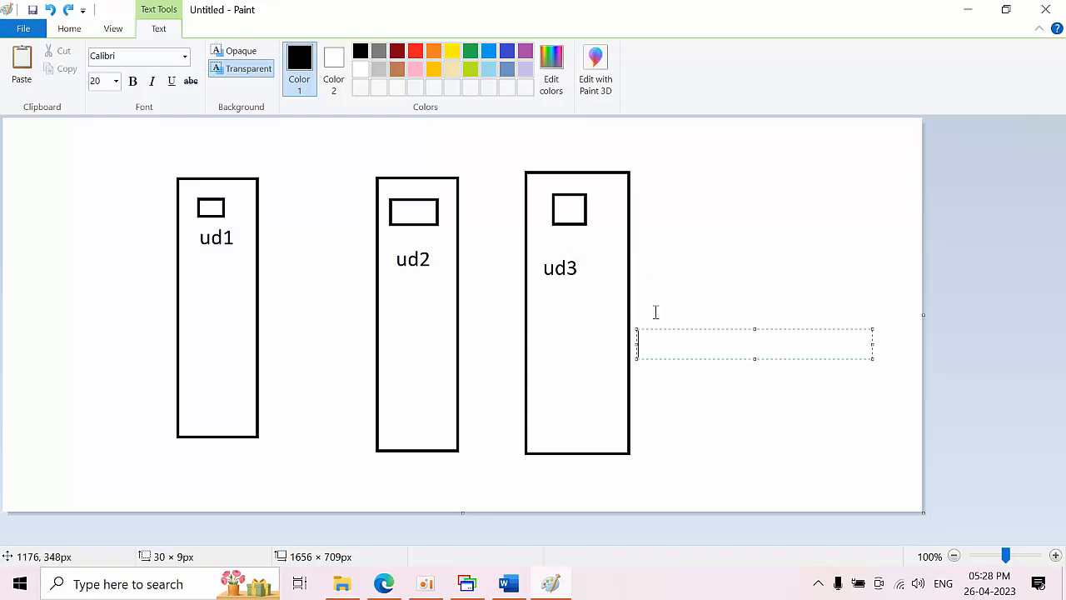
left_click(600, 333)
key("ctrl+z")
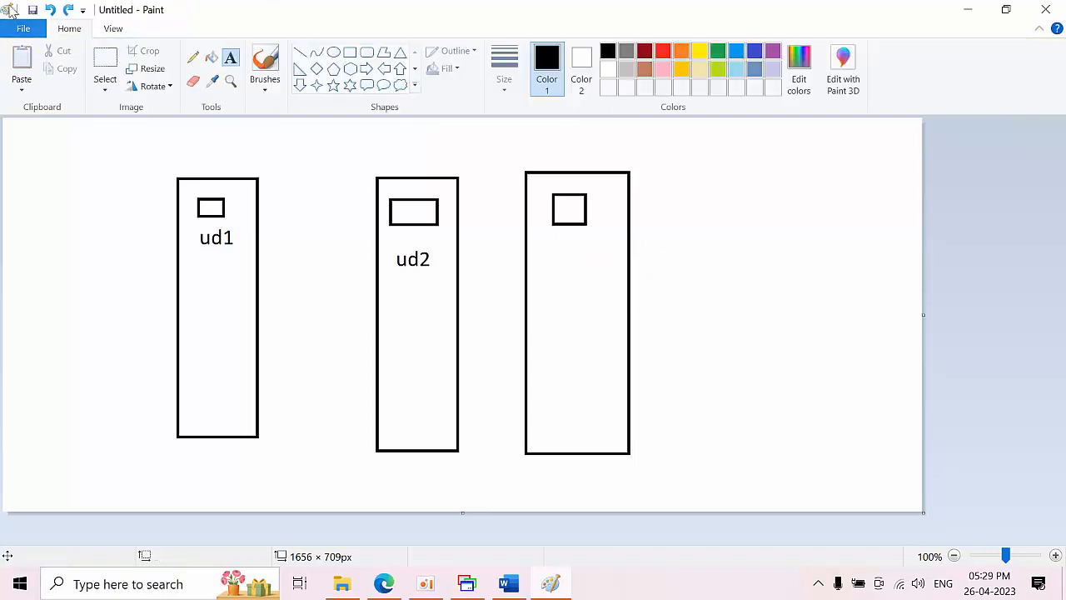
Label the third tall rectangle ud1 below its small box
left_click_drag(546, 250, 608, 291)
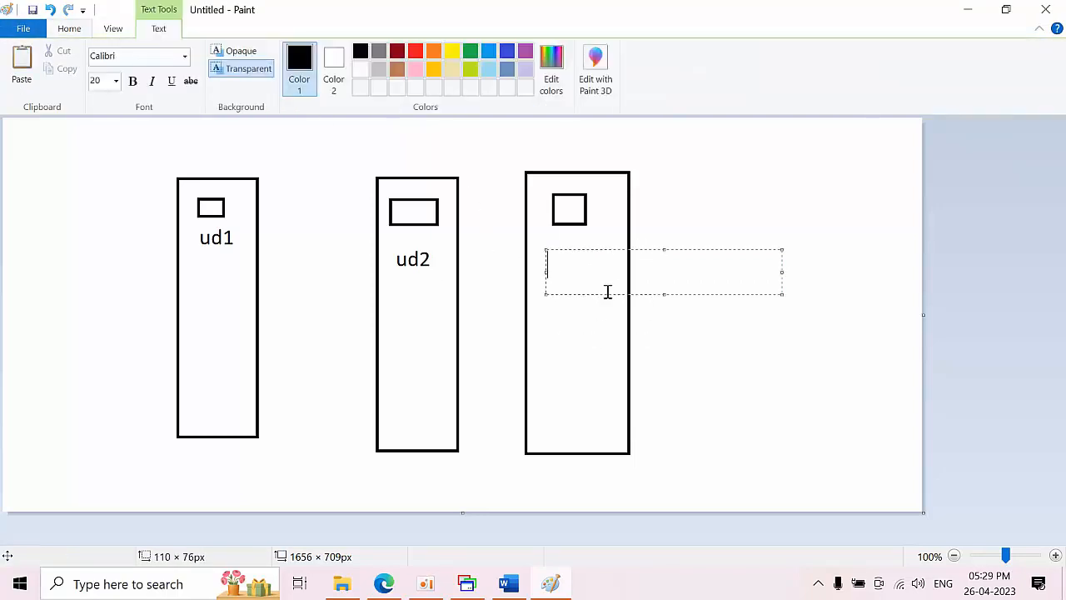
type("ud1")
left_click(650, 361)
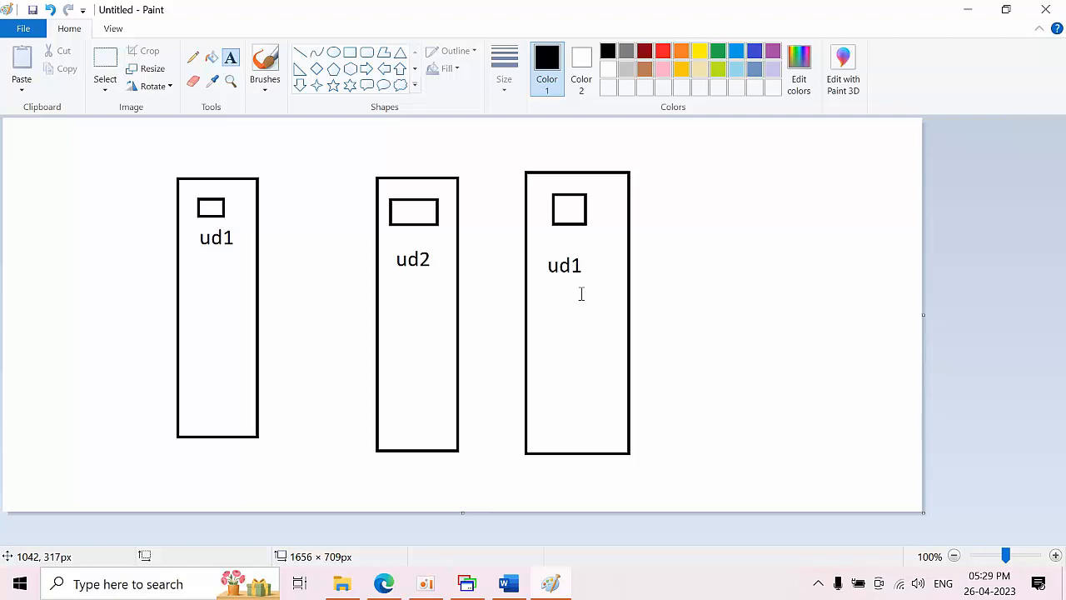
Minimize Paint and switch to the Node1 session in MultiDesk
left_click(980, 9)
key("alt+Tab")
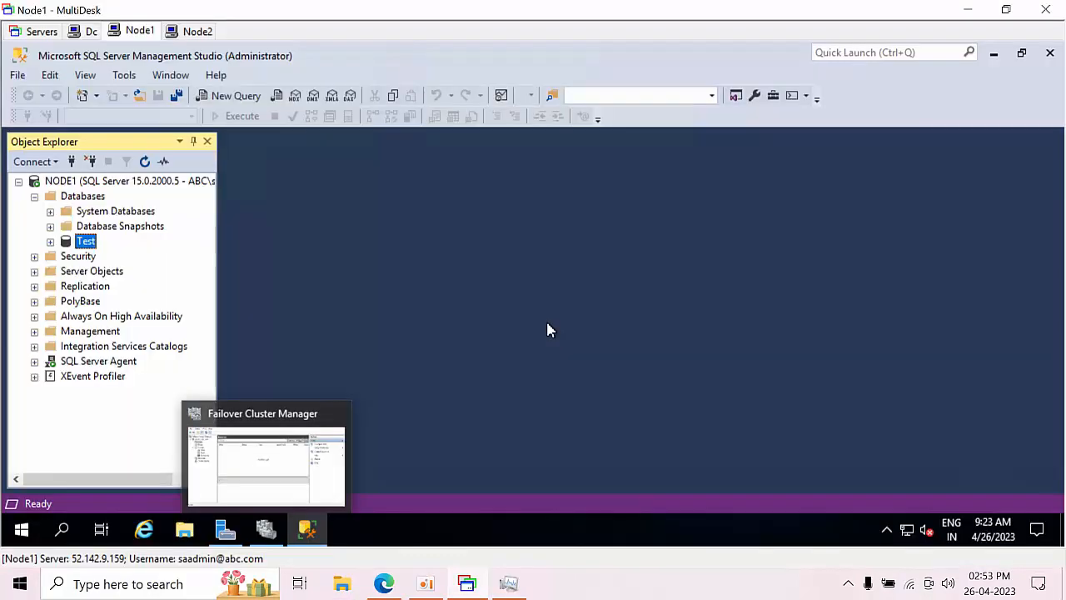
Check the cluster's roles in Failover Cluster Manager, and return to SQL Server Management Studio
left_click(266, 530)
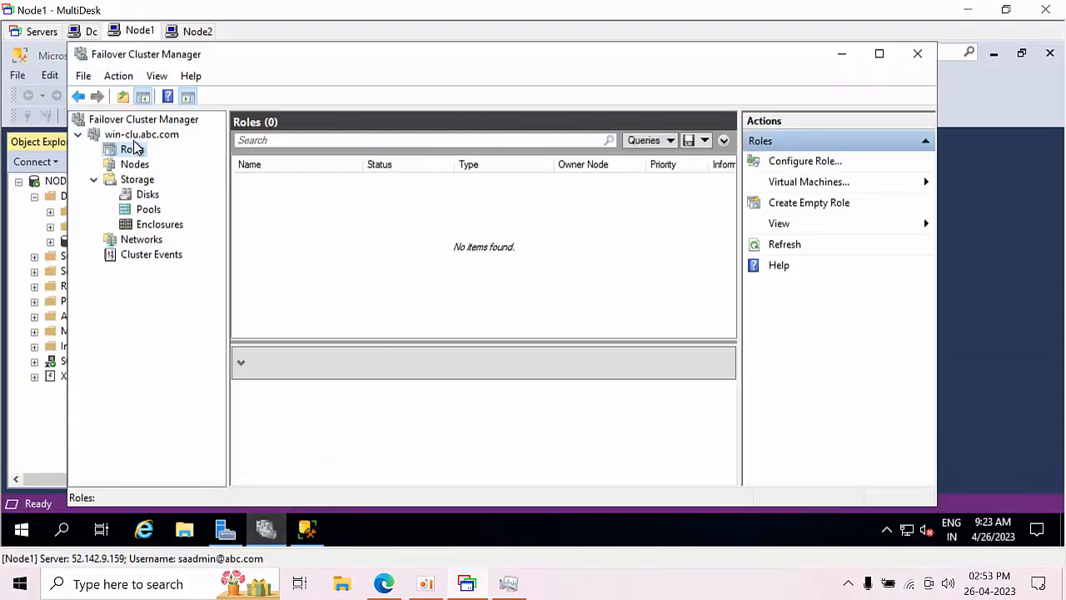
left_click(841, 54)
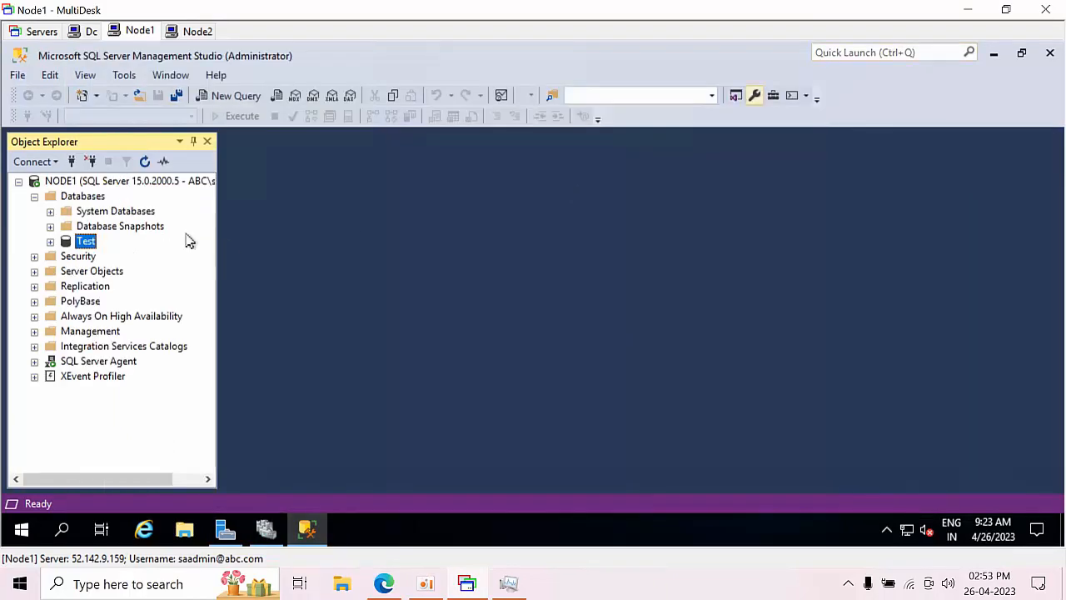
Start the New Availability Group Wizard on NODE1 and go past its introduction to the group options
double_click(107, 317)
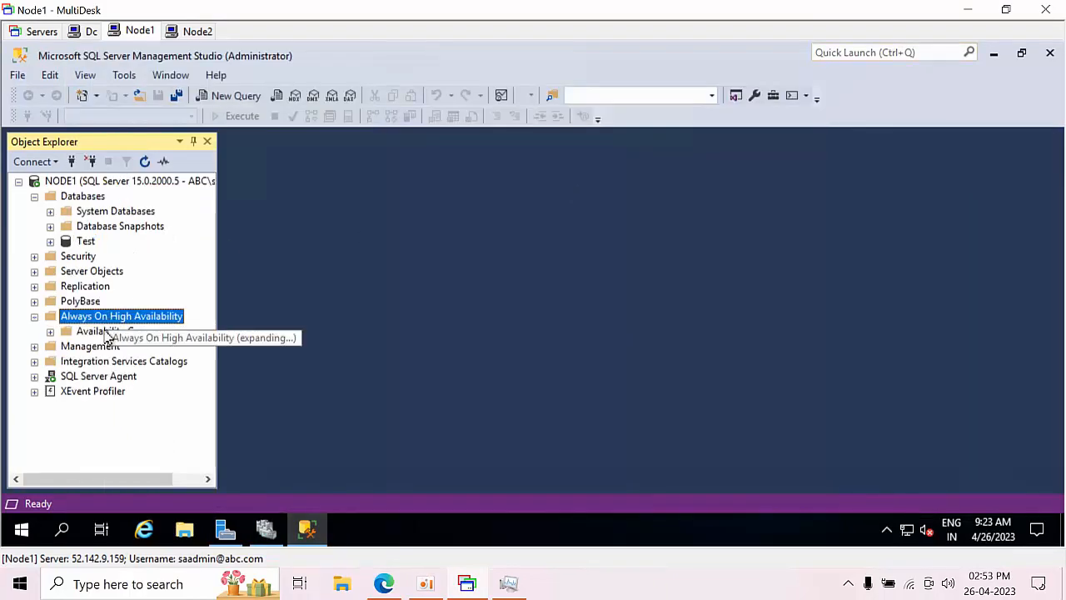
left_click(107, 332)
right_click(112, 332)
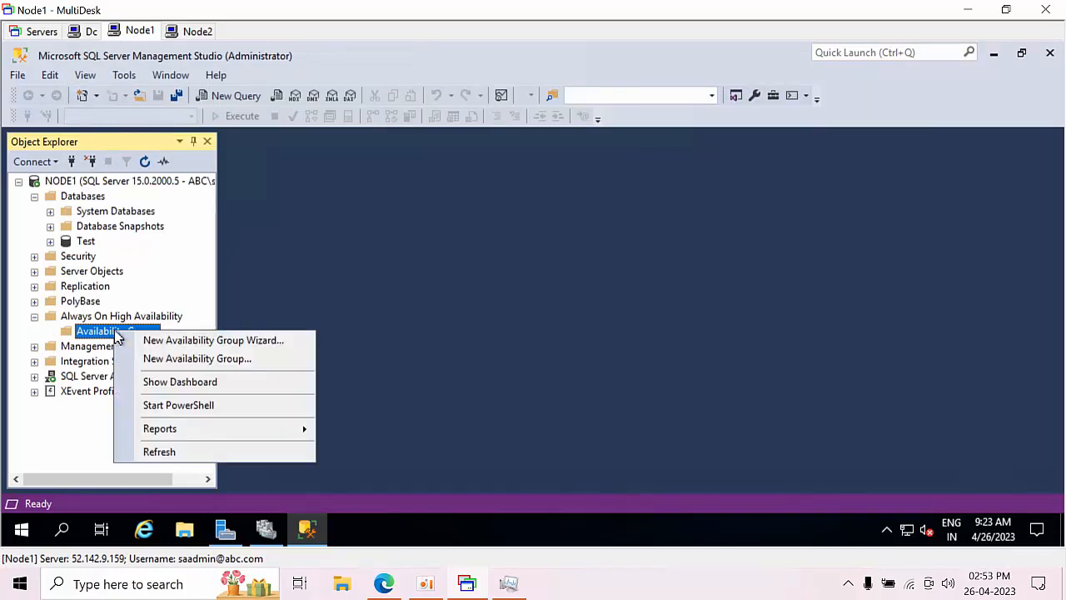
left_click(130, 342)
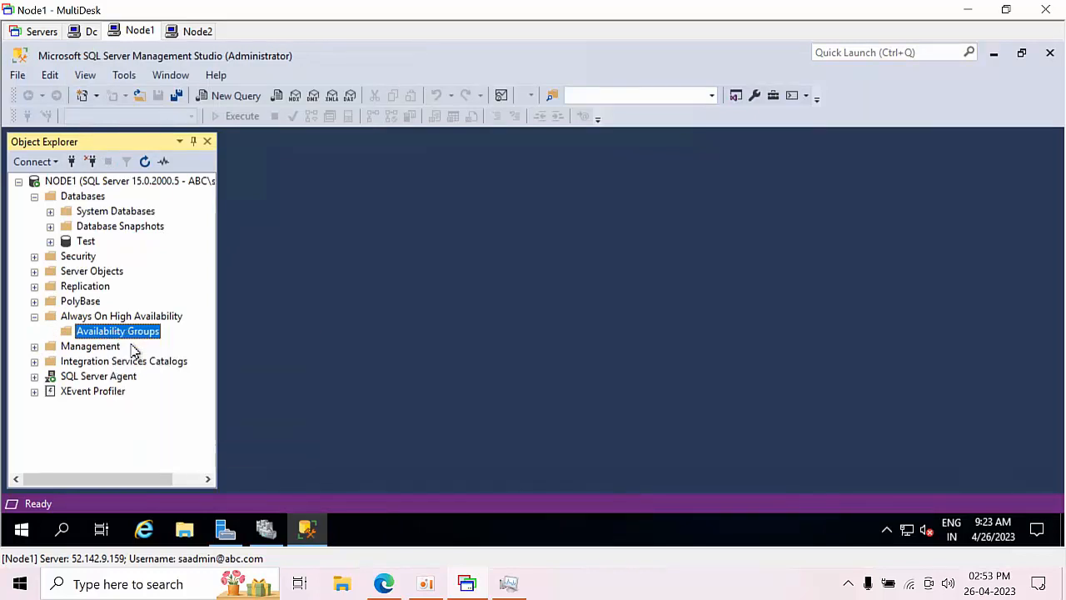
left_click(936, 493)
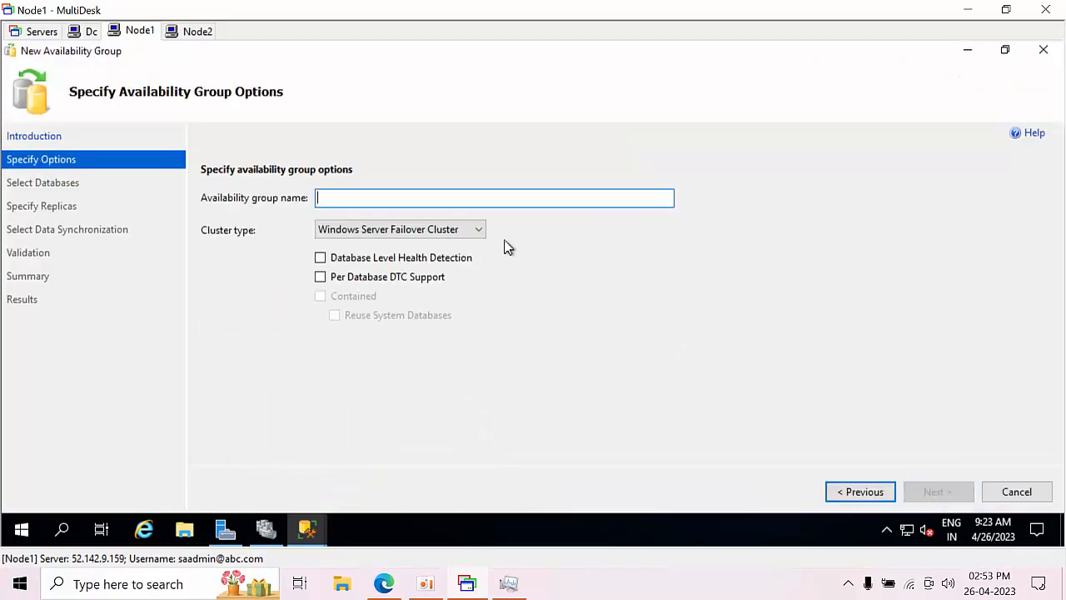
Name the availability group Test and include the Test database in it
type("Test")
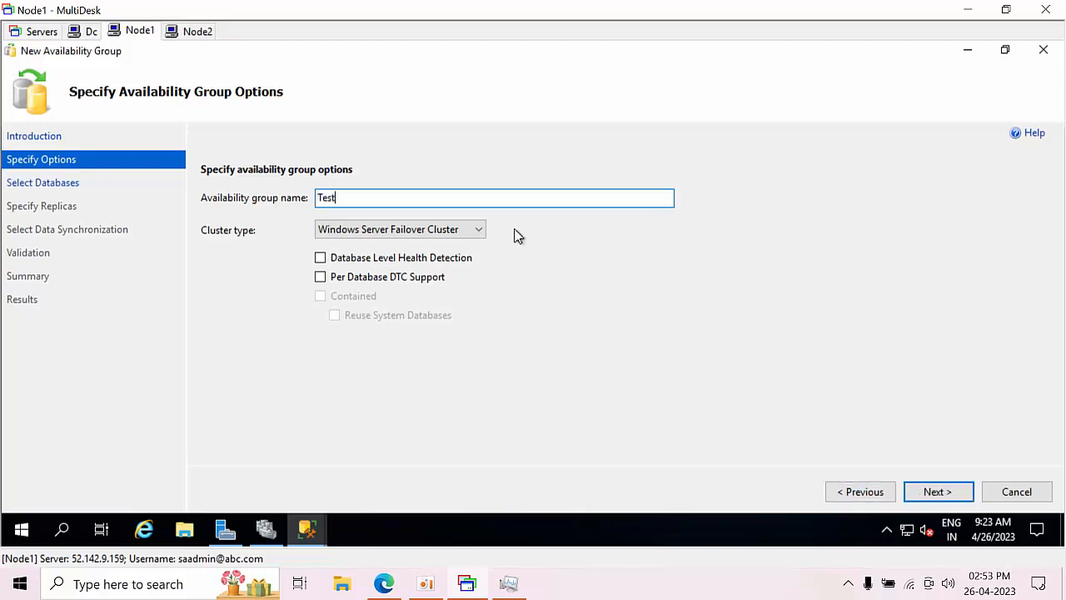
left_click(939, 495)
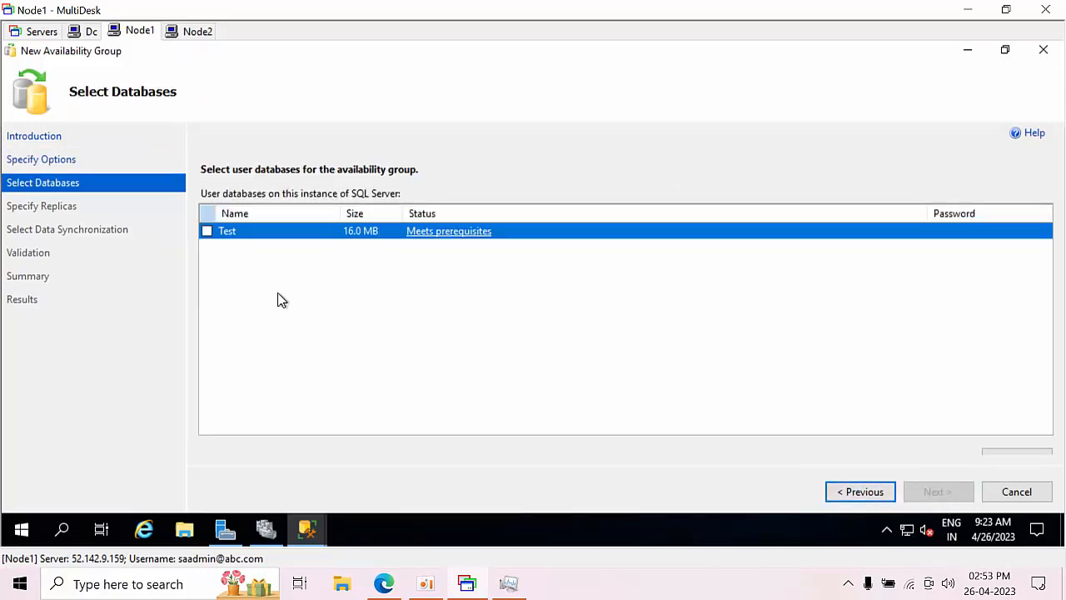
left_click(206, 232)
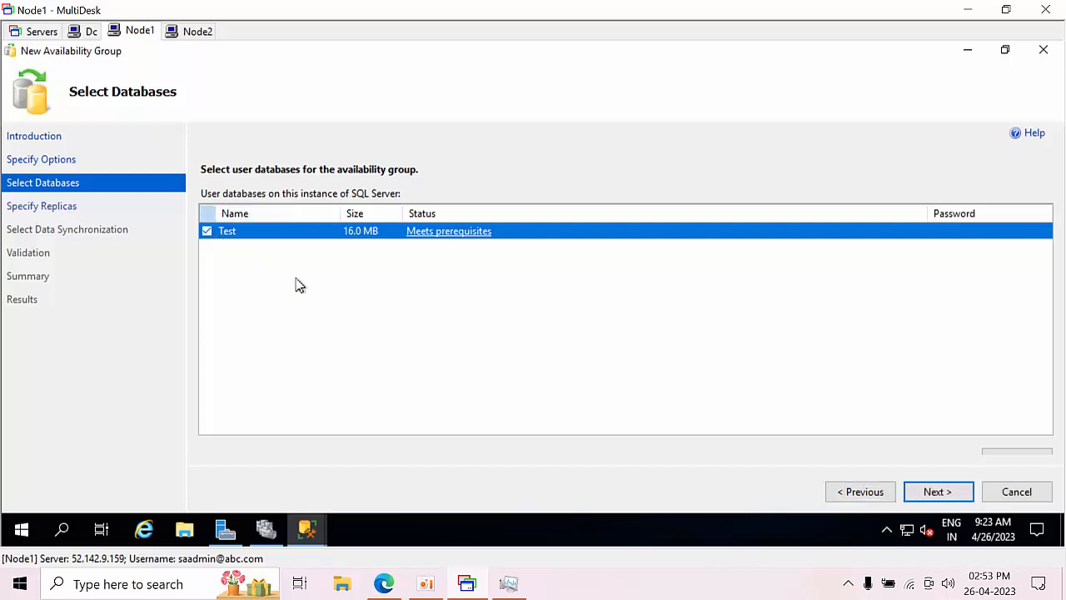
left_click(927, 492)
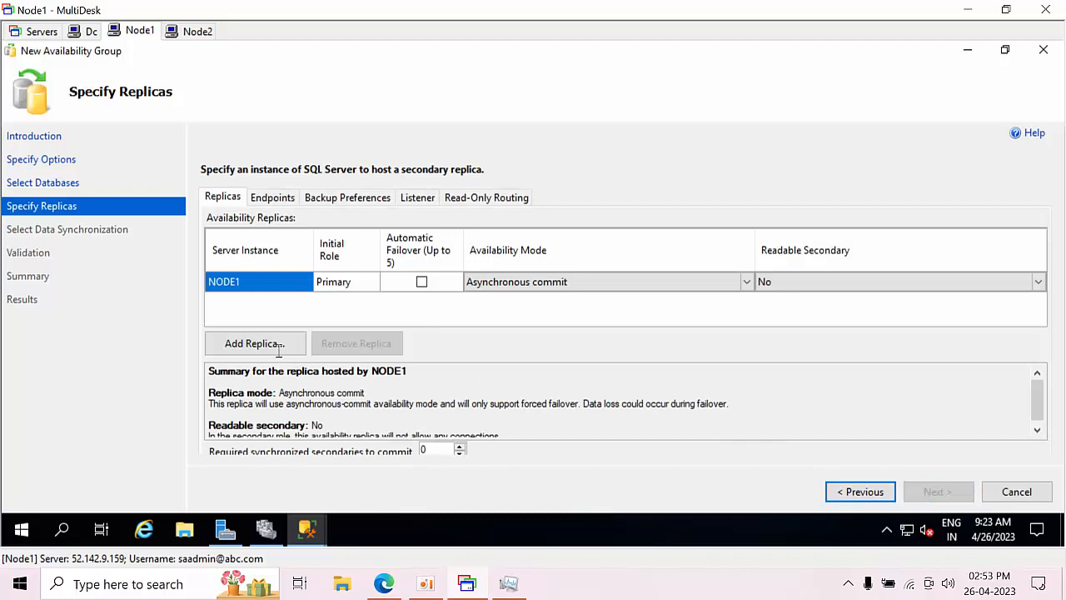
Add NODE2 as a secondary replica, connecting to it with Windows Authentication
left_click(271, 349)
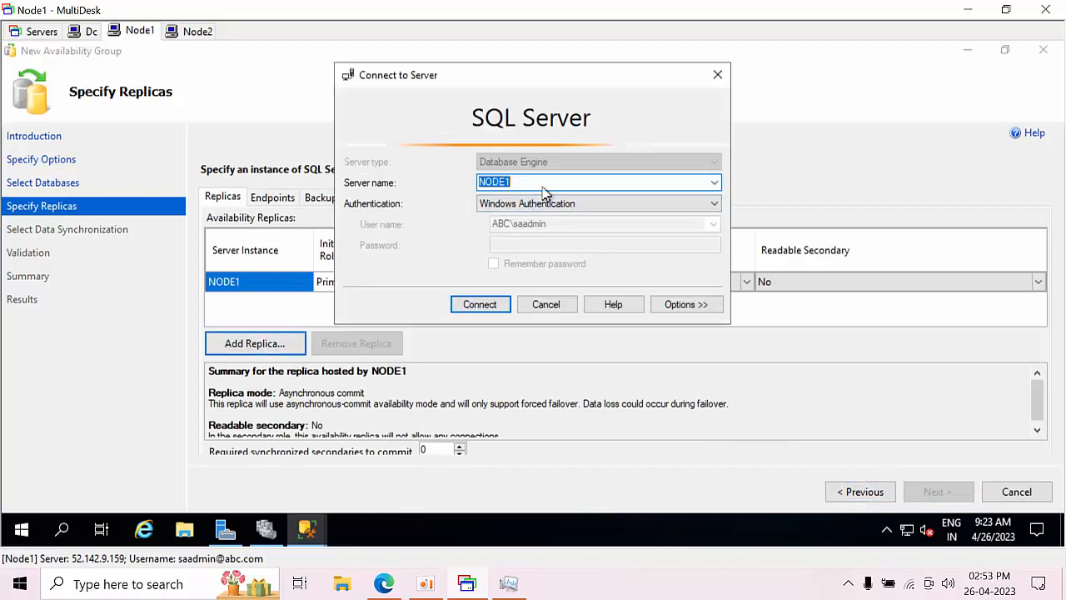
left_click(544, 184)
key("BackSpace")
type("2")
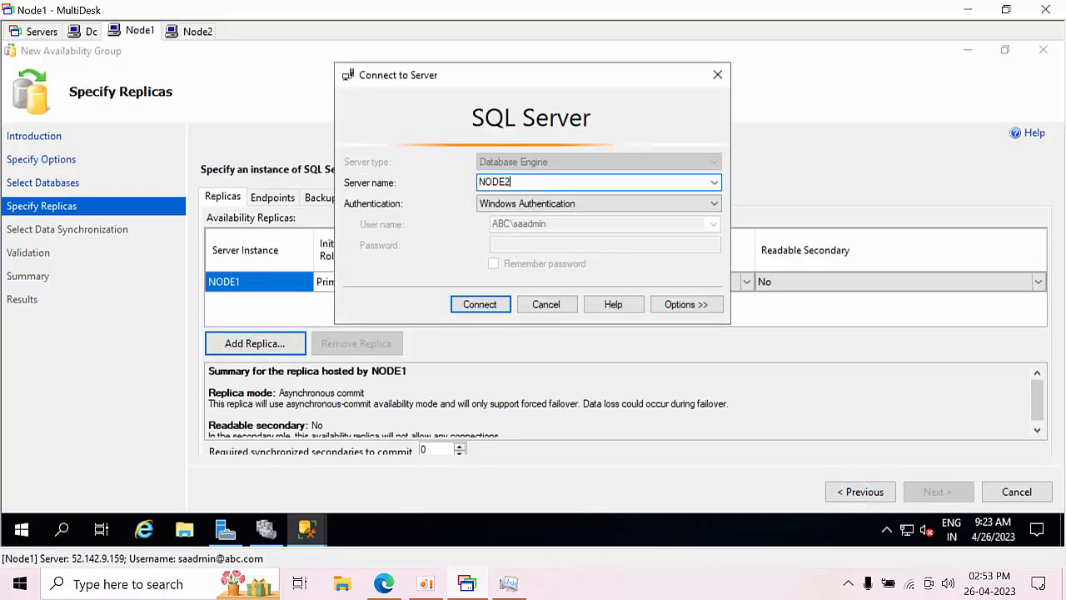
left_click(481, 306)
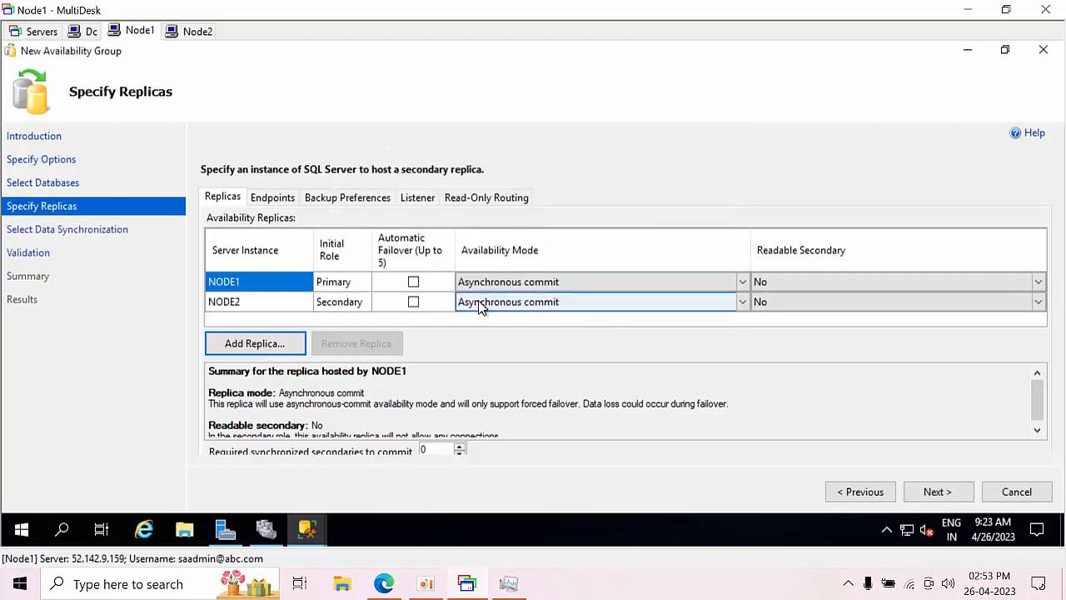
Set the availability mode of both the NODE1 and NODE2 replicas to Synchronous commit
left_click(498, 288)
left_click(497, 289)
scroll(499, 288, "down", 1)
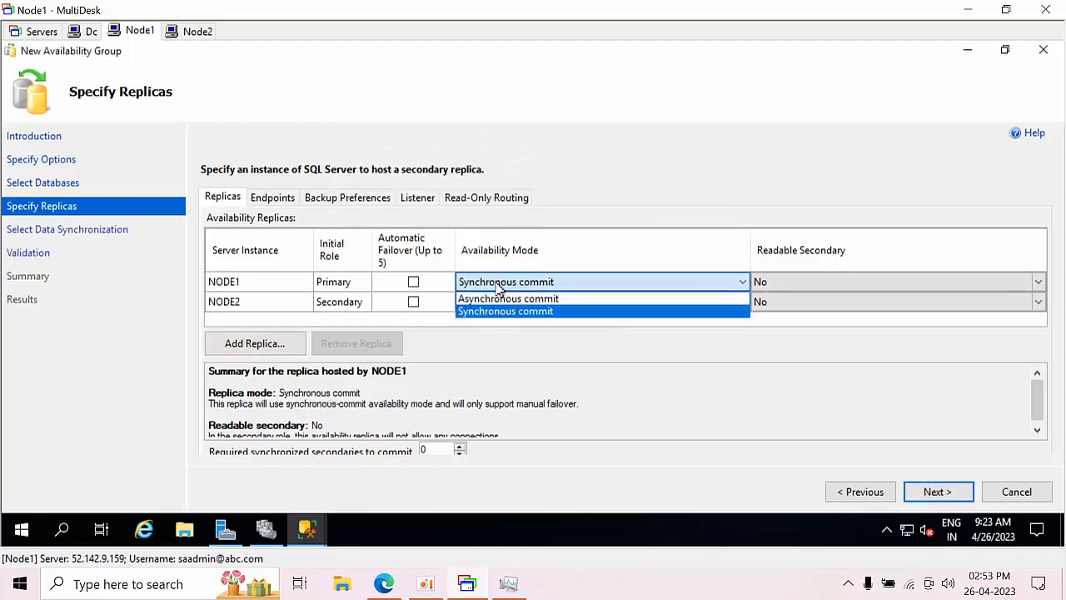
left_click(503, 281)
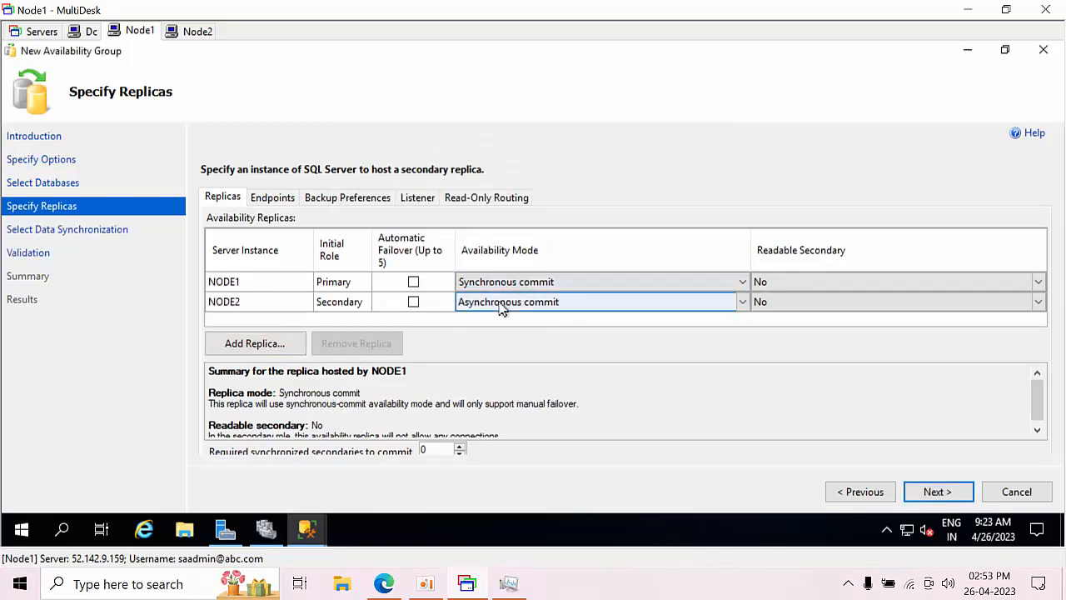
left_click(498, 302)
scroll(498, 302, "down", 1)
left_click(770, 282)
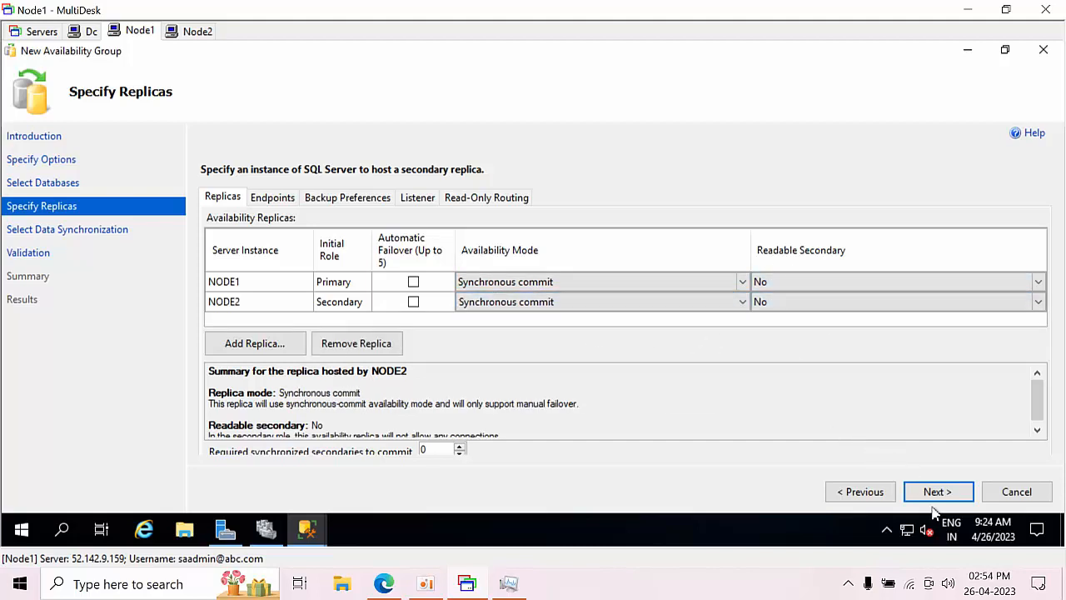
Enable automatic failover for both NODE1 and NODE2, and continue to the data synchronization options
left_click(414, 282)
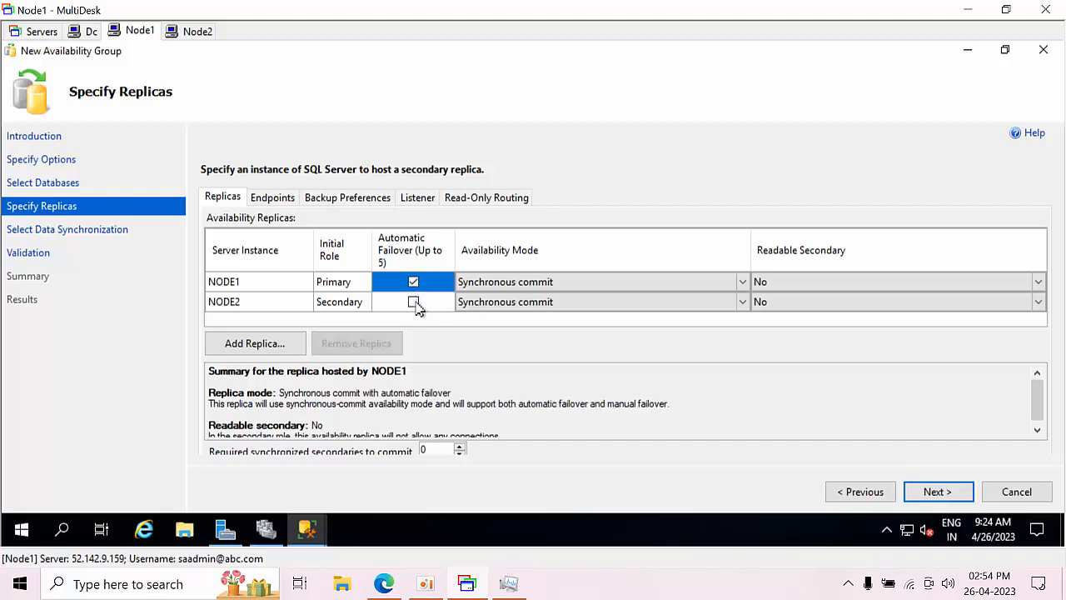
left_click(414, 302)
left_click(414, 302)
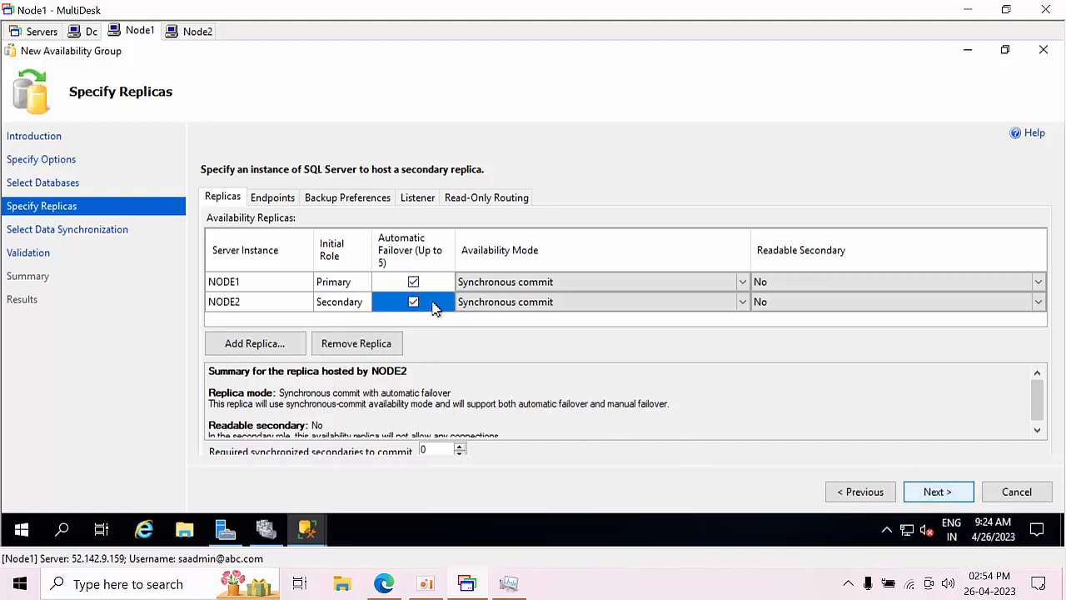
left_click(947, 494)
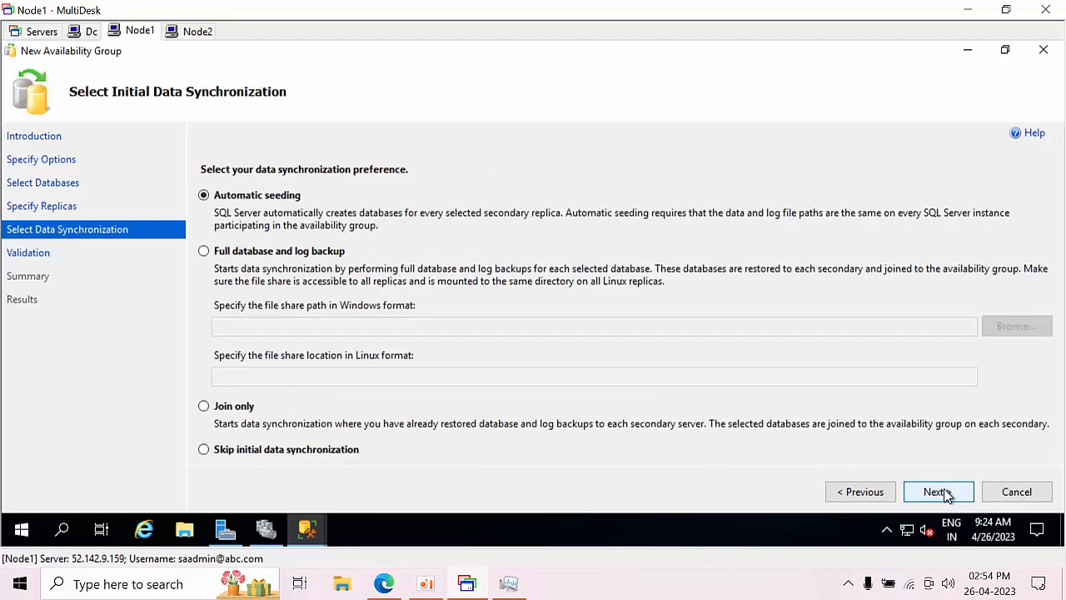
Accept automatic seeding, go through validation and create the Test availability group, closing the wizard at the end
left_click(947, 494)
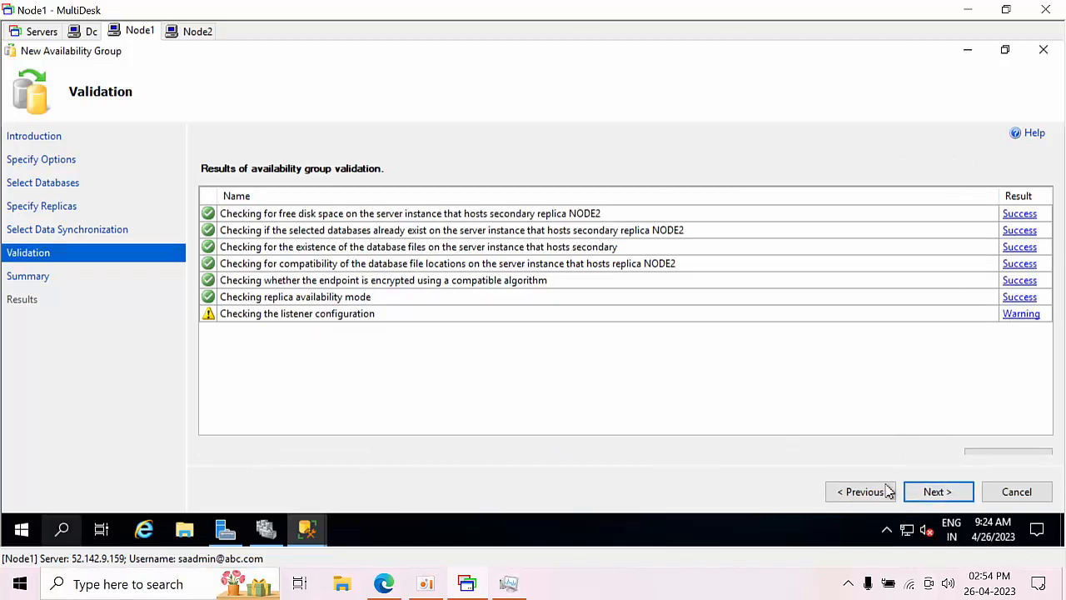
left_click(944, 496)
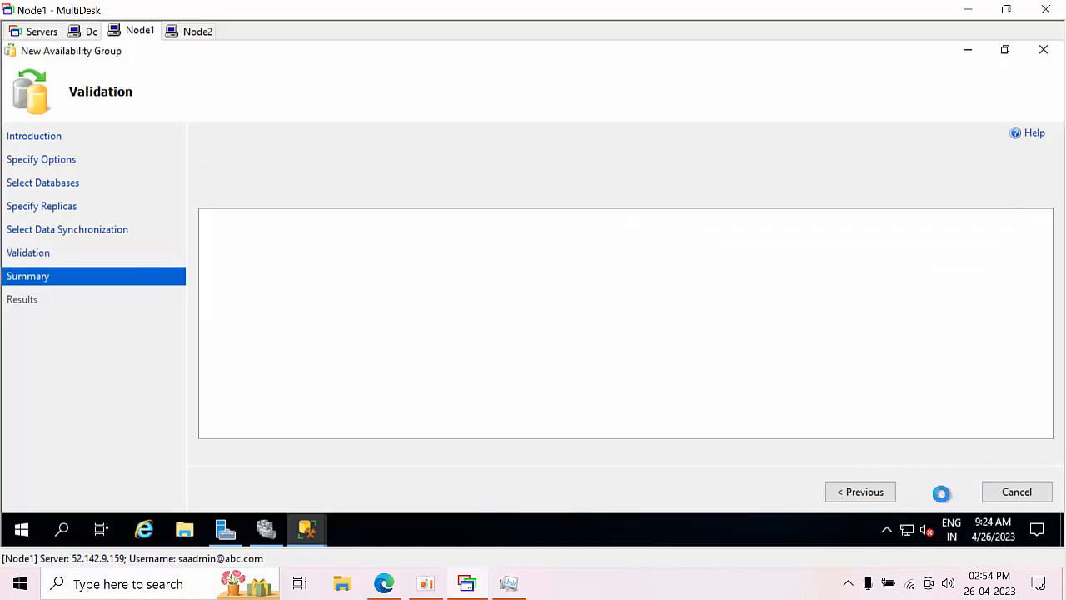
left_click(938, 492)
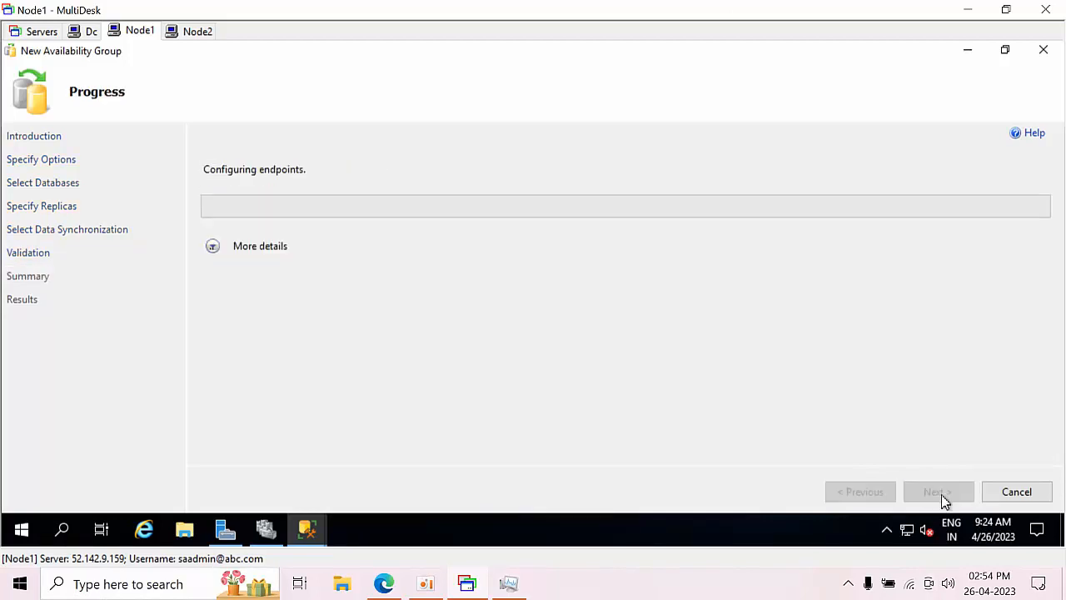
left_click(214, 247)
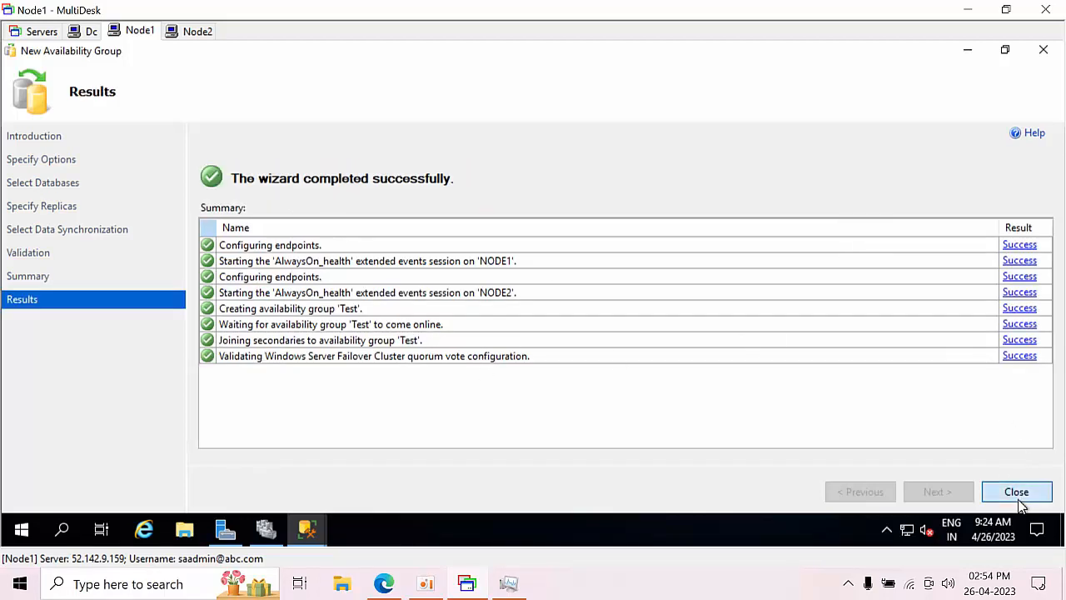
left_click(1017, 492)
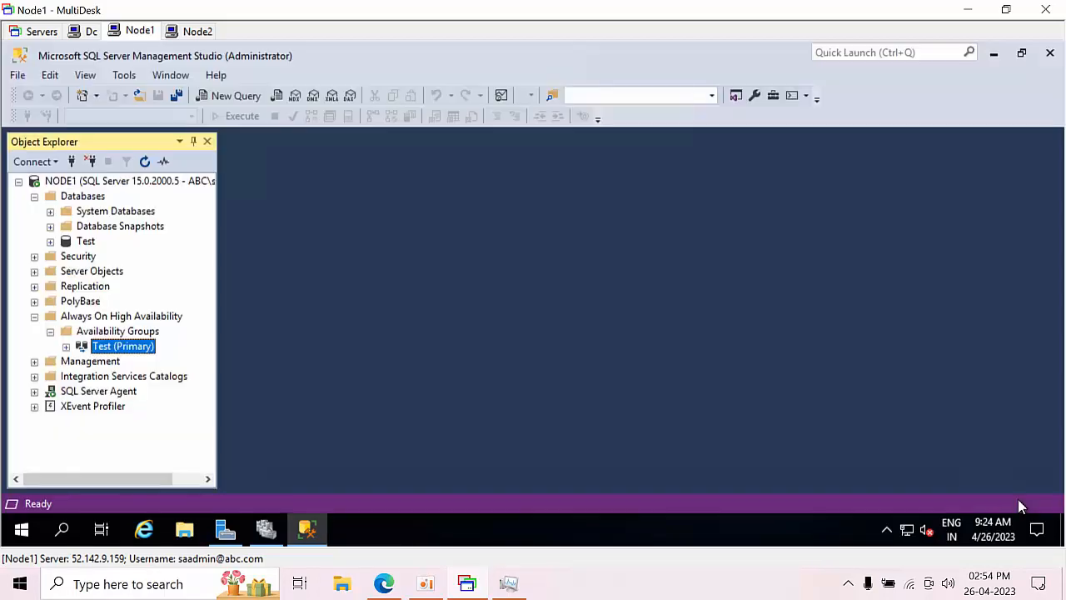
Refresh the NODE1 server and expand Always On High Availability down to the contents of the Test availability group
left_click(141, 181)
left_click(145, 161)
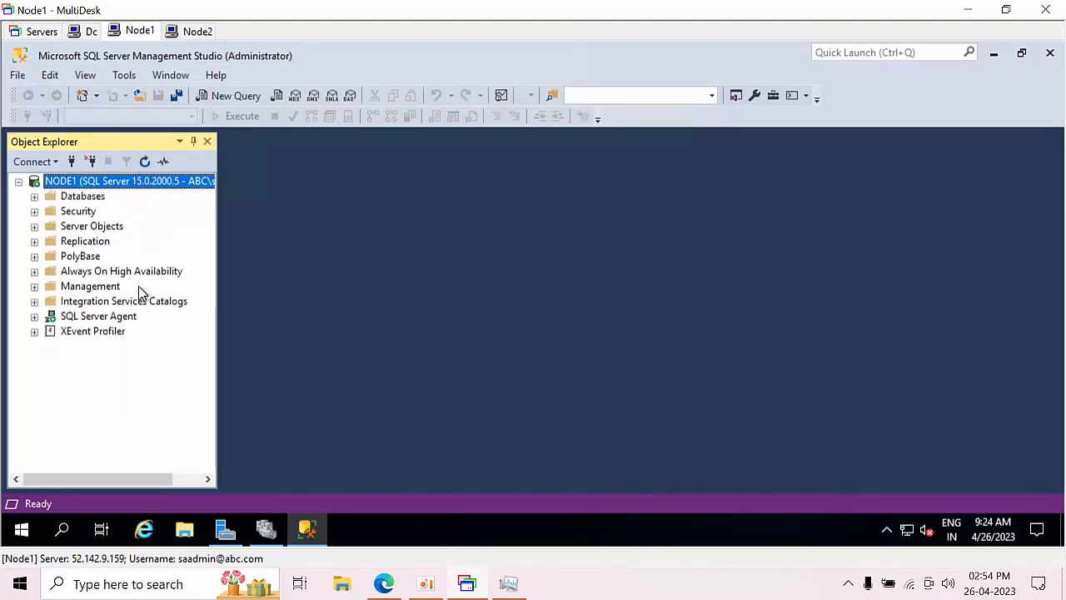
double_click(89, 271)
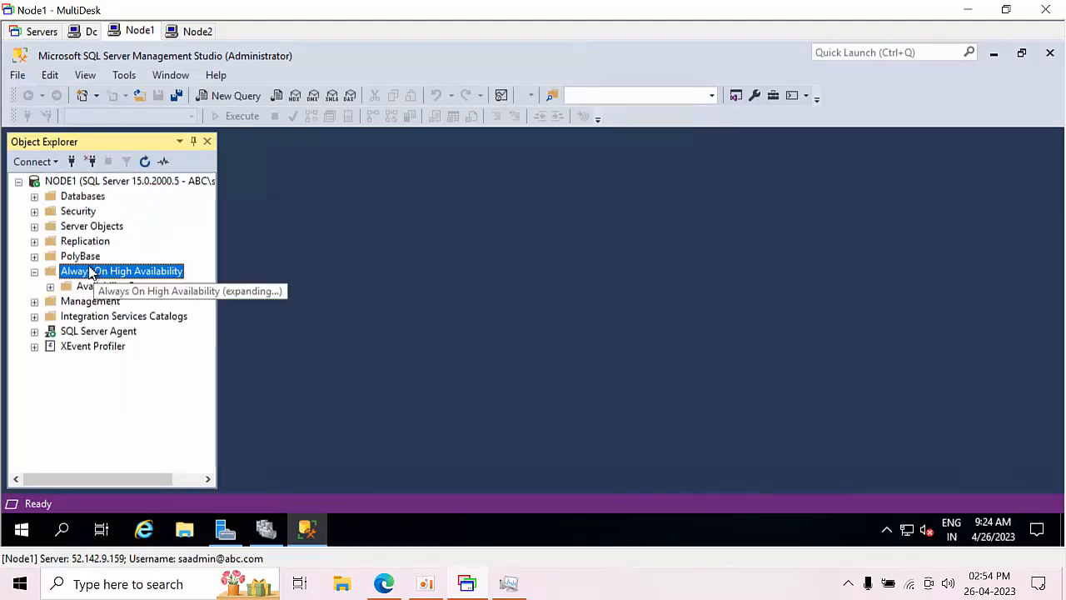
left_click(94, 289)
double_click(94, 289)
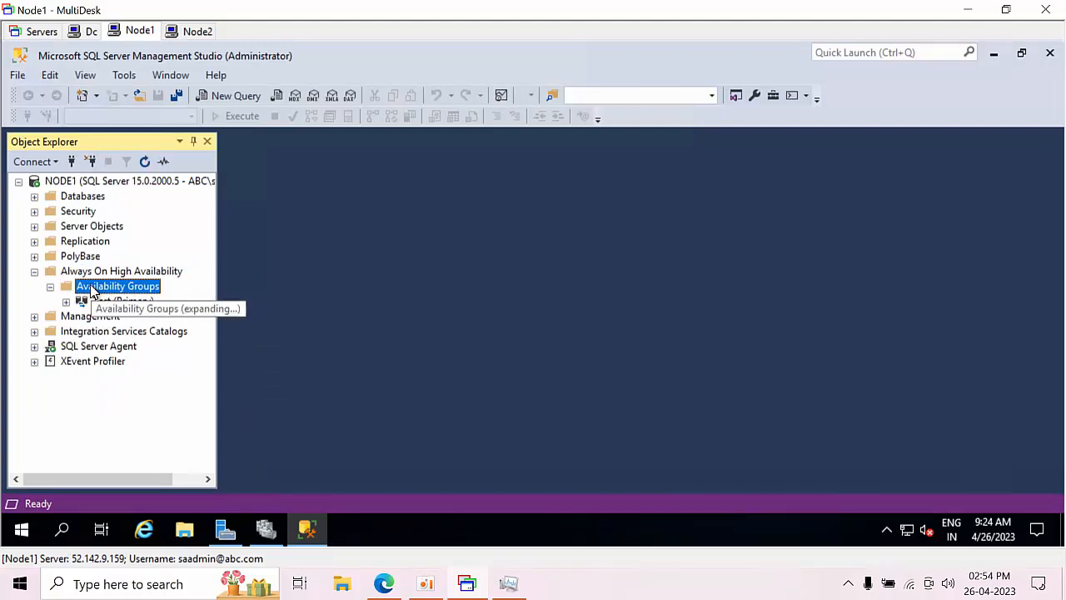
double_click(104, 303)
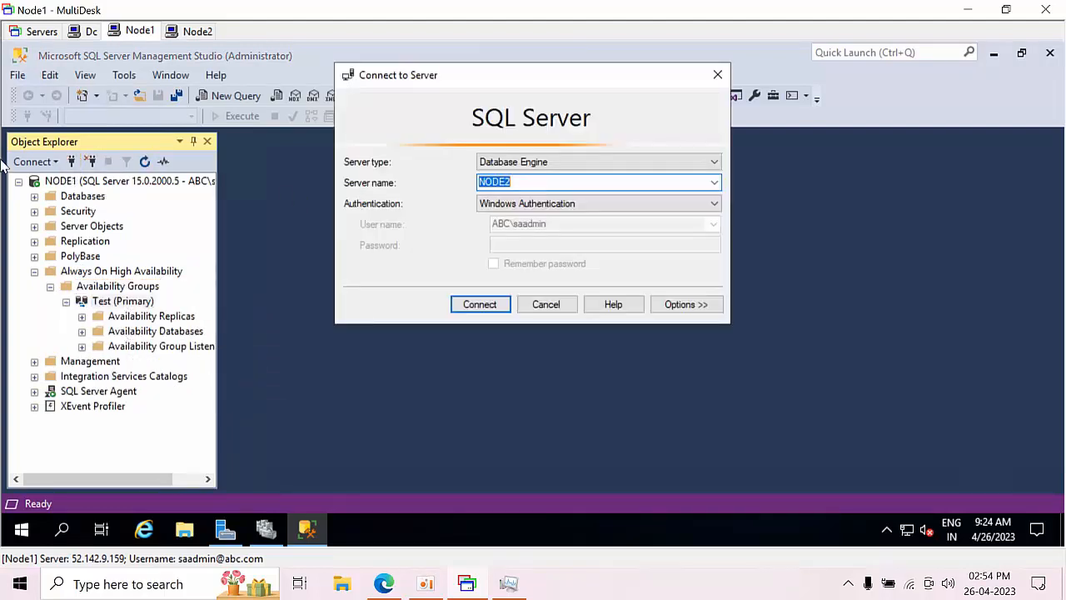
Connect Object Explorer to NODE2 with Windows Authentication and expand its databases
left_click(488, 305)
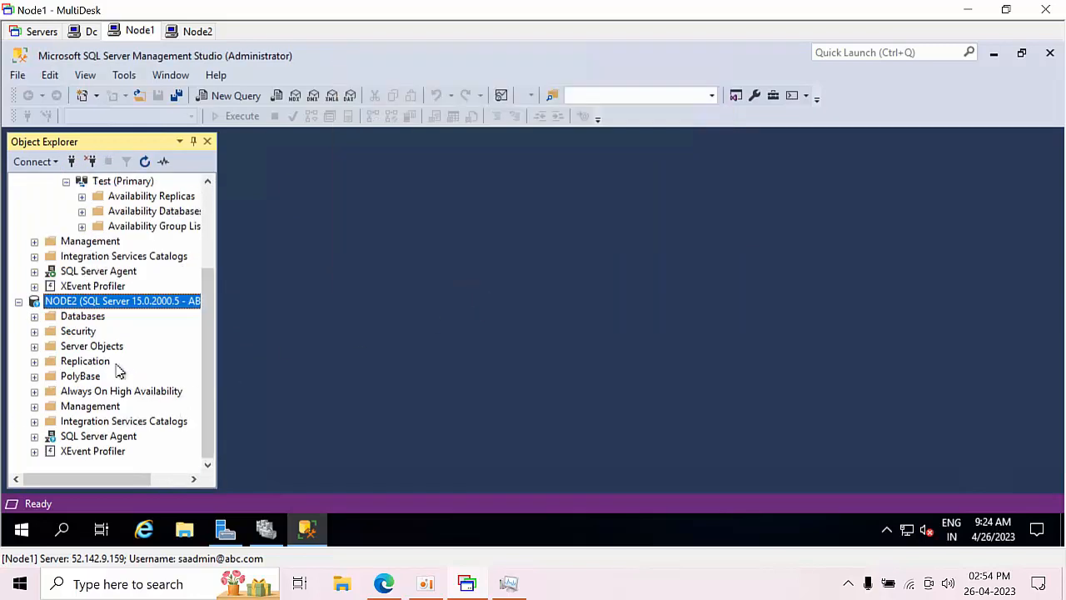
double_click(90, 321)
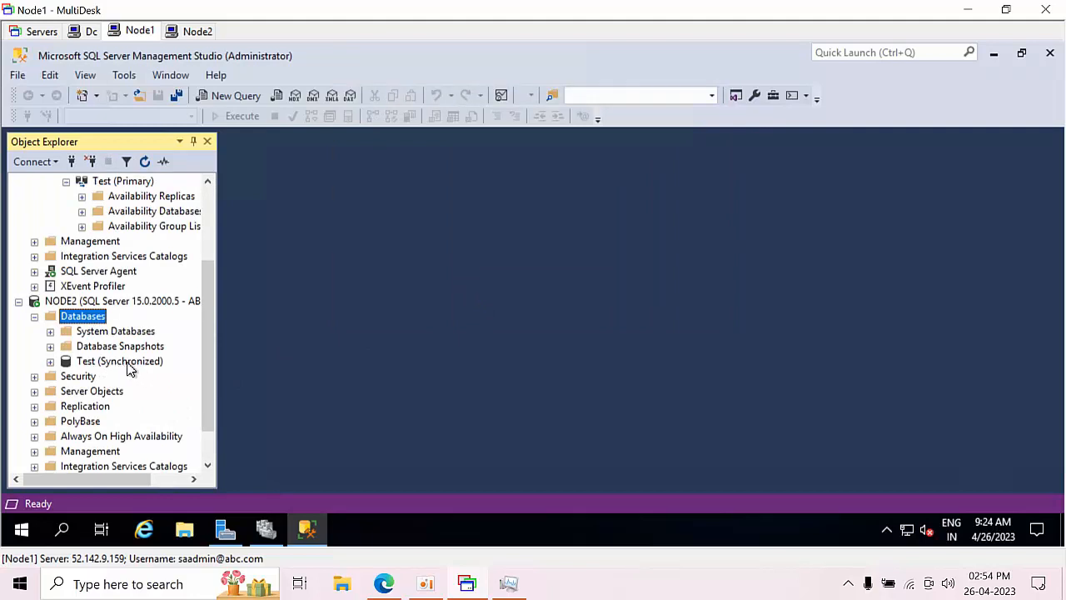
Start a new listener for NODE1's Test availability group with DNS name AGL, port 1433 and Static IP network mode
scroll(137, 386, "up", 3)
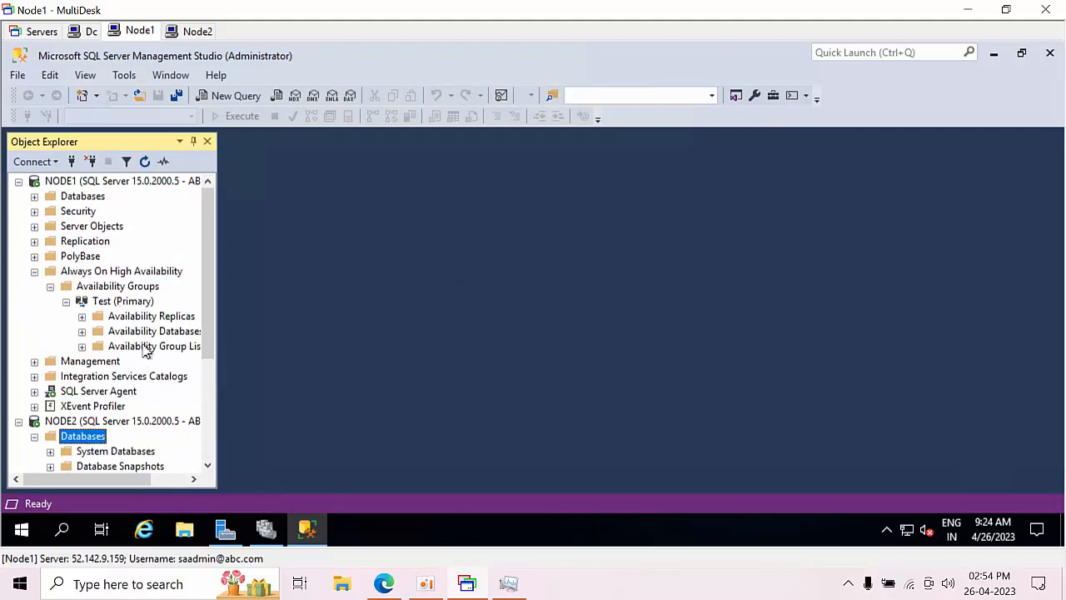
left_click(140, 353)
right_click(140, 353)
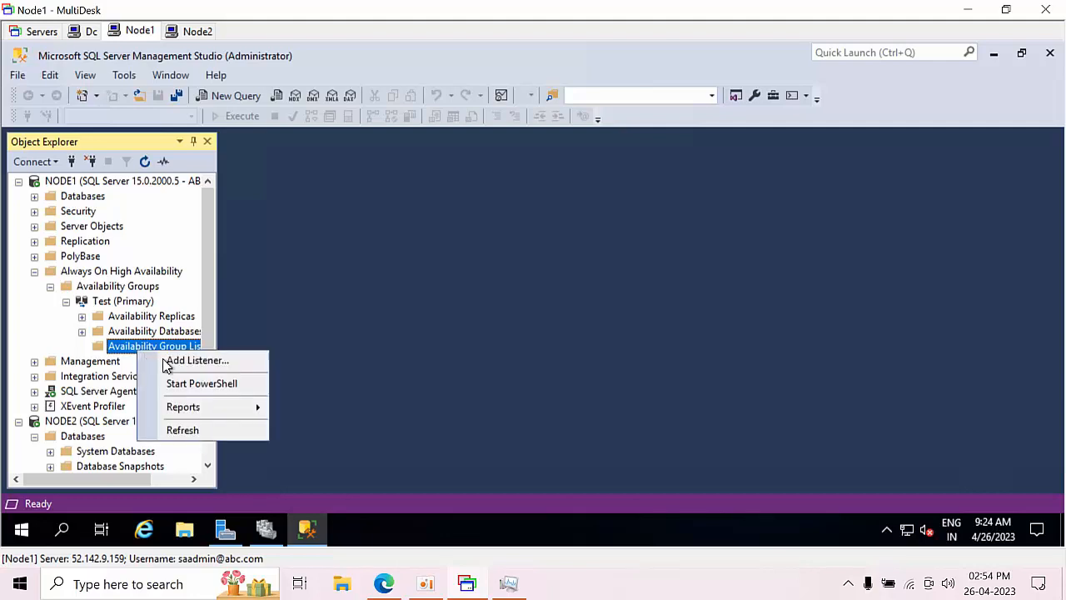
left_click(163, 360)
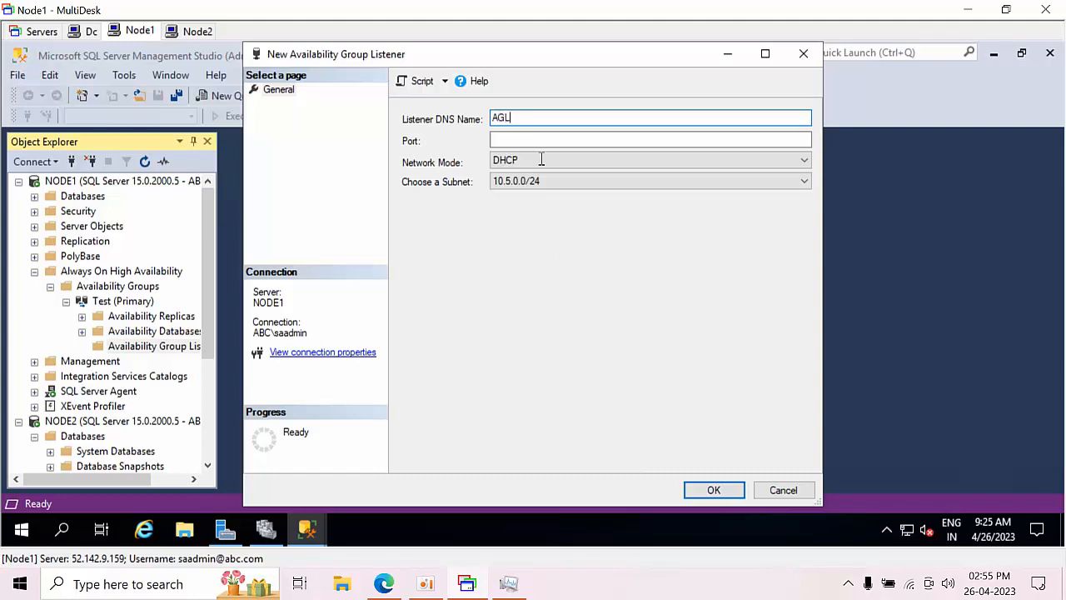
left_click(525, 138)
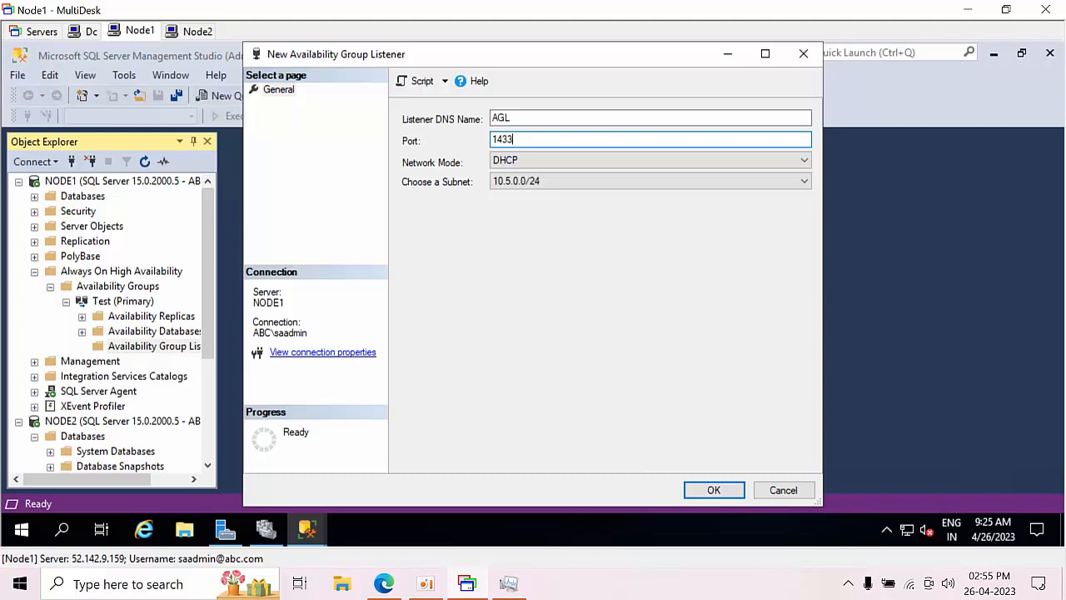
left_click(533, 163)
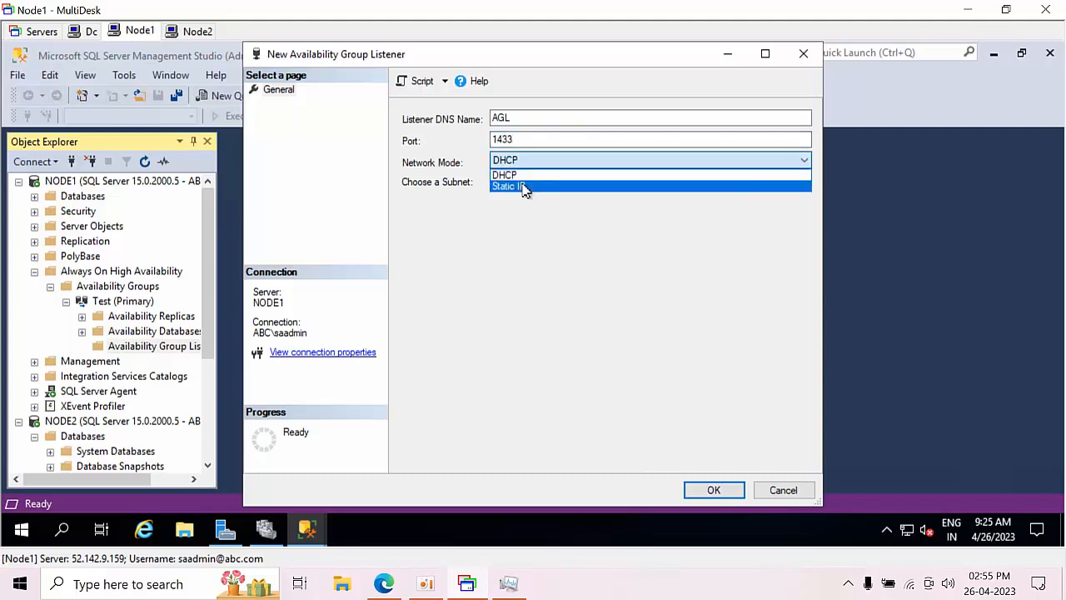
left_click(524, 189)
Add the static IPv4 address 10.5.0.100 on subnet 10.5.0.0/24 and create the listener
left_click(714, 454)
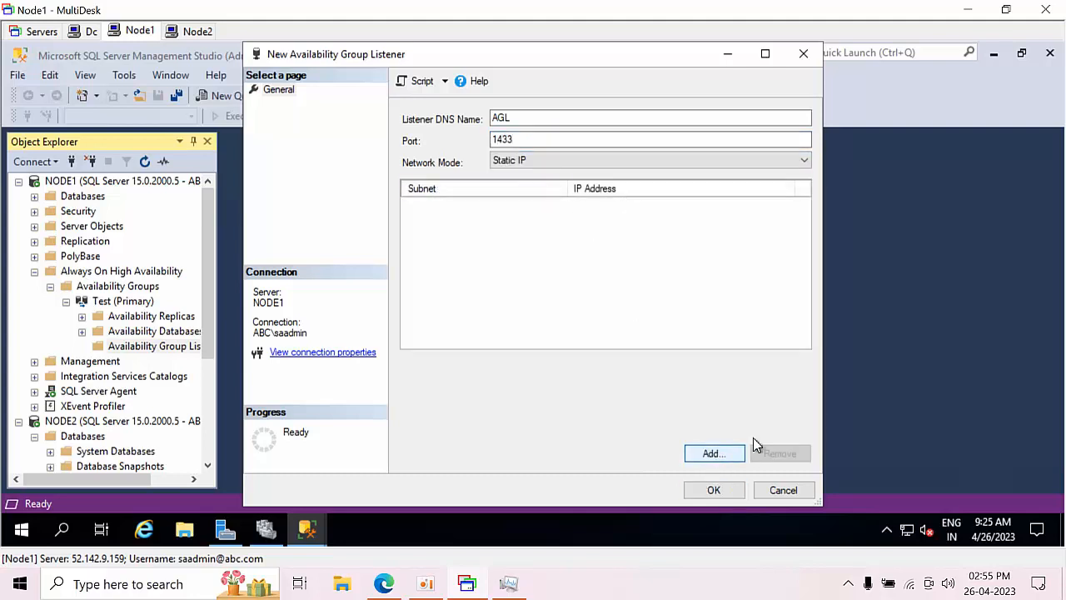
left_click(422, 226)
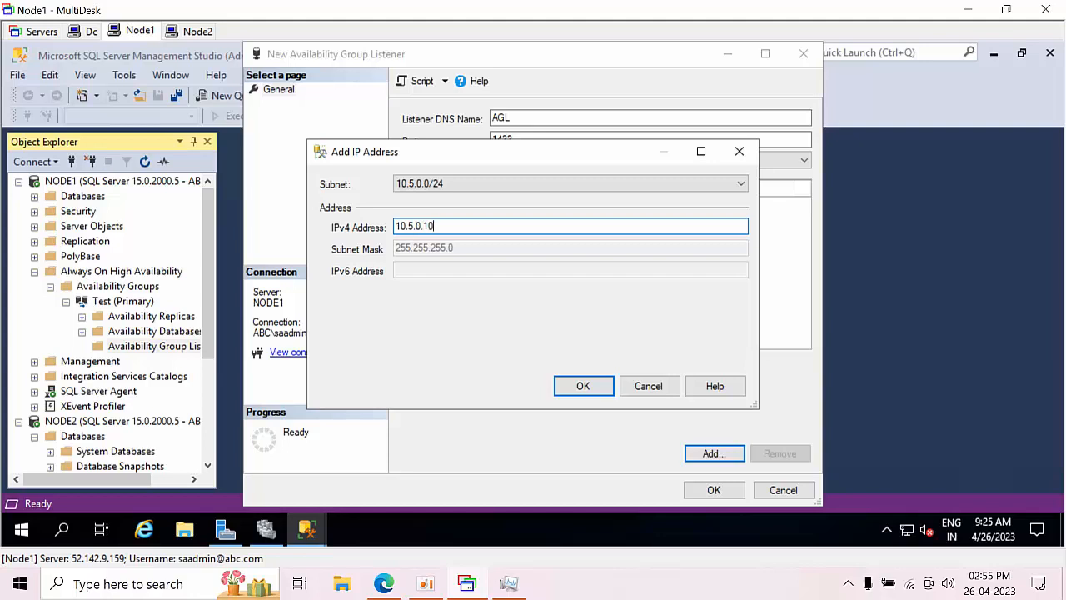
left_click(588, 390)
left_click(727, 489)
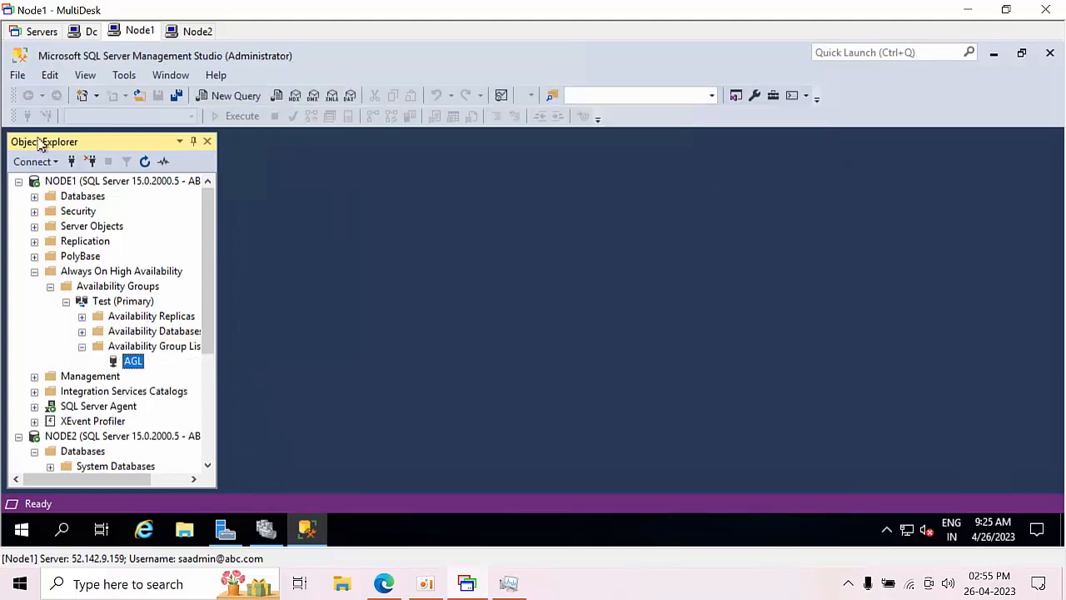
Connect Object Explorer to the agl listener with Windows Authentication
left_click(72, 161)
type("agl")
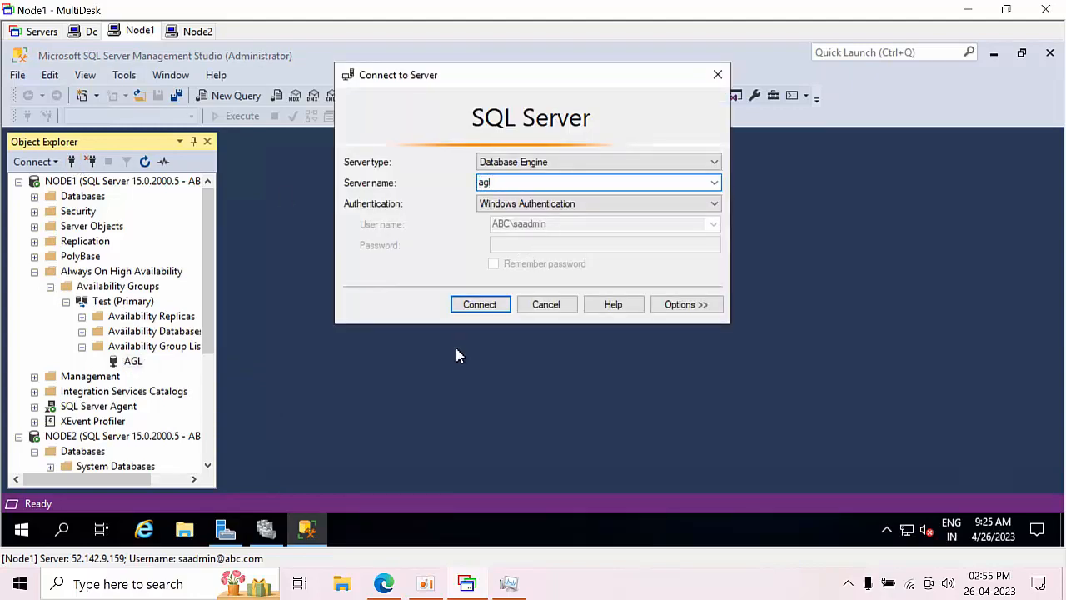
left_click(484, 310)
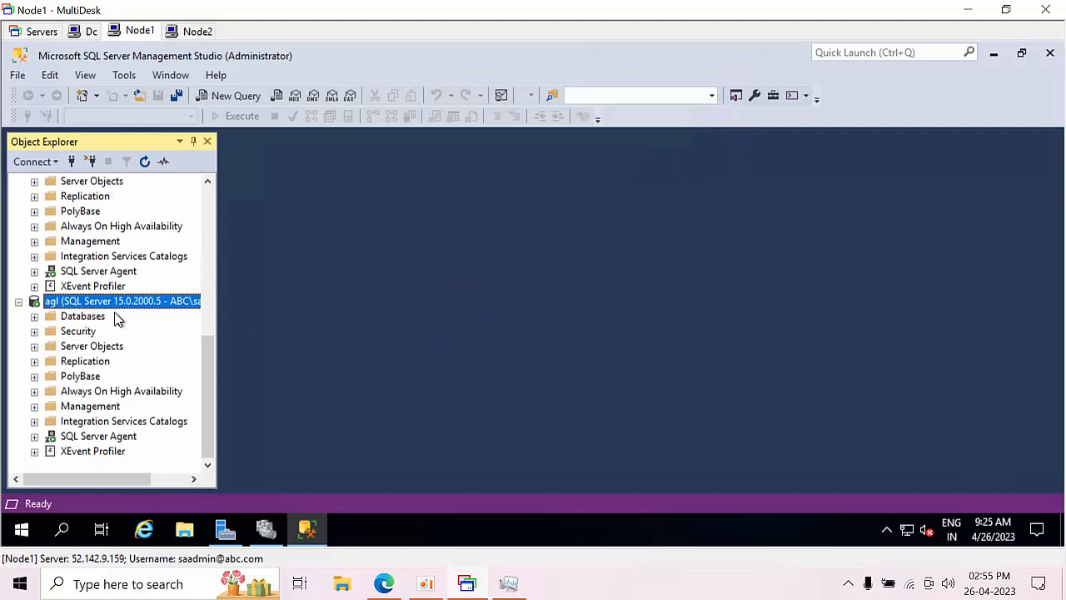
Switch to Failover Cluster Manager and examine the Test role's resources, including the AGL name and its IP address
left_click(269, 529)
left_click(317, 191)
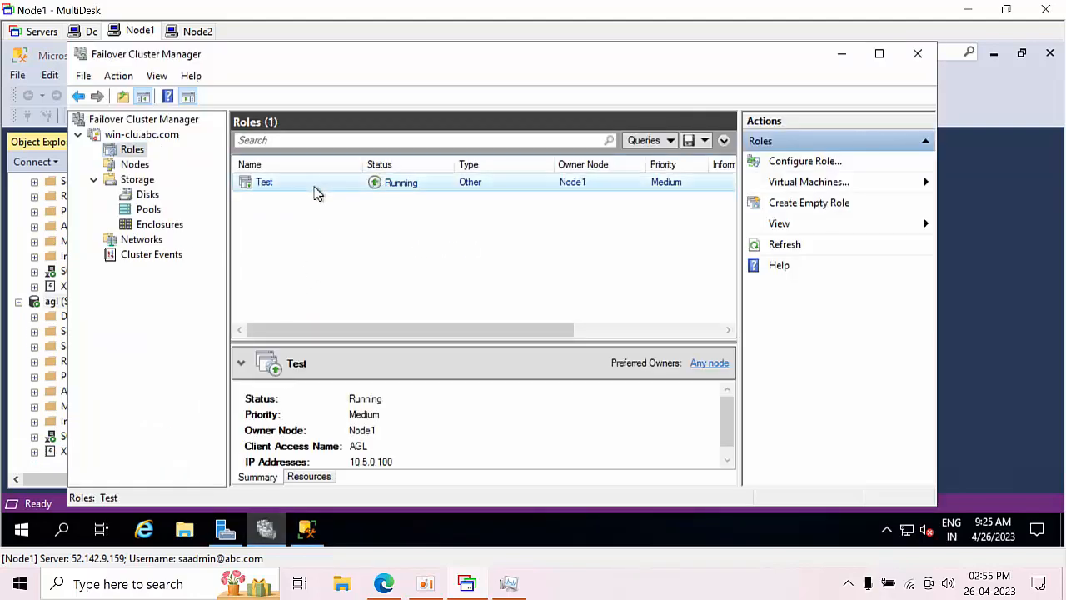
left_click(309, 477)
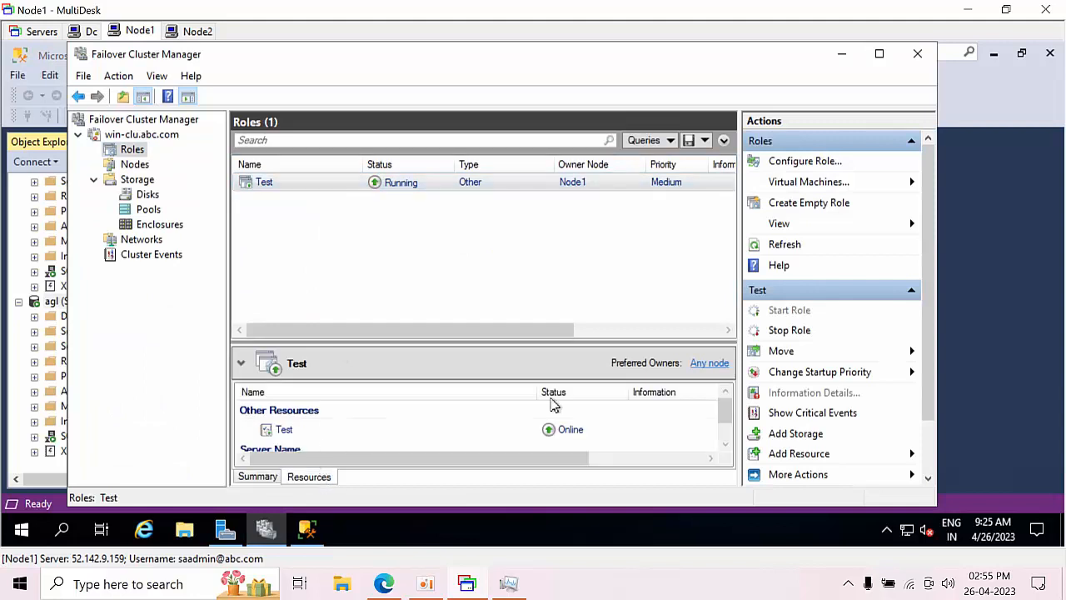
left_click_drag(534, 341, 548, 241)
left_click(250, 367)
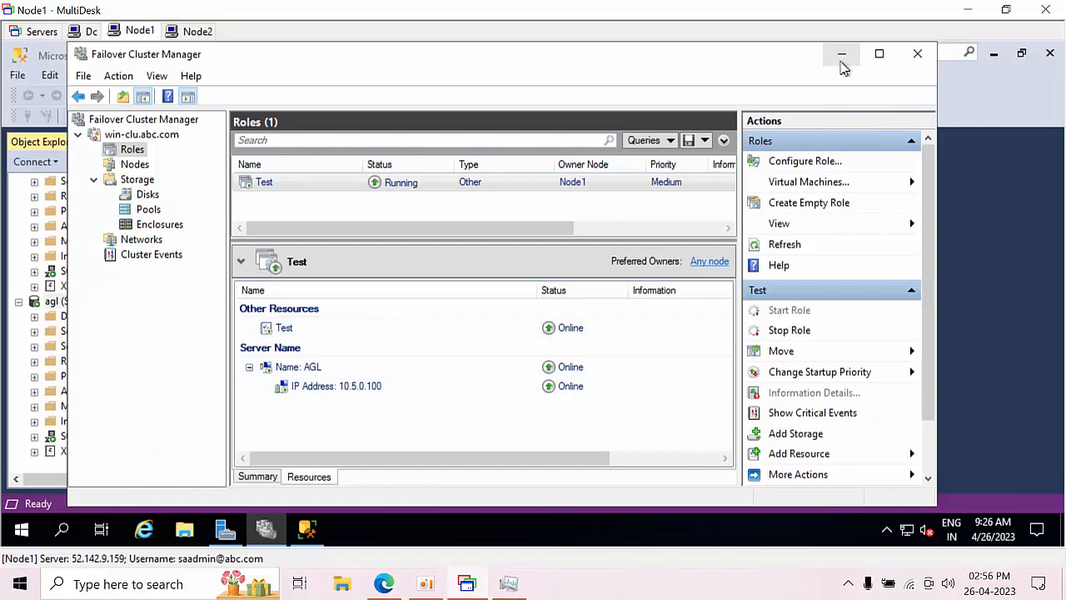
left_click(841, 57)
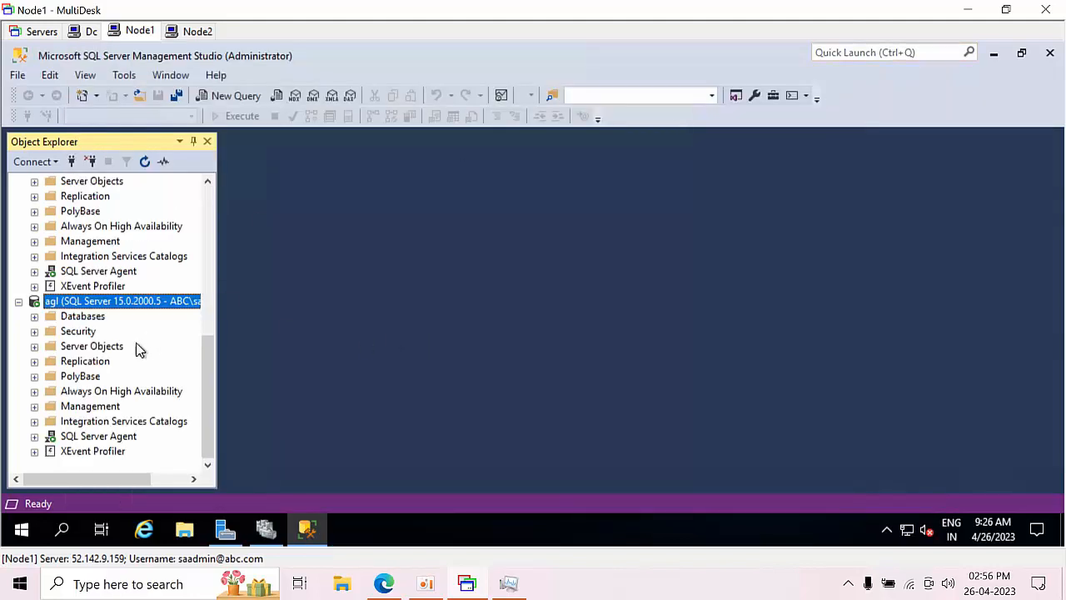
Switch to the Node2 session, minimize Server Manager and launch SQL Server Management Studio 19
left_click(198, 31)
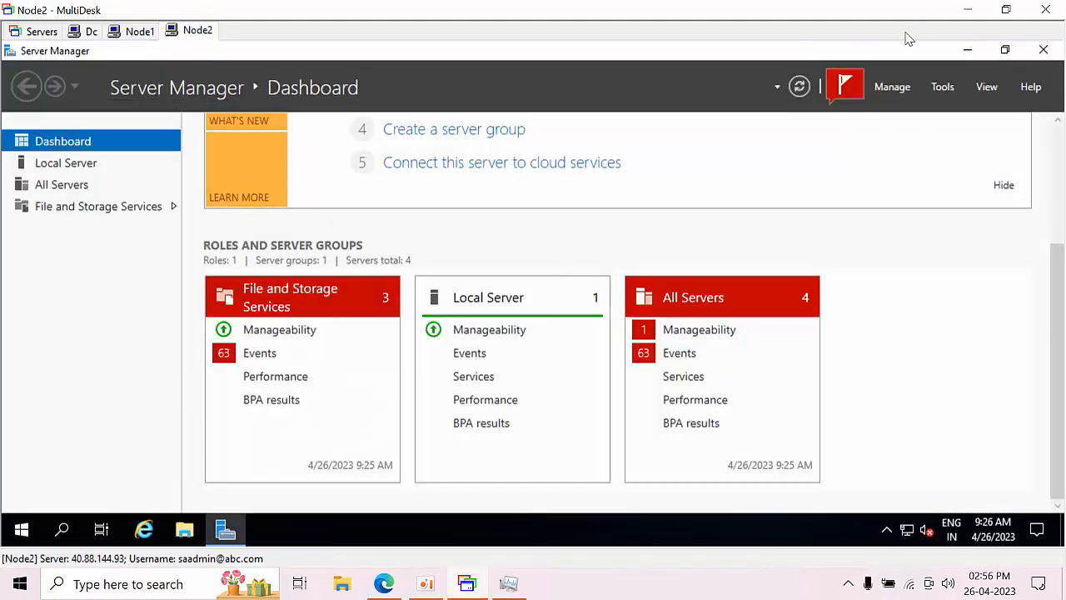
left_click(967, 51)
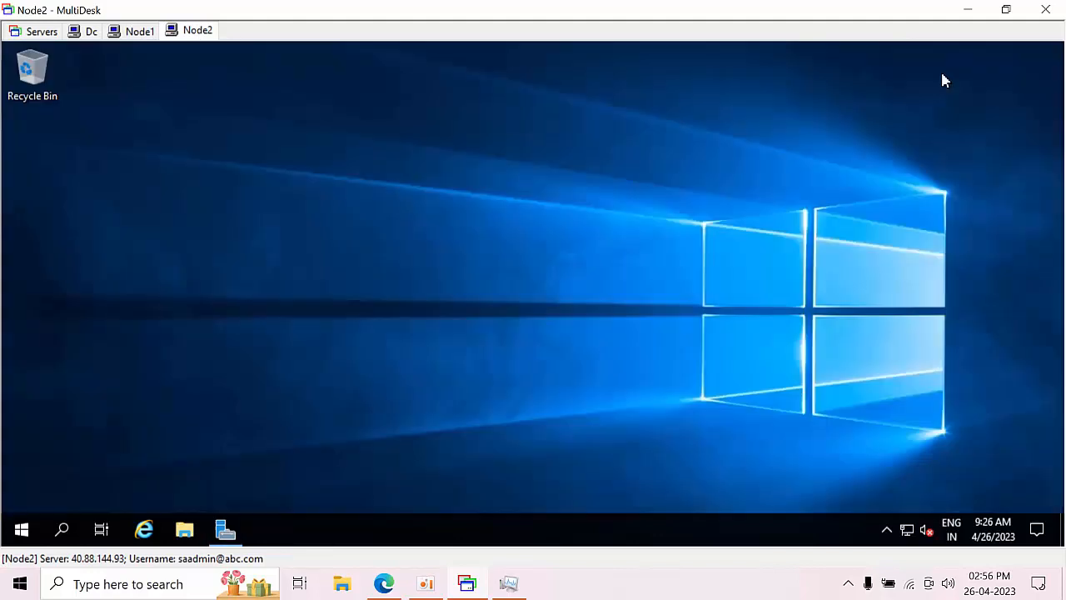
left_click(63, 534)
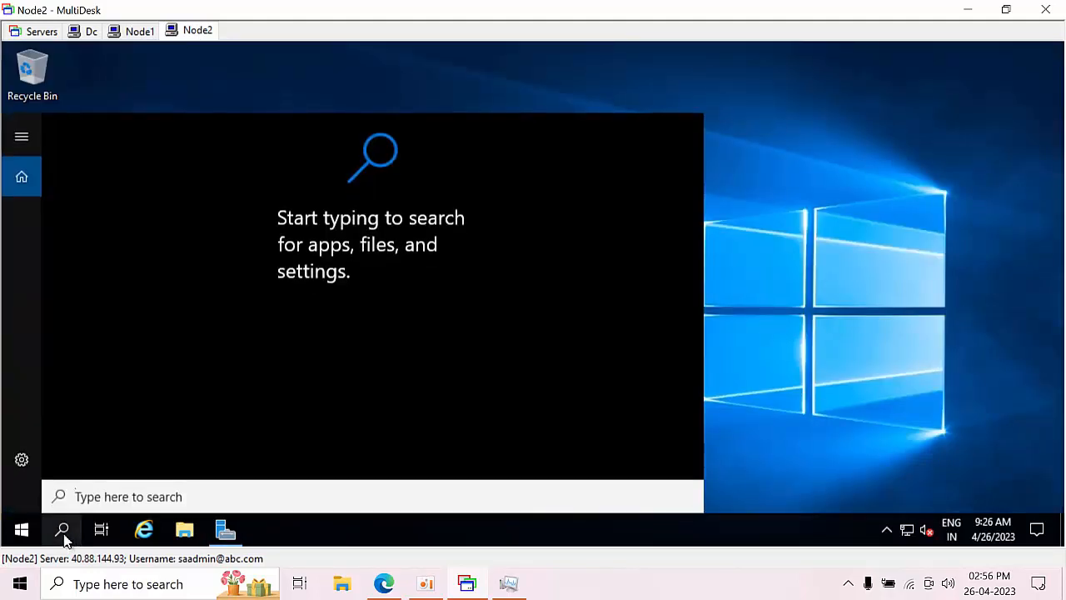
type("ssms")
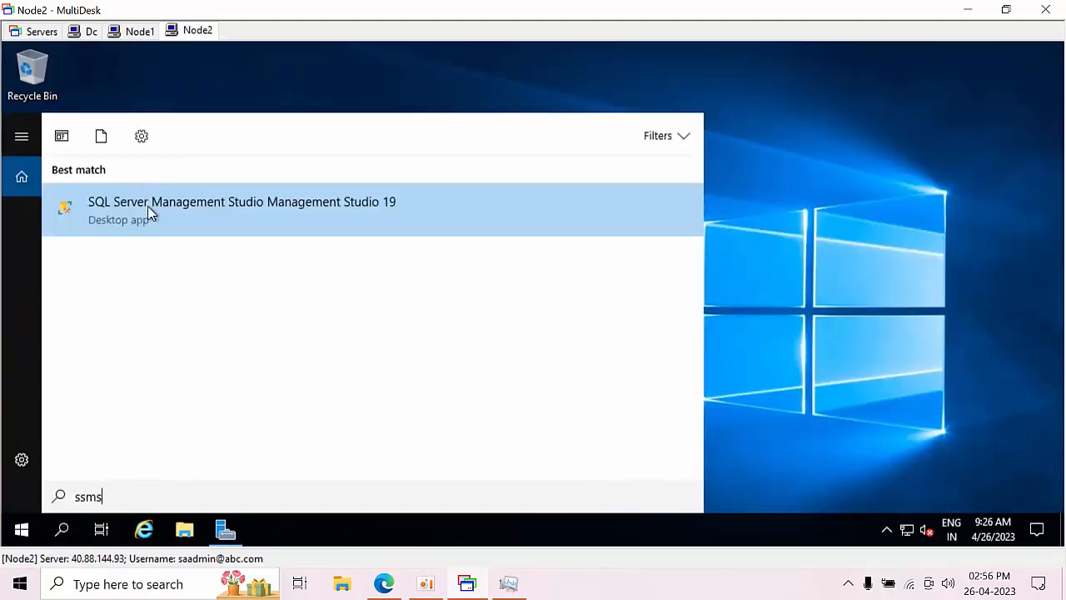
left_click(196, 222)
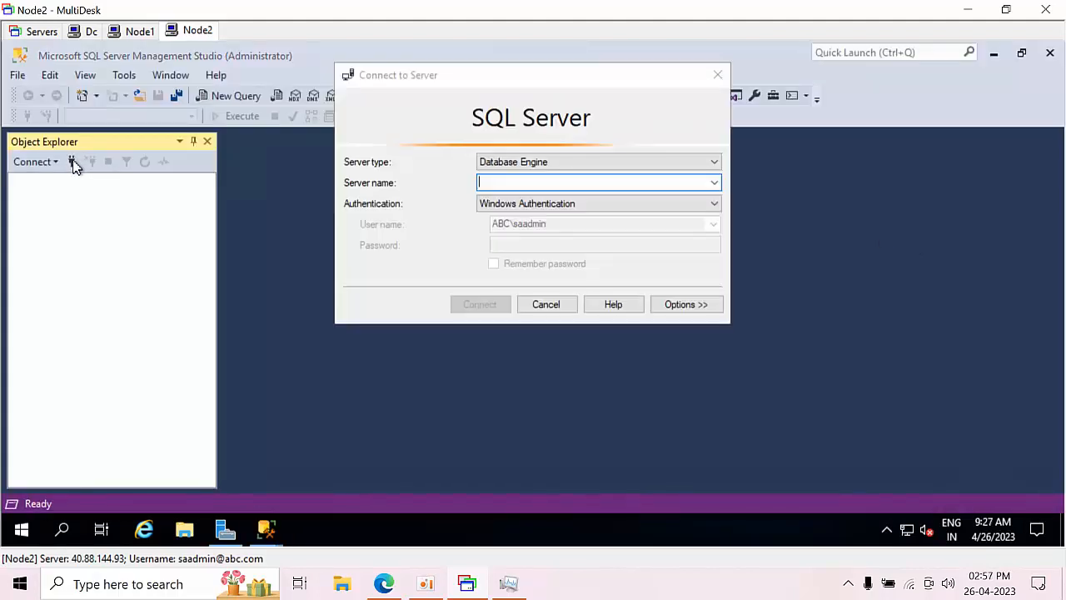
Try to connect to the AGL listener from Node2 with Windows Authentication
type("AGL")
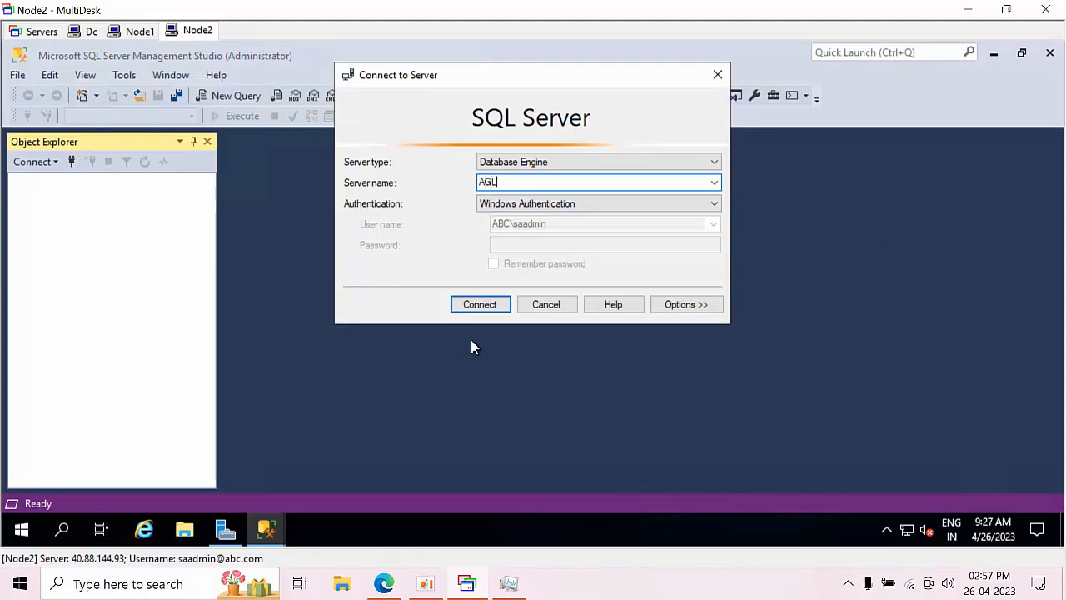
left_click(472, 306)
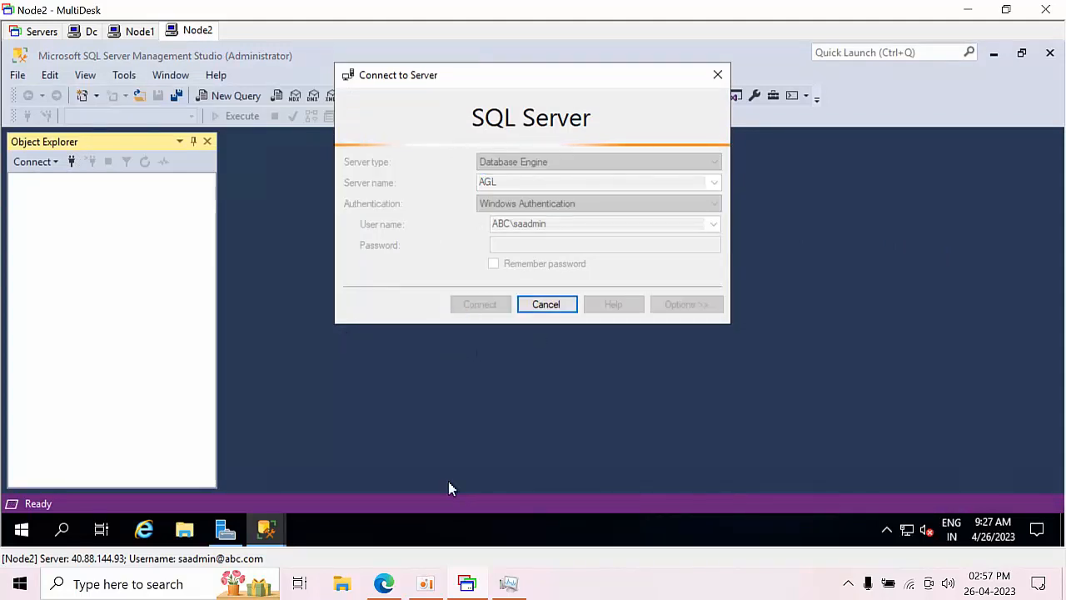
left_click(553, 306)
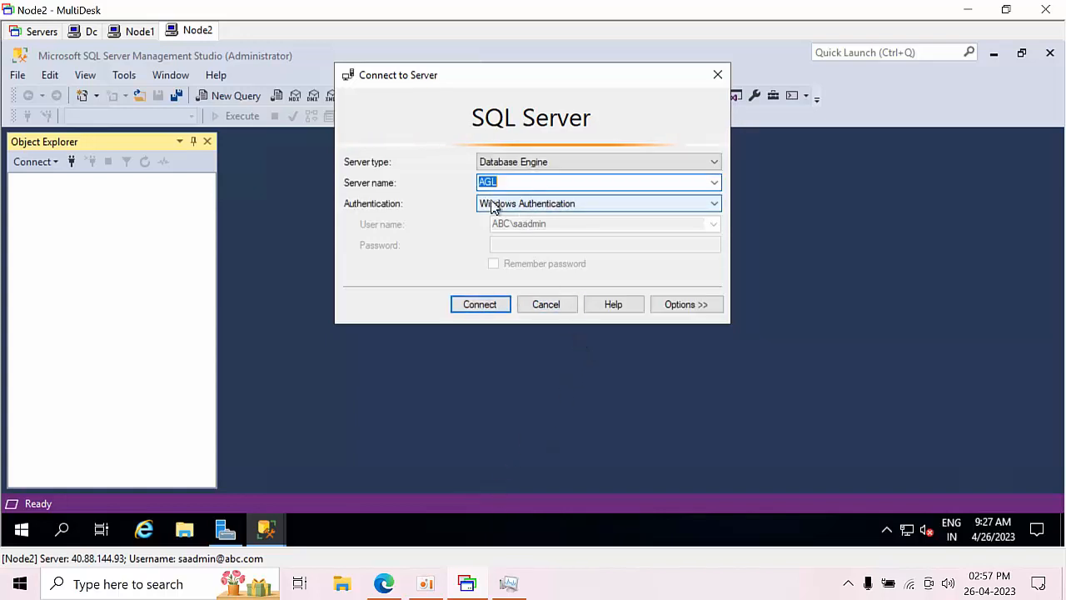
Try to connect from Node2 to the listener's IP address 10.5.0.100 with Windows Authentication, then dismiss the connection dialog
type("10")
type(".5.0.1")
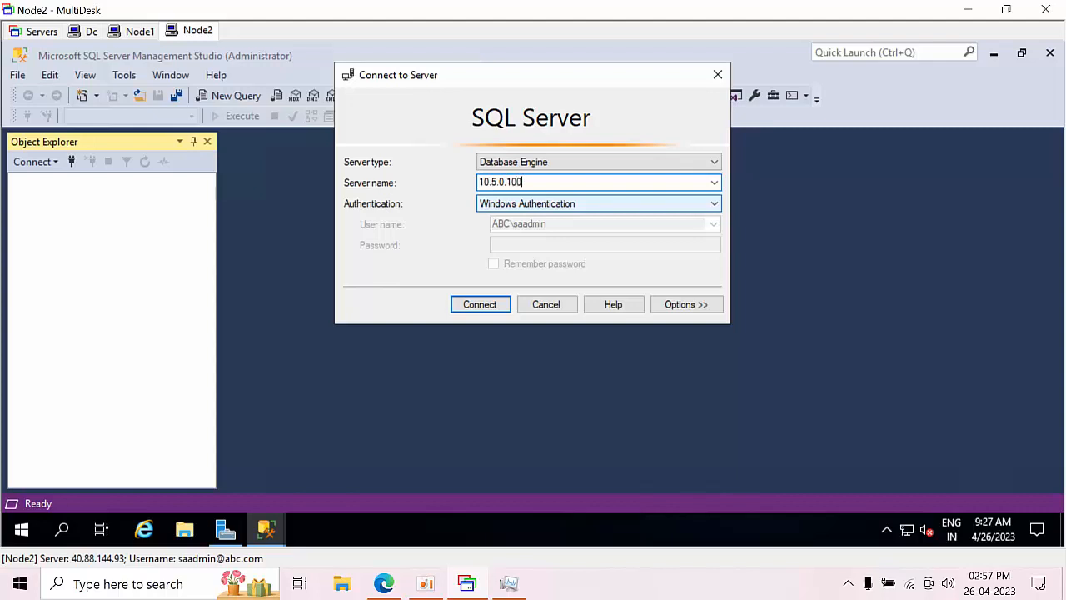
type("00")
key("Return")
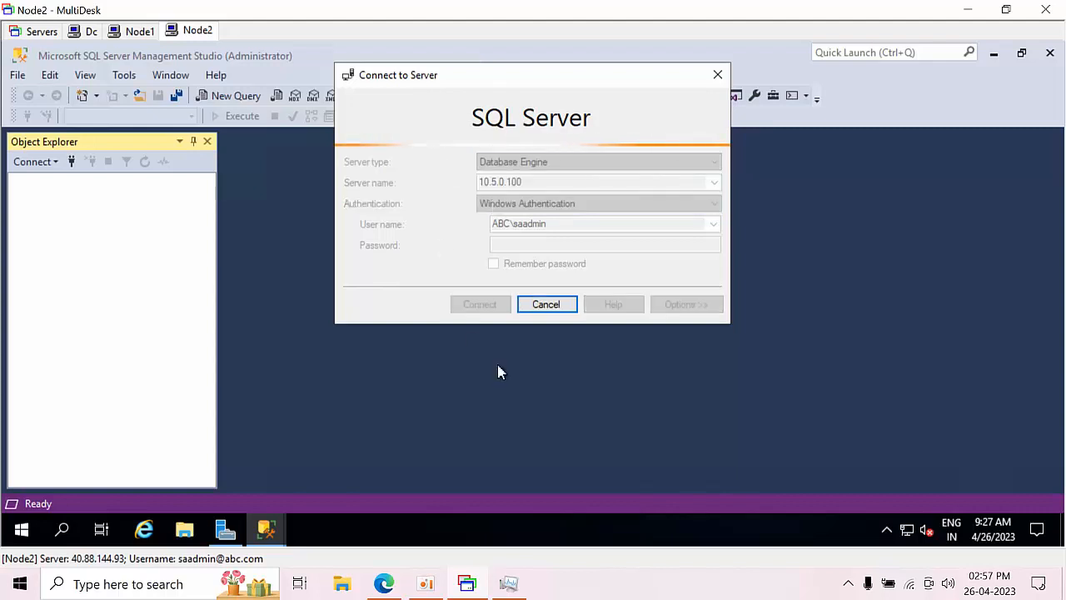
left_click(545, 306)
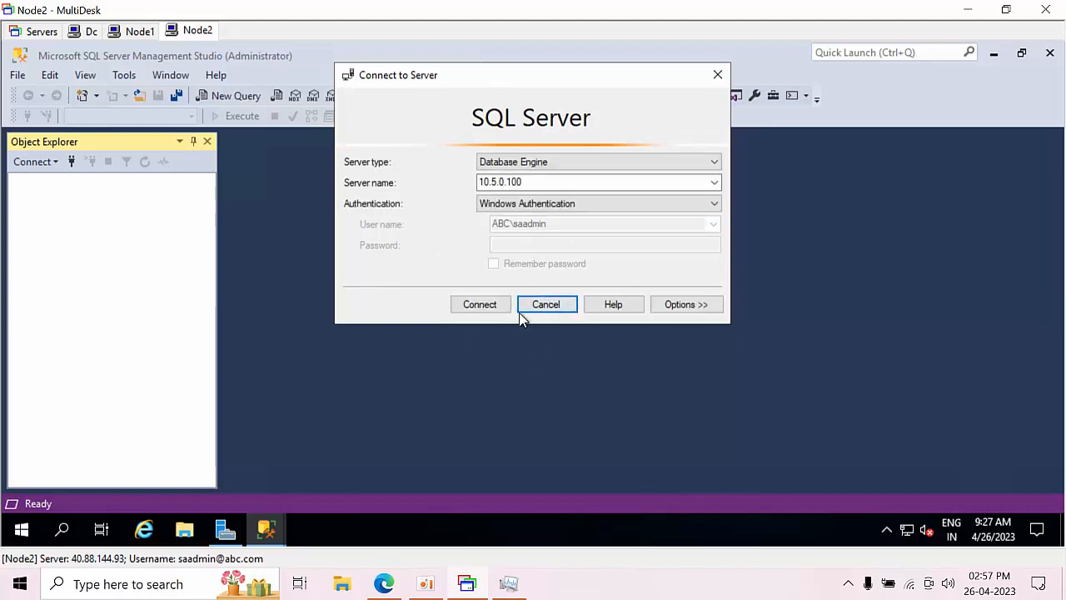
left_click(540, 186)
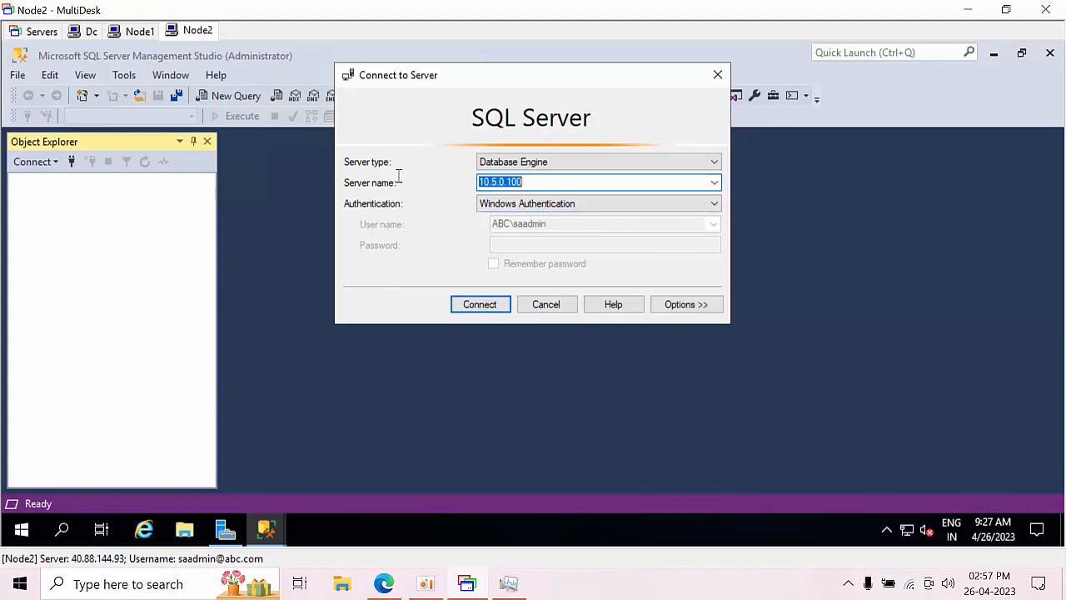
left_click(549, 312)
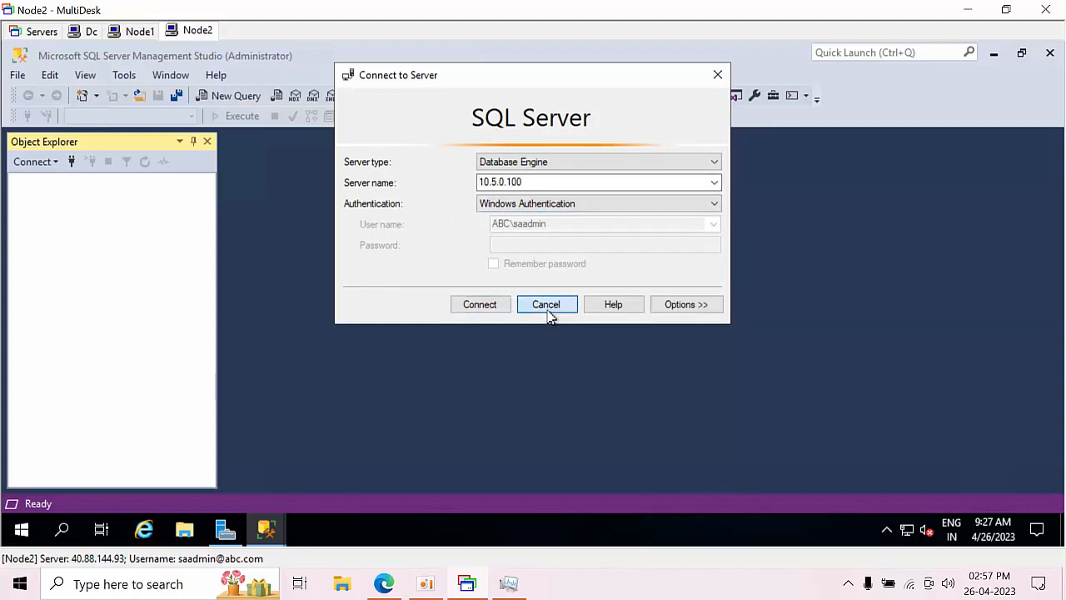
left_click(493, 307)
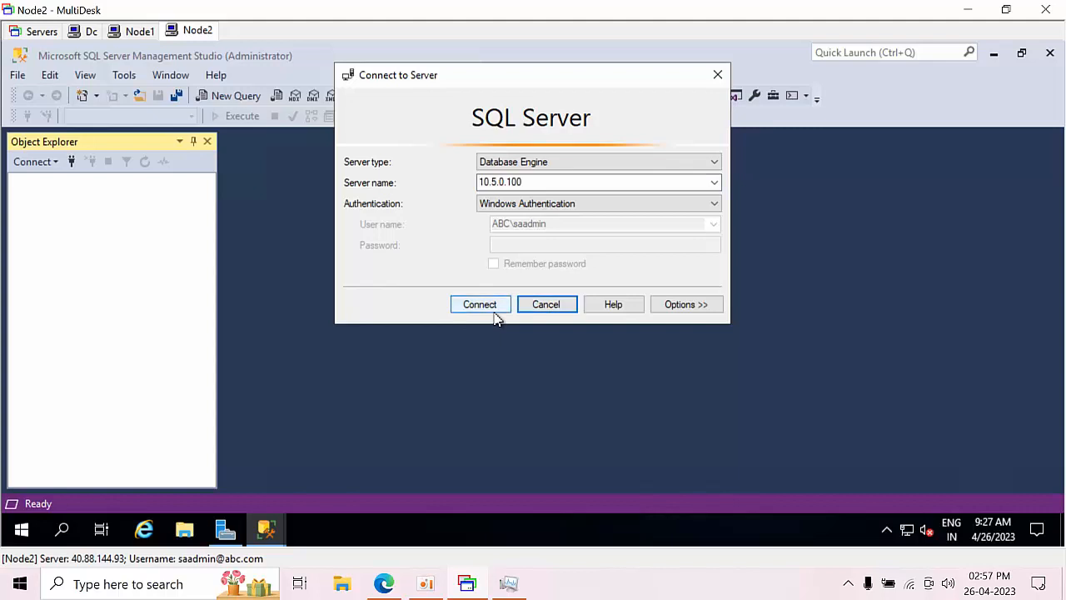
left_click(546, 307)
left_click(546, 308)
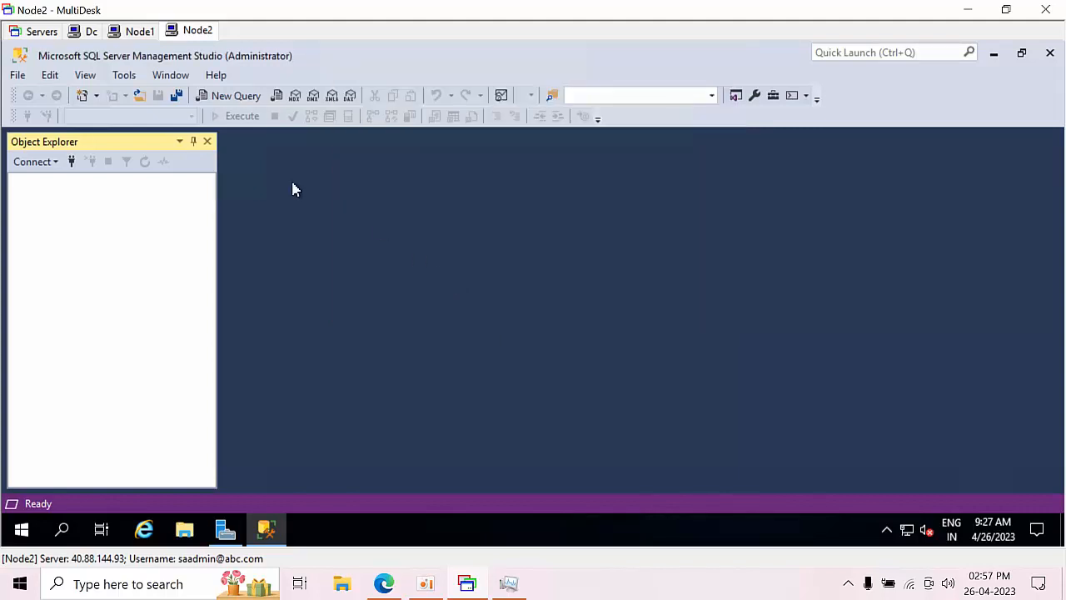
Switch to the Node1 session and move the Test clustered role to Node2 in Failover Cluster Manager, then minimize that window
left_click(132, 32)
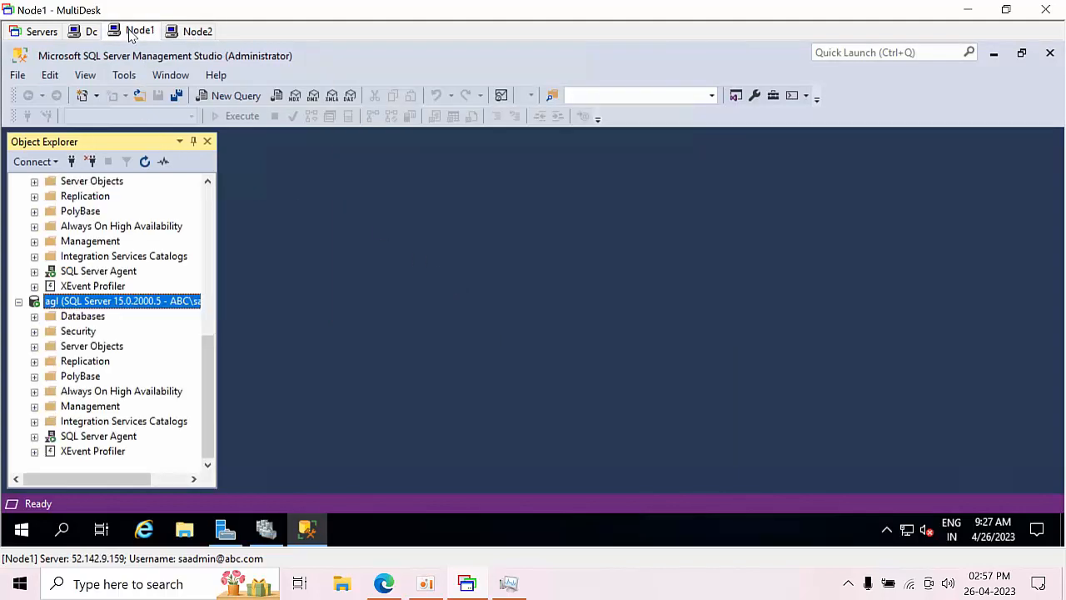
left_click(267, 532)
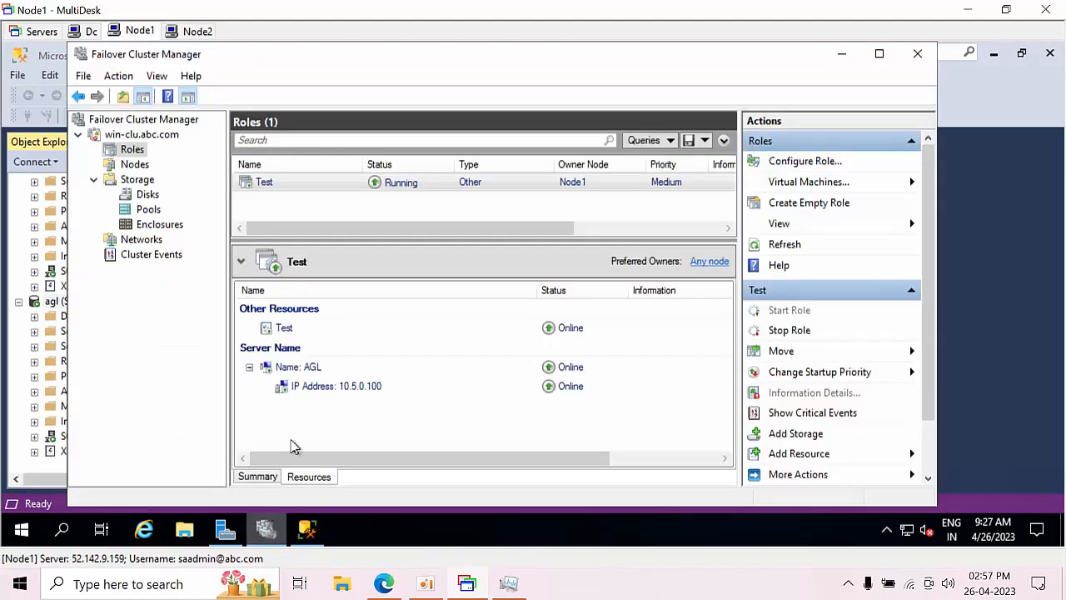
right_click(388, 187)
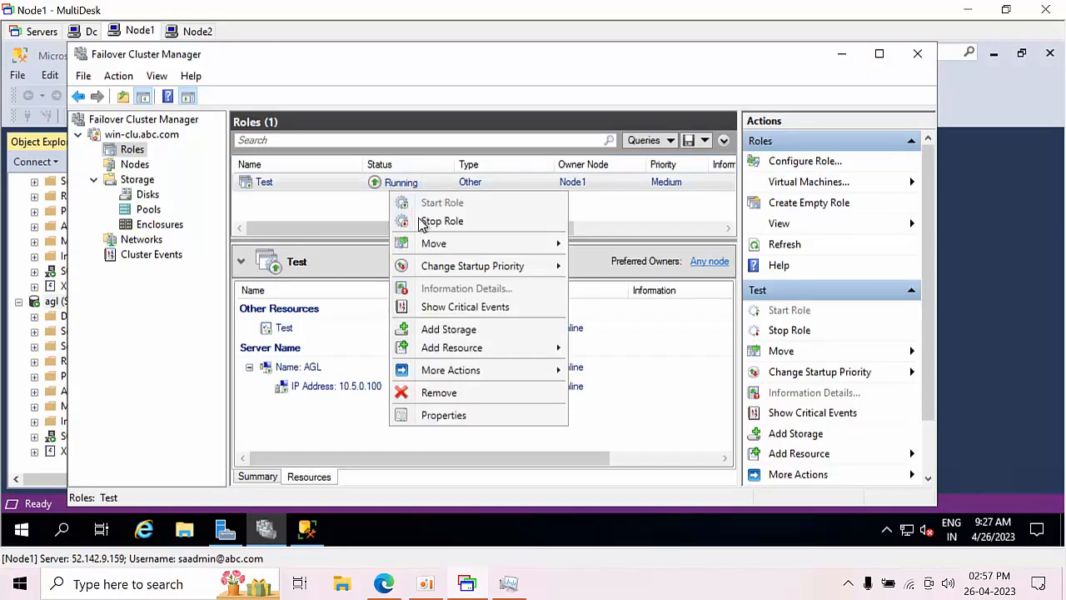
mouse_move(443, 245)
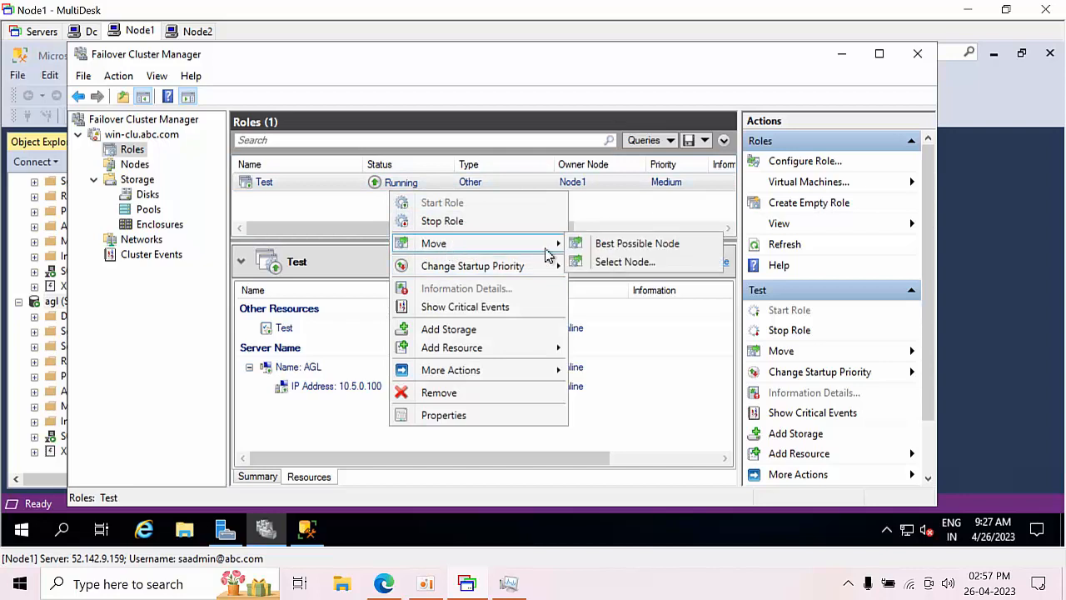
left_click(599, 264)
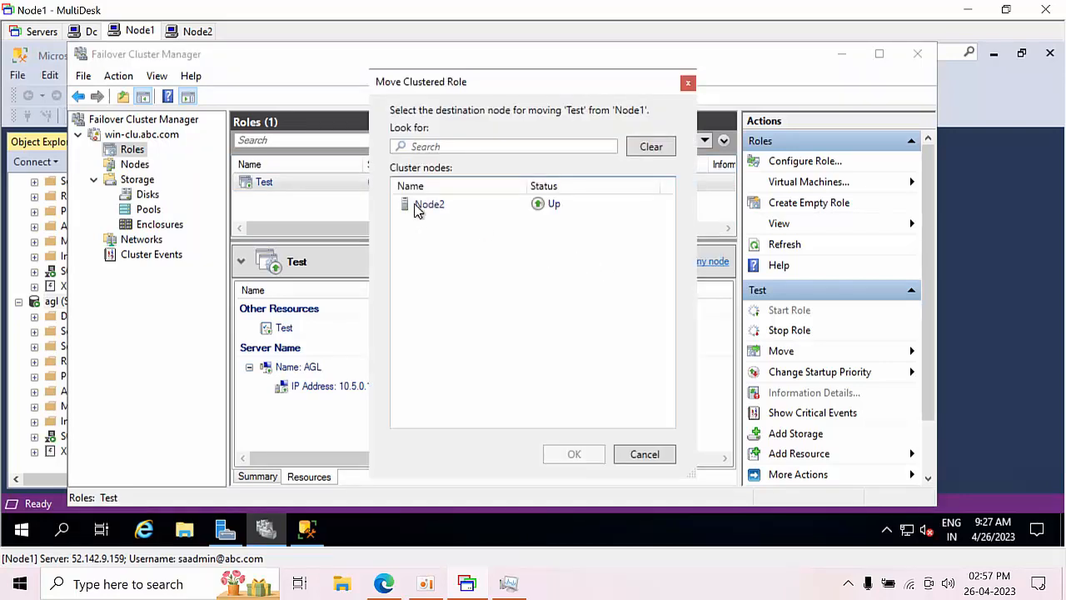
left_click(421, 209)
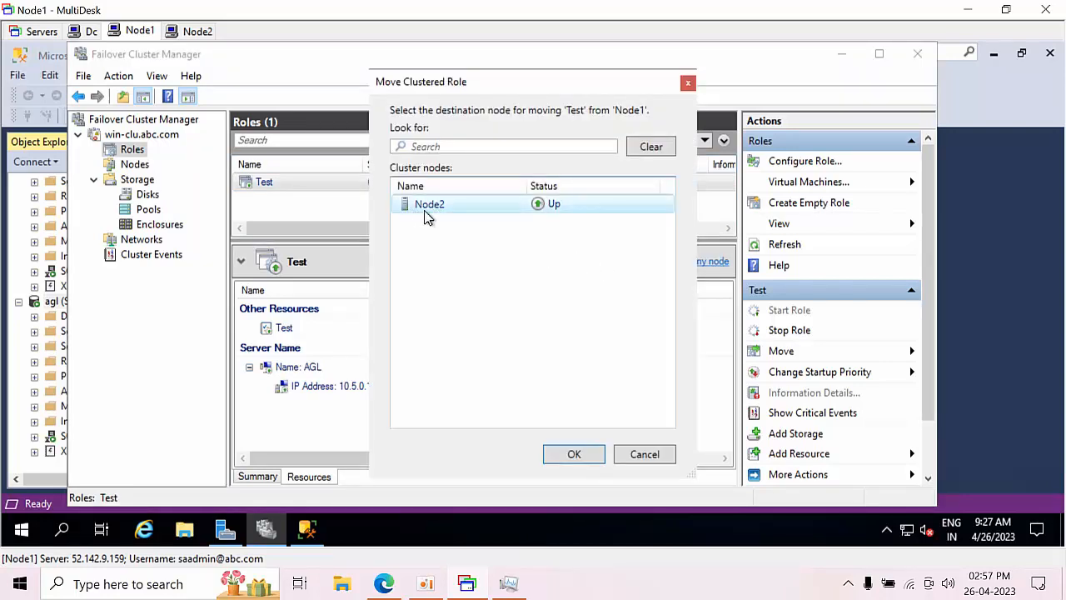
left_click(575, 456)
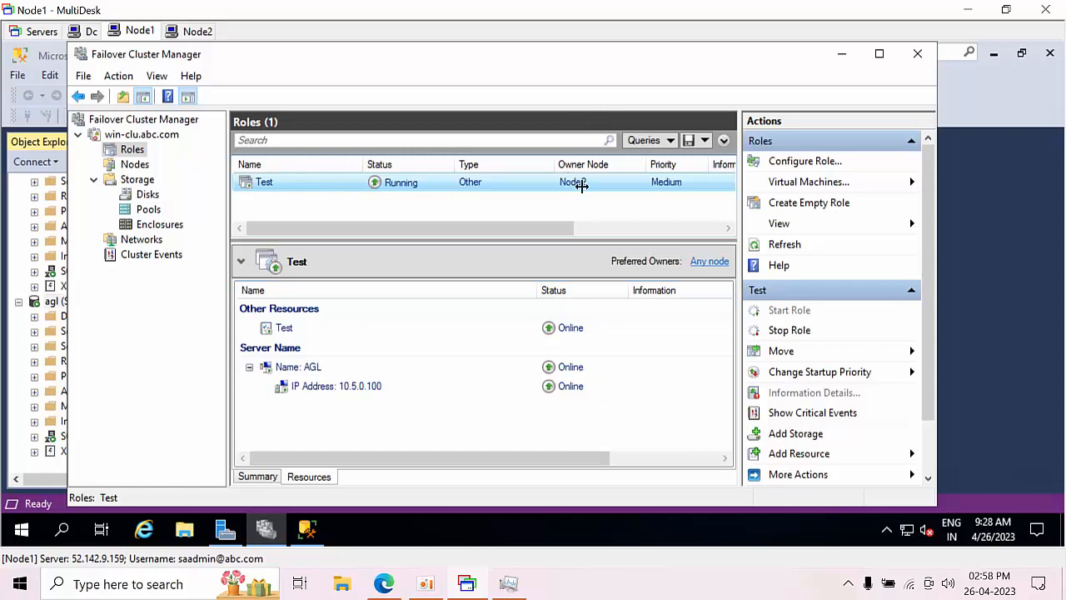
left_click(840, 55)
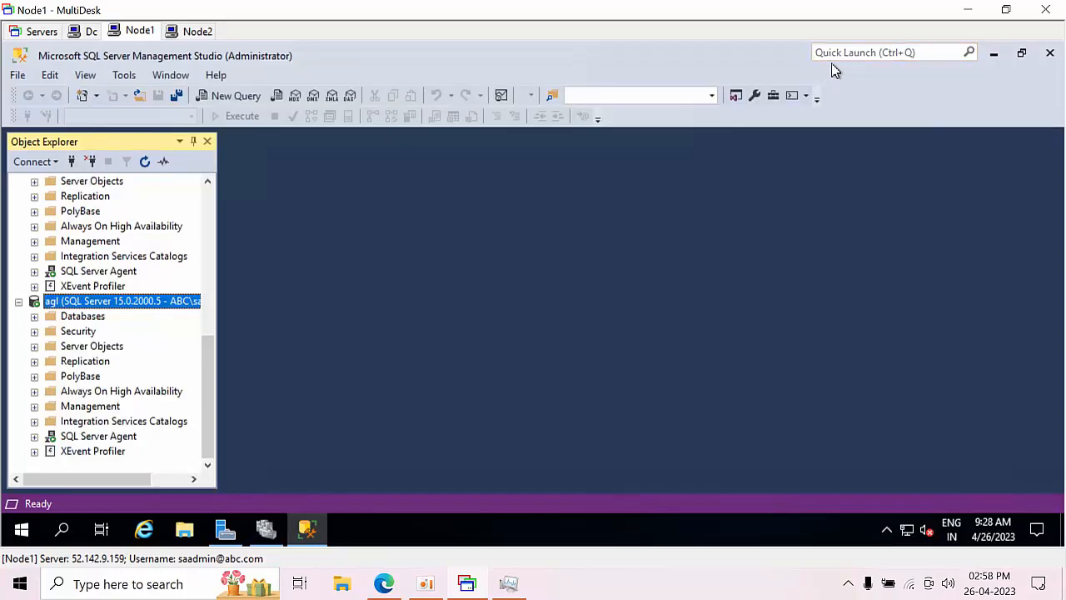
Switch to the Node2 session and connect Management Studio to the agl listener with Windows Authentication
left_click(198, 31)
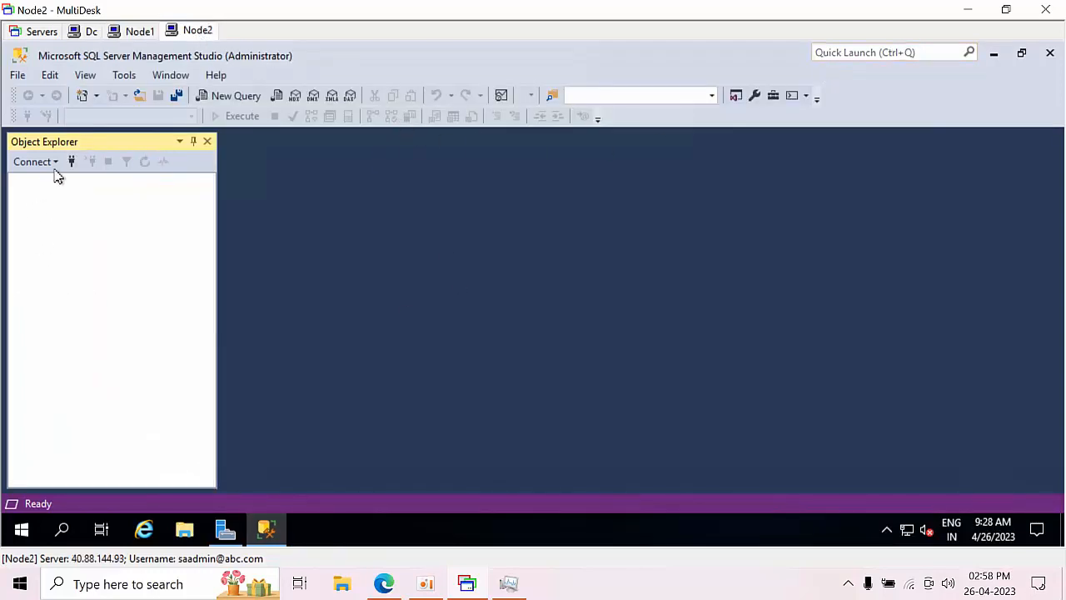
left_click(72, 161)
type("agl")
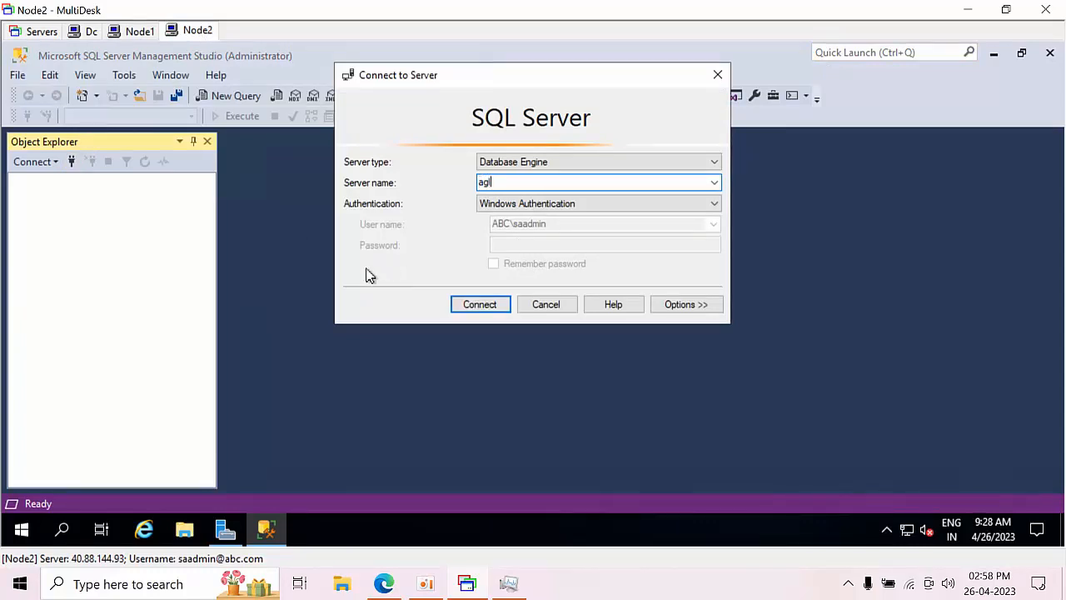
left_click(469, 308)
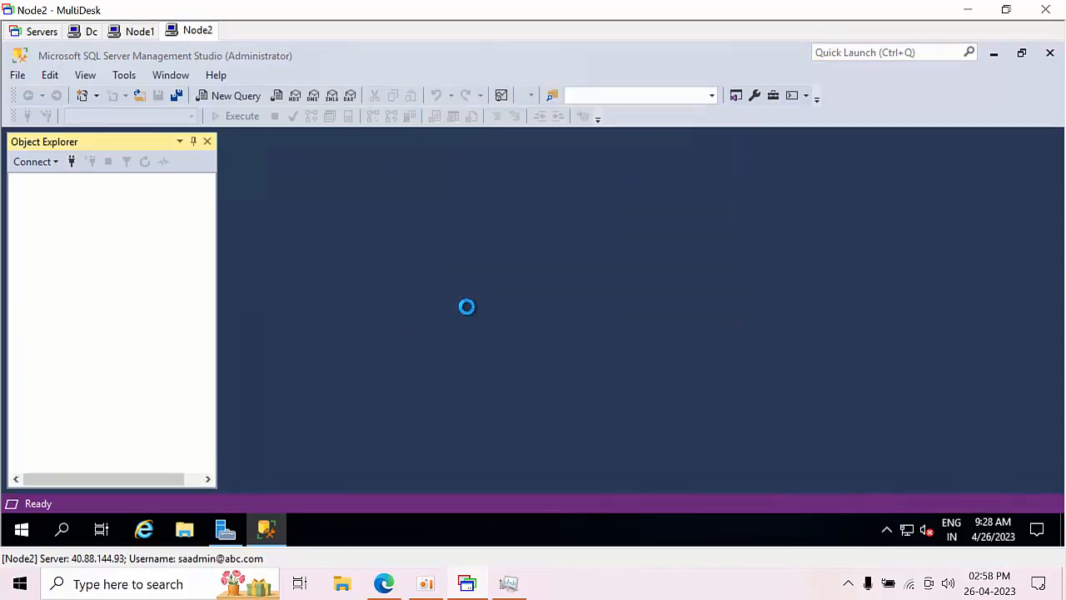
On Node1, disconnect agl from Object Explorer and try to reconnect to it with Windows Authentication, then cancel the attempt
left_click(135, 31)
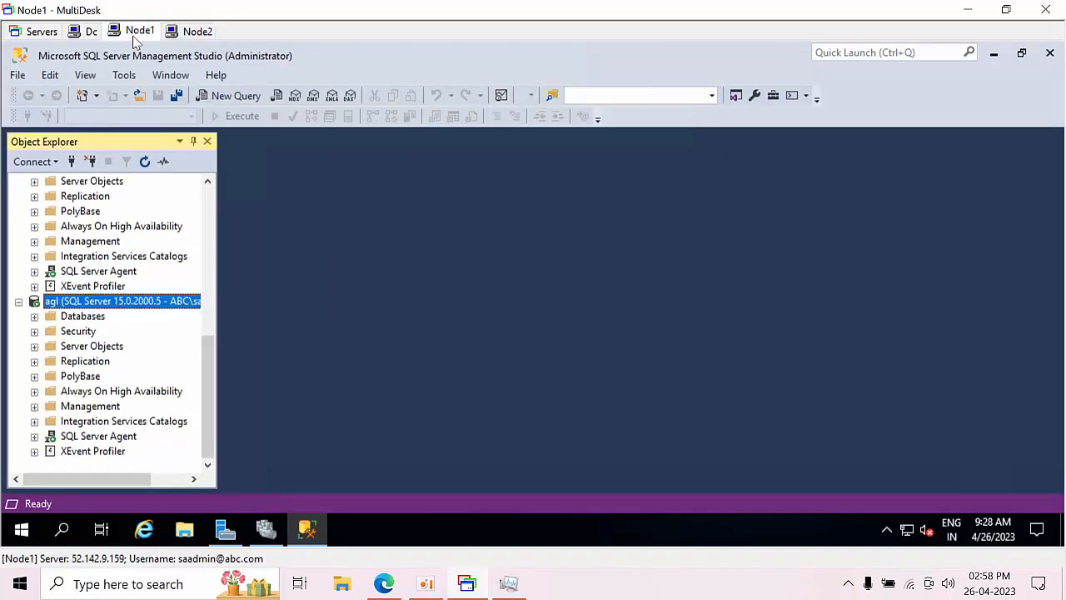
left_click(92, 164)
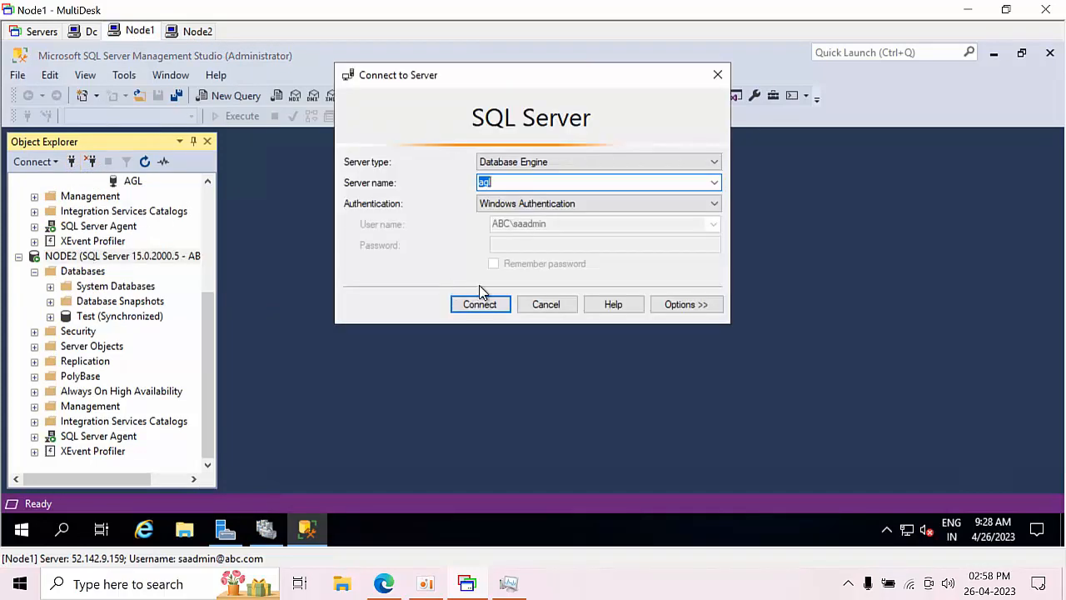
left_click(474, 308)
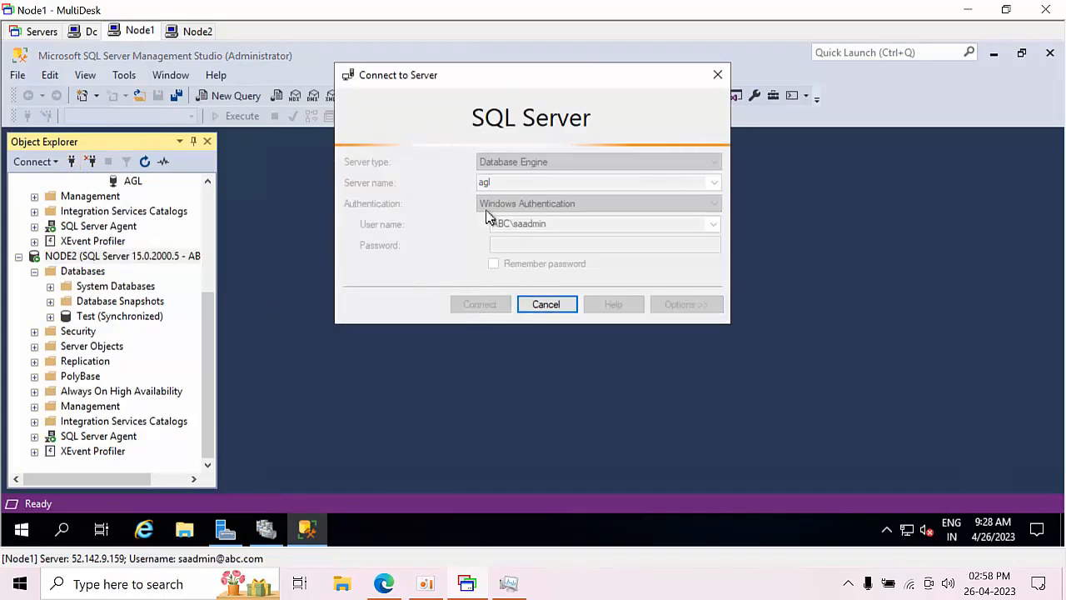
left_click(547, 310)
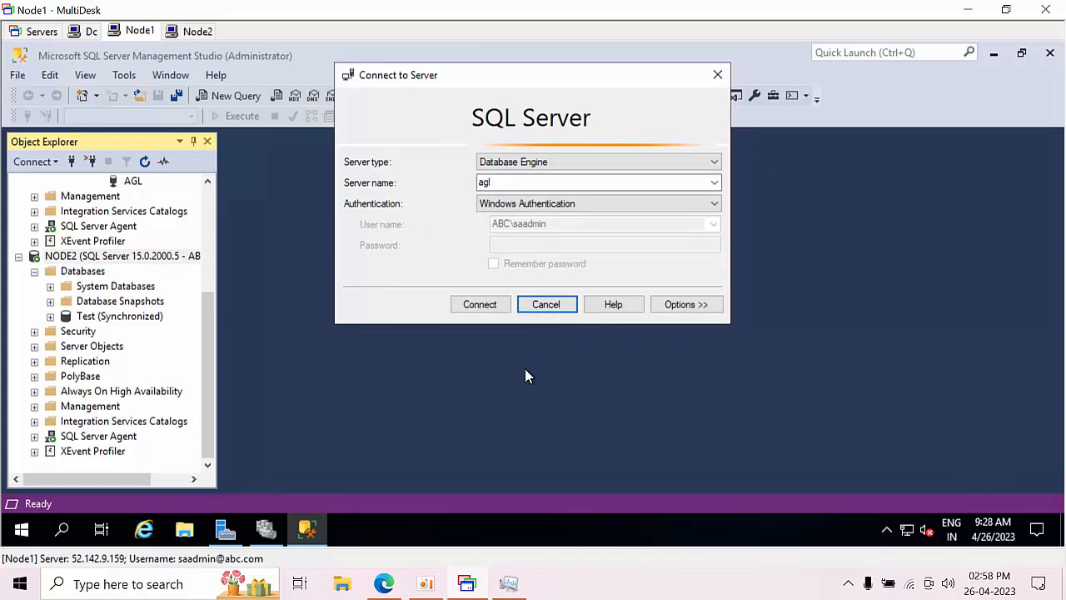
left_click(550, 310)
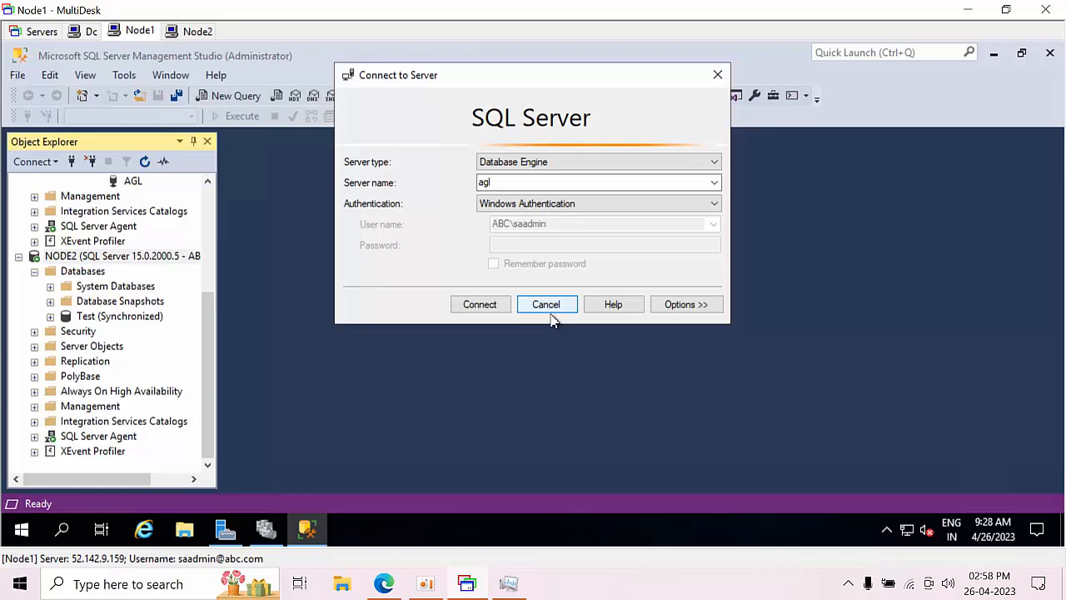
left_click(548, 310)
Minimize the open windows, open MS SQL Server 2019 DBA Real Time Home Lab.docx and find the load balancer instruction in item 16
left_click(967, 10)
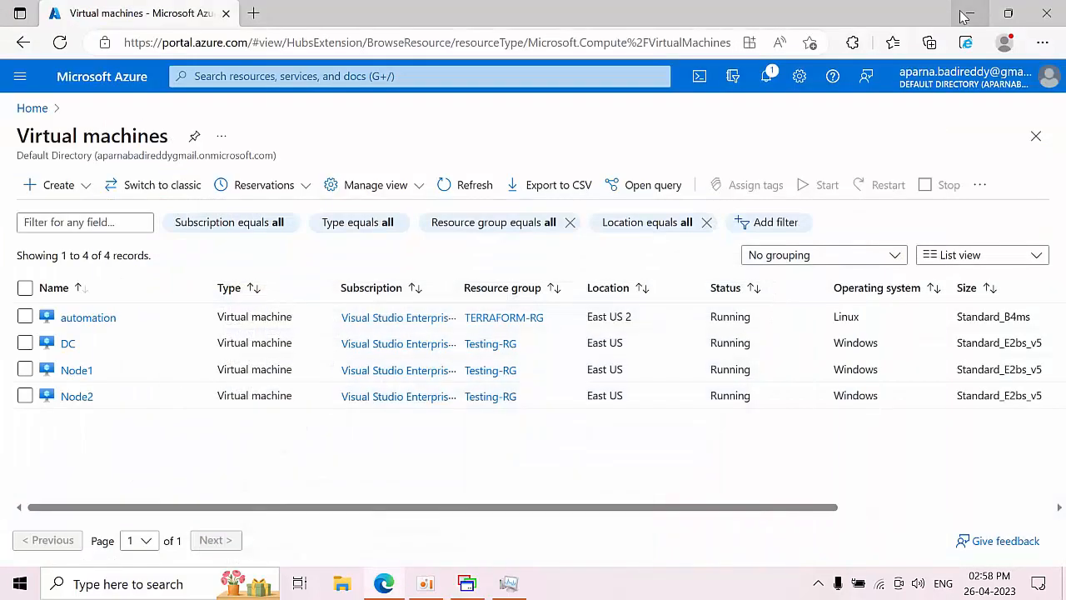
left_click(967, 14)
double_click(167, 148)
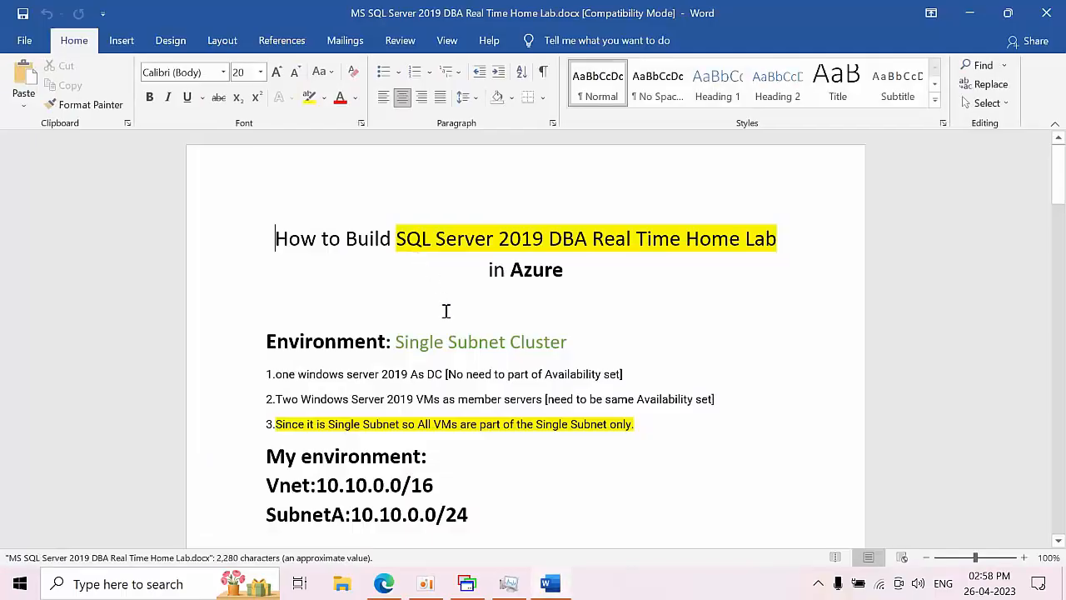
scroll(459, 309, "down", 15)
scroll(477, 321, "down", 20)
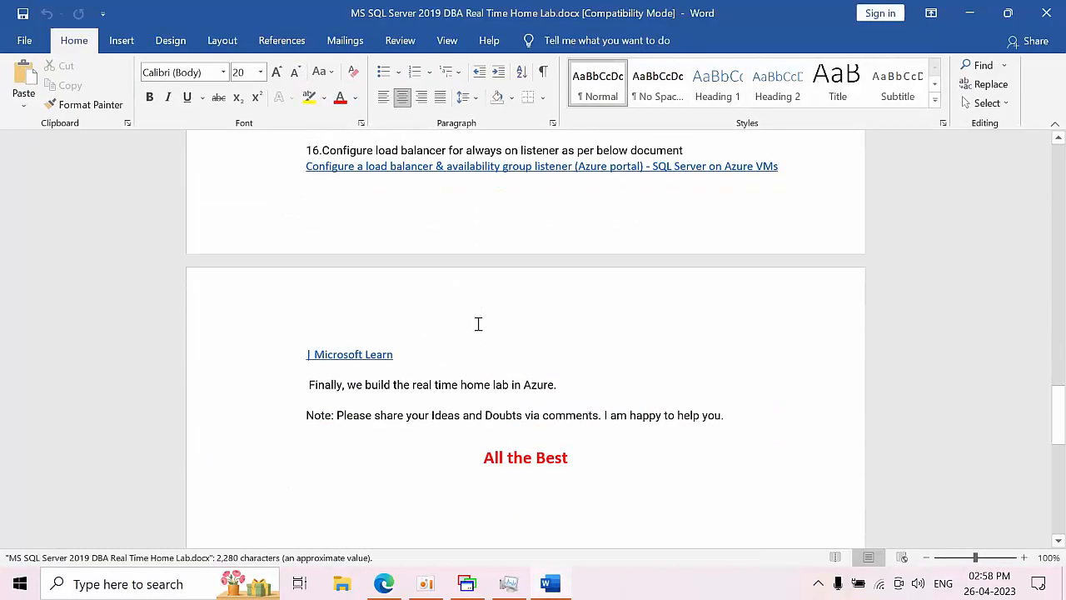
scroll(481, 300, "up", 5)
scroll(487, 298, "up", 3)
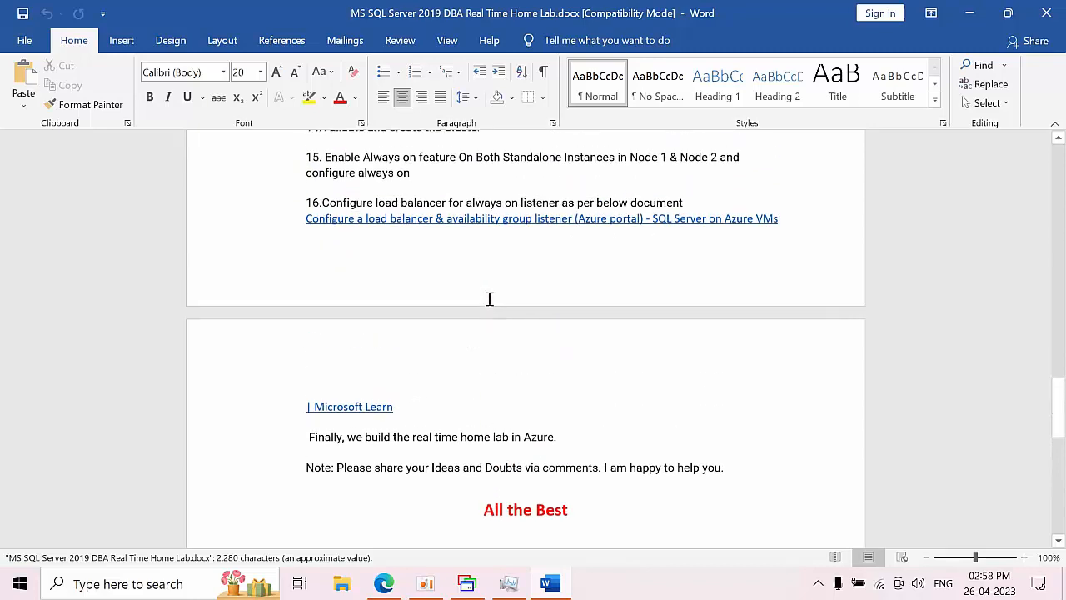
Look up the document's load balancer and availability group listener link in the browser and examine the Microsoft Learn article's configuration steps
left_click_drag(799, 238, 293, 241)
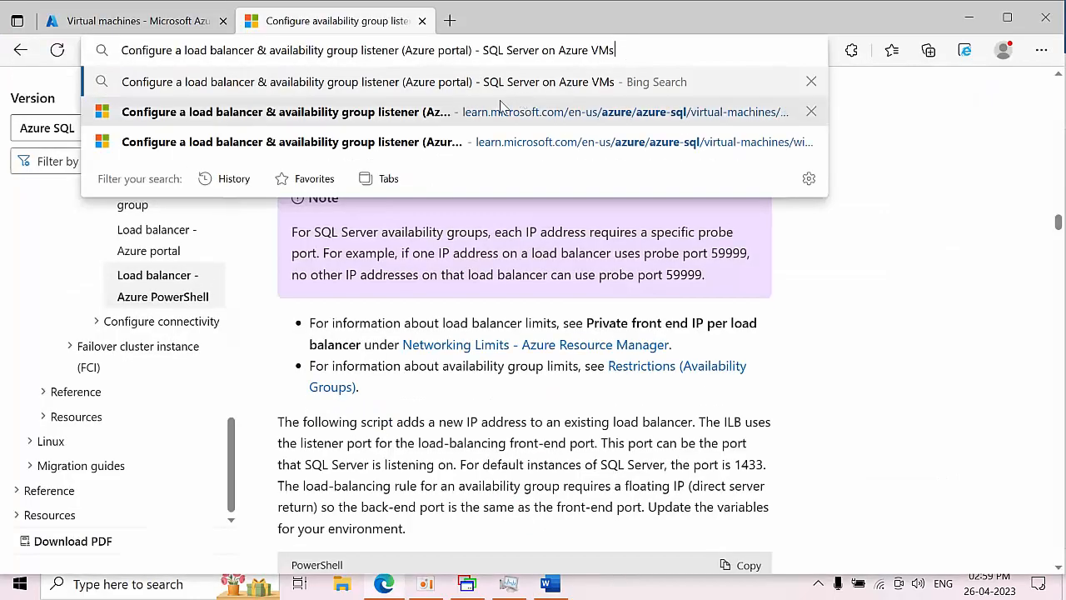
left_click(503, 108)
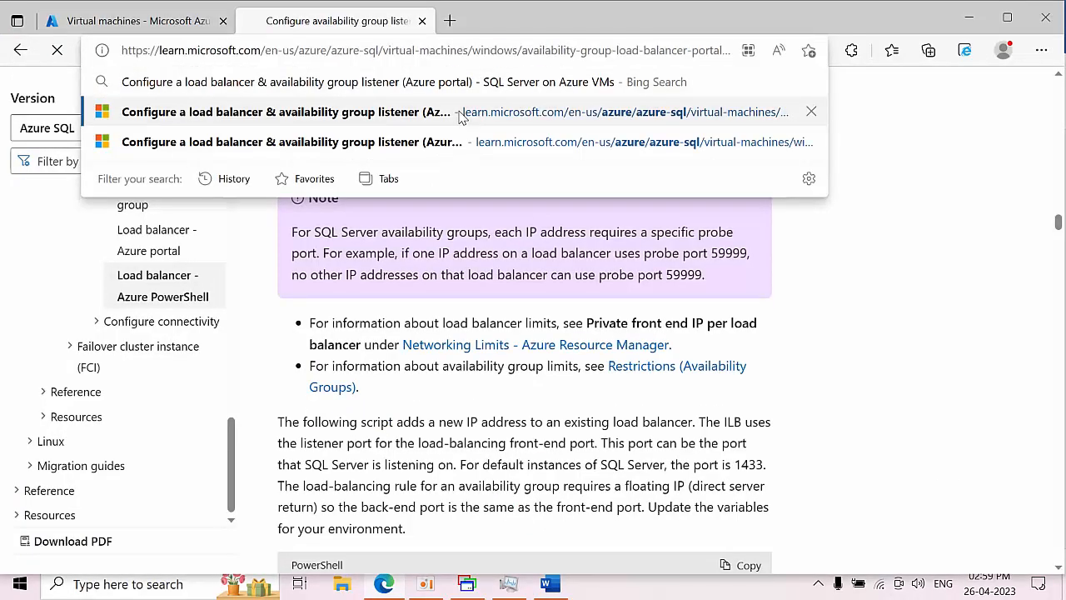
scroll(494, 283, "down", 5)
scroll(500, 267, "down", 20)
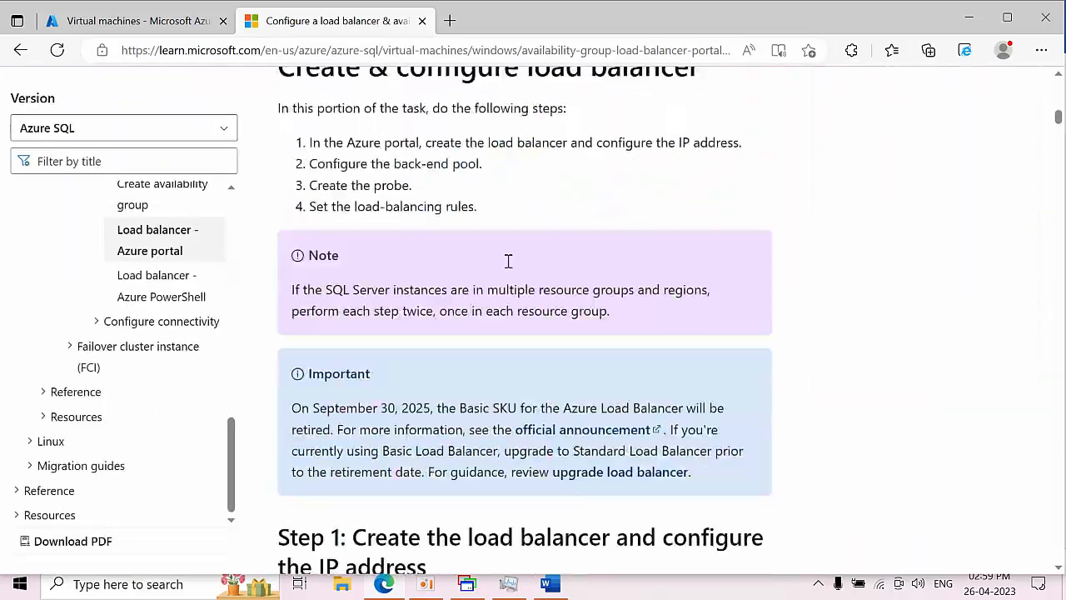
scroll(508, 242, "down", 10)
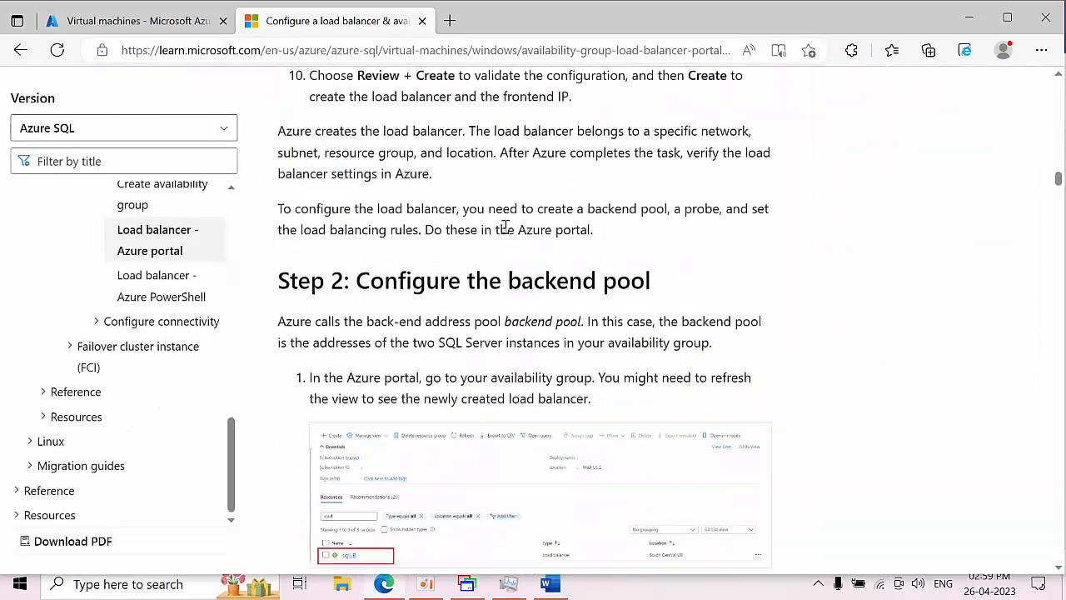
scroll(583, 250, "down", 10)
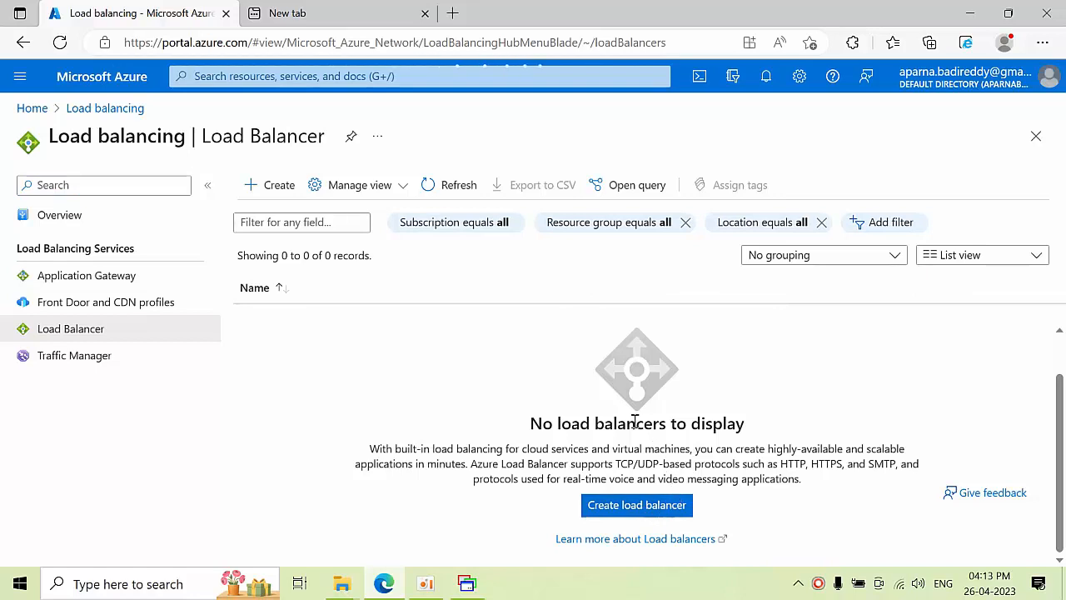
Start creating a load balancer in the Azure portal and assign it to the Testing-RG resource group
scroll(331, 400, "down", 1)
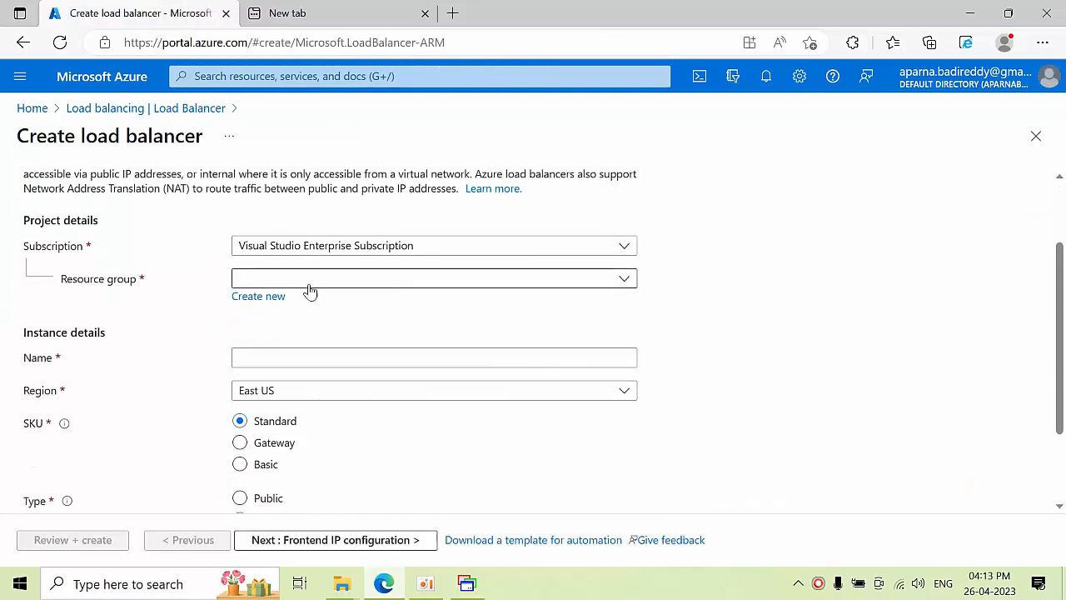
left_click(310, 283)
scroll(350, 508, "down", 1)
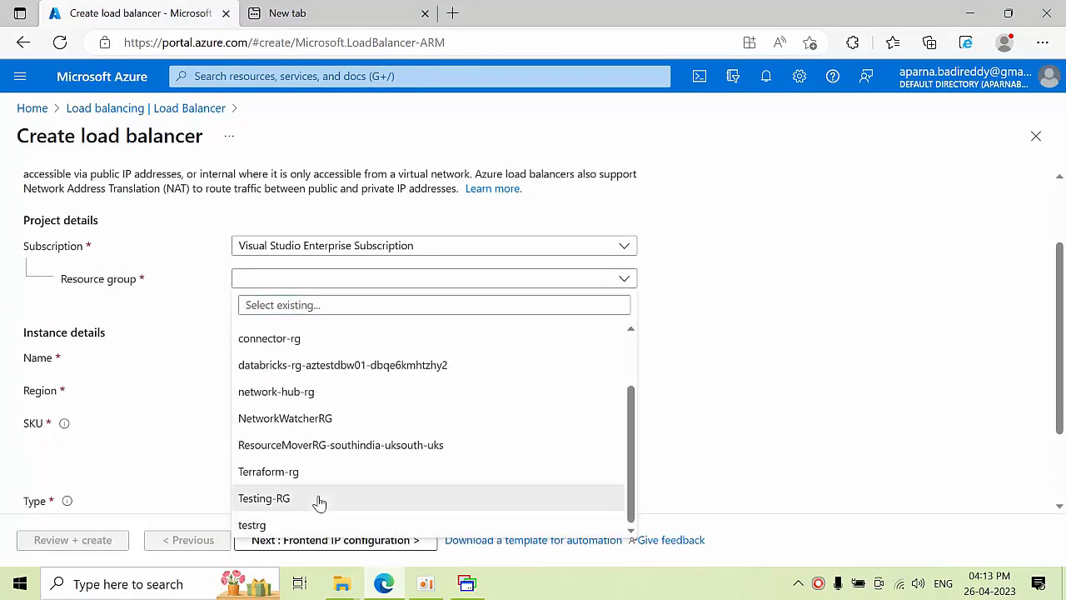
left_click(319, 500)
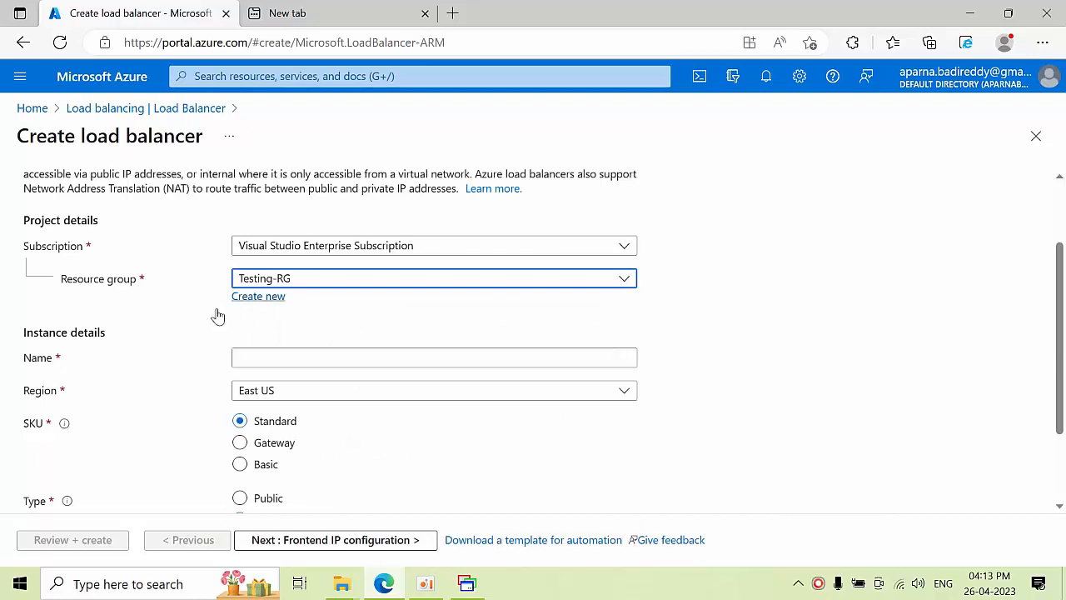
scroll(326, 359, "down", 1)
scroll(324, 345, "up", 1)
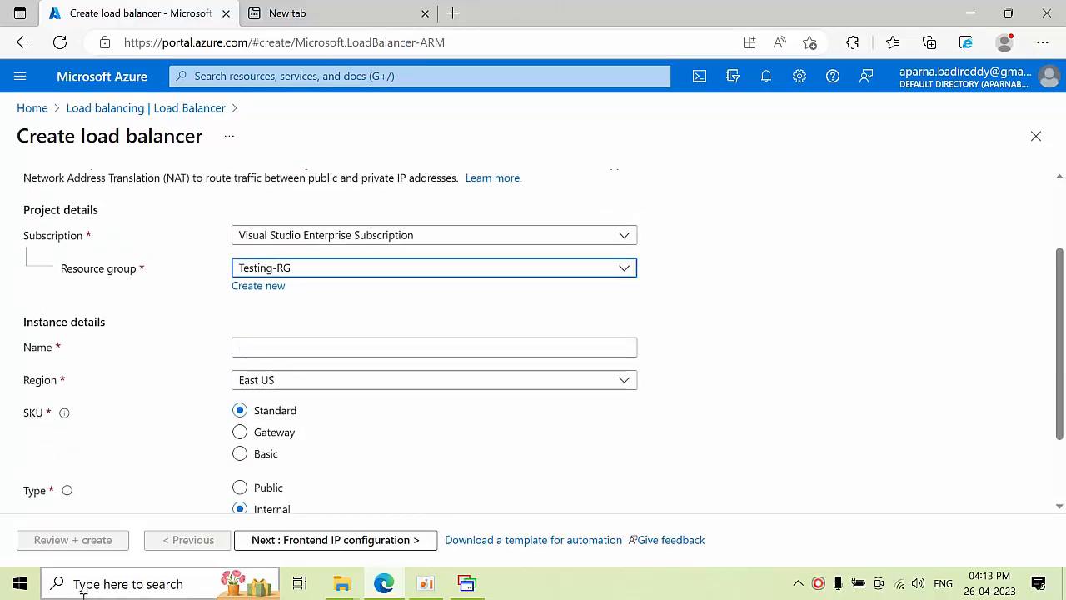
Name the load balancer AGLB in the instance details
left_click(270, 350)
left_click(308, 350)
left_click(321, 315)
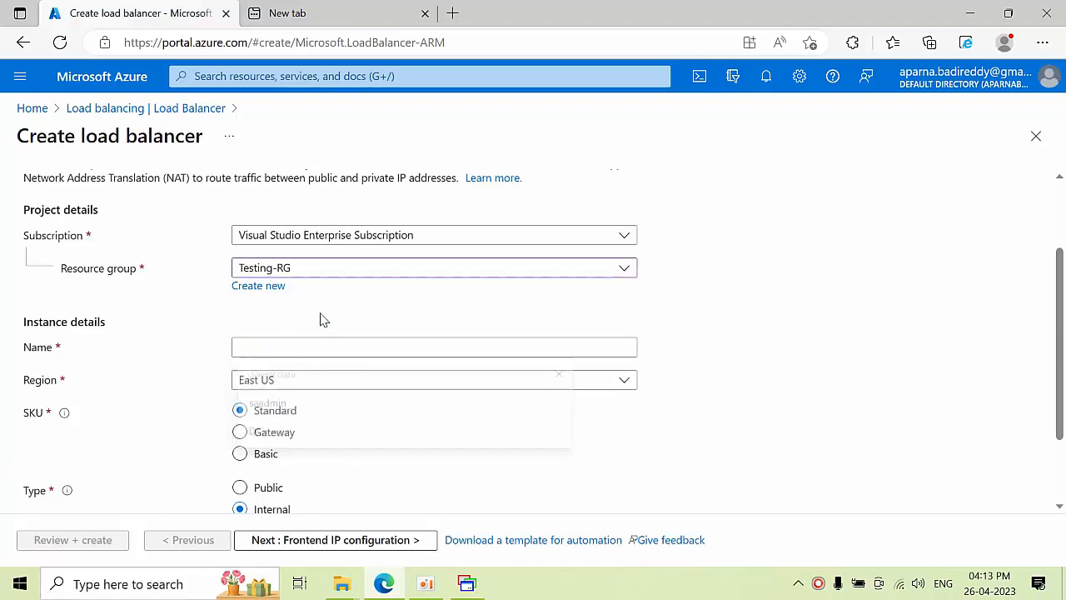
left_click(305, 349)
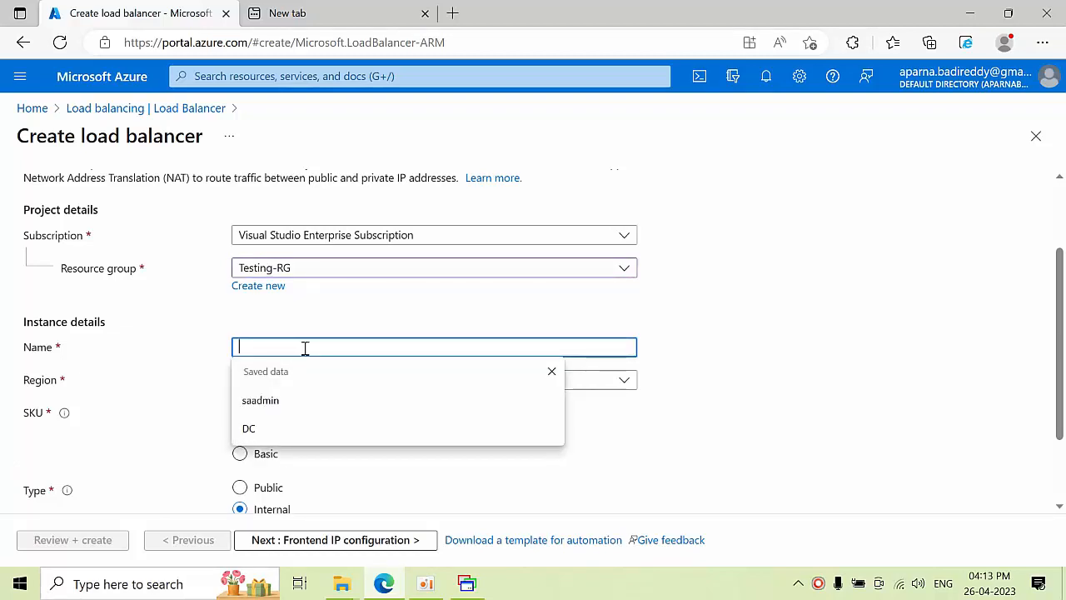
type("AGLB")
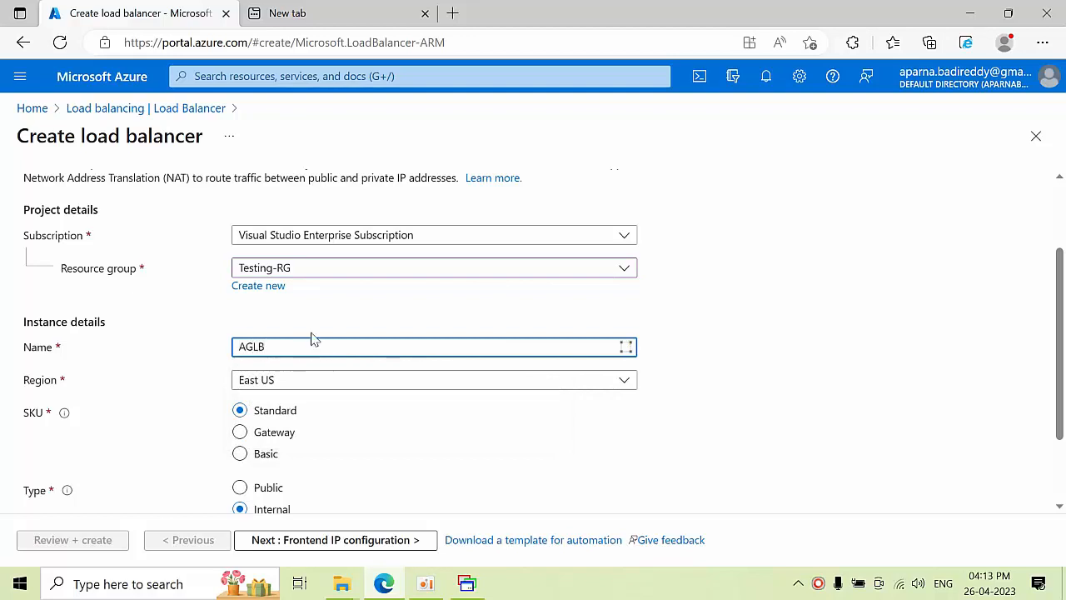
Proceed to the frontend IP configuration and add one named FIP on virtual network DC-vnet (Testing-RG) with subnet SubnetA (10.5.0.0/24)
scroll(281, 400, "down", 2)
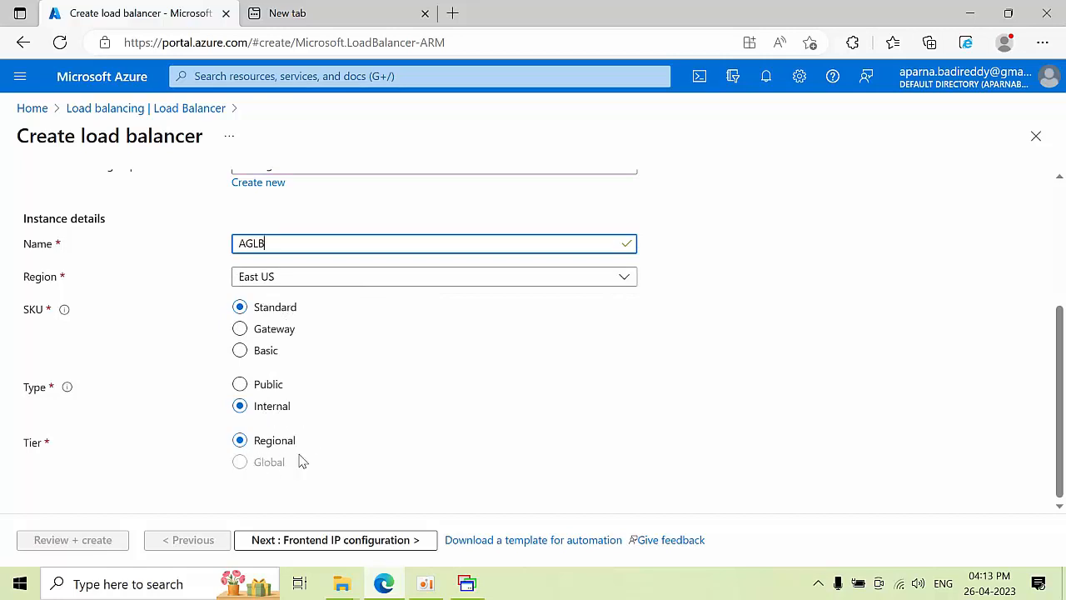
left_click(337, 543)
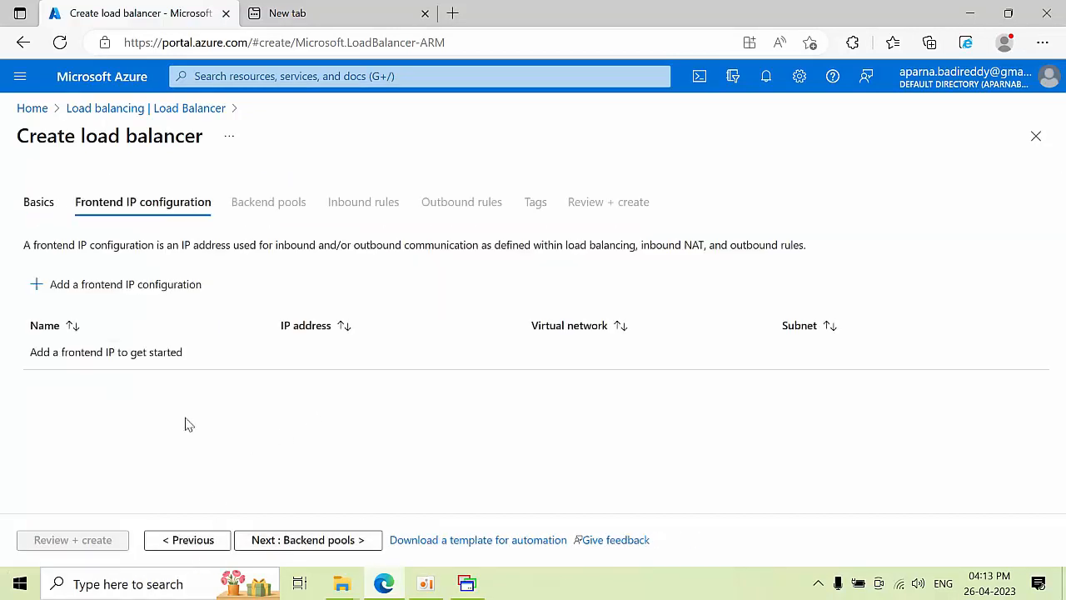
left_click(98, 291)
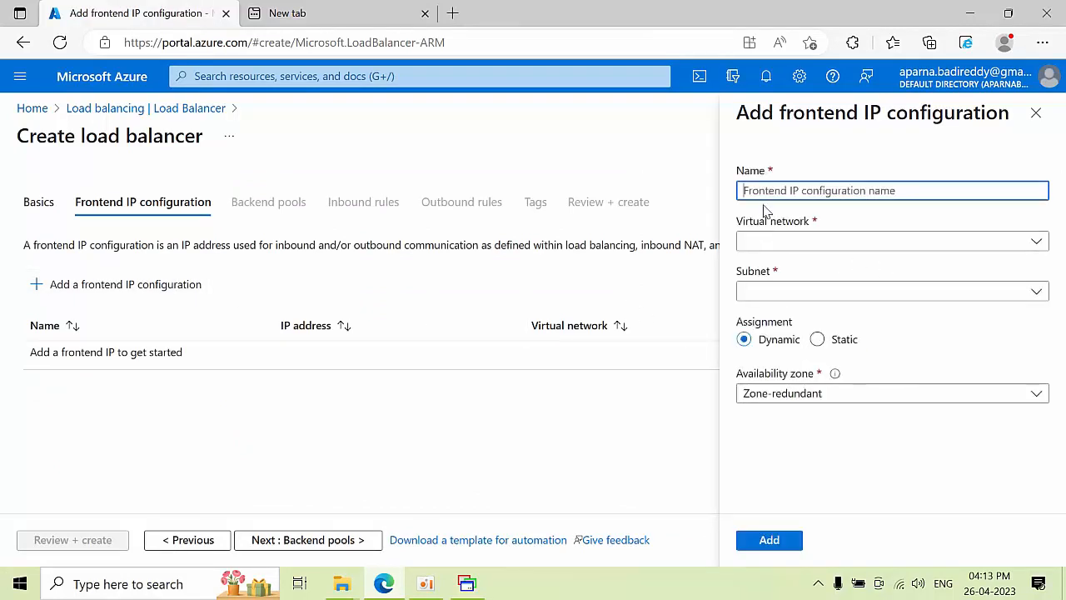
type("Fl")
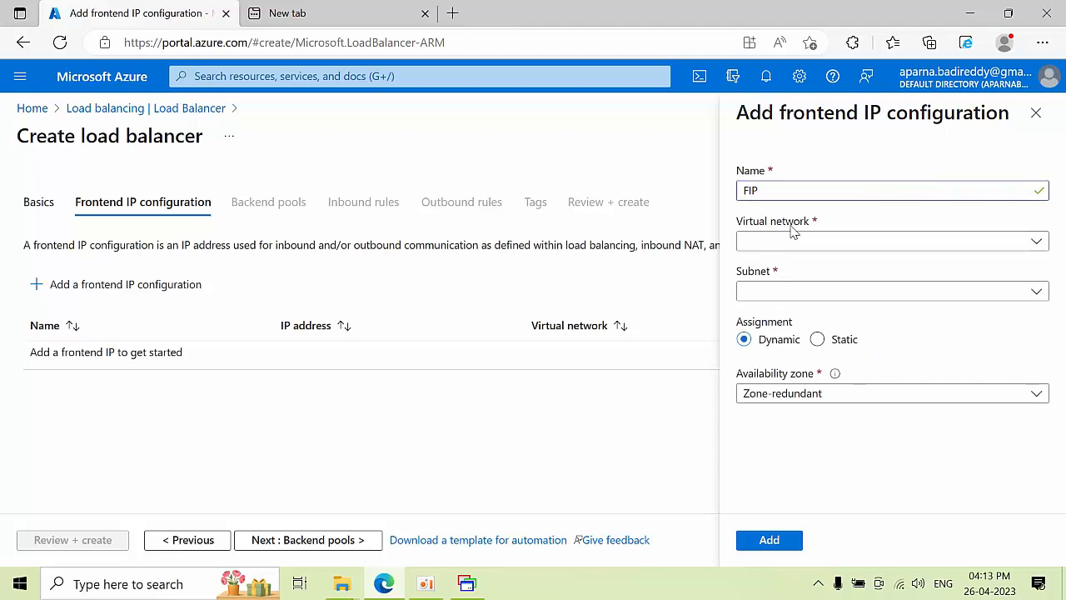
left_click(793, 240)
left_click(802, 294)
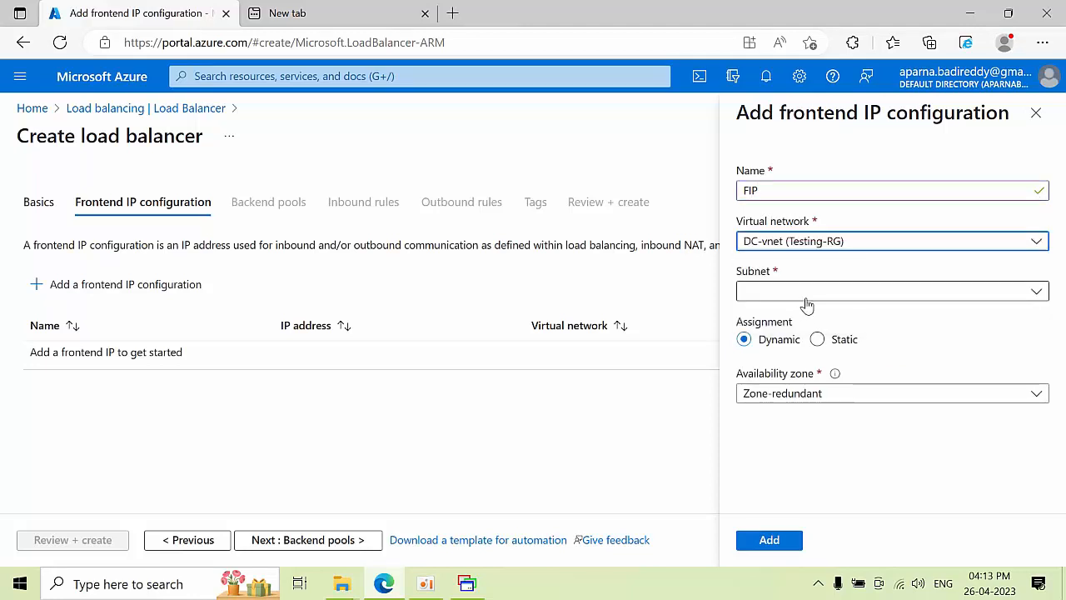
left_click(805, 294)
left_click(812, 314)
Give the frontend IP configuration a static assignment with IP address 10.5.0.100 and add it
left_click(816, 340)
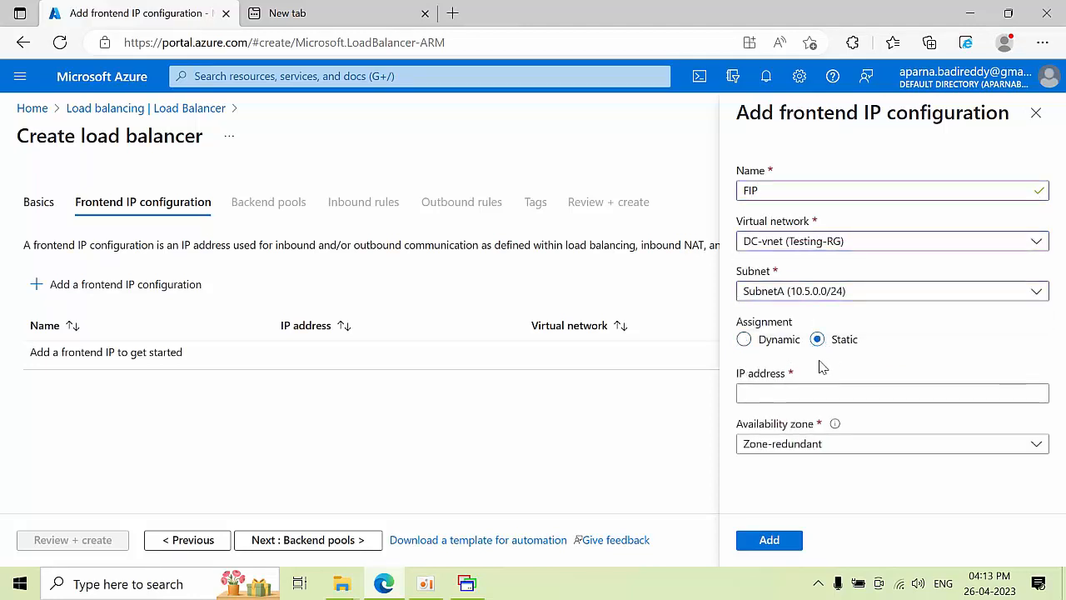
left_click(782, 395)
type("1")
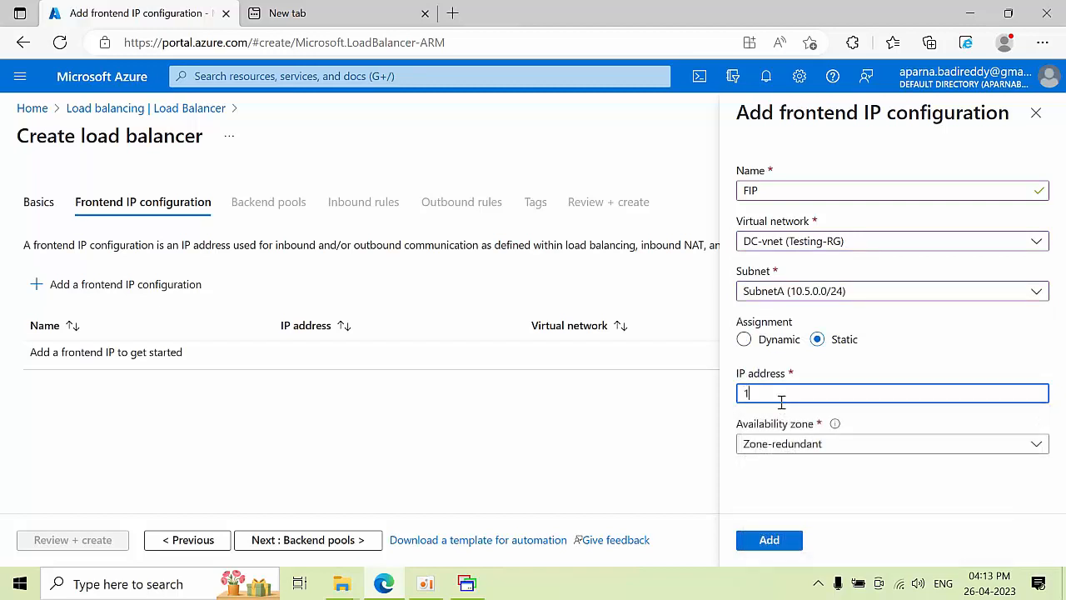
type("0.5.0.100")
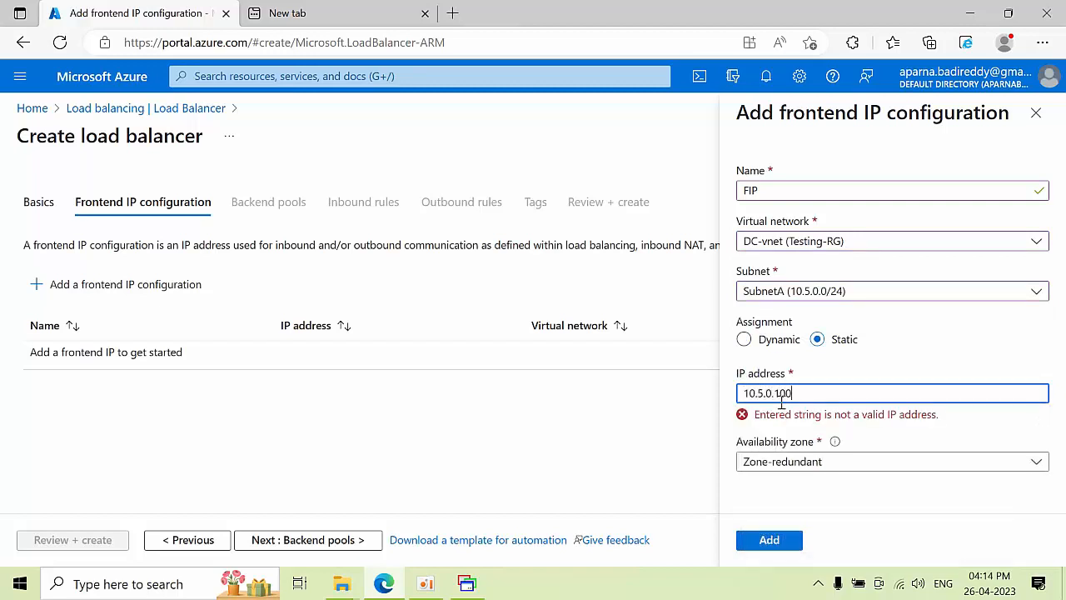
left_click(768, 540)
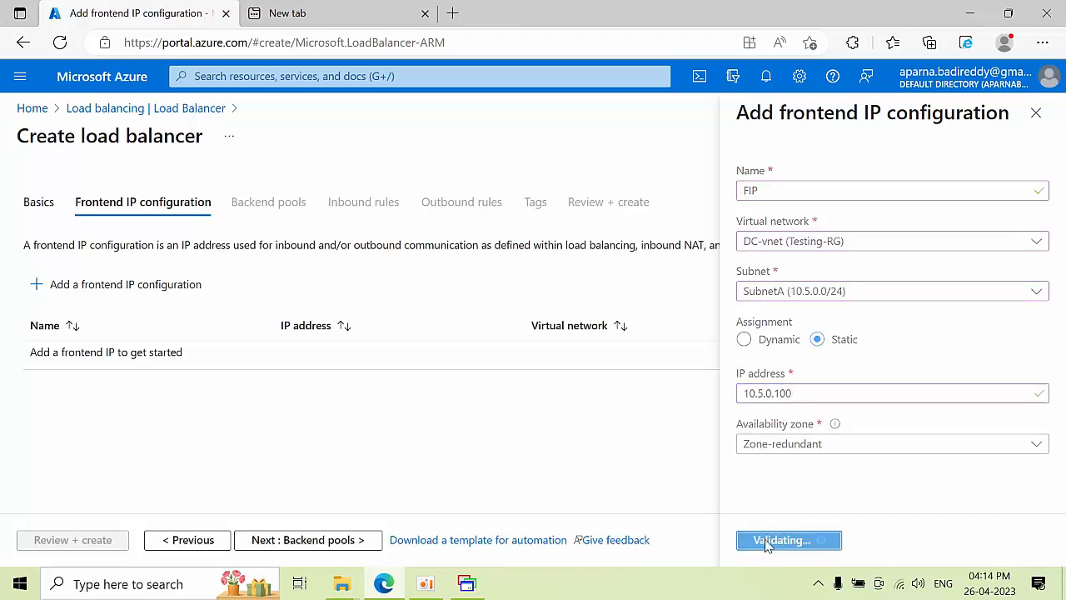
Start a new backend pool and add the IP configurations of virtual machines Node1 and Node2 to it
left_click(307, 541)
left_click(107, 287)
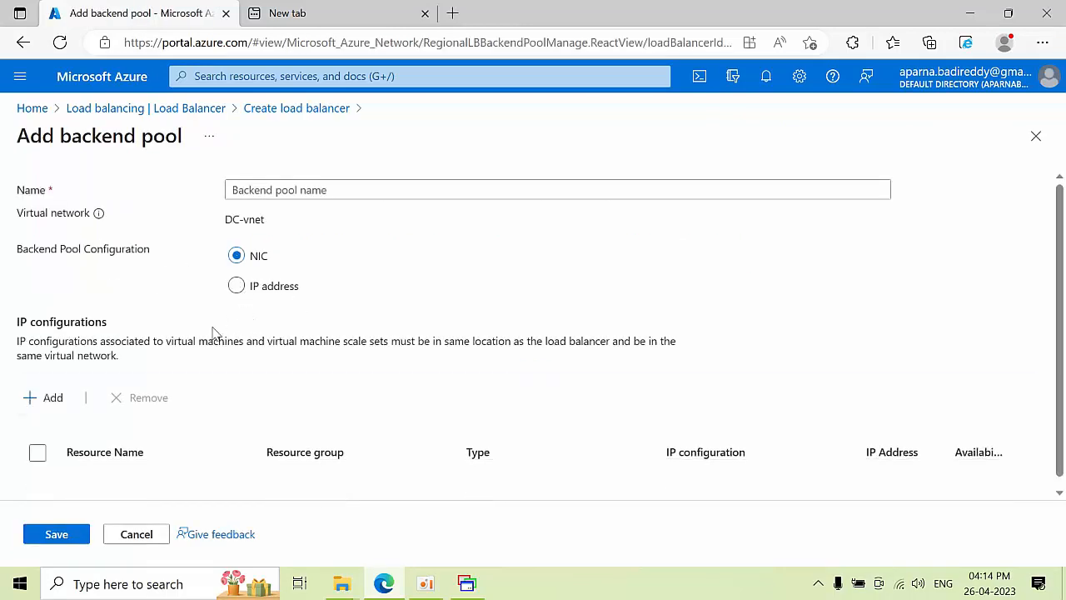
left_click(50, 398)
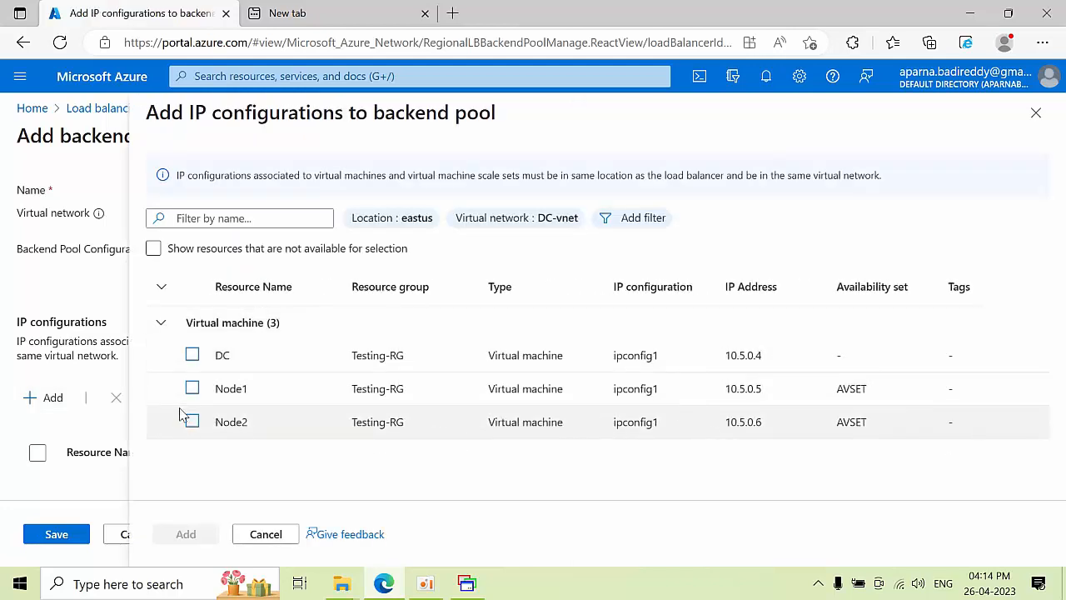
left_click(193, 389)
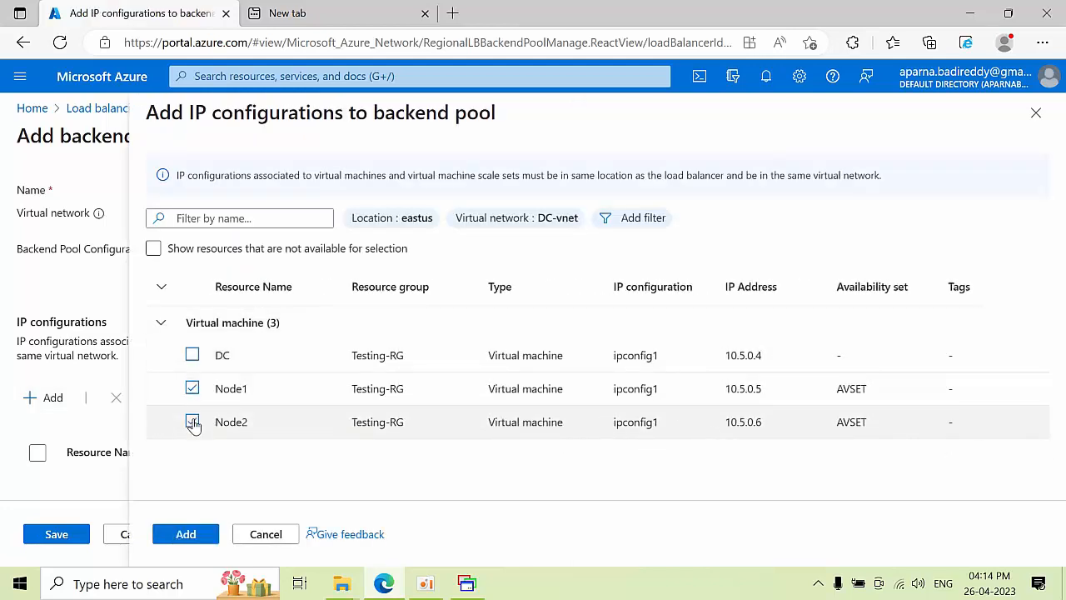
left_click(193, 422)
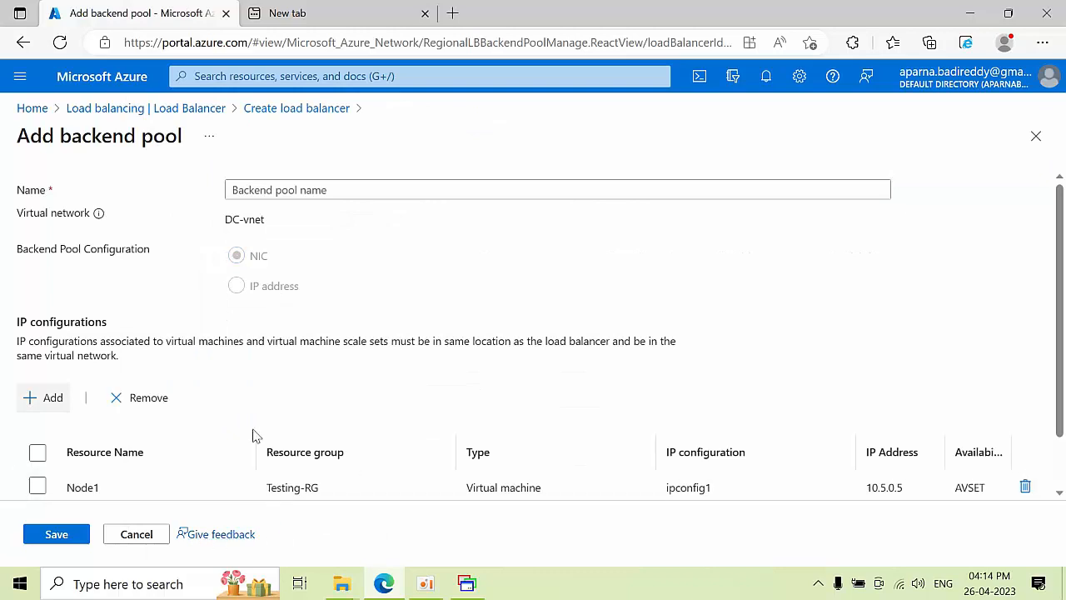
Select both nodes' IP configurations, name the backend pool BP and save it
scroll(233, 490, "down", 1)
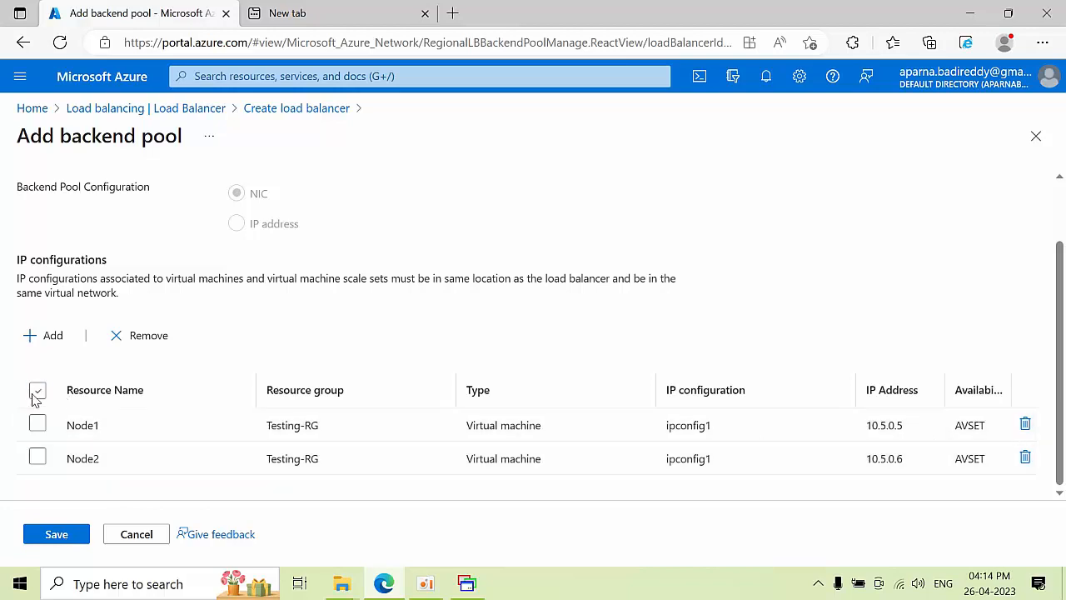
left_click(38, 395)
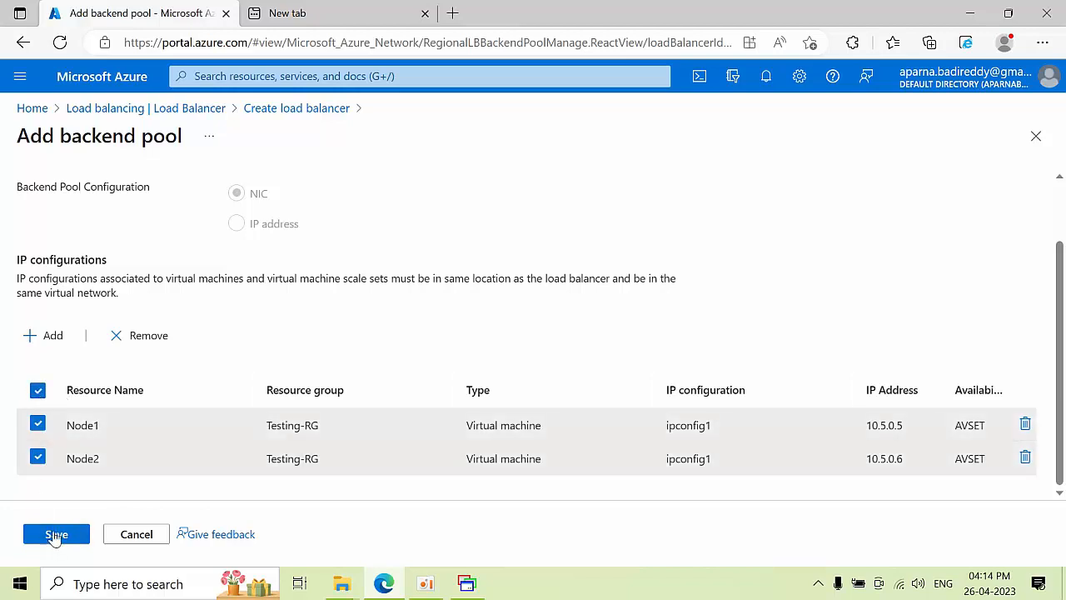
left_click(55, 534)
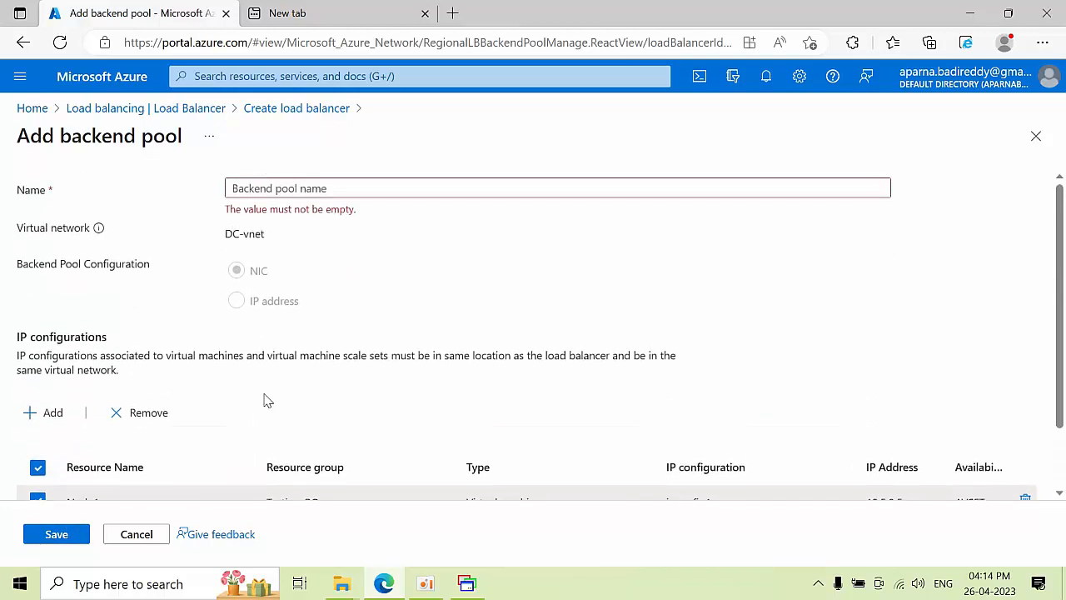
left_click(269, 186)
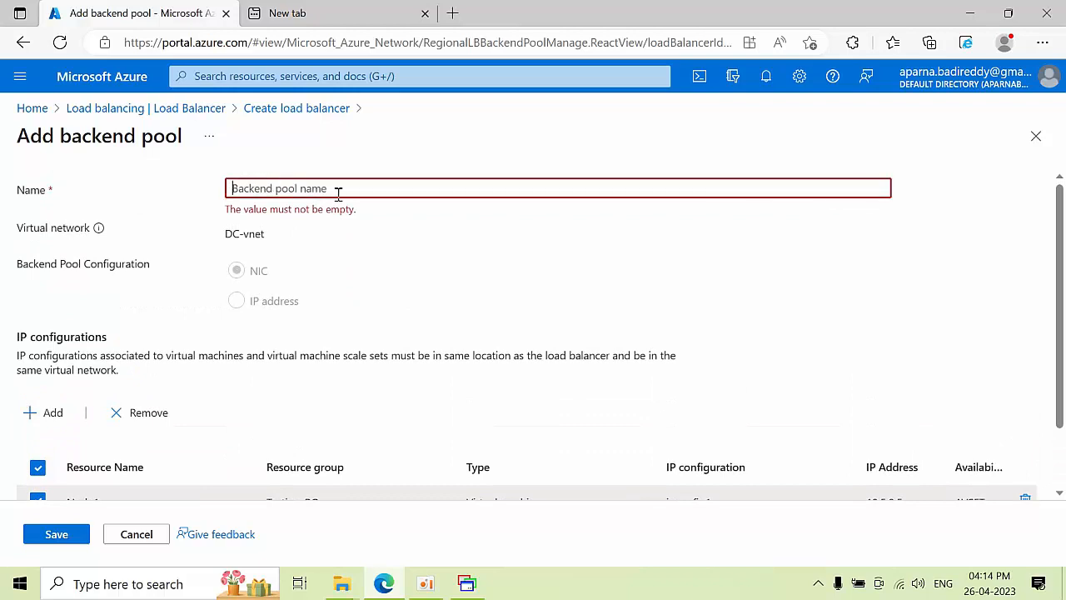
type("BP")
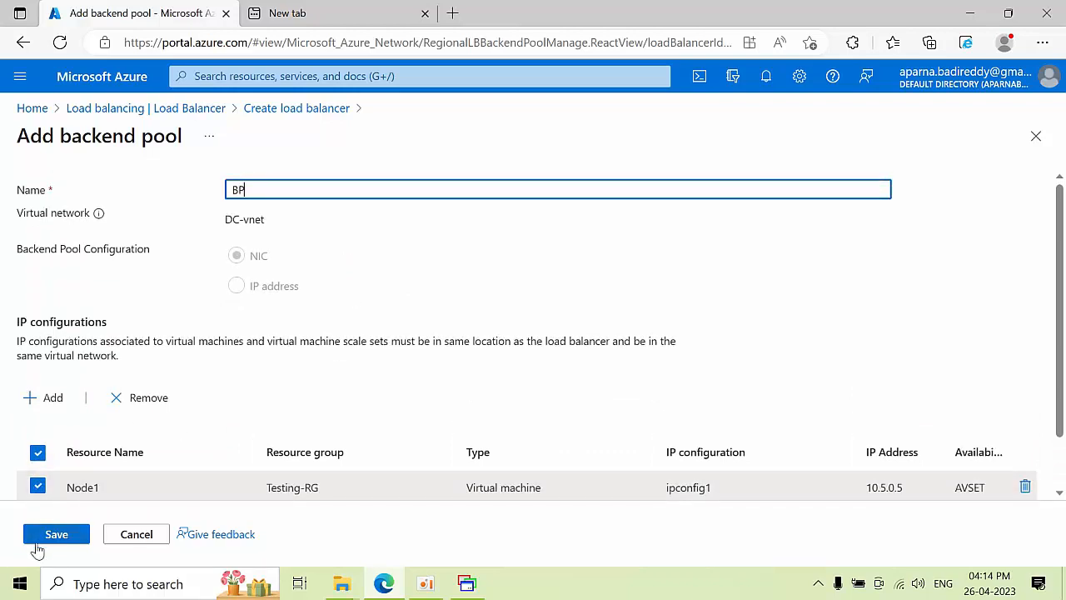
left_click(40, 537)
Start an inbound load balancing rule named LBRULE with frontend IP address FIP (10.5.0.100) and backend pool BP
left_click(310, 541)
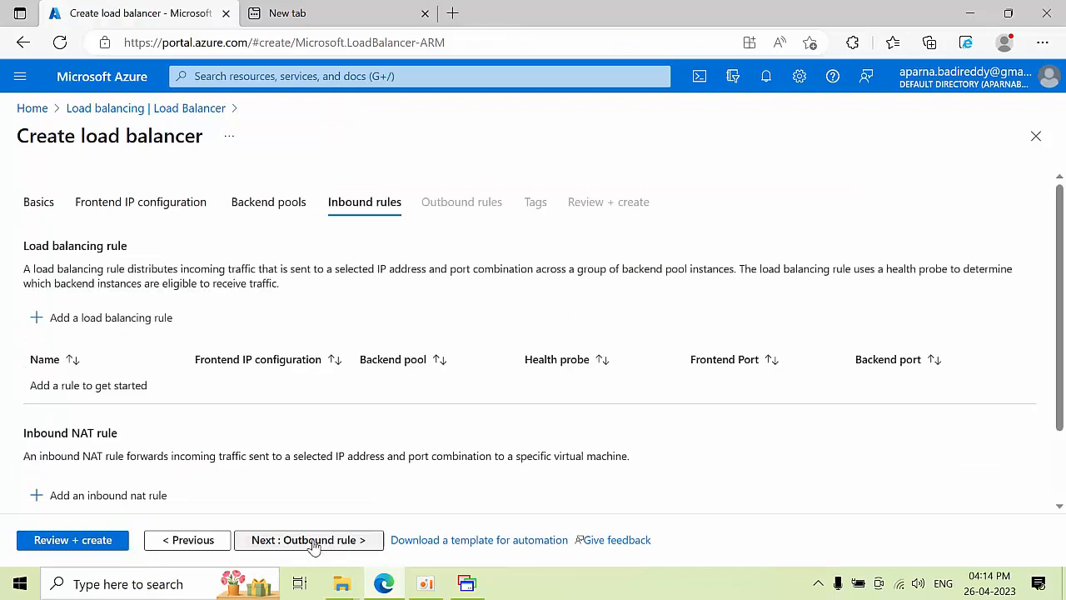
left_click(93, 322)
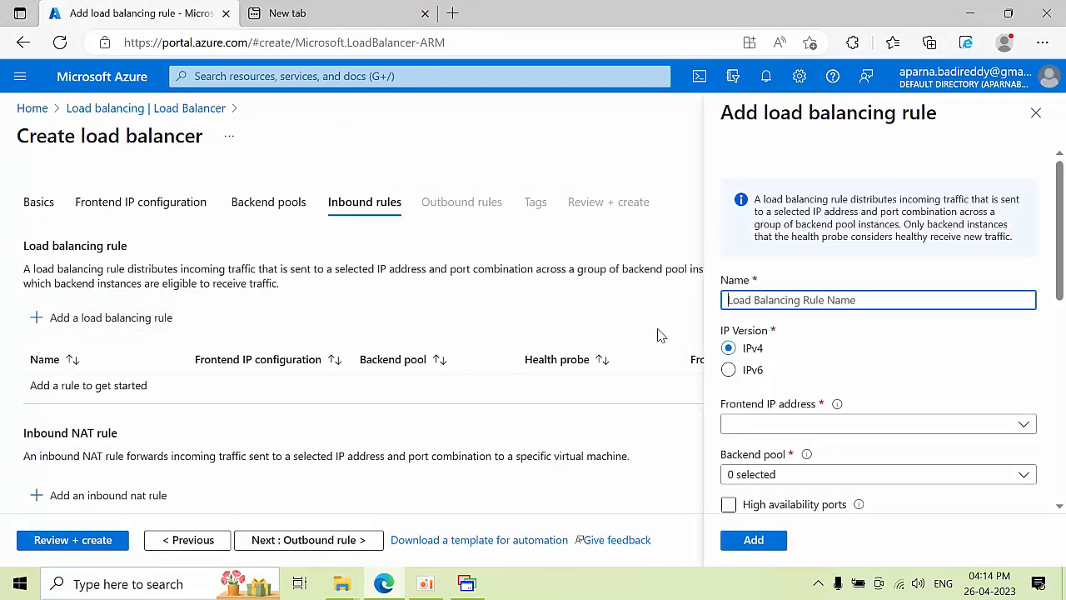
type("LBRULE")
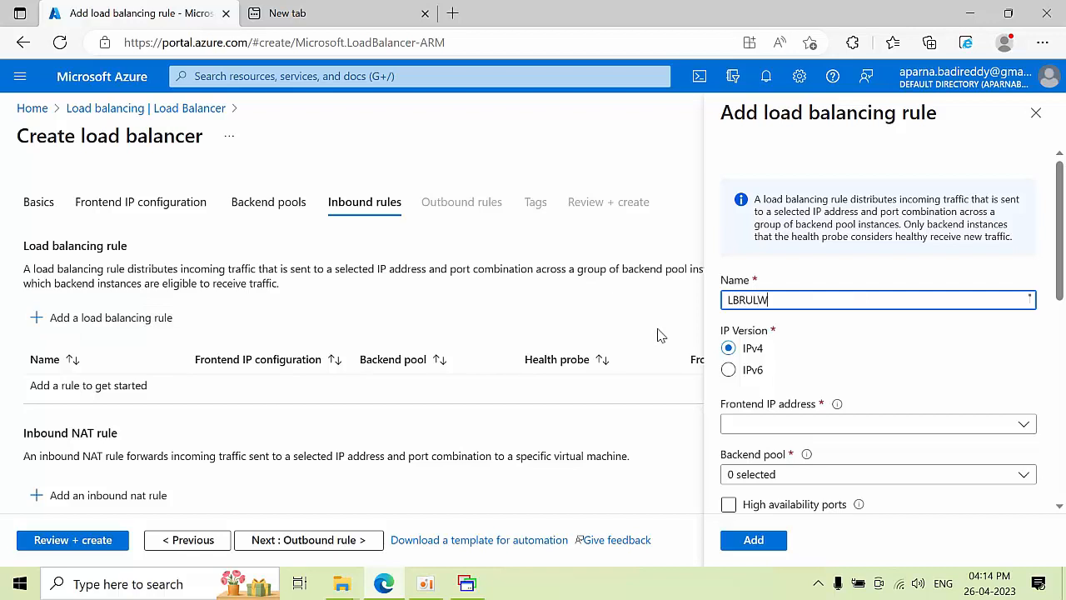
scroll(783, 358, "down", 2)
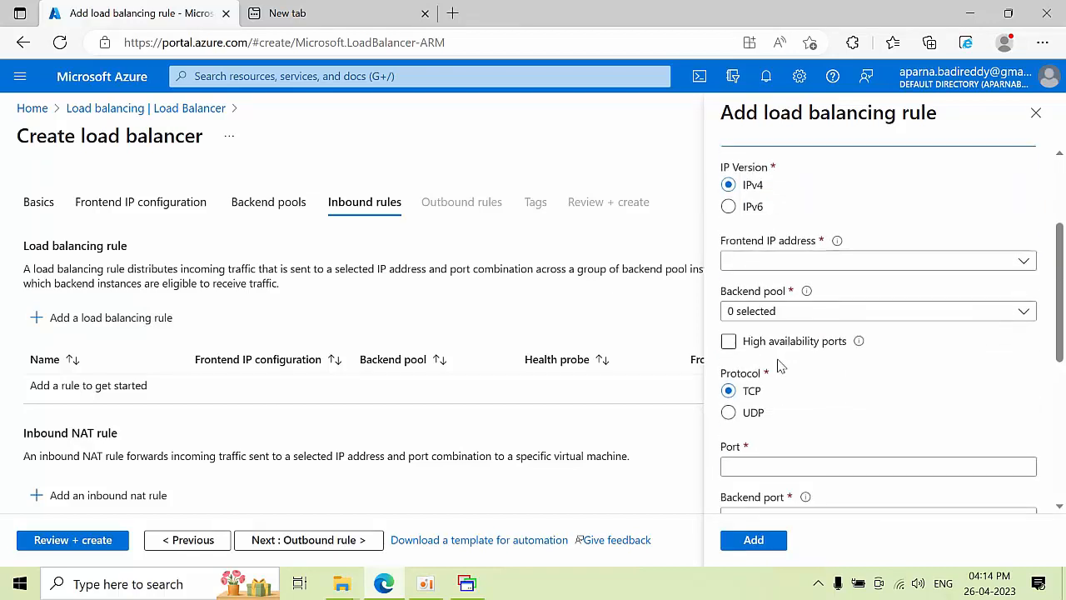
left_click(796, 265)
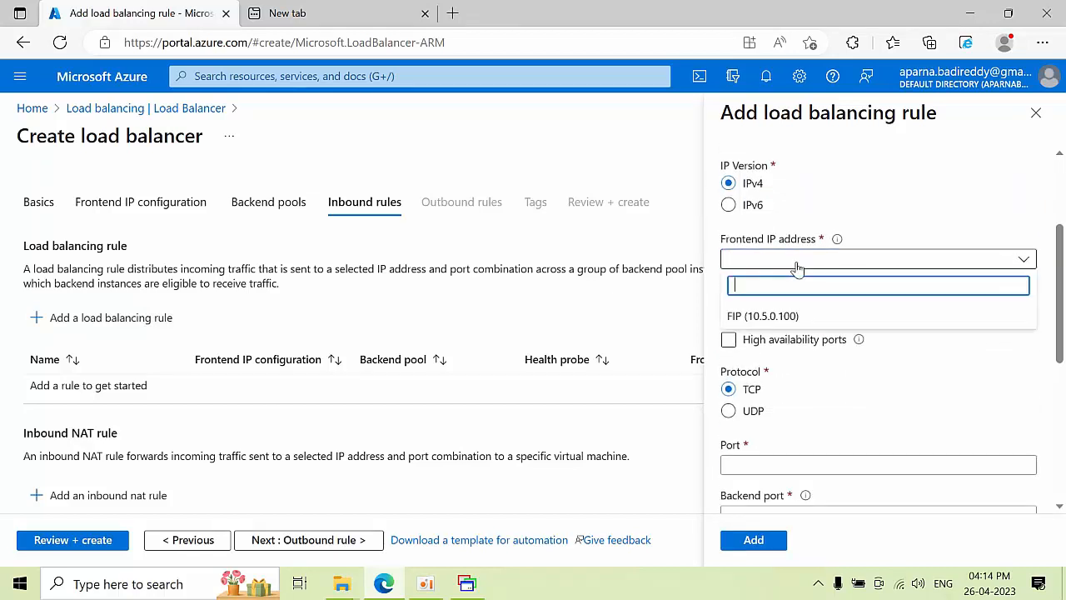
left_click(785, 316)
left_click(803, 314)
left_click(709, 376)
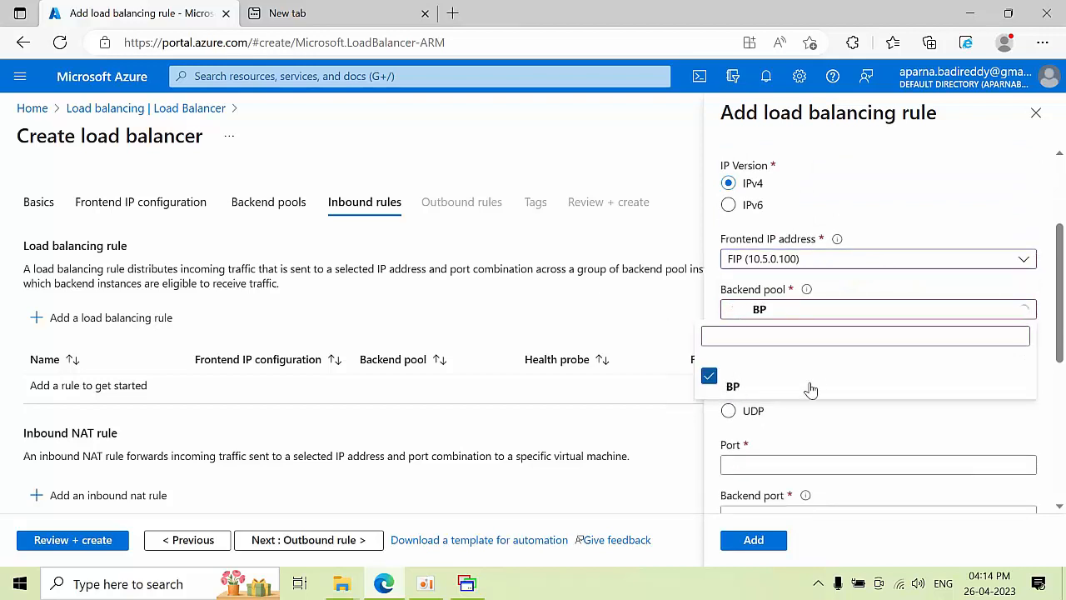
left_click(991, 183)
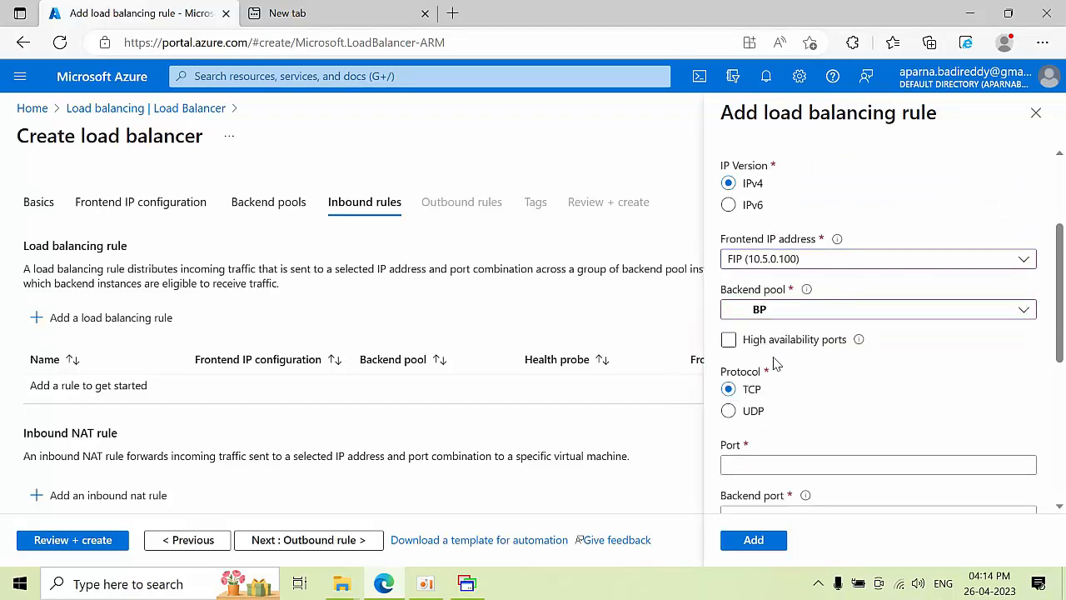
Leave high availability ports disabled for the TCP rule and set both the port and backend port to 1433
left_click(729, 340)
left_click(730, 343)
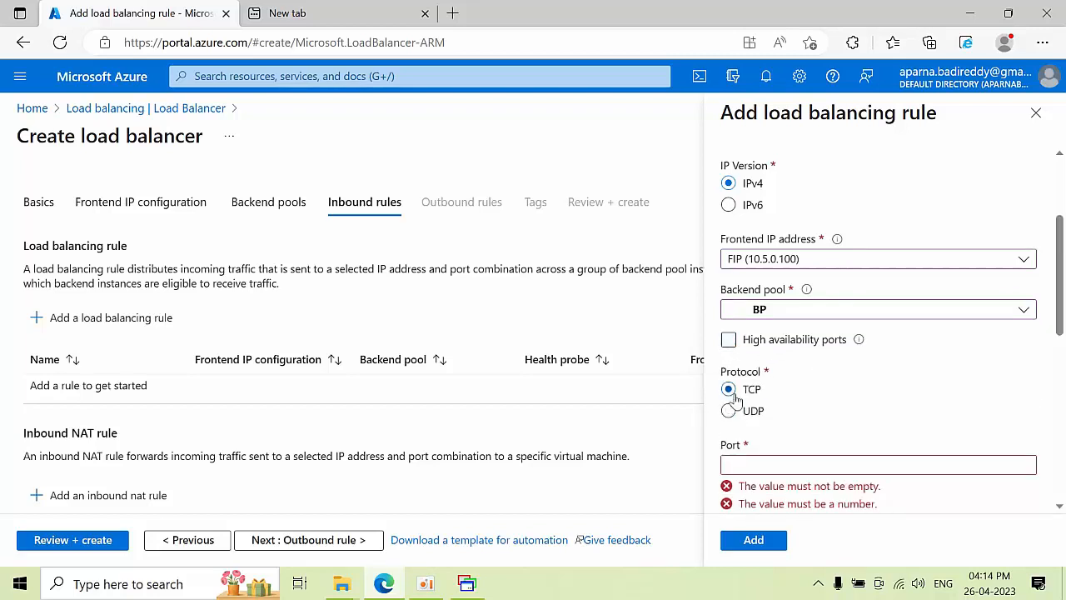
scroll(842, 383, "down", 2)
left_click(771, 299)
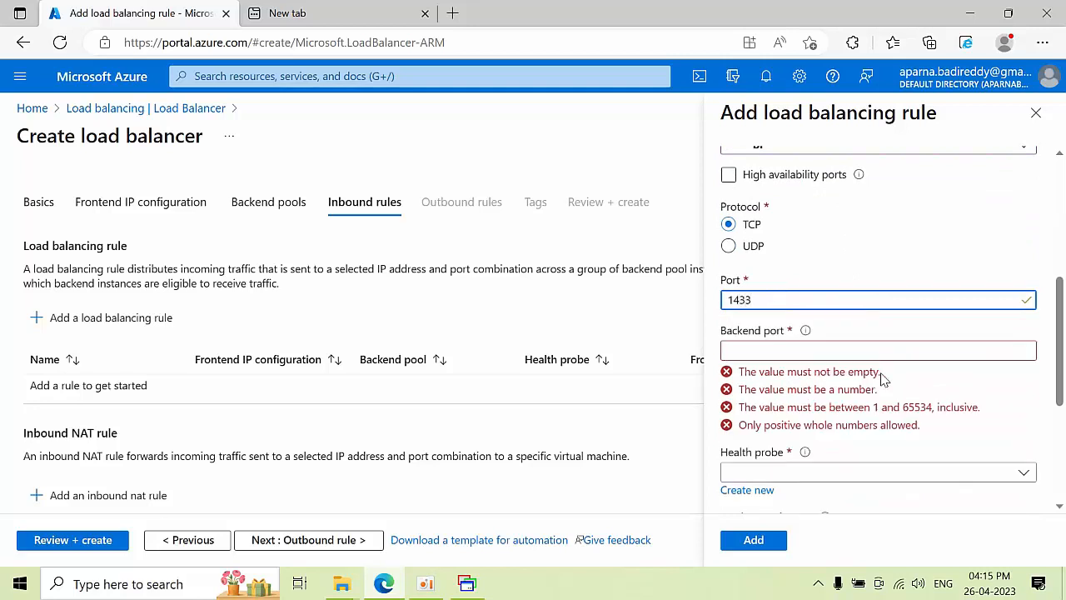
left_click(756, 348)
type("14")
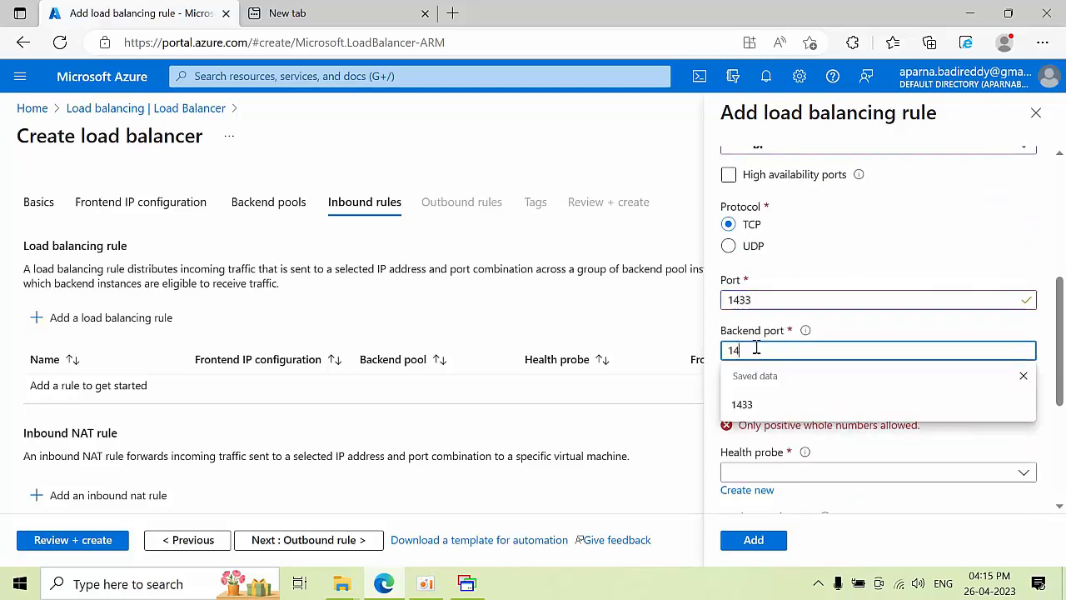
type("33")
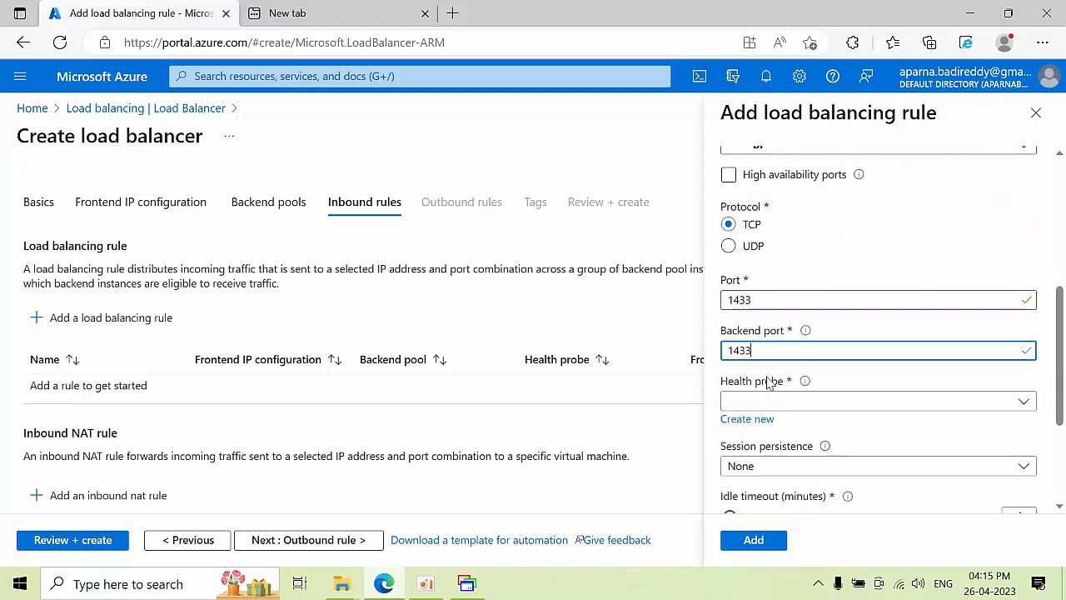
Start creating a new health probe for the load balancing rule and name it HP
scroll(783, 396, "down", 1)
left_click(795, 350)
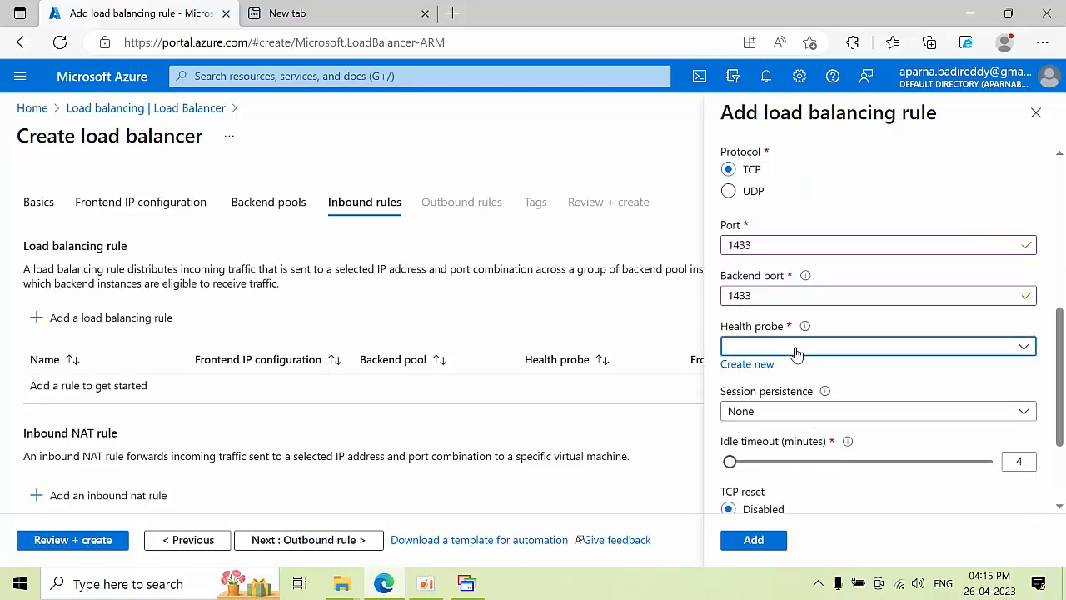
left_click(801, 352)
left_click(745, 367)
scroll(878, 211, "down", 1)
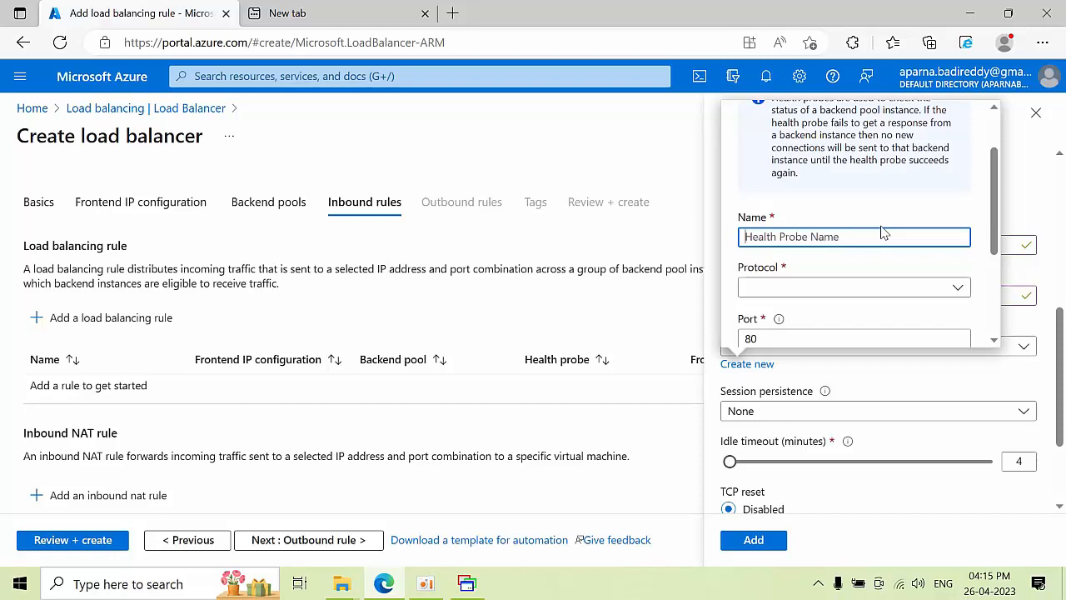
type("H")
key("BackSpace")
type("HP")
Set the HP health probe's protocol to TCP and its port to 59999, and save the probe
left_click(798, 289)
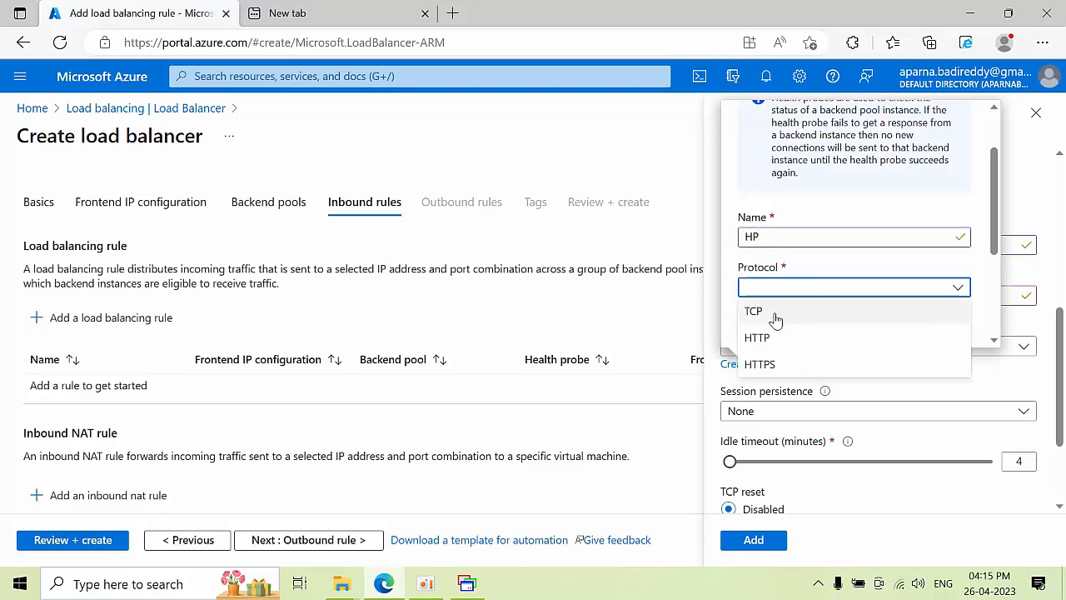
left_click(773, 313)
scroll(793, 294, "down", 1)
double_click(786, 264)
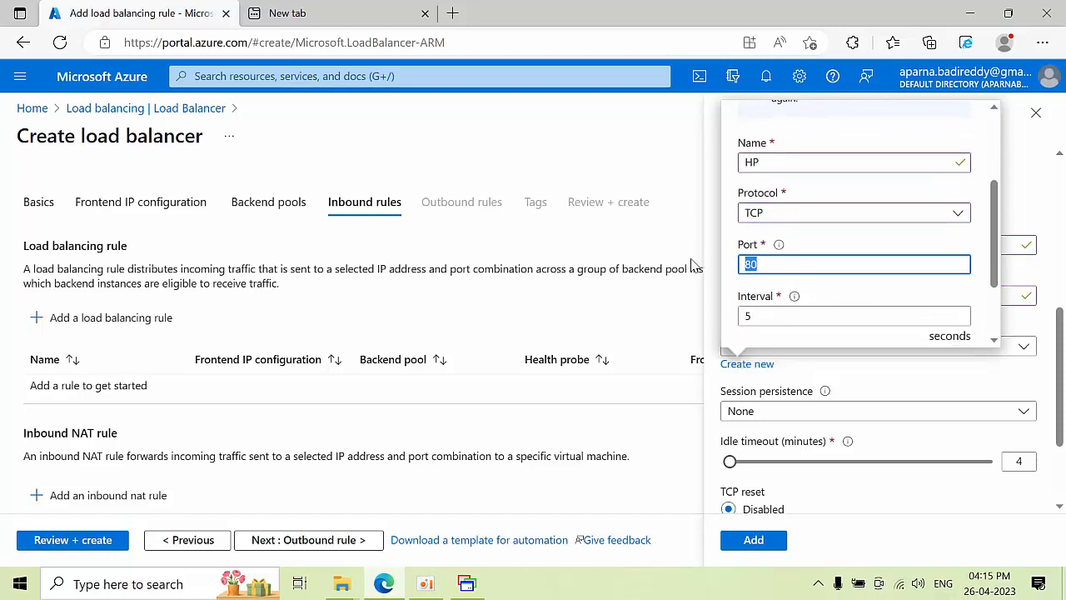
scroll(839, 265, "down", 1)
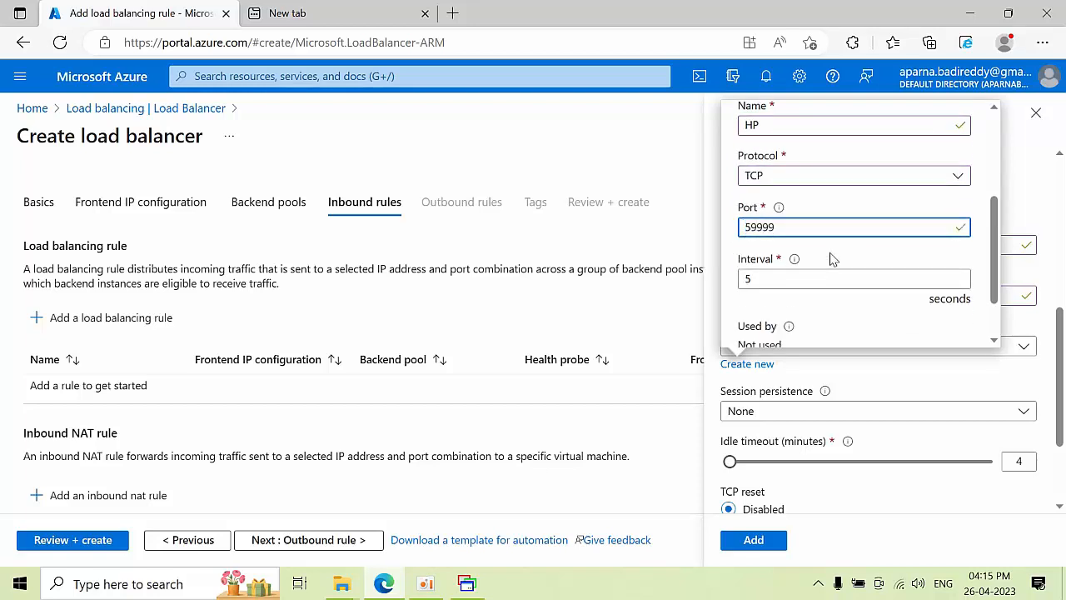
scroll(831, 260, "down", 2)
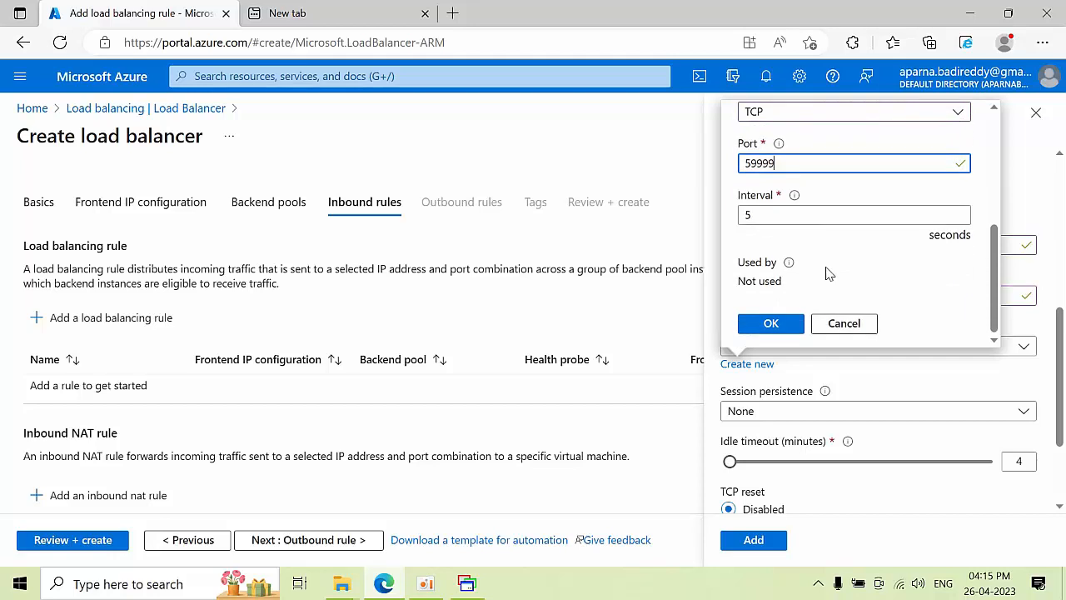
left_click(773, 327)
Enable floating IP for the load balancing rule, leave TCP reset disabled, and add the rule
scroll(883, 390, "down", 3)
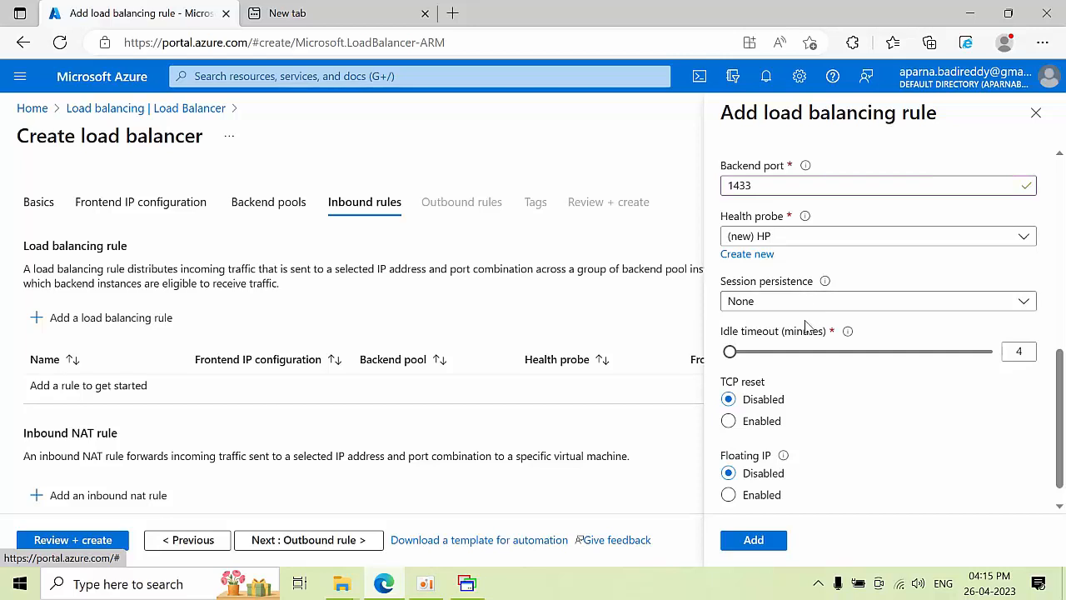
scroll(837, 408, "down", 1)
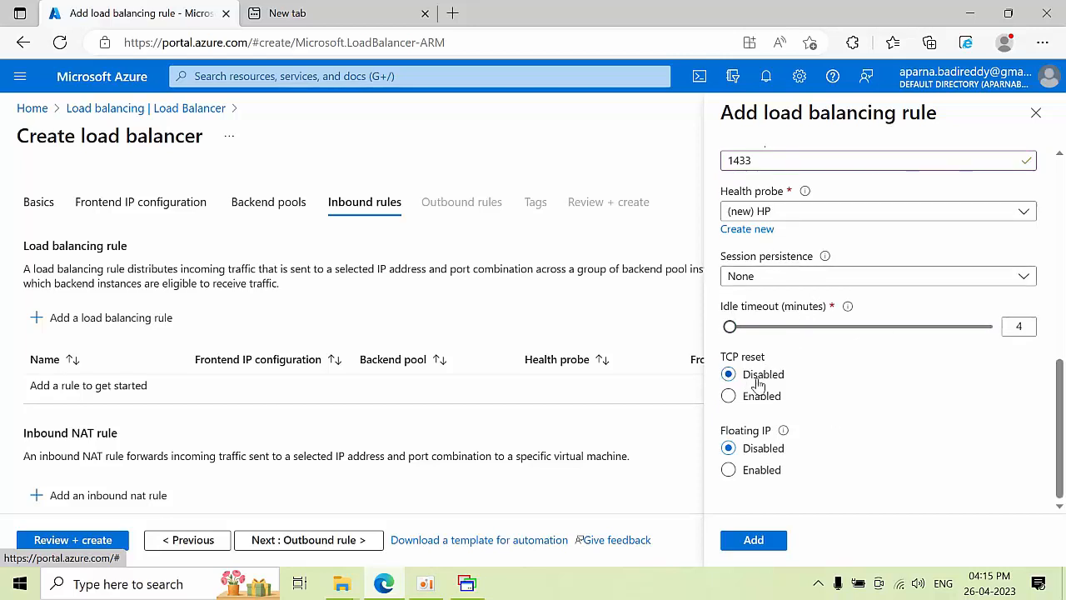
left_click(729, 469)
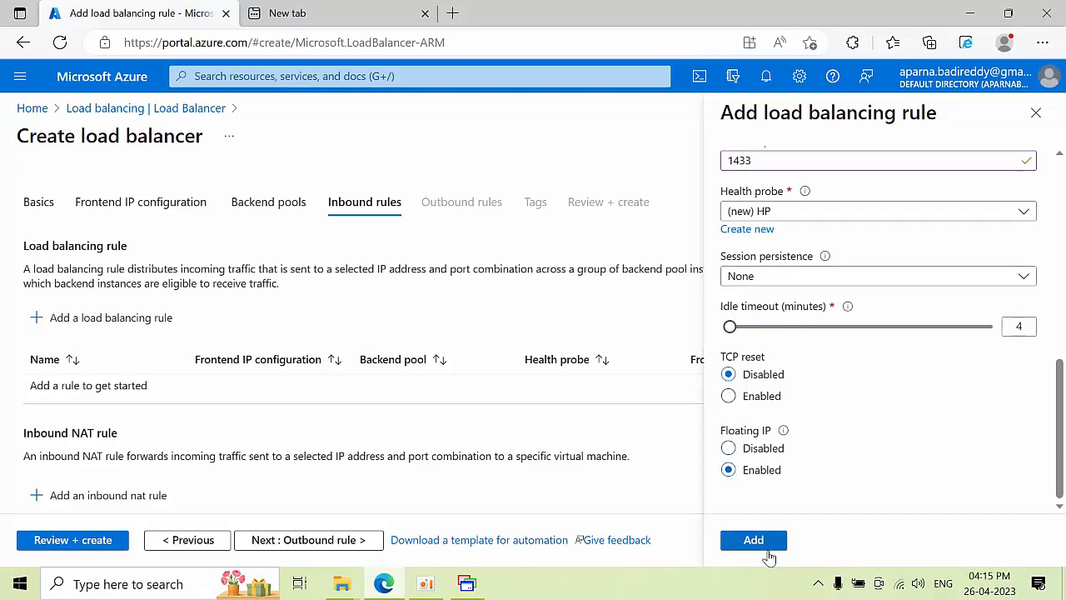
left_click(755, 540)
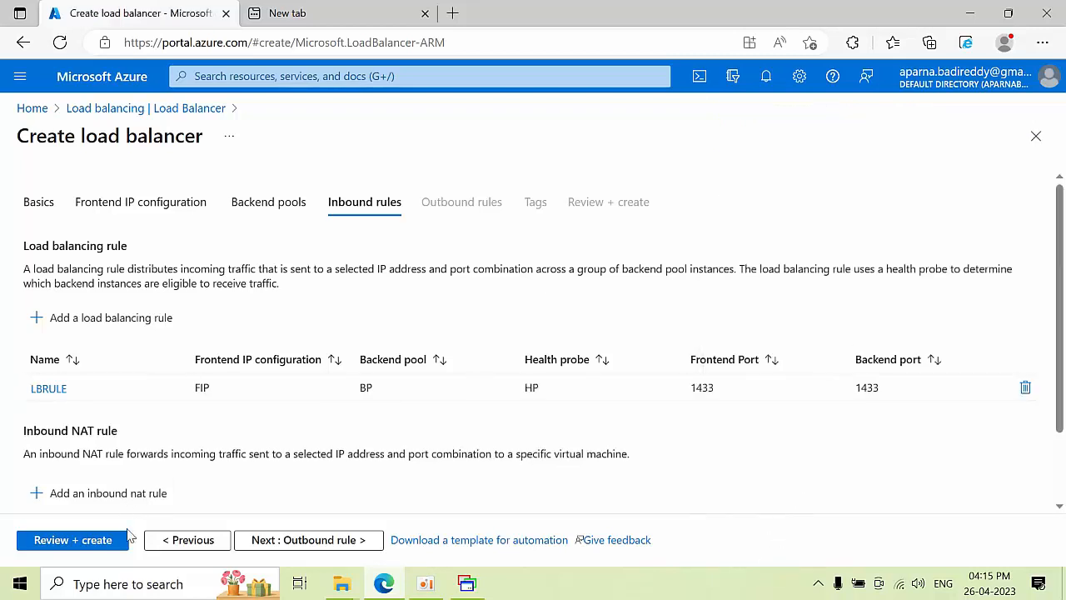
Leave the outbound rules and tags empty and submit the load balancer for final validation
left_click(298, 542)
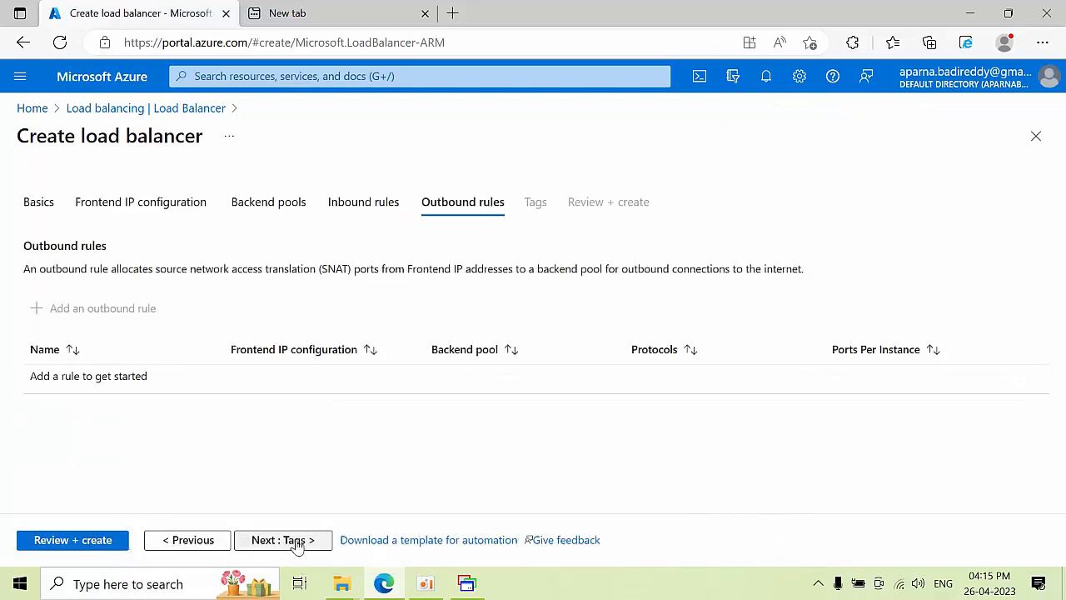
left_click(302, 540)
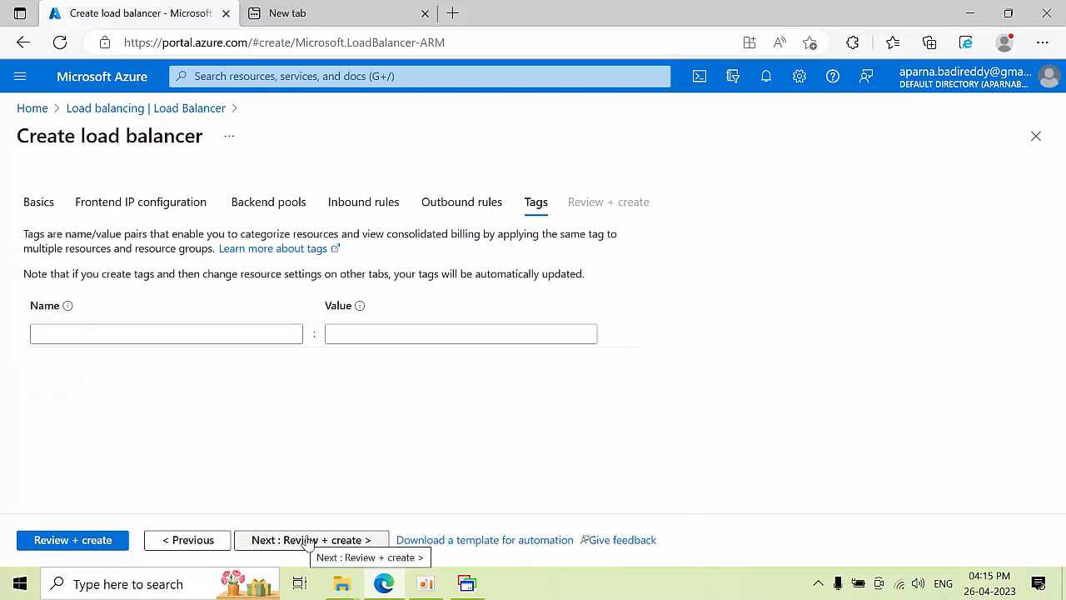
left_click(310, 540)
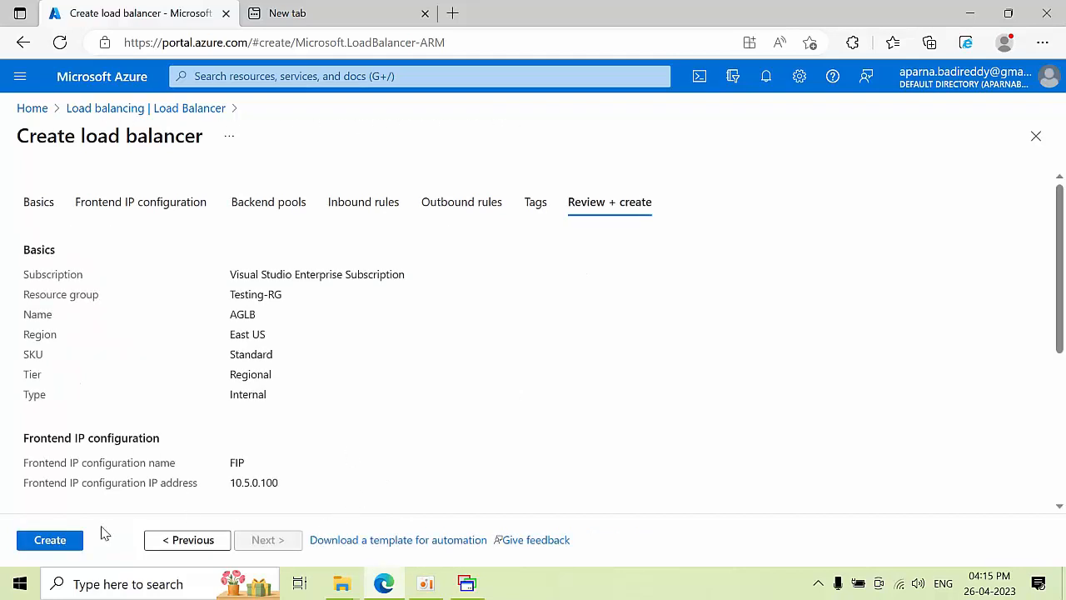
left_click(52, 540)
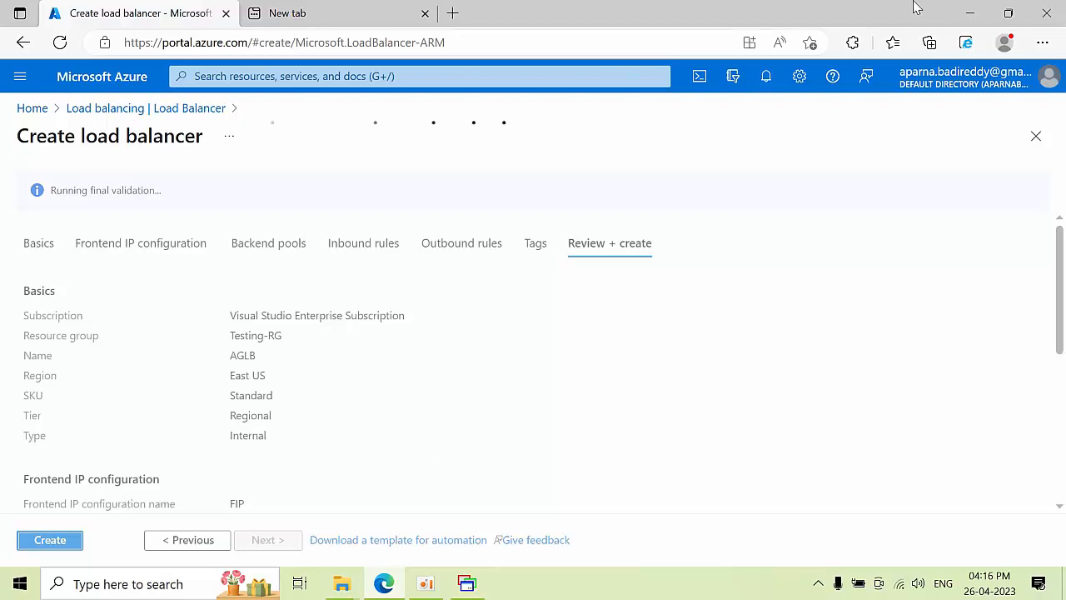
Open the MS SQL Server 2019 DBA Real Time Home Lab document and copy the article link text under step 16
left_click(970, 10)
left_click(970, 10)
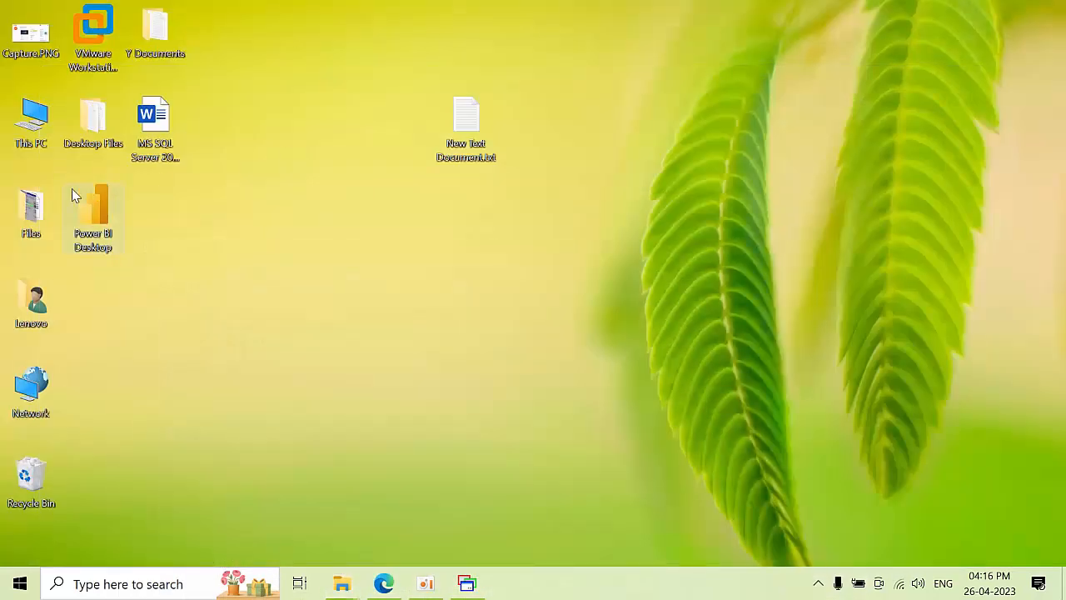
left_click(164, 150)
key("F2")
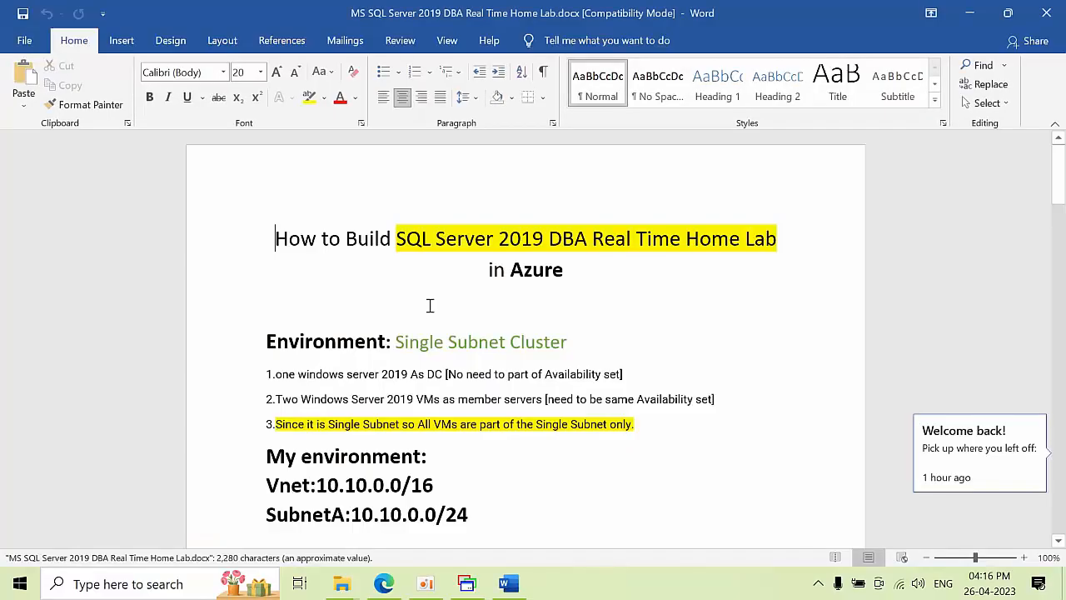
scroll(488, 305, "down", 10)
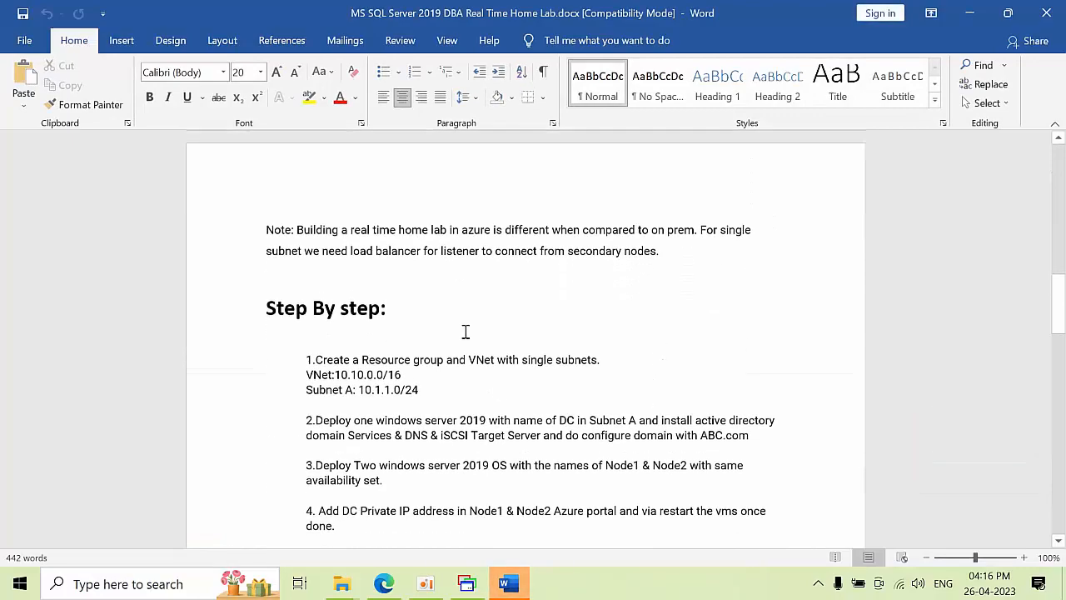
scroll(467, 333, "down", 14)
left_click_drag(801, 278, 305, 265)
key("ctrl+c")
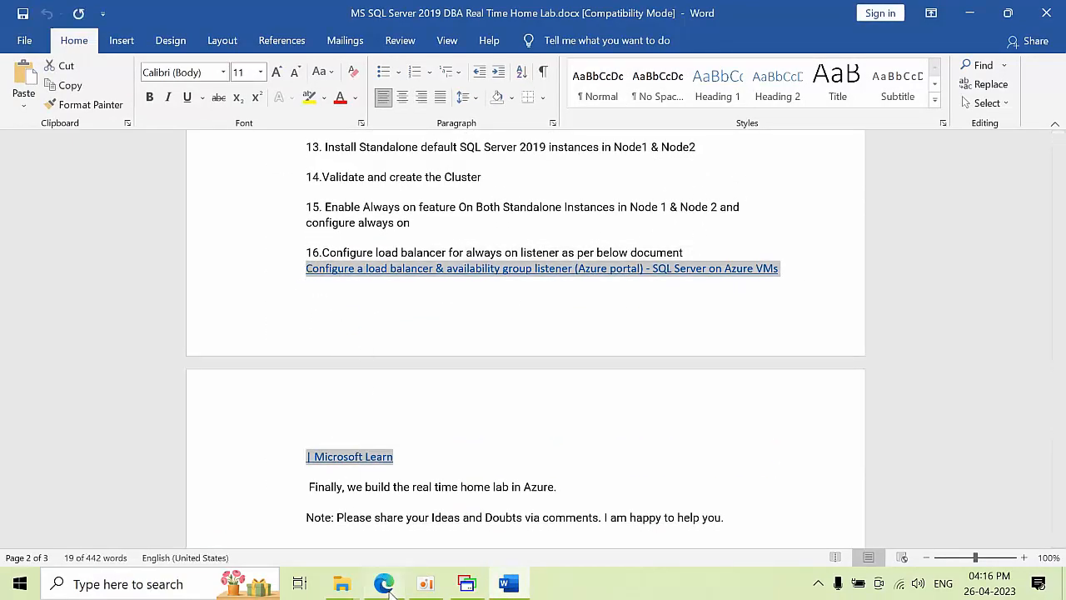
Switch to Edge and open the Microsoft Learn article on configuring a load balancer and availability group listener in the empty tab
left_click(384, 584)
left_click(326, 15)
left_click(331, 41)
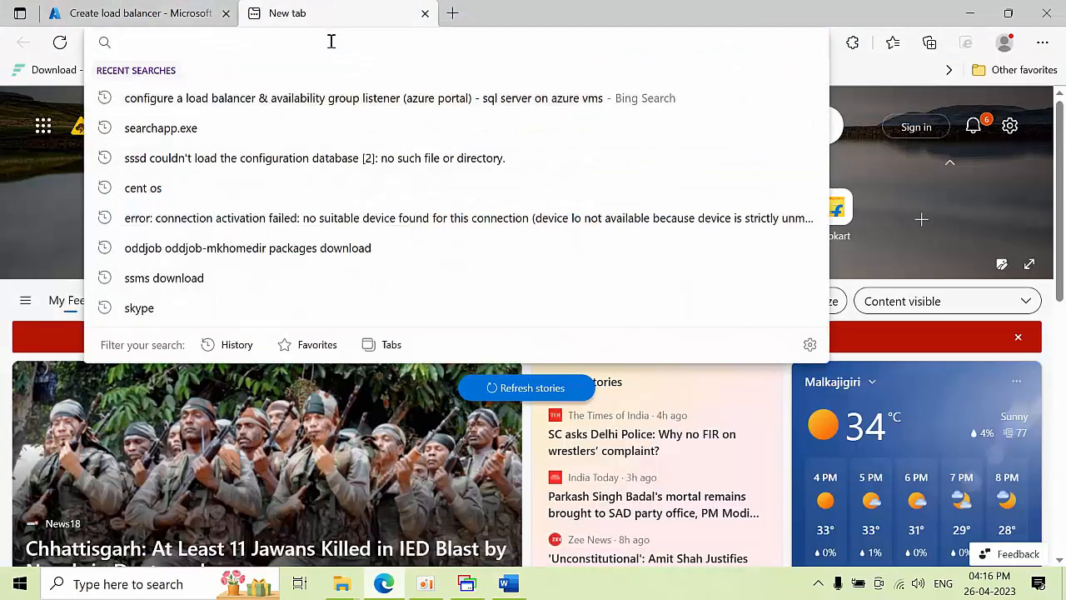
key("ctrl+v")
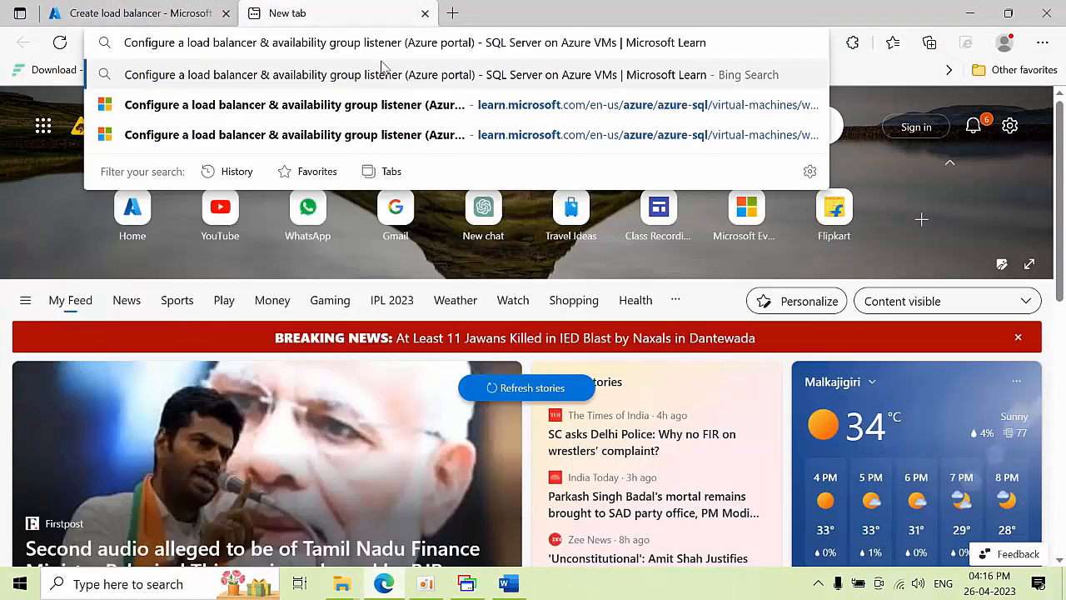
left_click(302, 105)
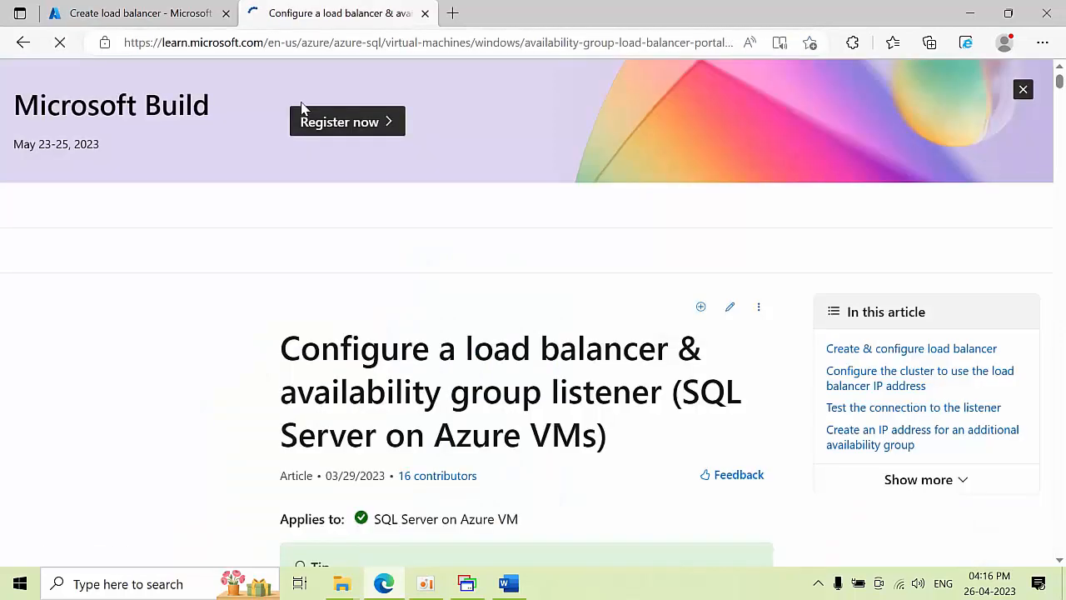
Return to the Azure portal and create the validated AGLB load balancer
left_click(187, 10)
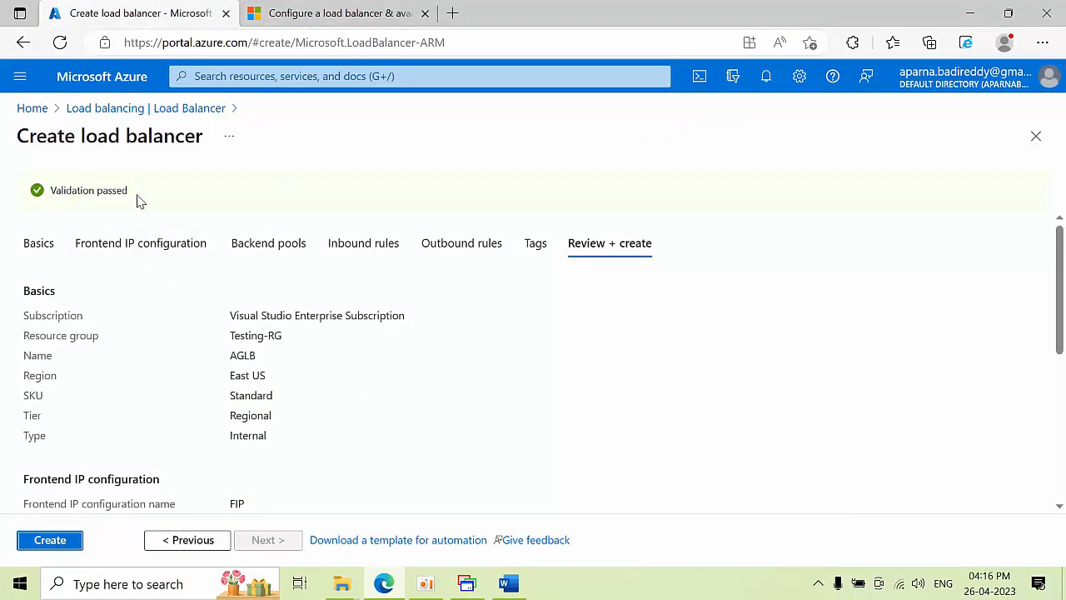
left_click(52, 542)
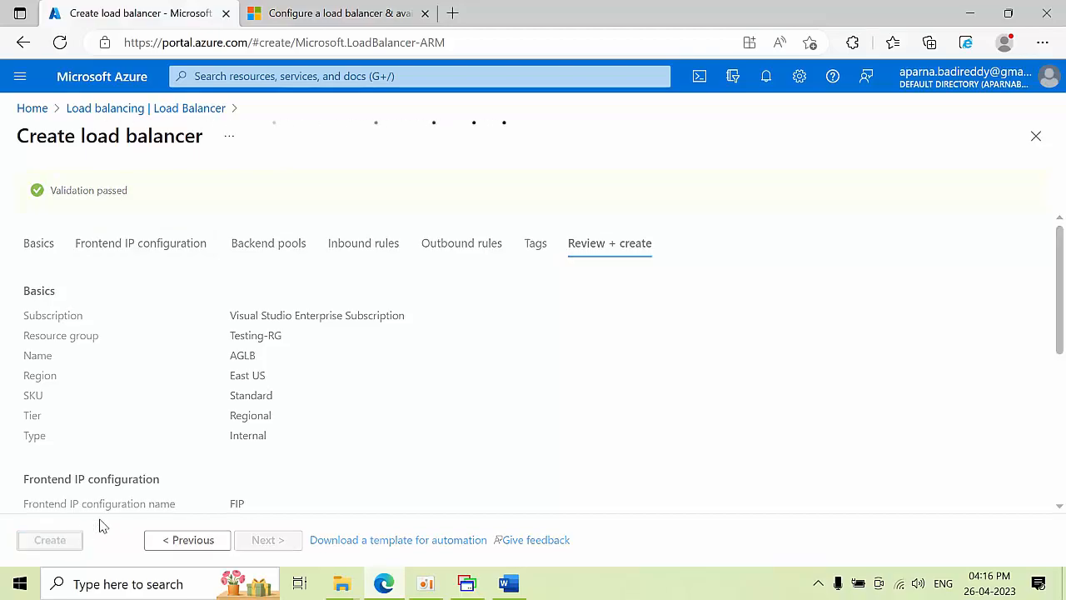
Find the listener PowerShell script with the $ListenerProbePort variable in the Microsoft Learn article and copy it
left_click(337, 12)
scroll(531, 356, "down", 5)
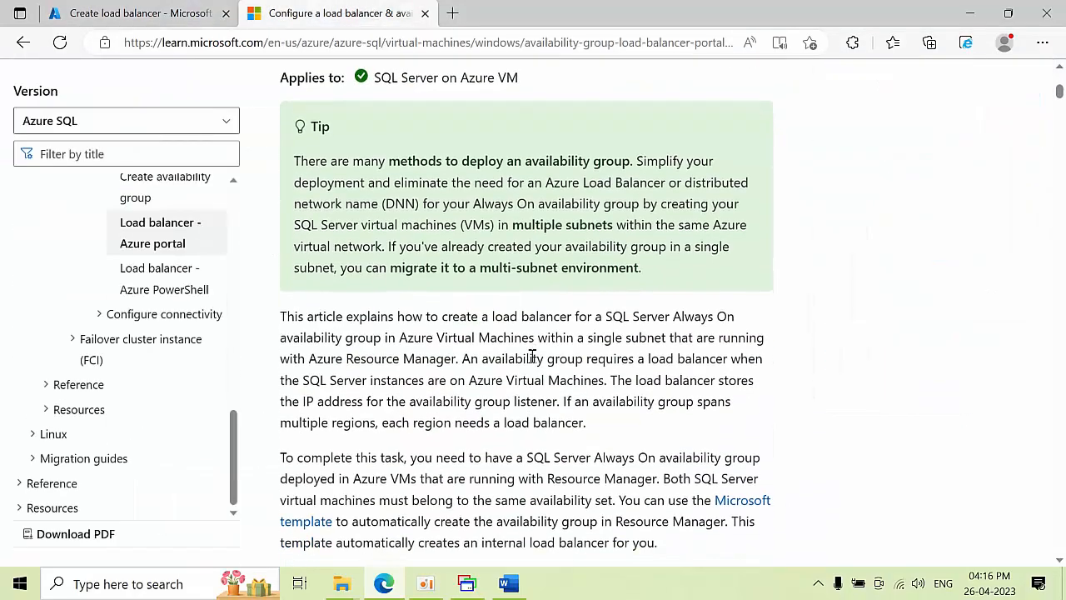
scroll(531, 357, "down", 20)
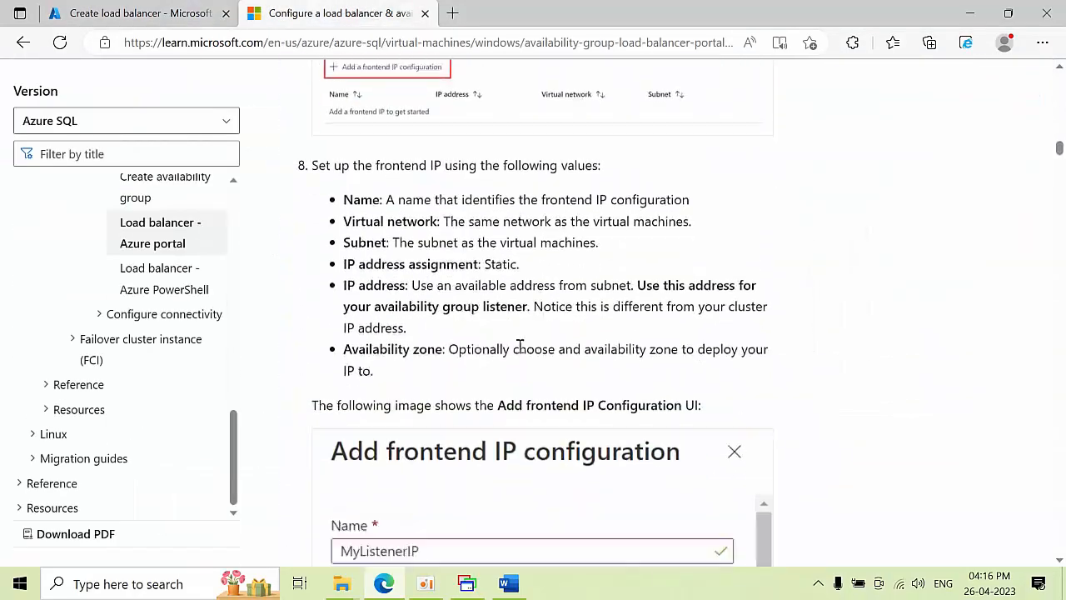
scroll(520, 344, "down", 20)
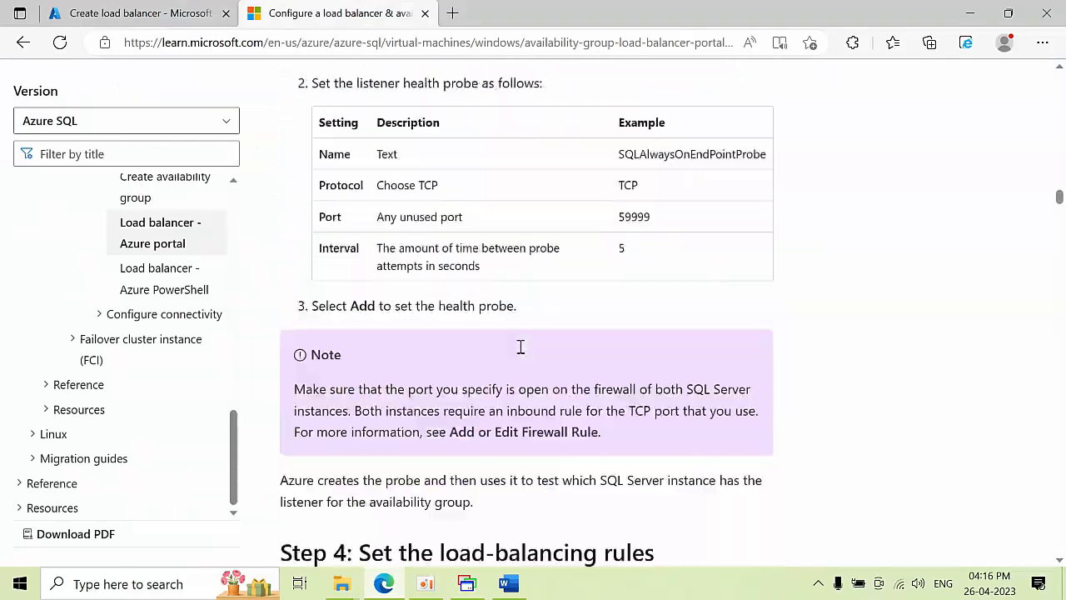
scroll(519, 346, "down", 20)
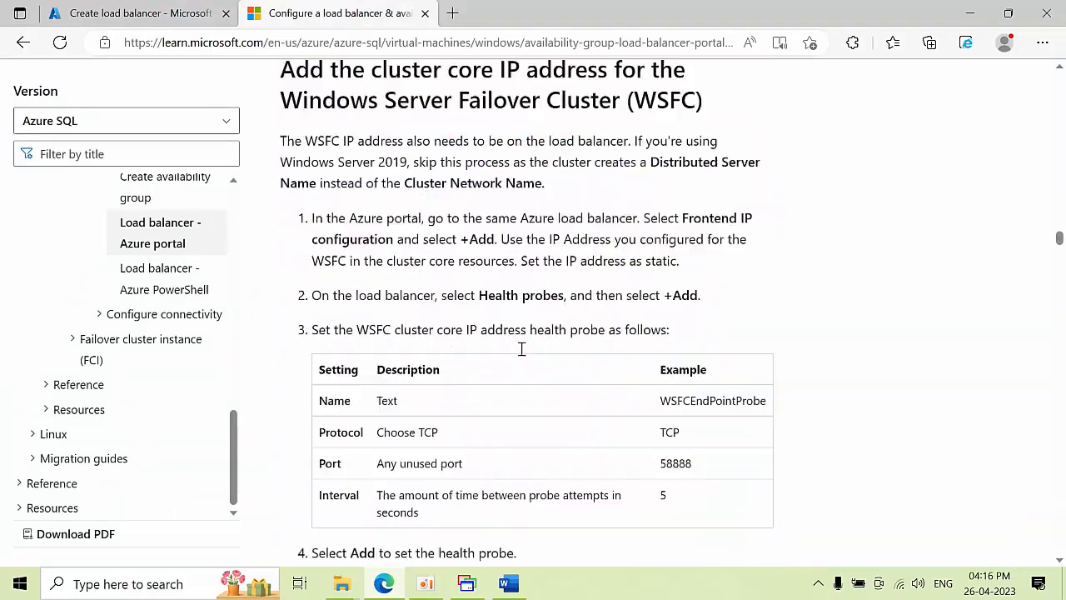
scroll(522, 349, "down", 20)
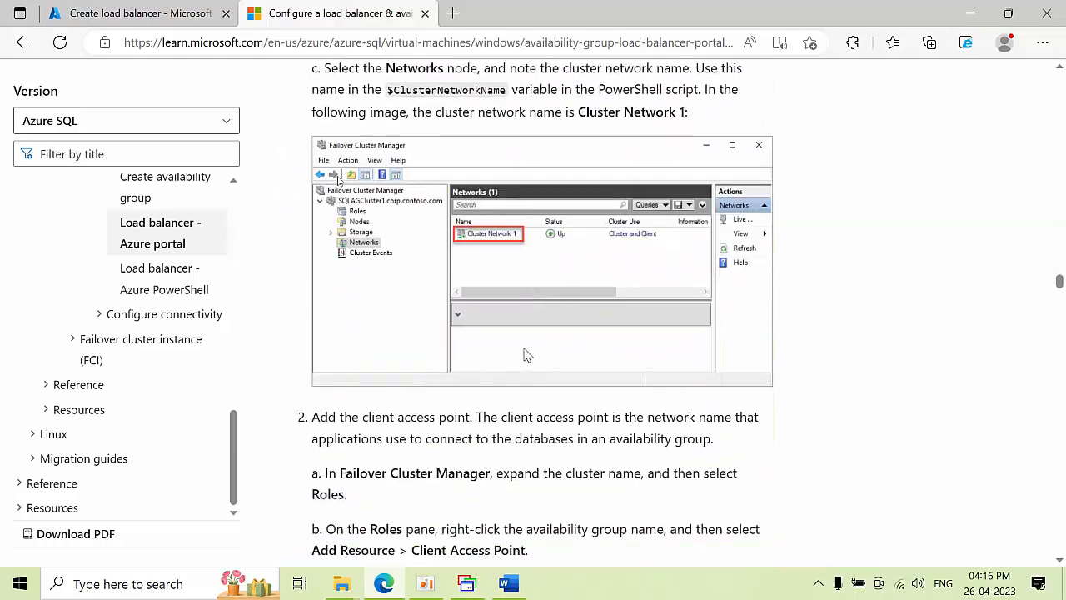
scroll(526, 355, "down", 20)
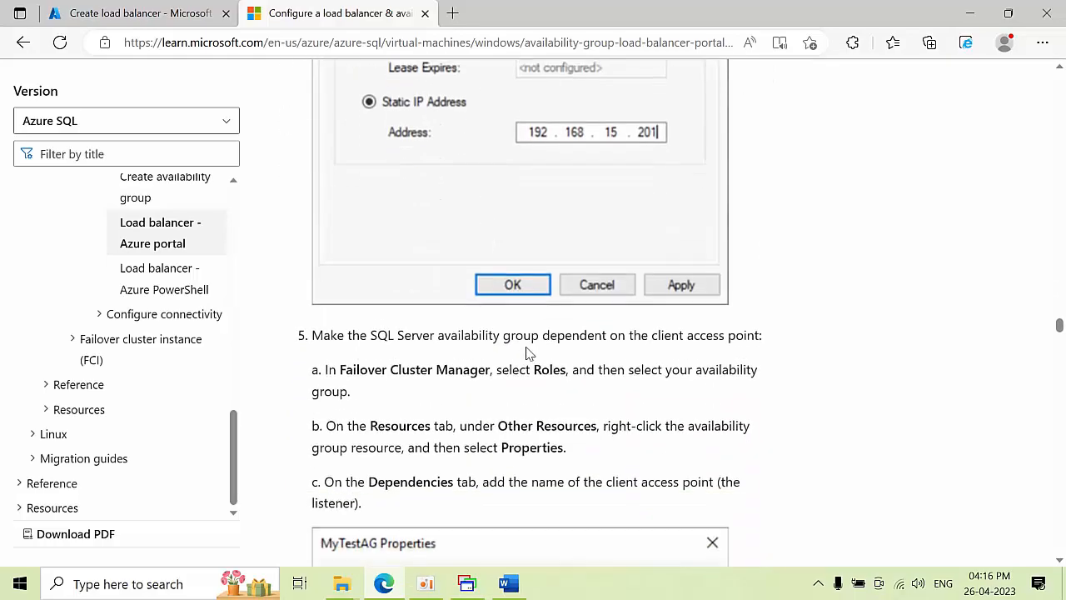
scroll(527, 355, "down", 20)
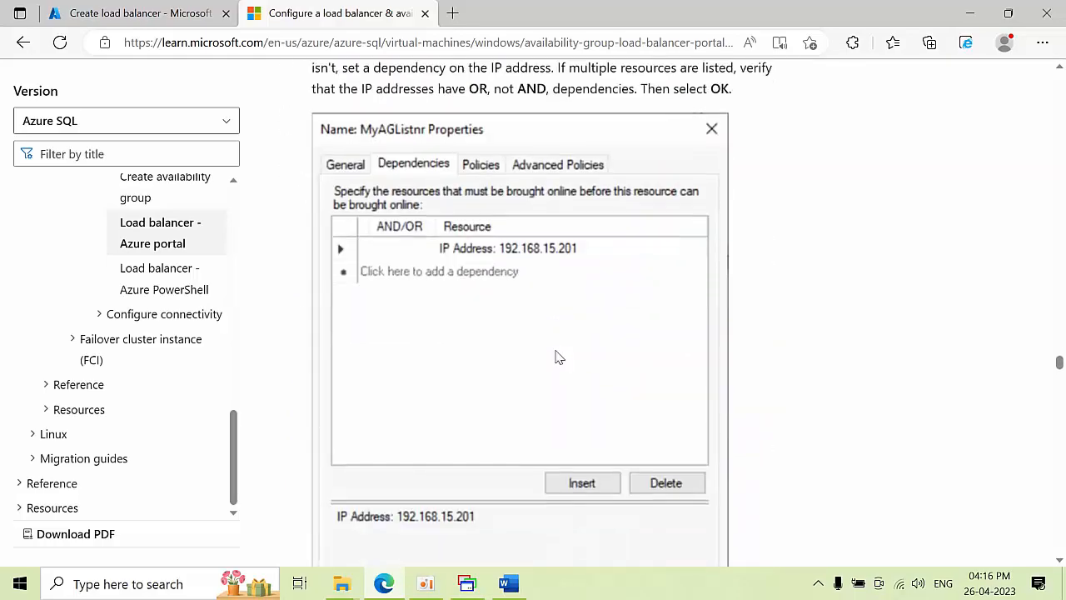
scroll(558, 356, "down", 20)
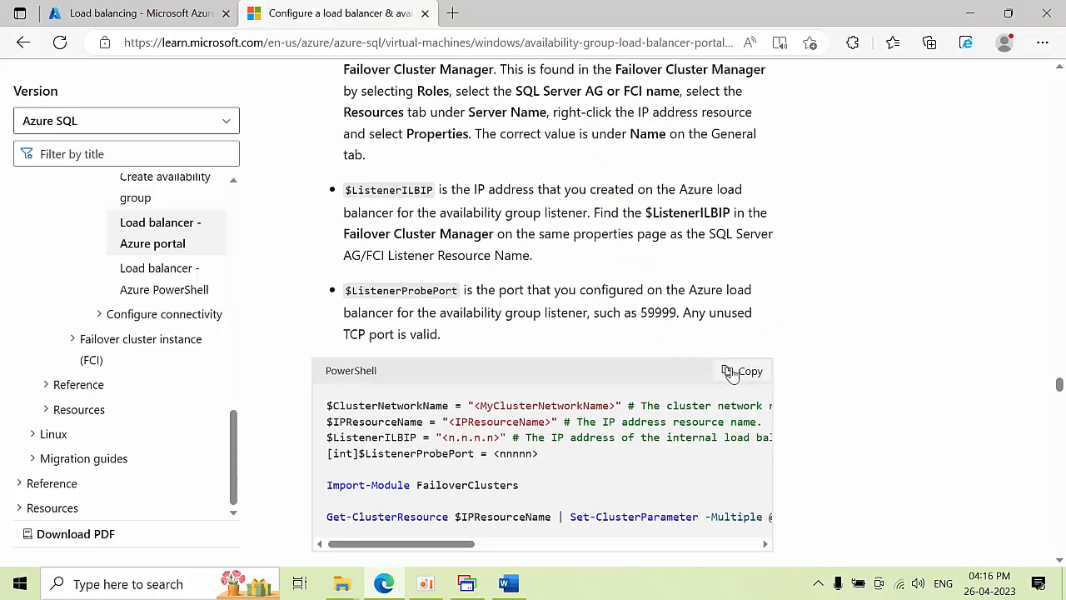
left_click(731, 372)
Switch to Node1 in MultiDesk, run Windows PowerShell ISE as administrator and open a new blank script
left_click(466, 583)
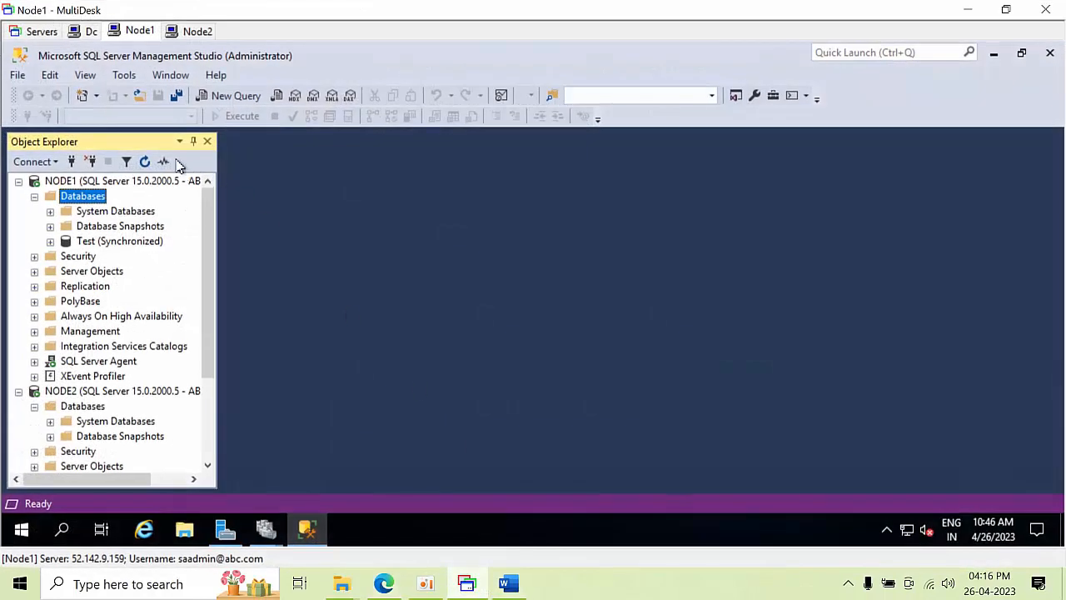
left_click(62, 530)
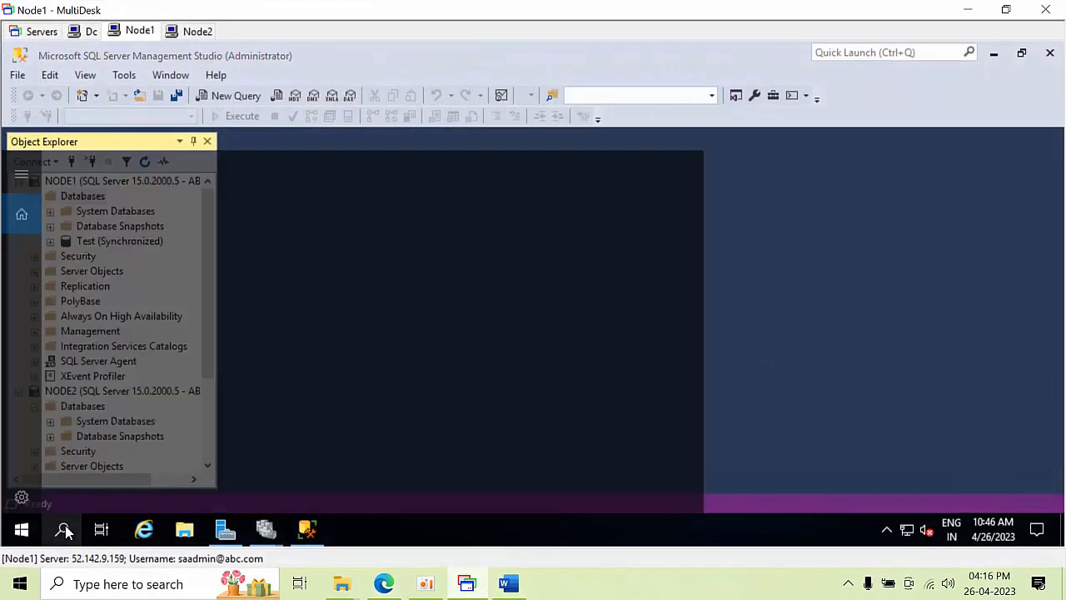
type("pow")
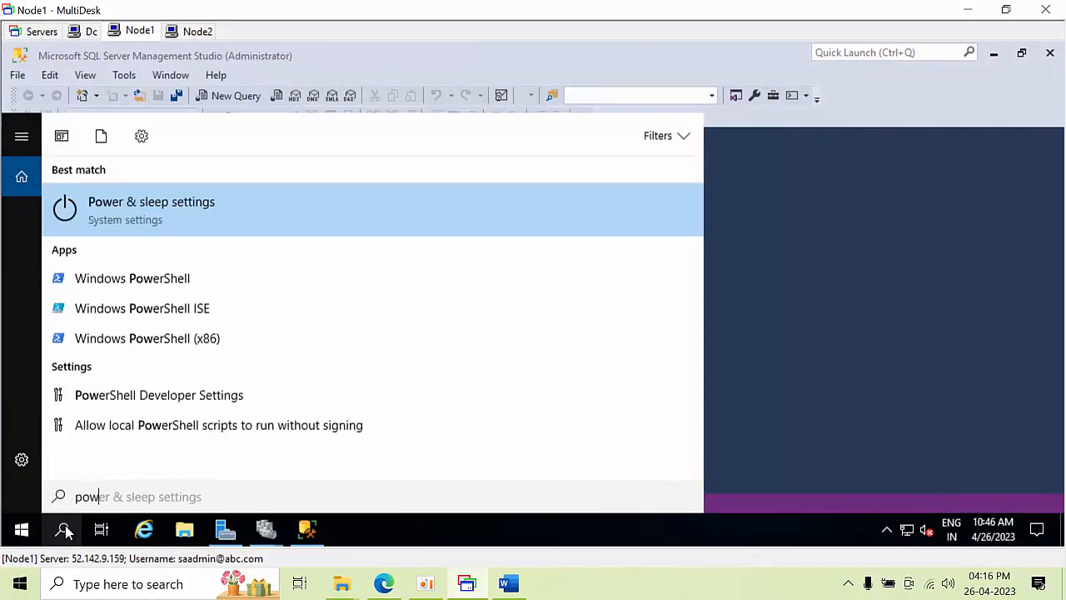
type("er")
right_click(193, 323)
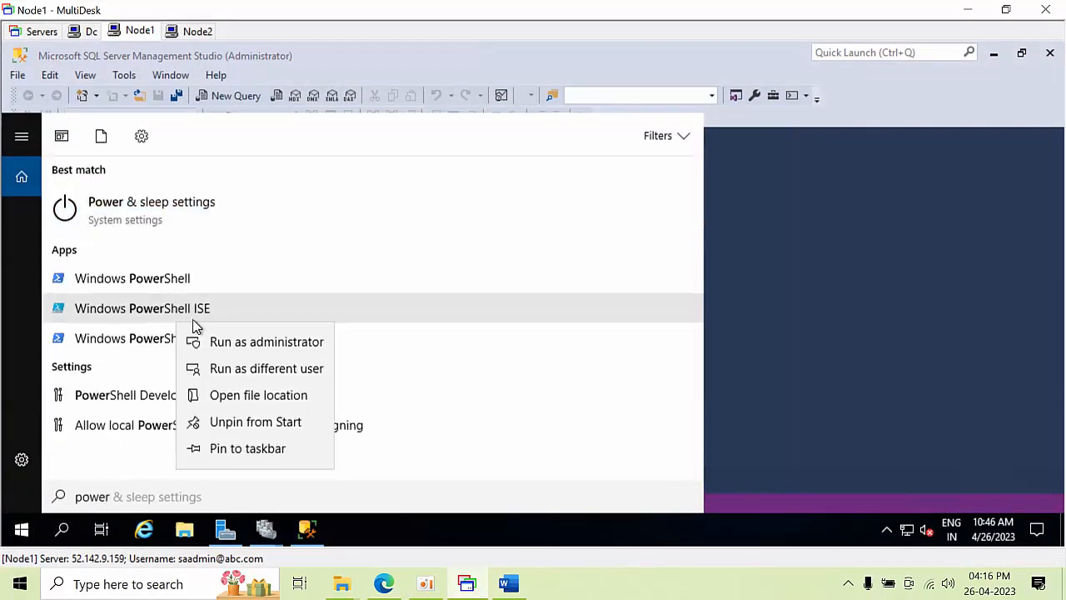
left_click(218, 342)
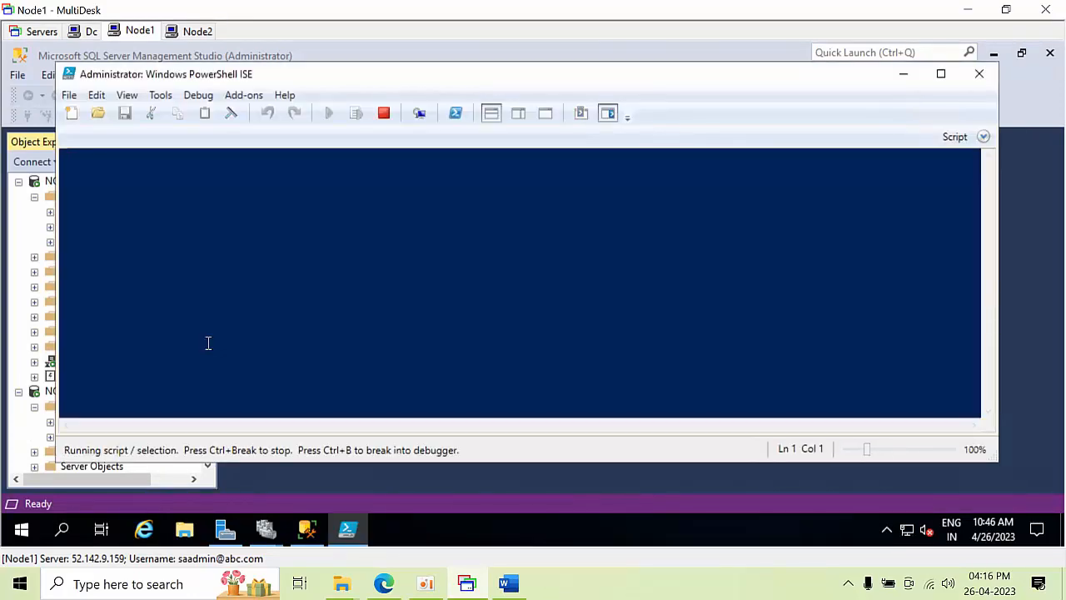
left_click(71, 112)
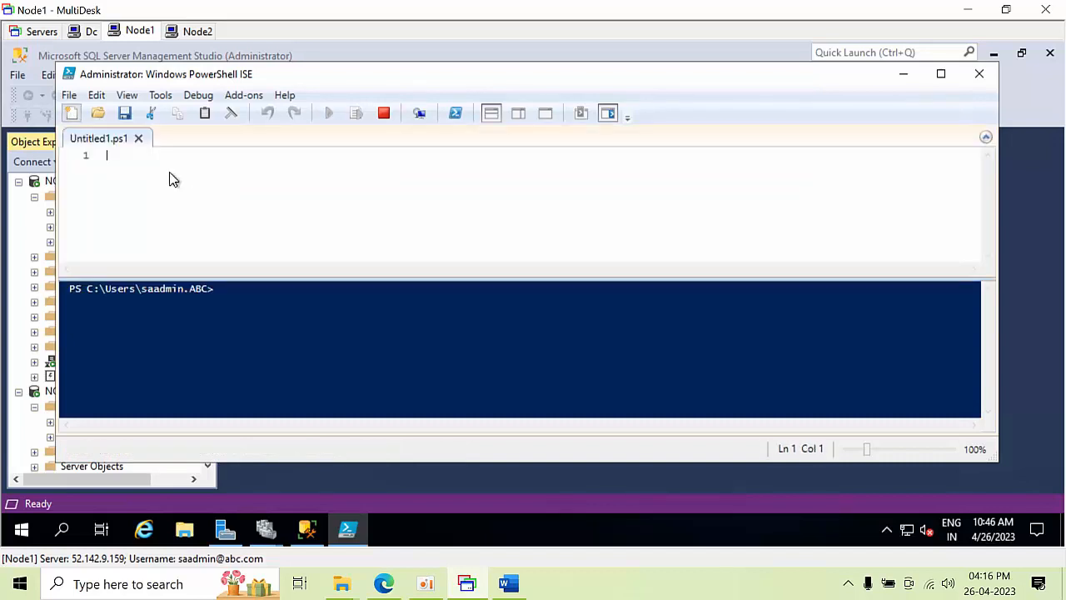
Paste the copied listener configuration script into the blank PowerShell script
right_click(205, 190)
left_click(243, 235)
left_click_drag(438, 268, 25, 280)
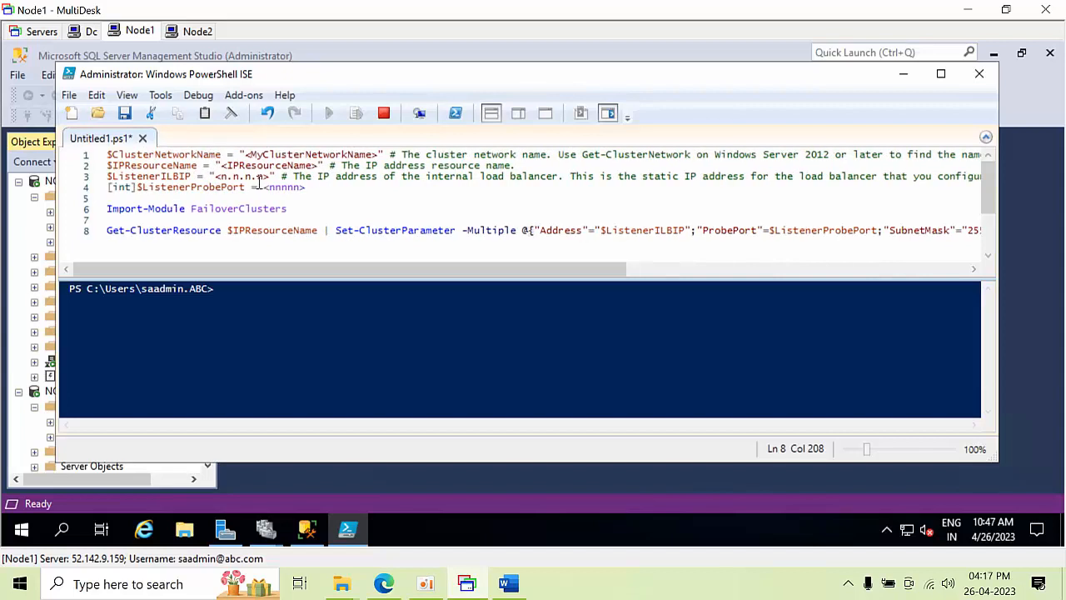
Switch to Failover Cluster Manager and copy the name of Cluster Network 1 from its properties
mouse_move(264, 529)
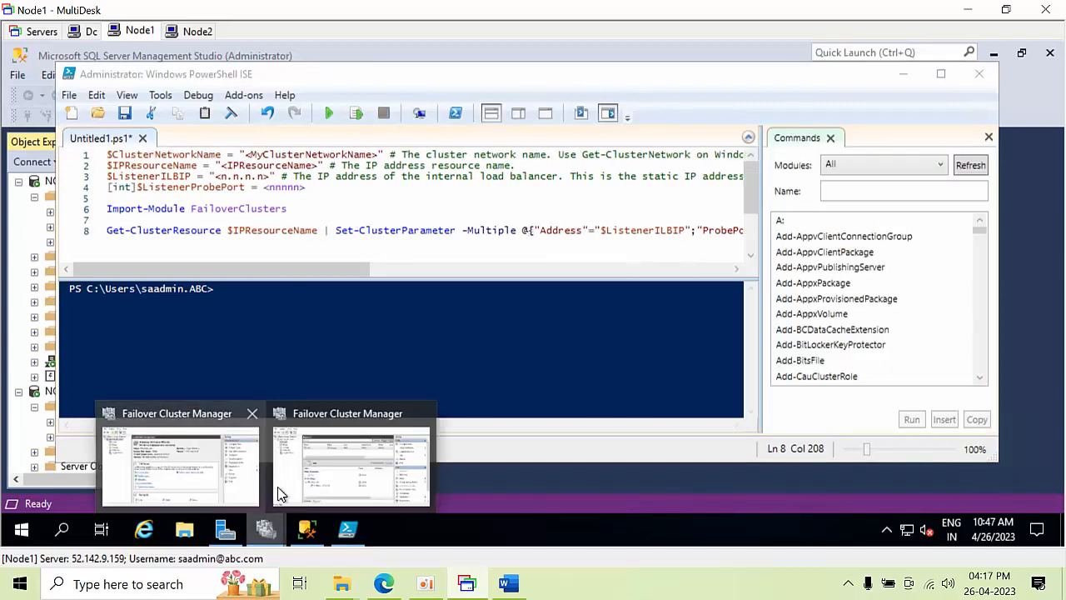
left_click(304, 468)
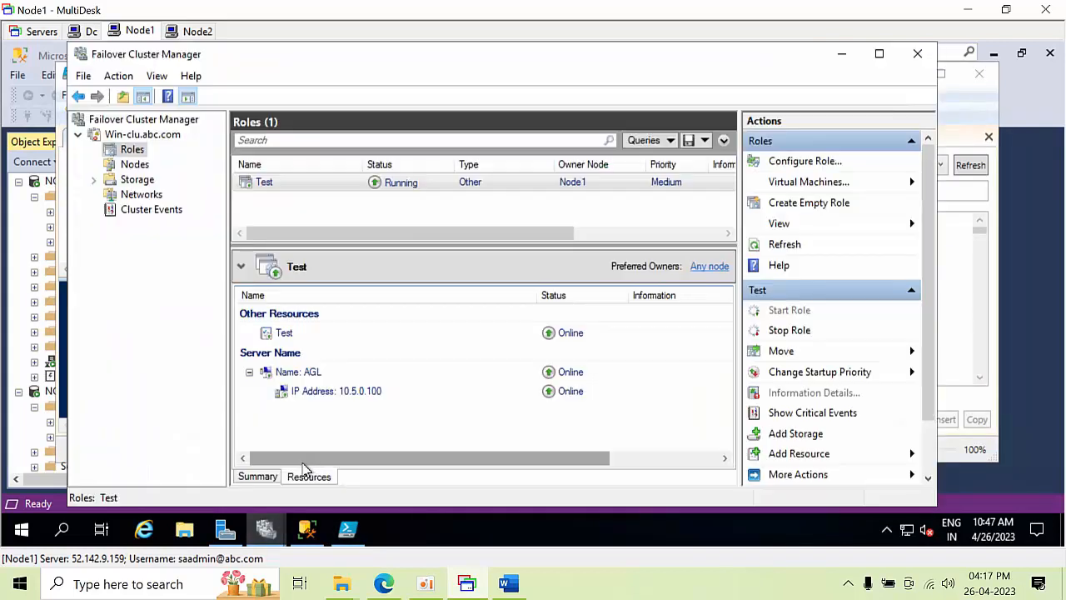
left_click(153, 201)
double_click(288, 182)
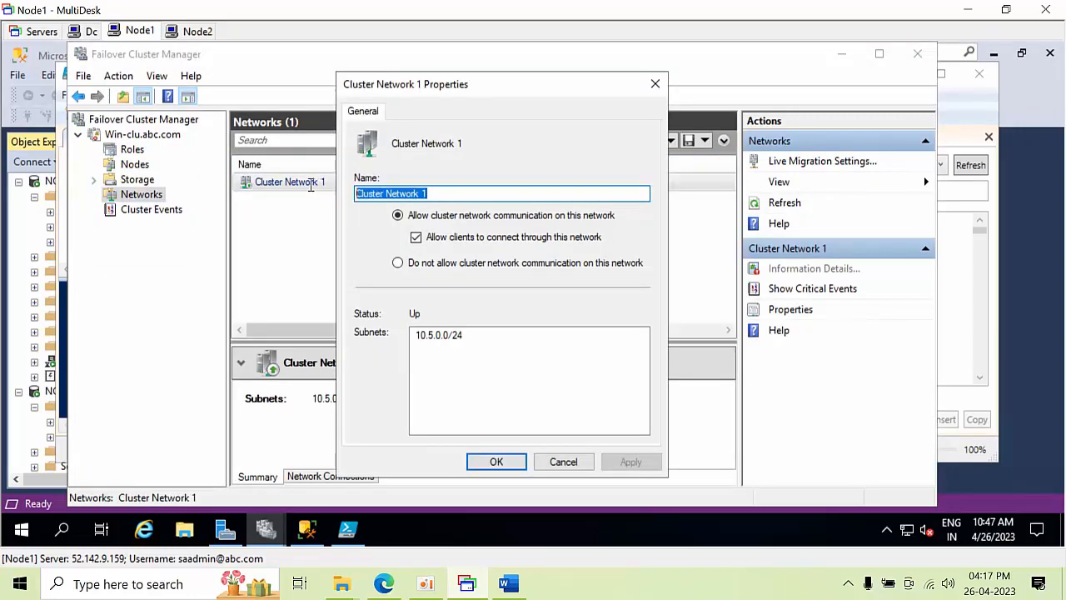
left_click(557, 462)
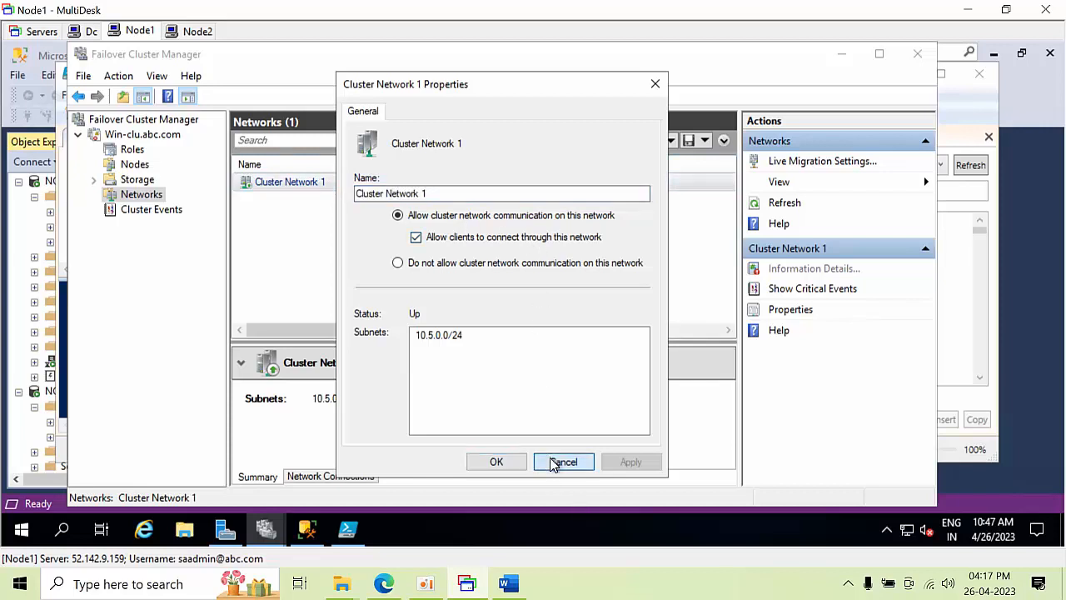
Return to PowerShell ISE and replace the <MyClusterNetworkName> placeholder with Cluster Network 1
left_click(347, 530)
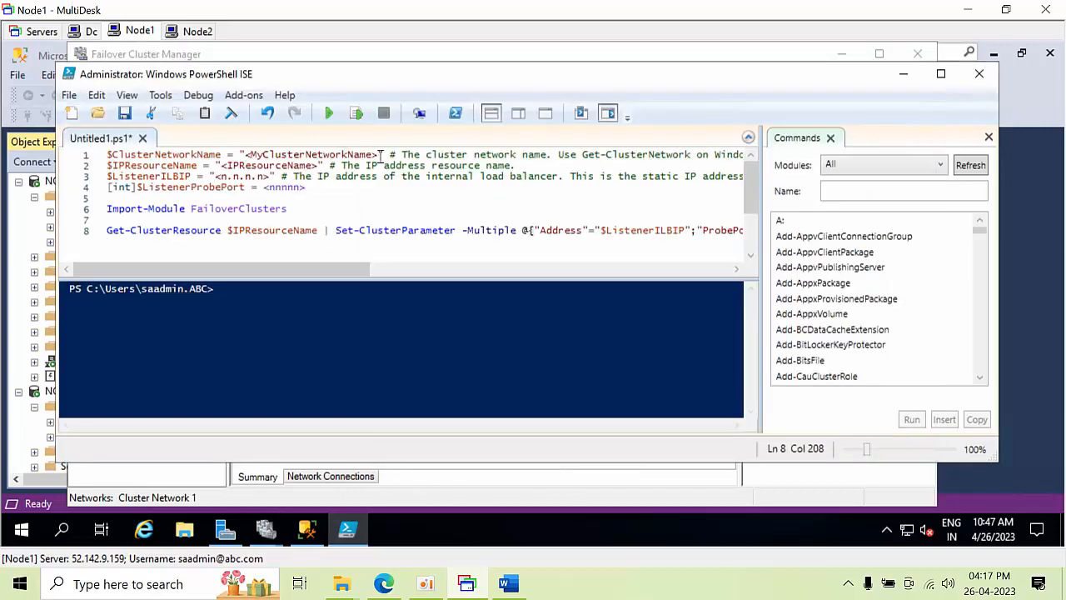
left_click(377, 154)
left_click(247, 154)
key("shift+Right")
key("shift+Right")
key("shift+Right")
key("shift+Right")
key("shift+Right")
key("shift+Right")
key("shift+Right")
key("shift+Right")
key("shift+Right")
key("shift+Right")
key("shift+Right")
key("shift+Right")
key("shift+Right")
key("shift+Right")
key("shift+Right")
key("shift+Right")
key("shift+Right")
key("shift+Right")
key("shift+Right")
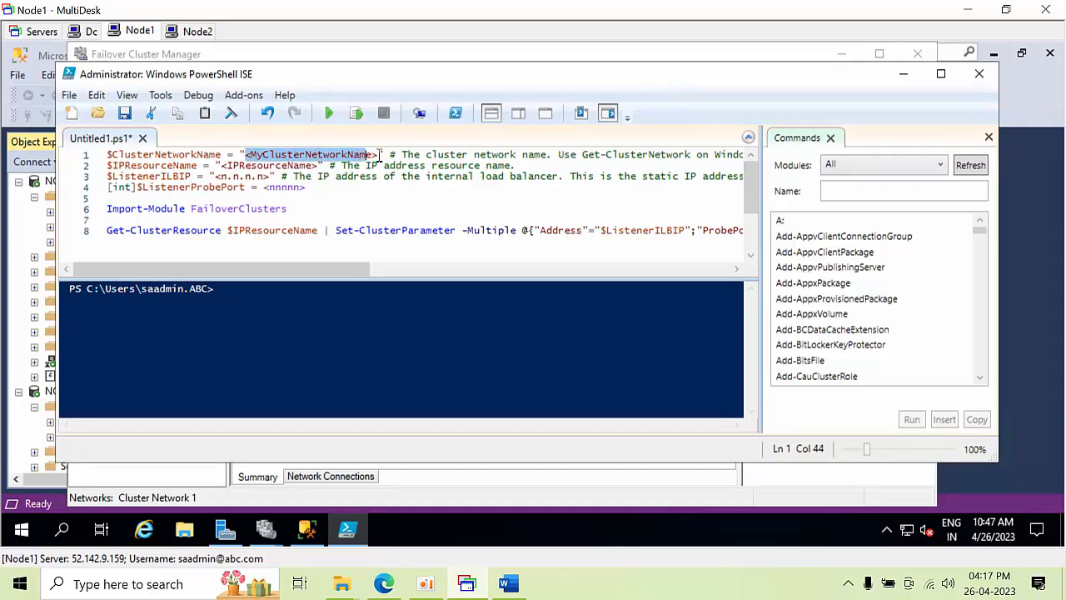
key("ctrl+v")
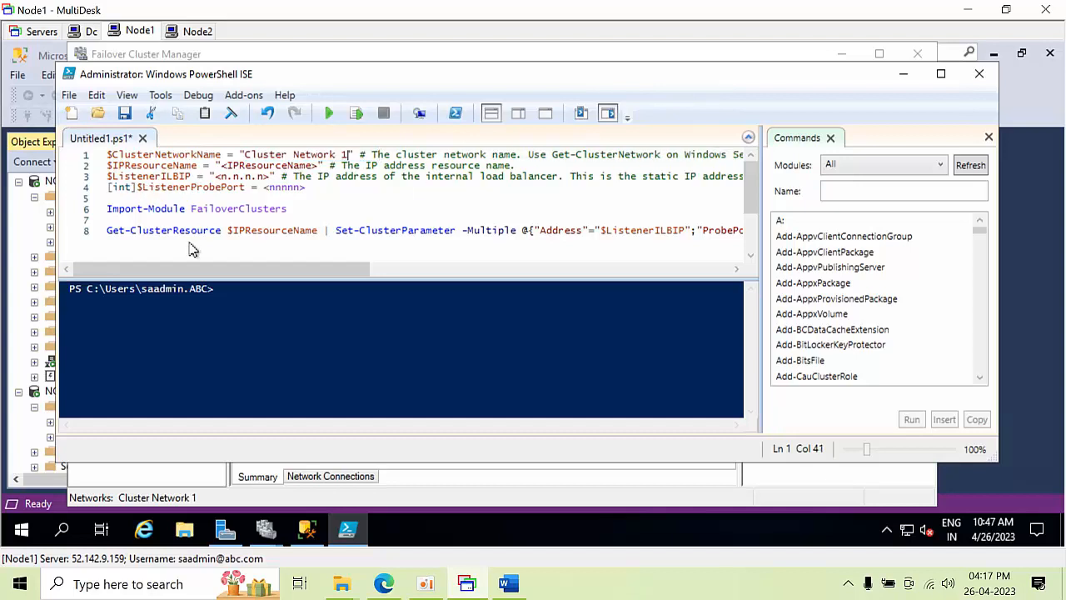
In Failover Cluster Manager, copy the resource name of the Test role's IP address from its properties
mouse_move(265, 528)
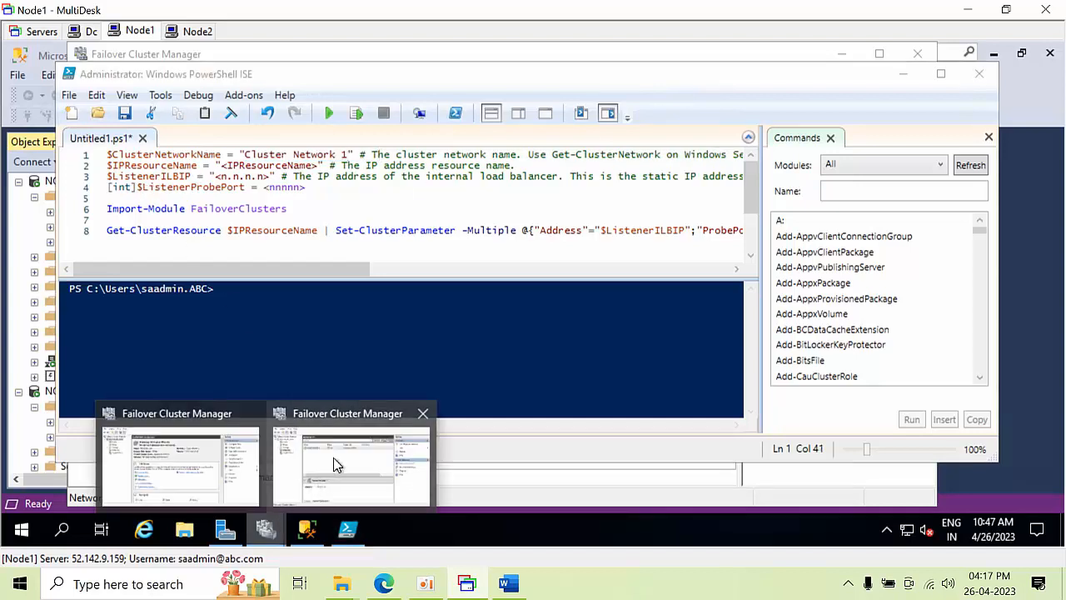
left_click(333, 458)
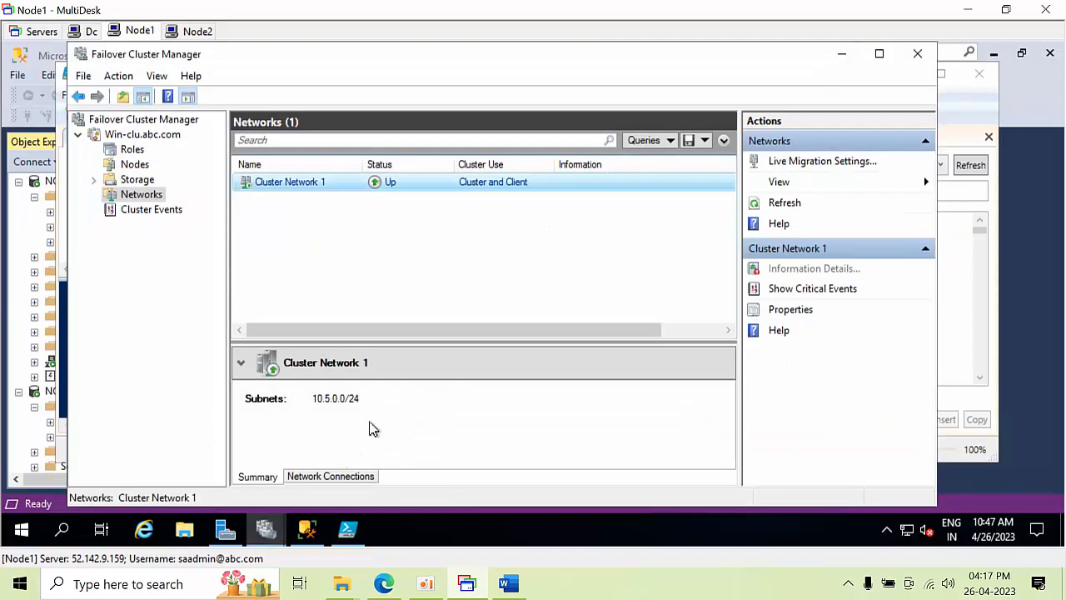
left_click(133, 150)
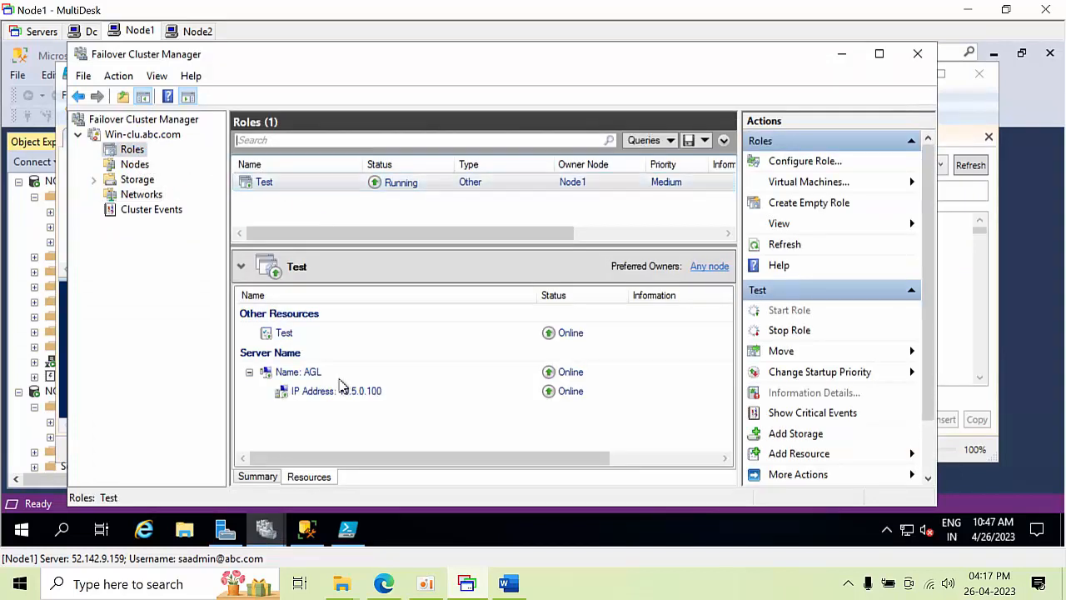
double_click(348, 395)
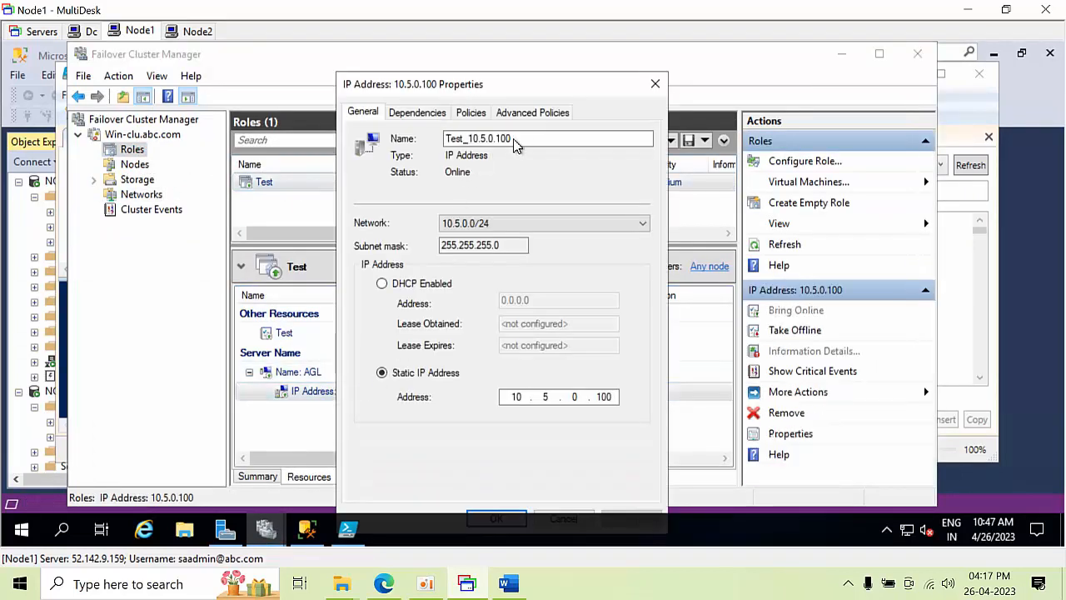
left_click_drag(532, 140, 423, 134)
key("ctrl+c")
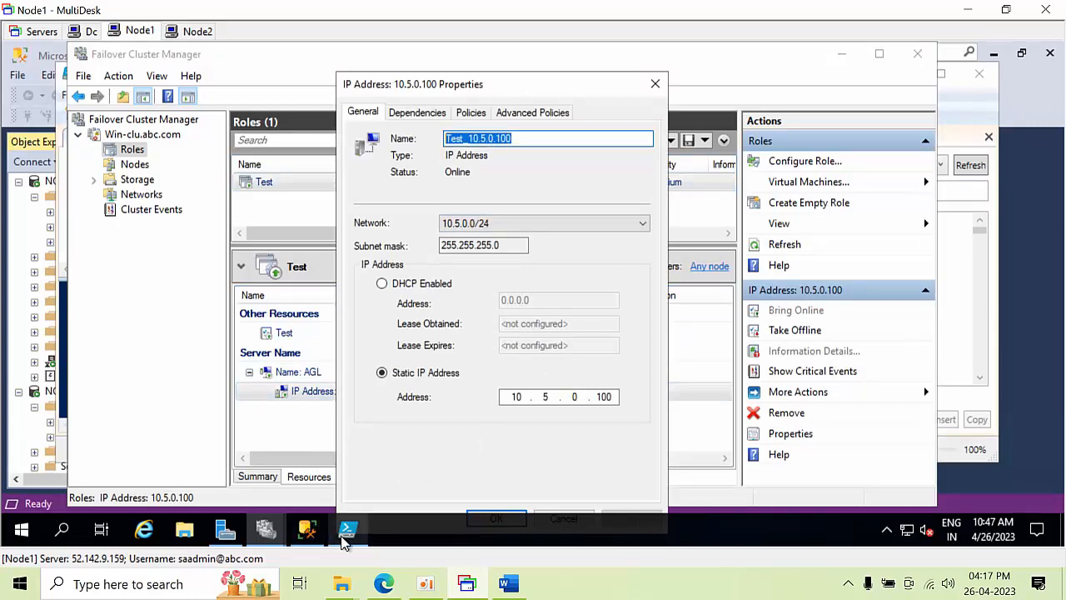
Return to PowerShell ISE and replace the <IPResourceName> placeholder with Test_10.5.0.100
left_click(345, 537)
left_click(319, 165)
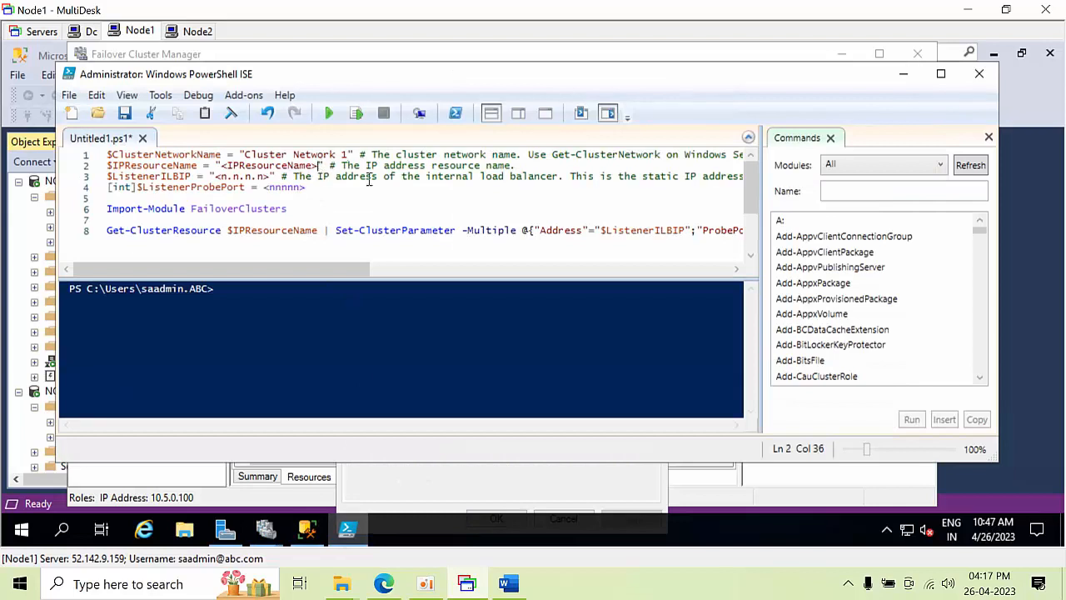
key("shift+Left")
key("shift+Left")
key("shift+Left")
key("shift+Left")
key("shift+Left")
key("shift+Left")
key("shift+Left")
key("shift+Left")
key("shift+Left")
key("shift+Left")
key("shift+Left")
key("shift+Left")
key("shift+Left")
key("shift+Left")
key("shift+Left")
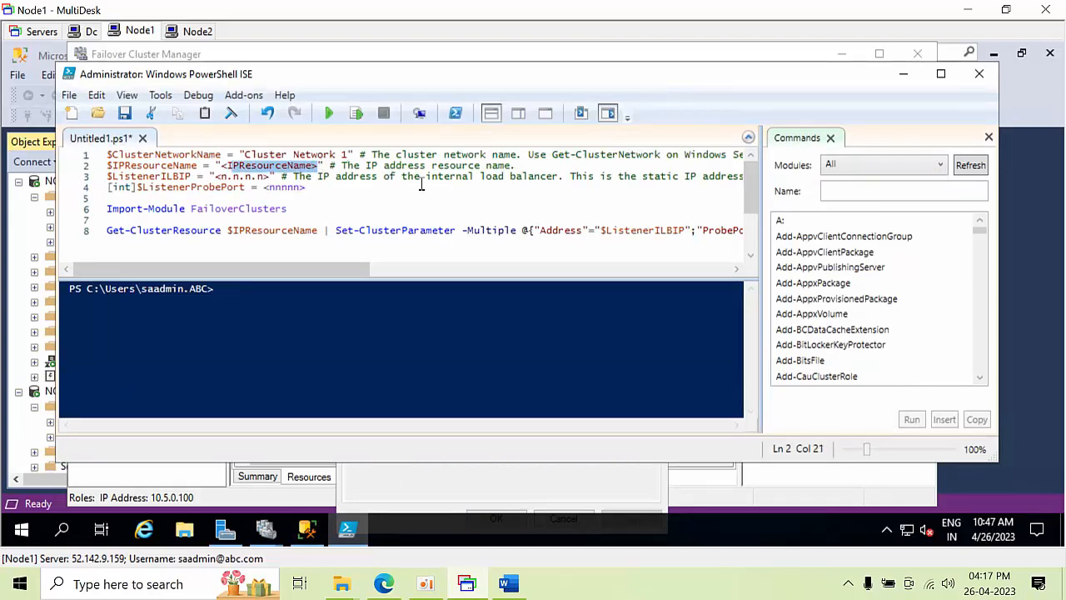
key("ctrl+v")
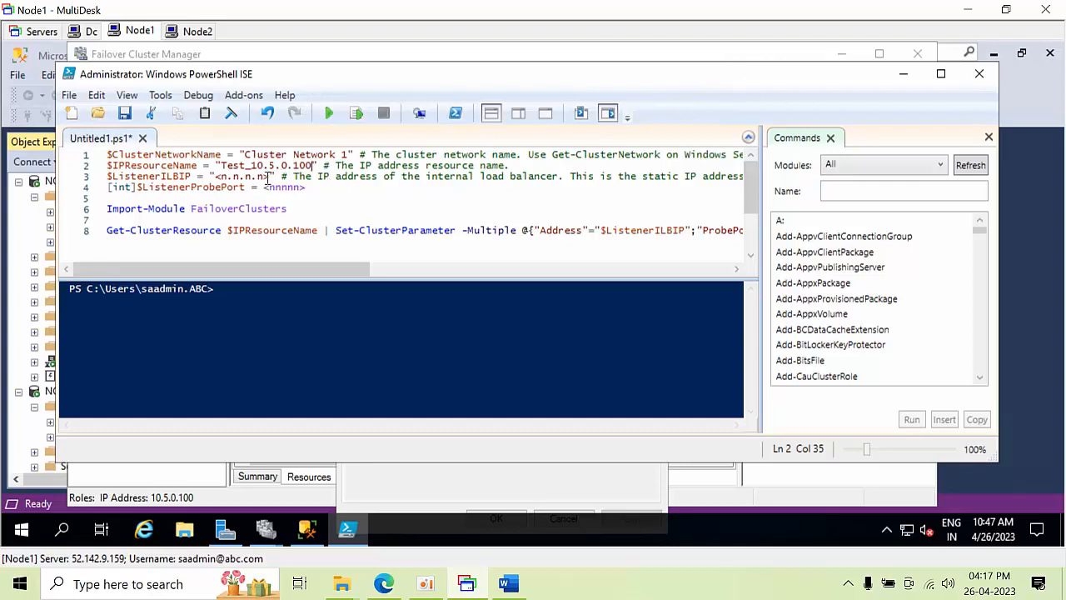
Set $ListenerILBIP to 10.5.0.100 and $ListenerProbePort to 59999 in the script
left_click_drag(269, 177, 210, 177)
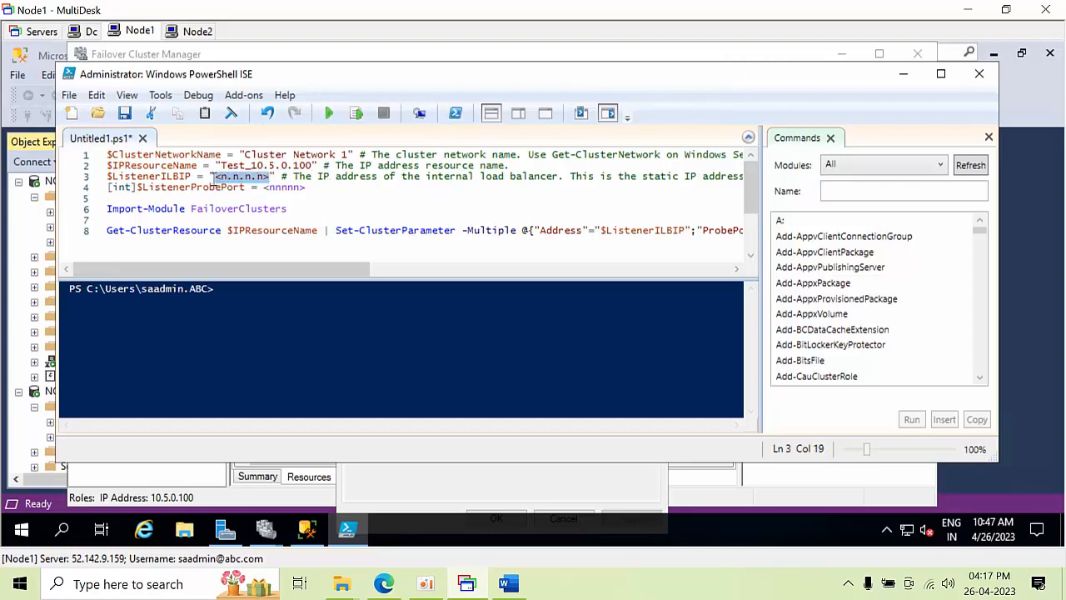
type("10")
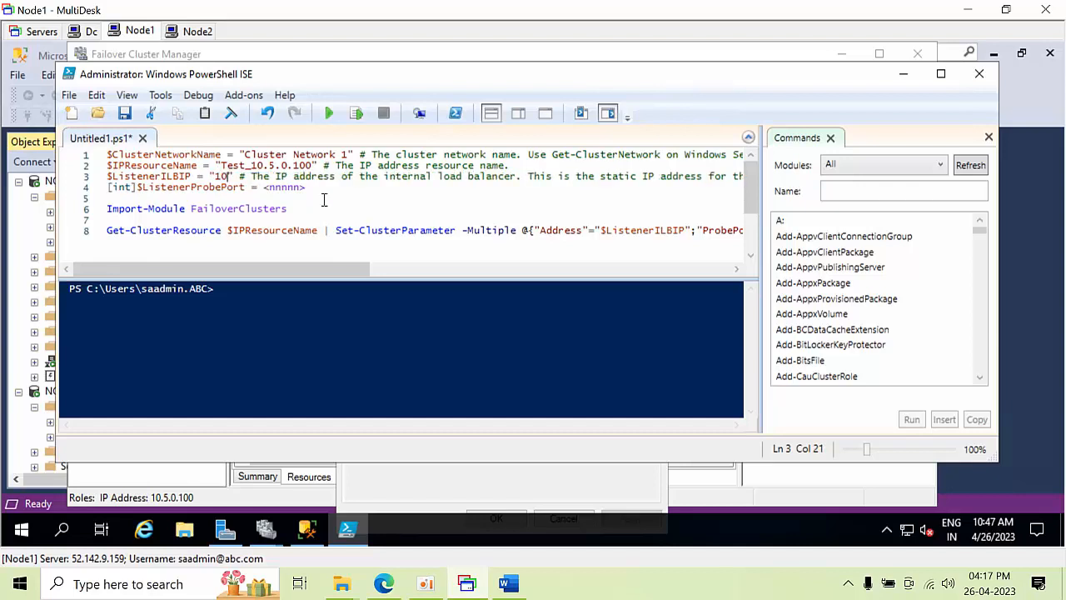
type(".5")
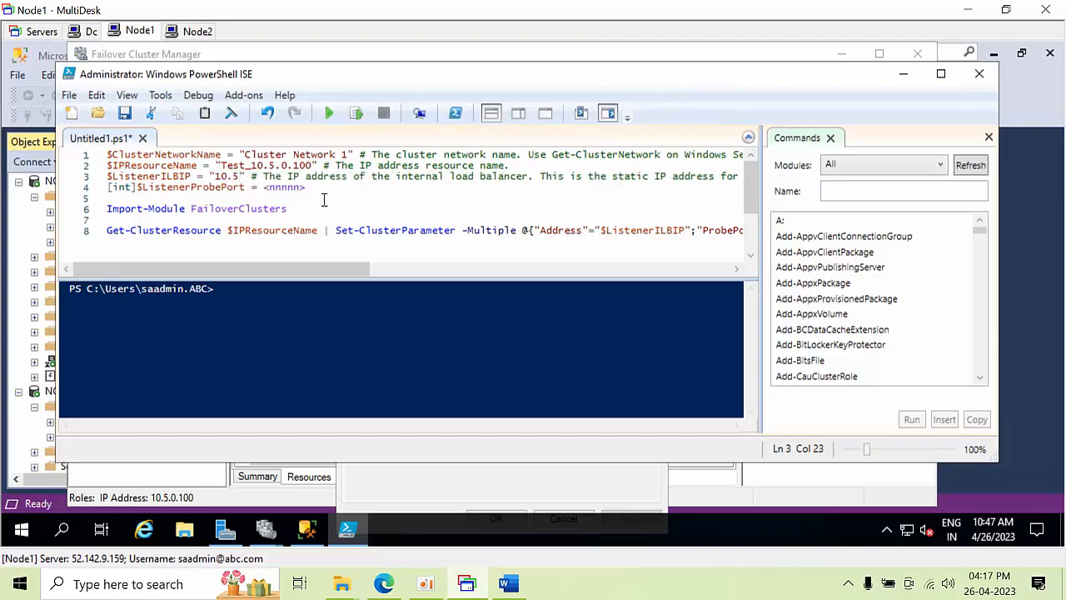
type(".0.1")
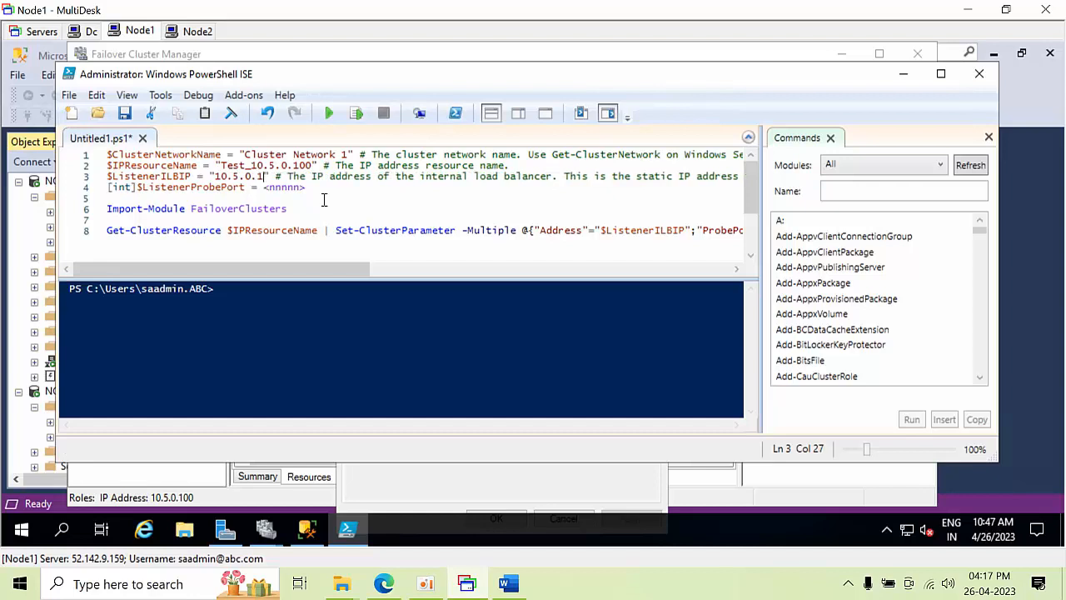
type("00")
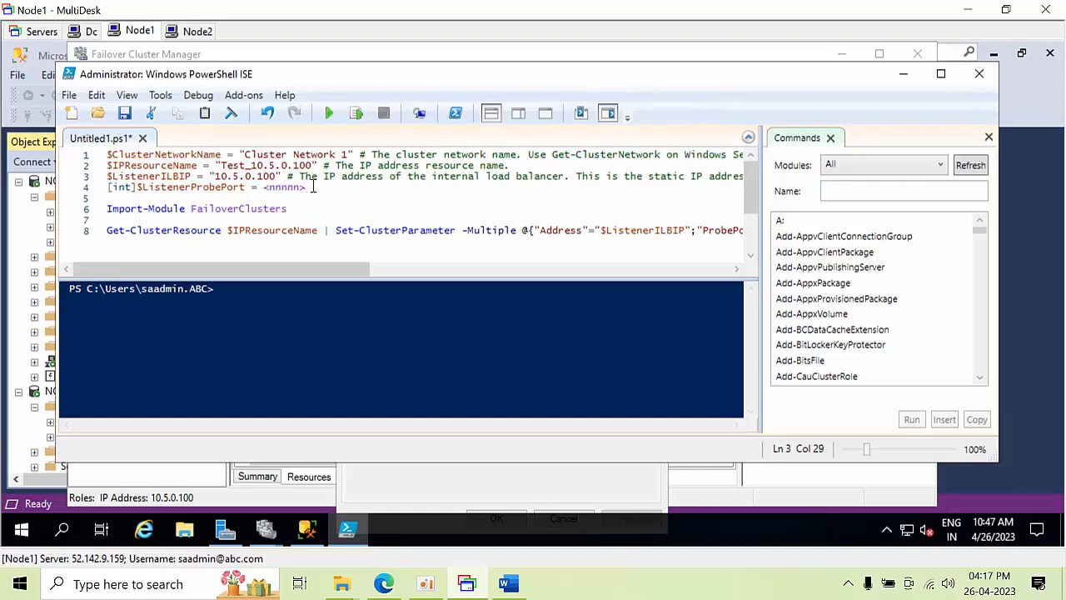
left_click_drag(305, 188, 265, 189)
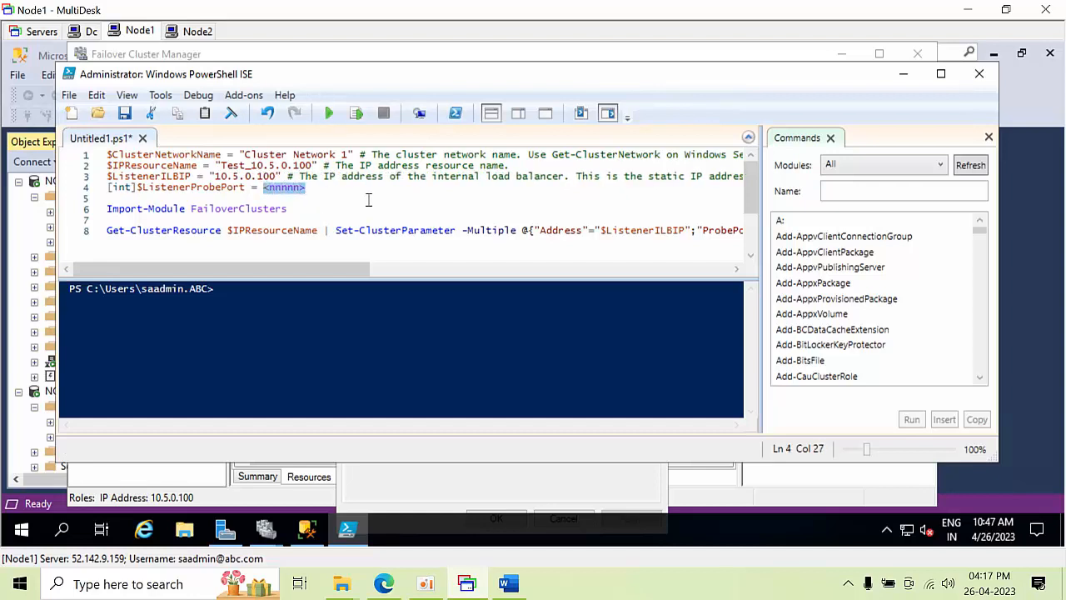
type("59999")
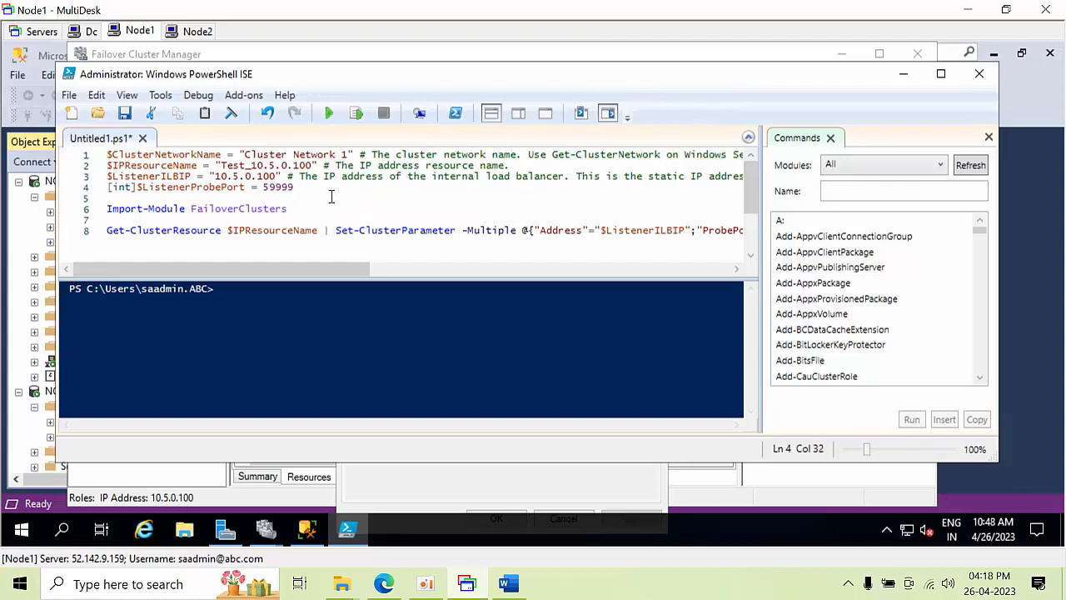
Switch to Edge, check the load balancer deployment in the Azure portal and open the deployed resource
left_click(384, 583)
left_click(208, 12)
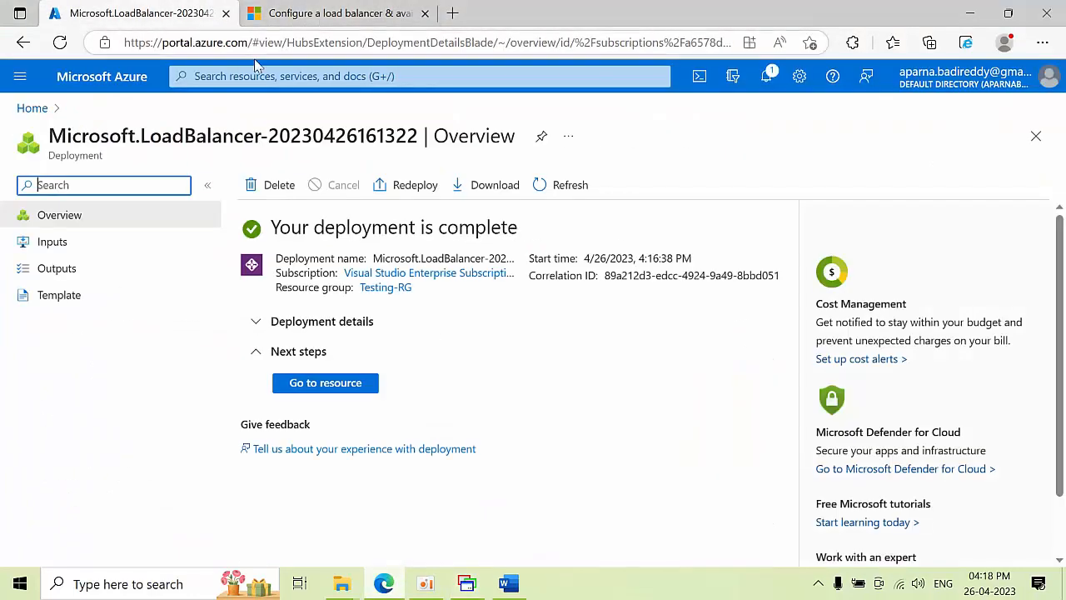
left_click(336, 388)
Return to Node1 in MultiDesk and run the completed listener script in PowerShell ISE
left_click(467, 583)
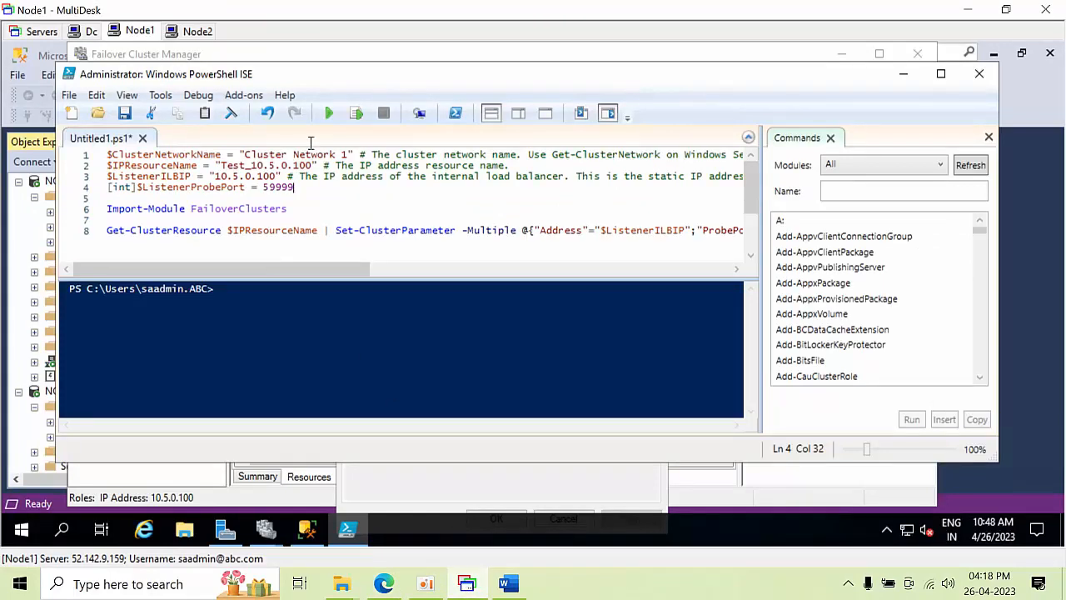
left_click(335, 119)
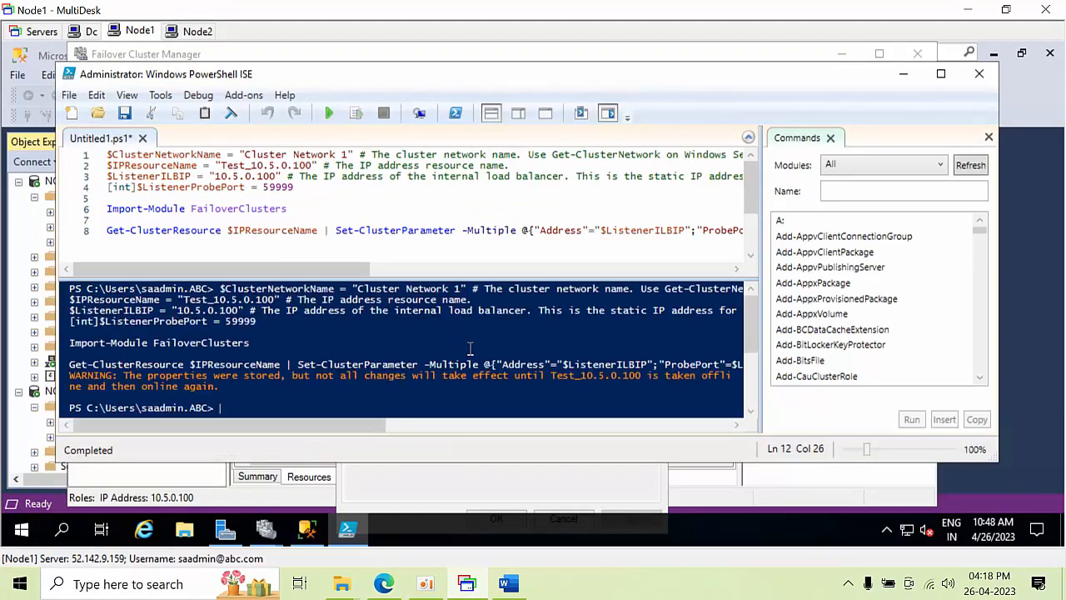
left_click_drag(163, 426, 207, 420)
In Failover Cluster Manager, take the listener's IP address resource offline and bring the Test resource back online
left_click(903, 73)
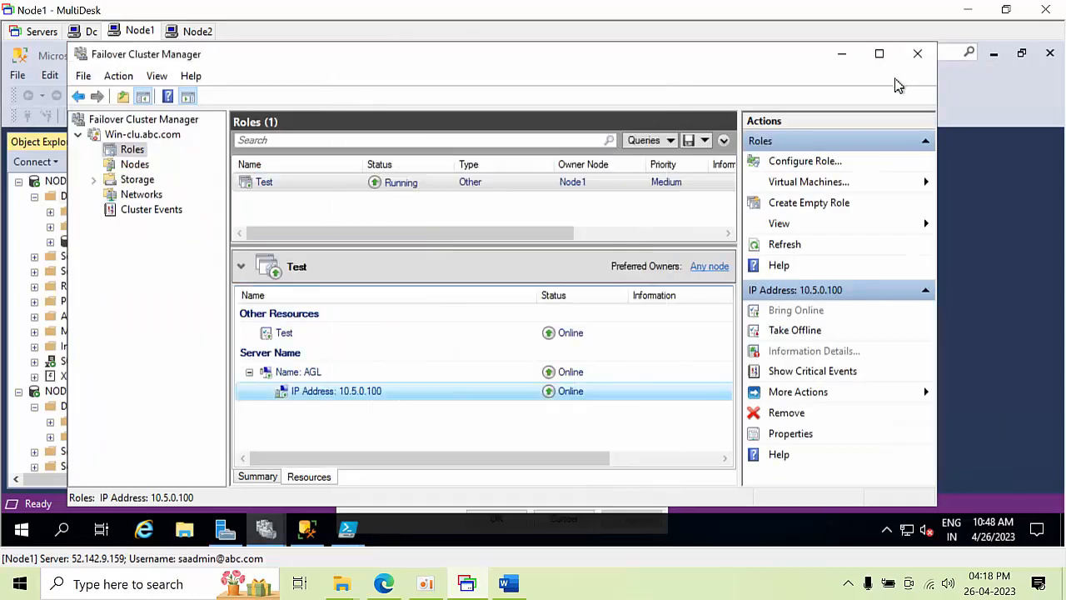
right_click(423, 396)
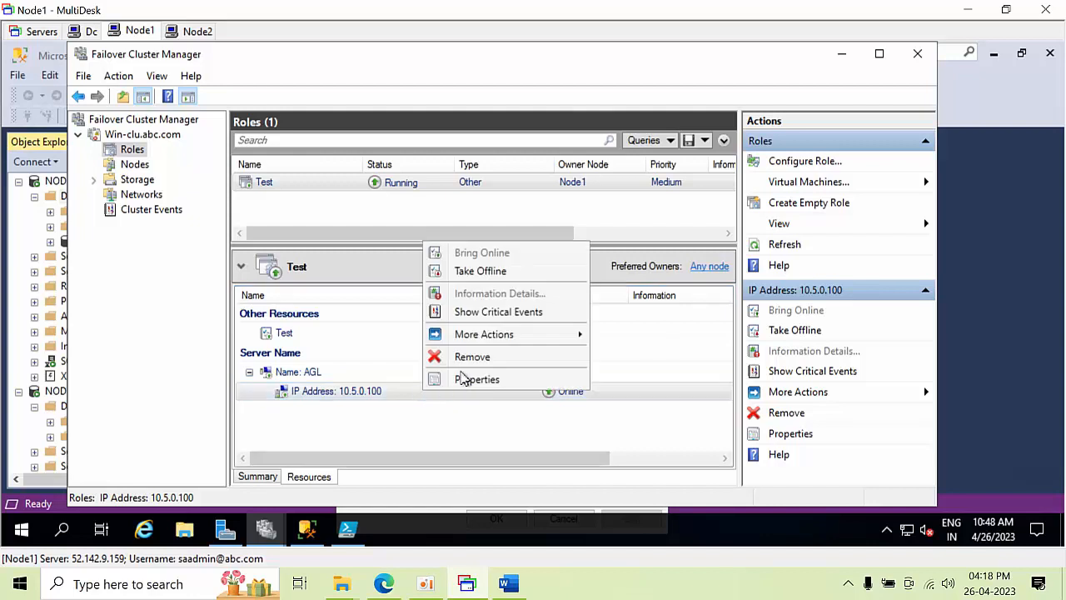
left_click(485, 273)
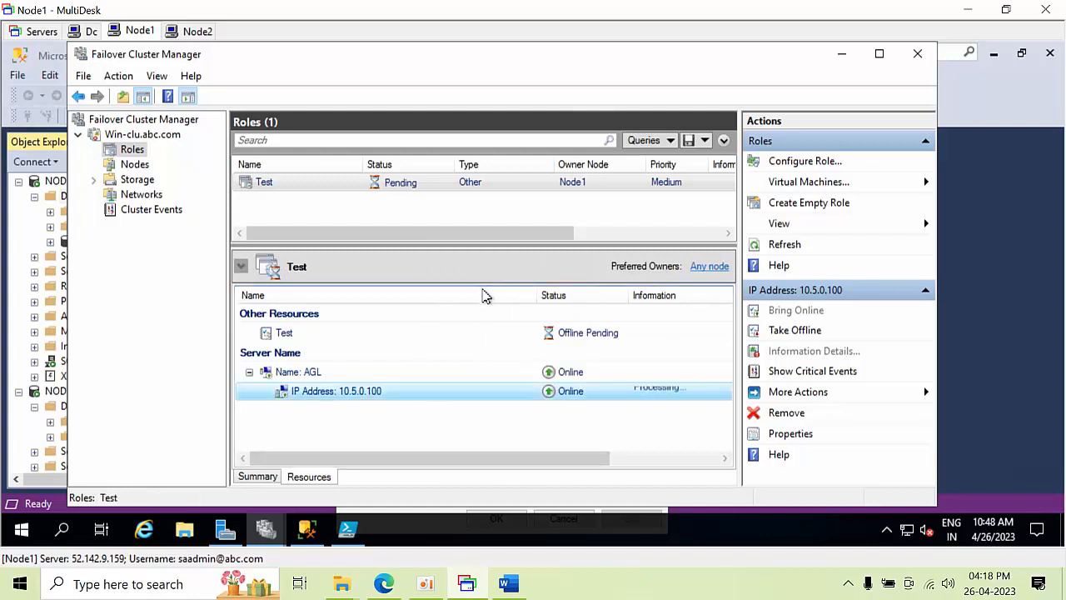
right_click(477, 340)
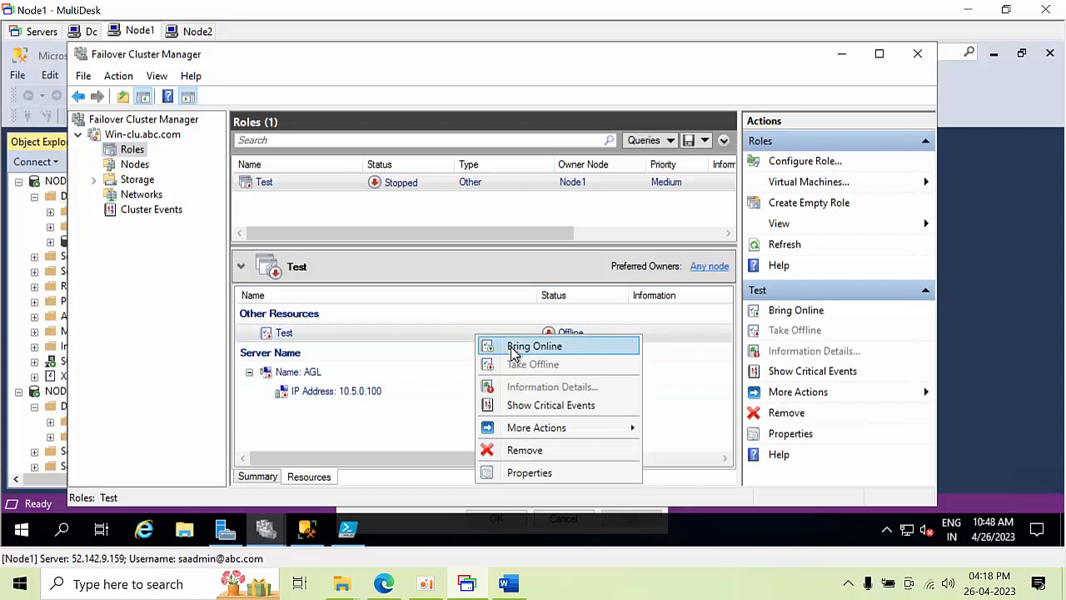
left_click(511, 345)
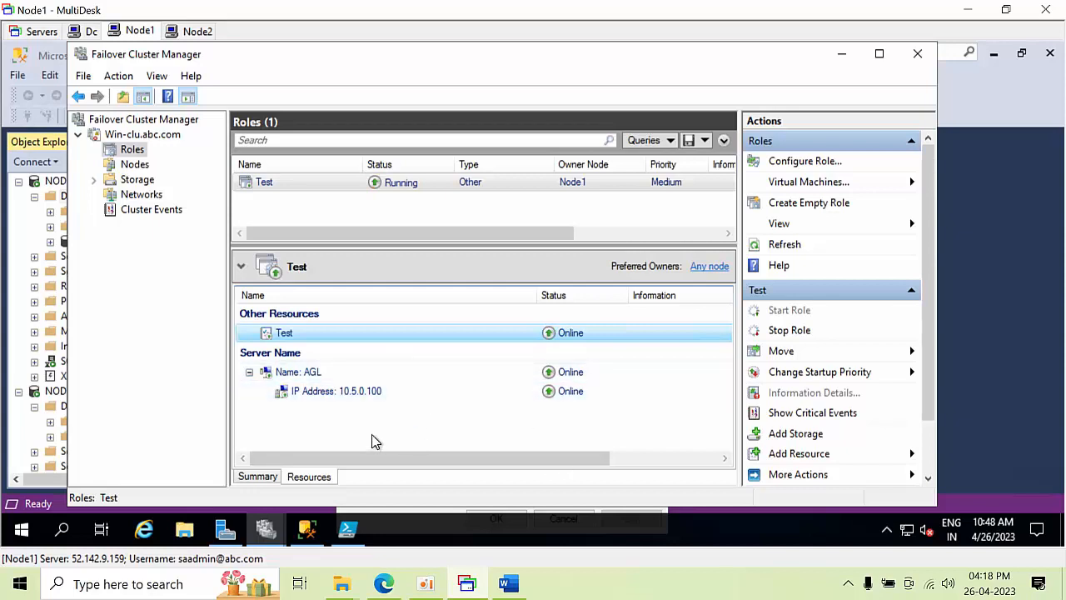
Switch to SQL Server Management Studio and connect Object Explorer to the AGL listener with Windows Authentication
left_click(308, 531)
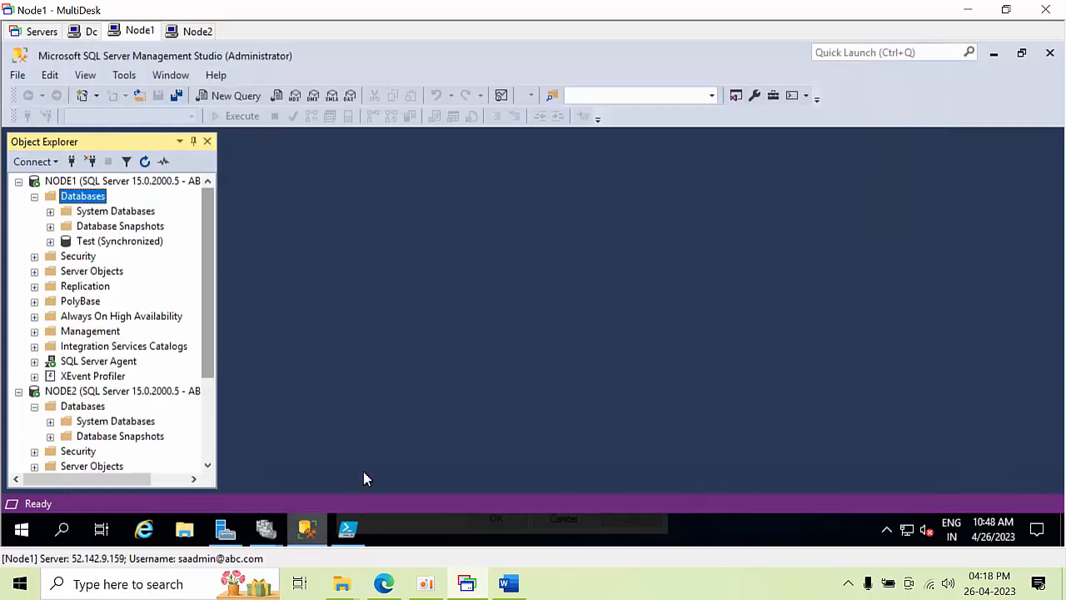
left_click(72, 163)
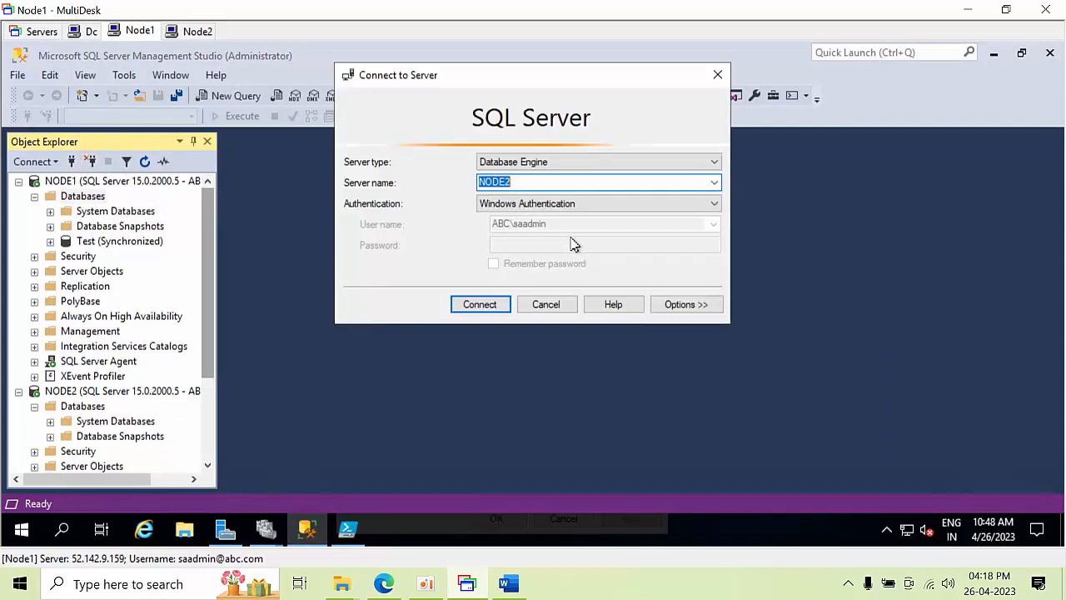
type("AGL")
key("Return")
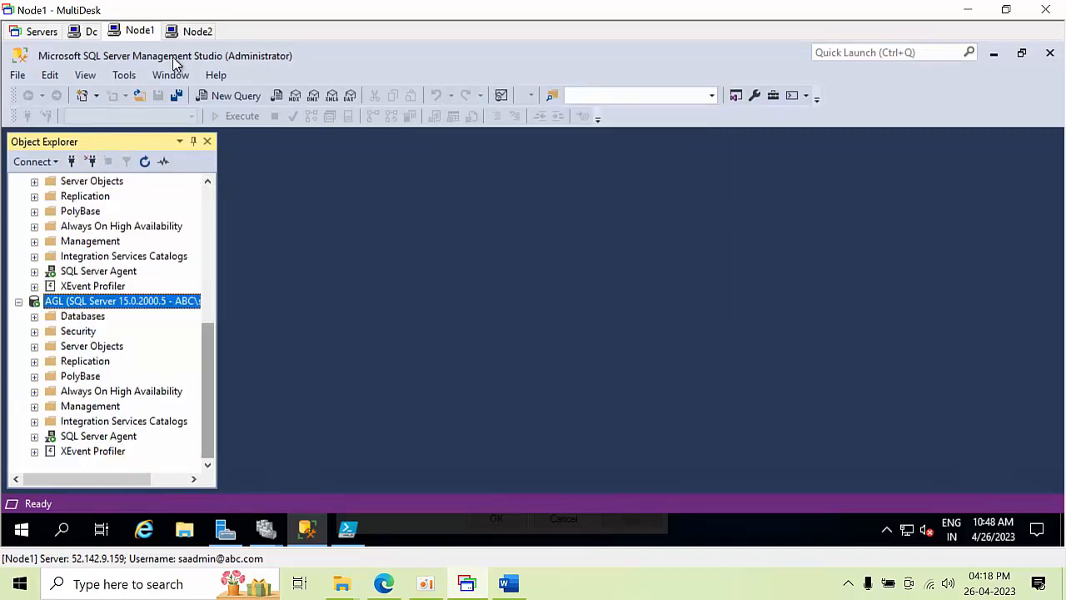
Switch to the Node2 session and connect Object Explorer to the AGL listener with Windows Authentication
left_click(200, 33)
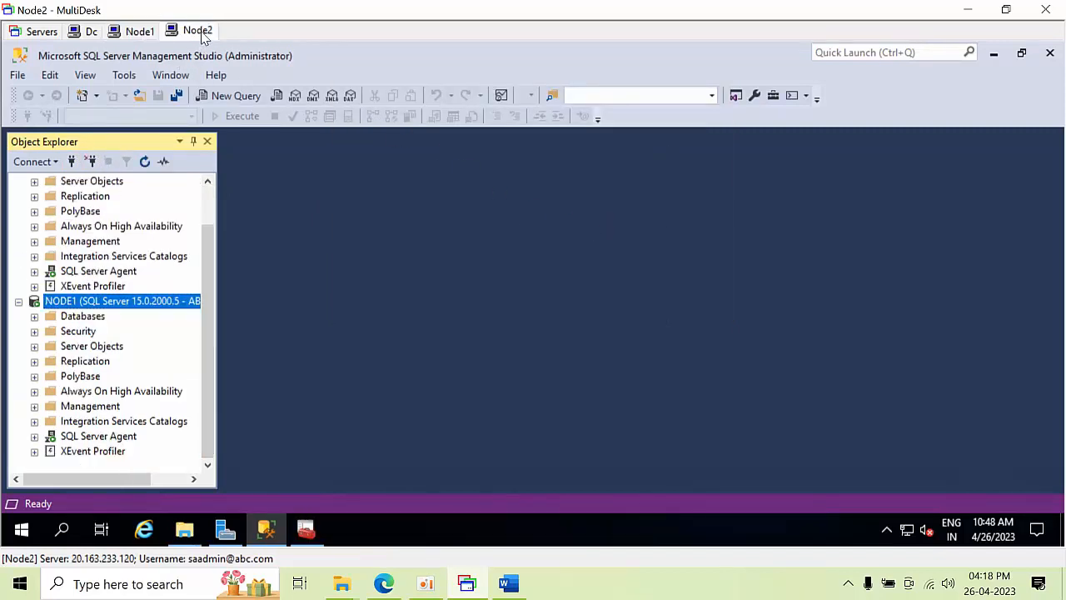
left_click(72, 161)
type("AGL")
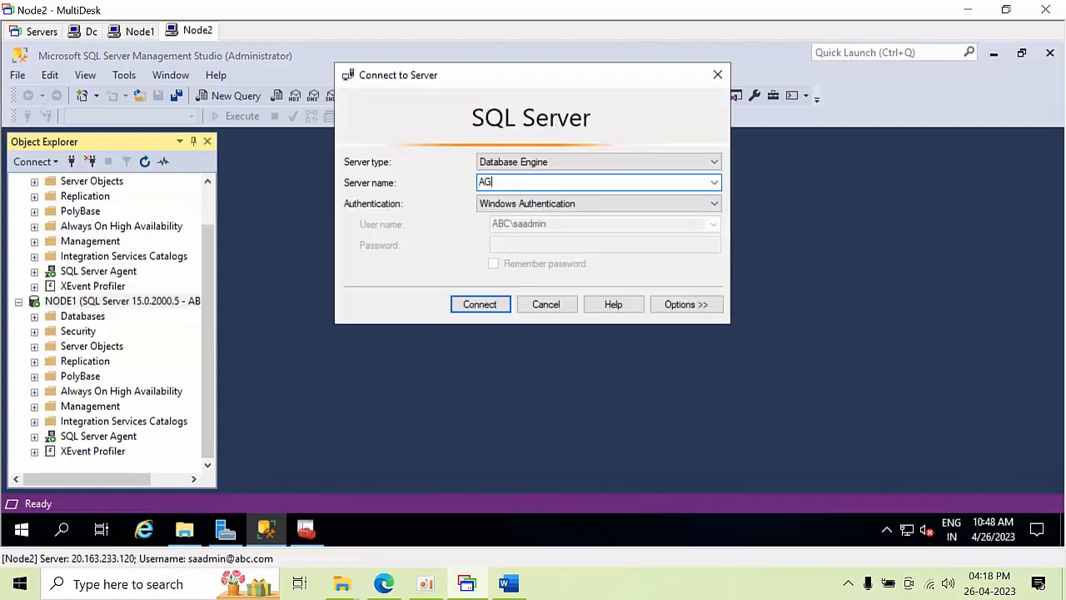
left_click(487, 305)
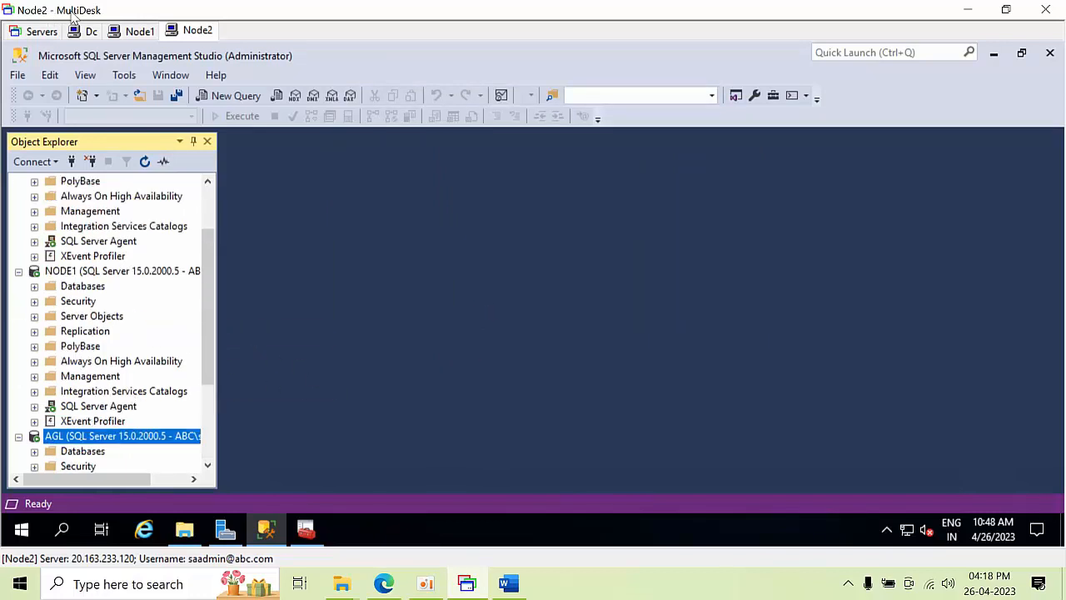
Return to the Node1 session and create a new database named Test2 on NODE1 with default settings
left_click(138, 31)
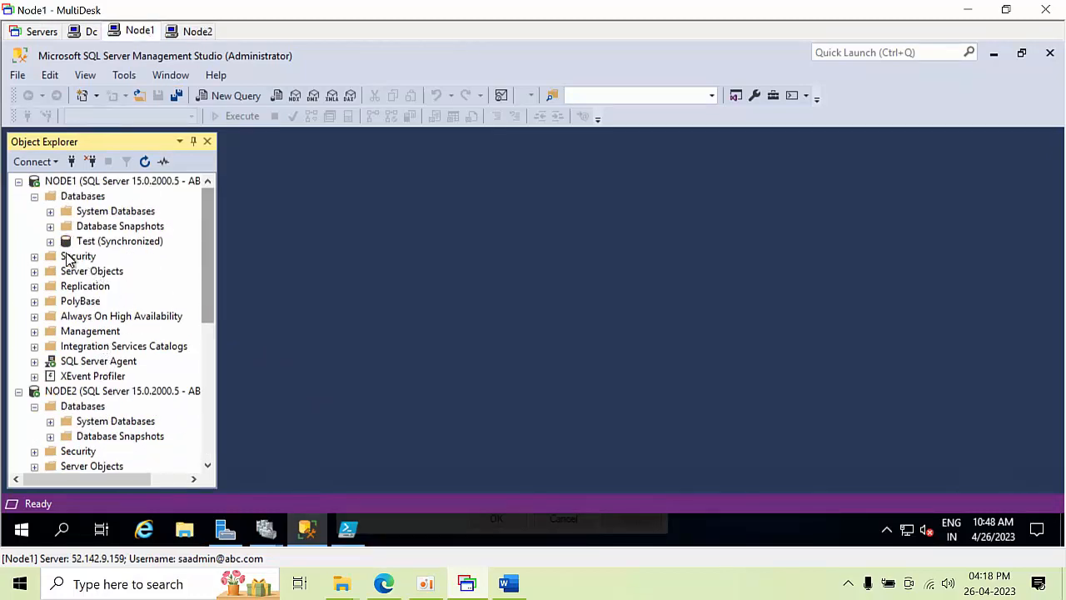
right_click(106, 232)
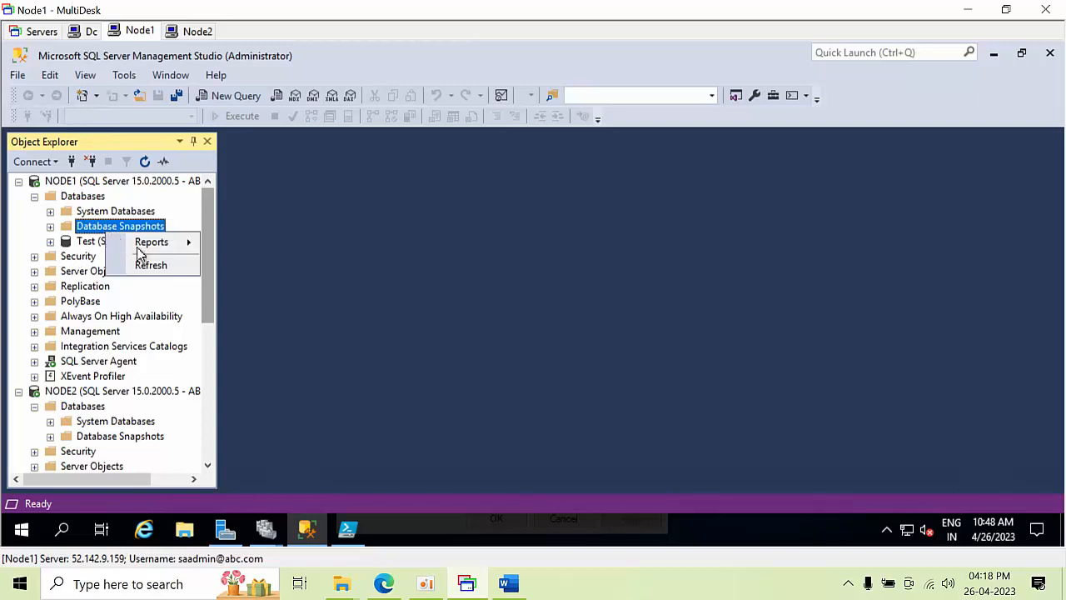
right_click(81, 197)
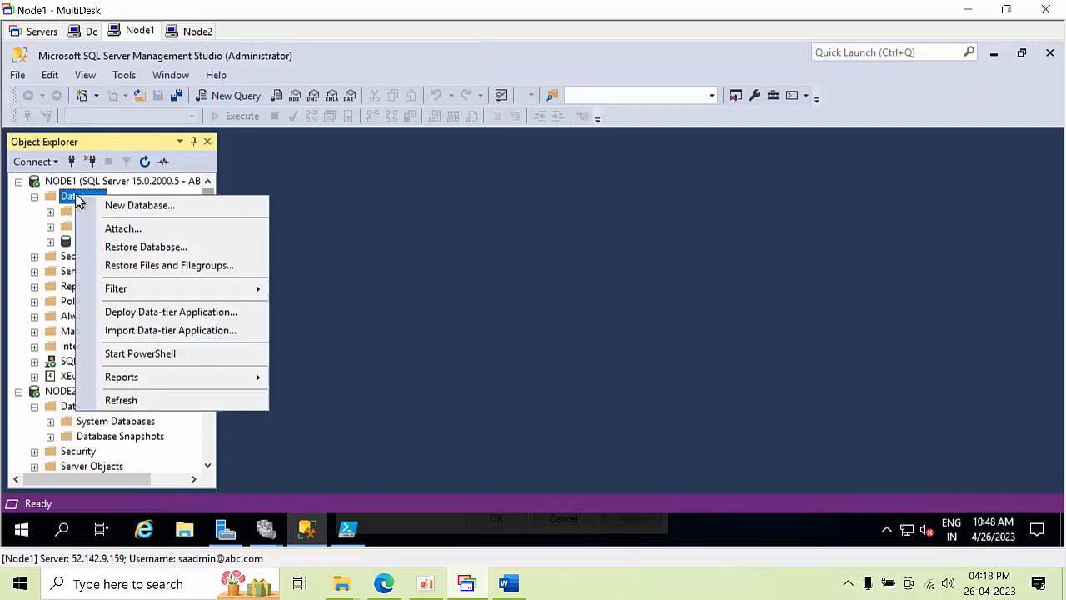
left_click(108, 202)
type("T")
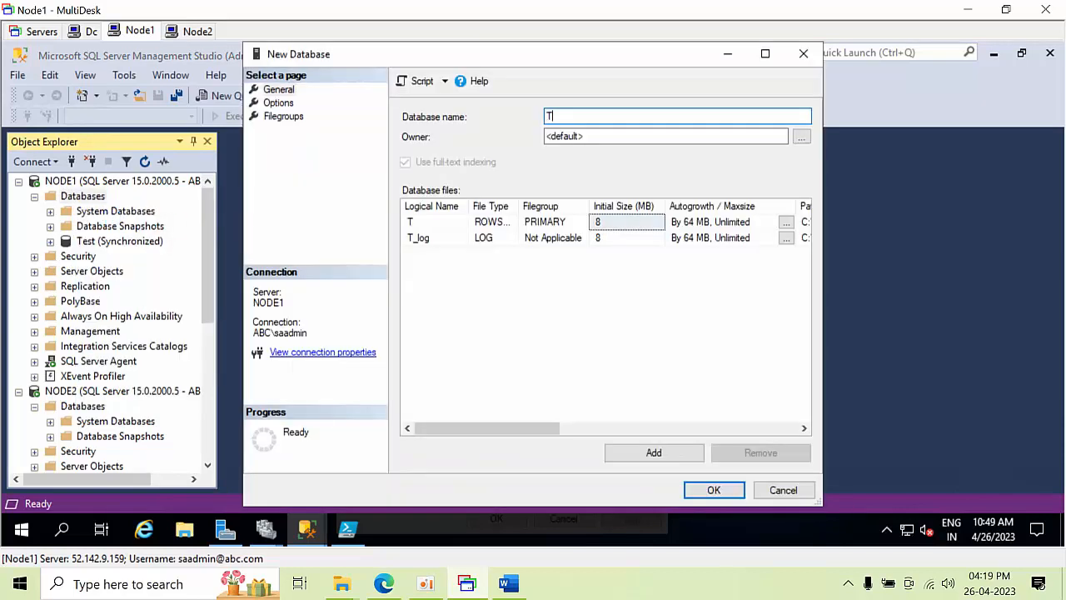
type("est2")
key("Return")
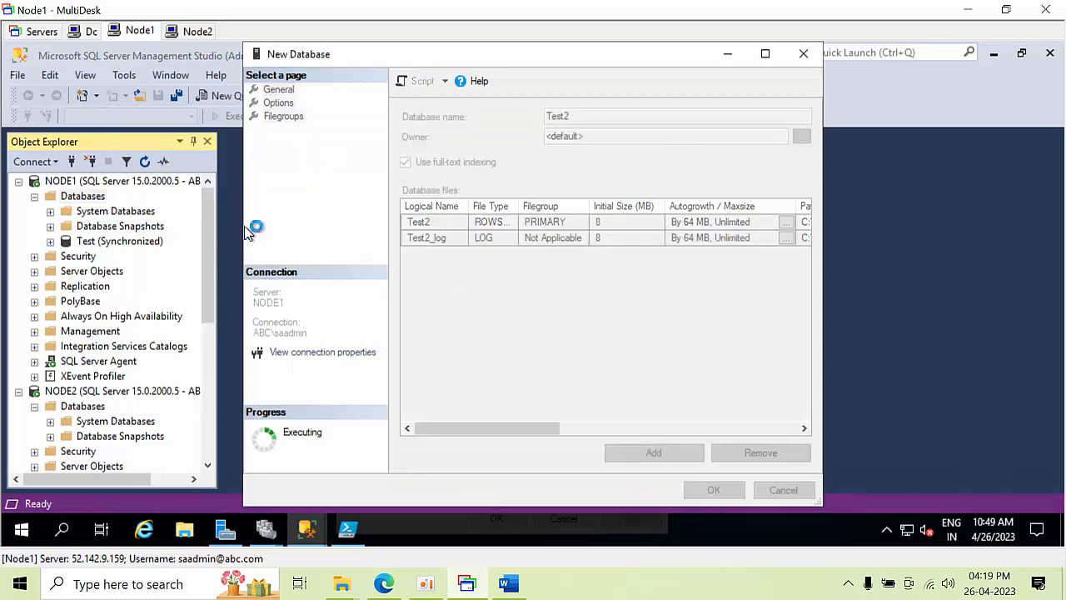
Take a full backup of the Test2 database to the default Test2.bak file
right_click(84, 261)
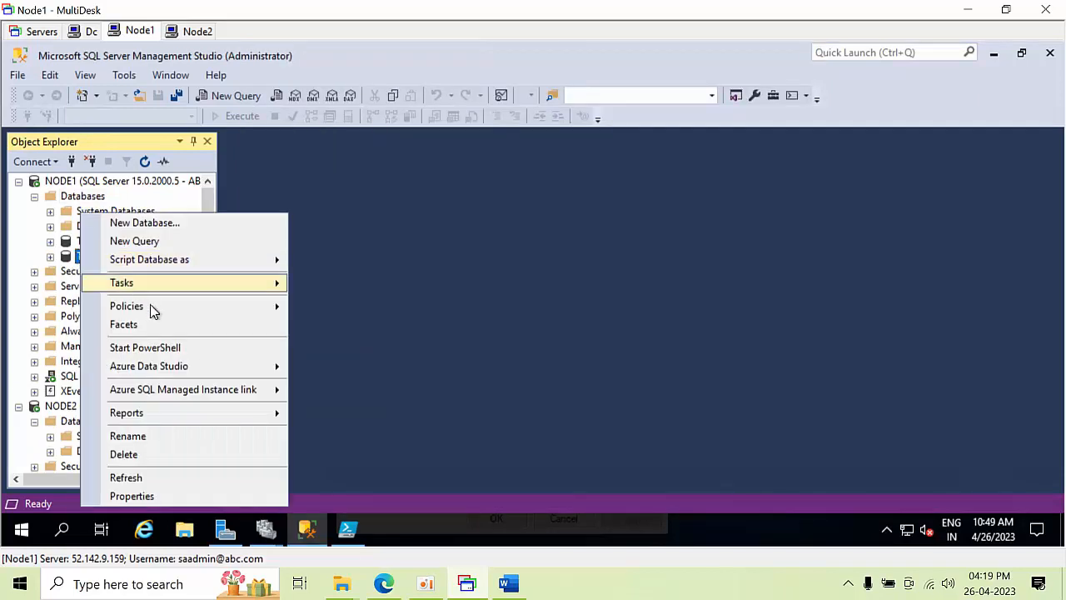
mouse_move(163, 285)
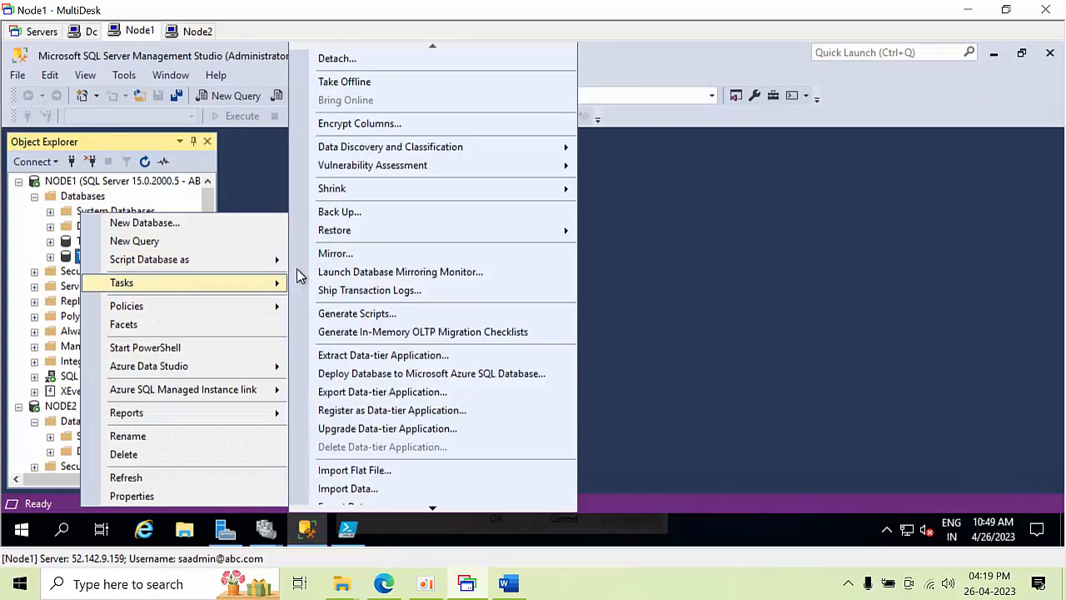
left_click(374, 213)
left_click(893, 490)
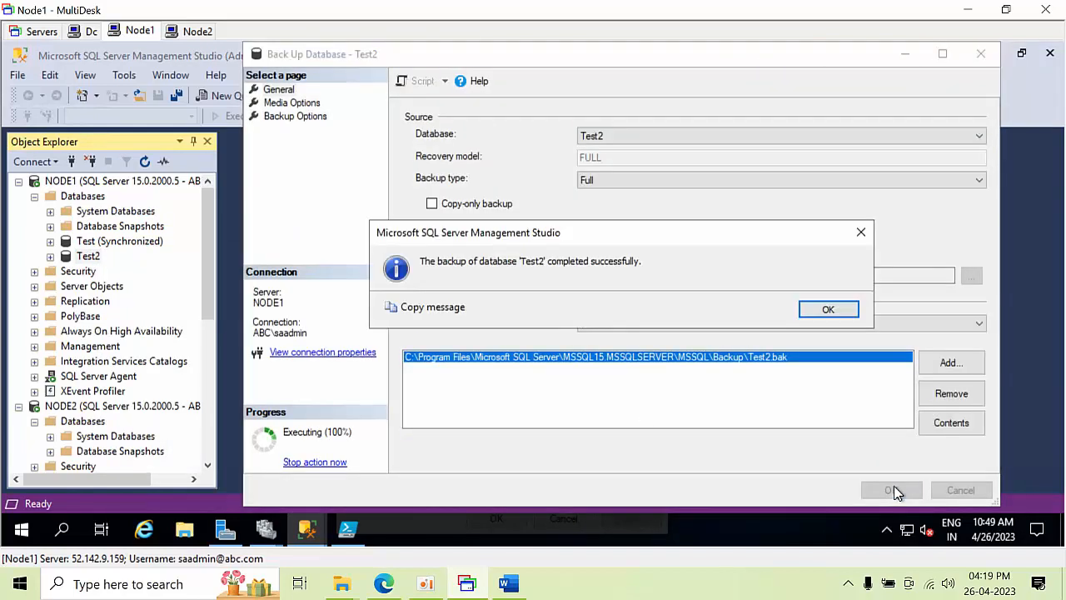
left_click(824, 309)
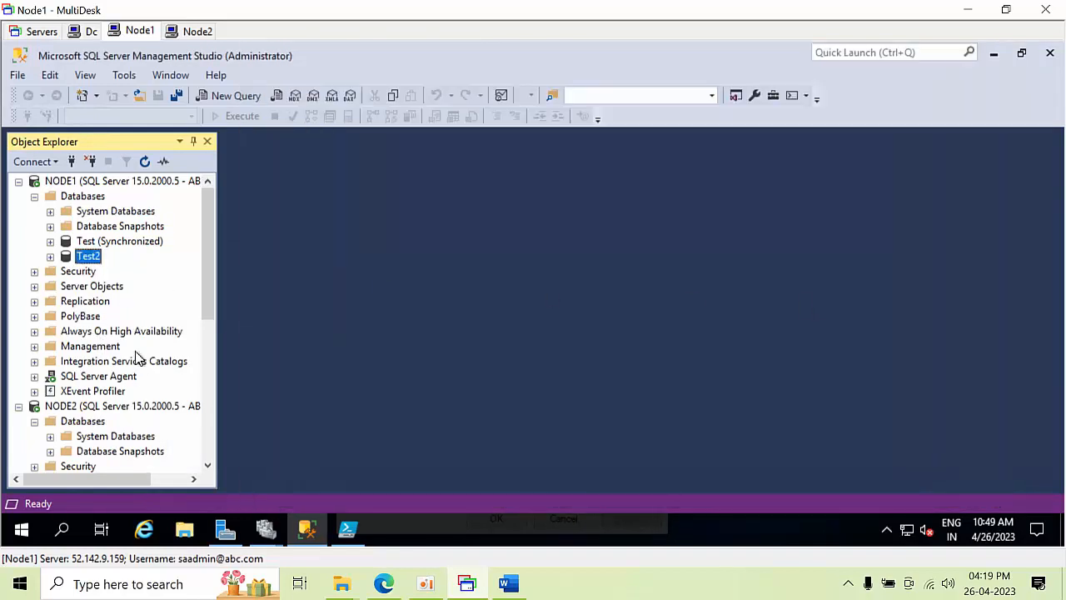
Start a new availability group on NODE1 with the wizard, name it Test2 and include the Test2 database
double_click(107, 336)
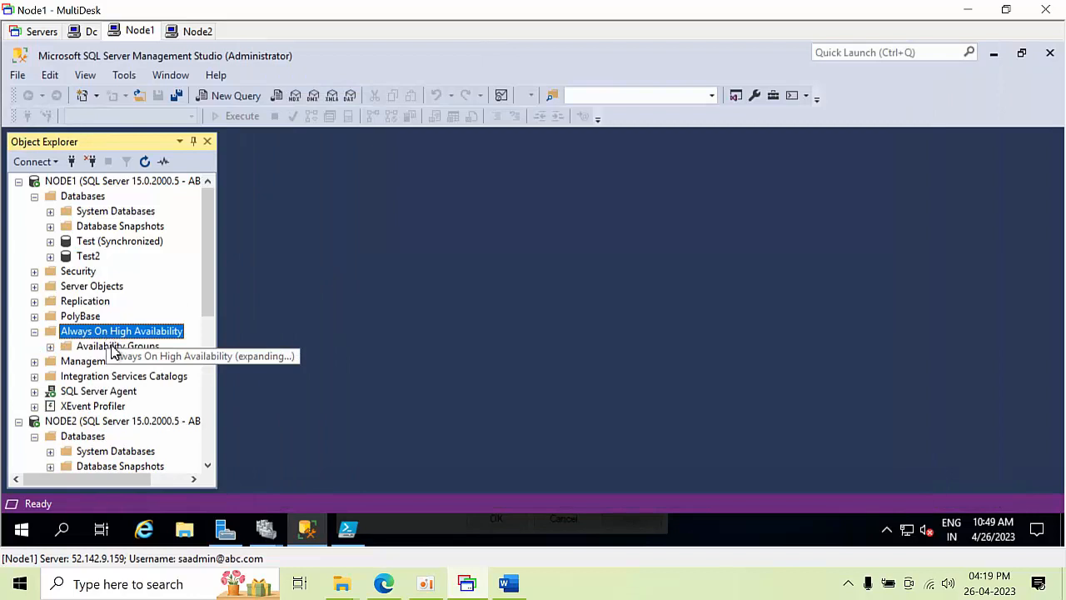
double_click(113, 347)
right_click(114, 350)
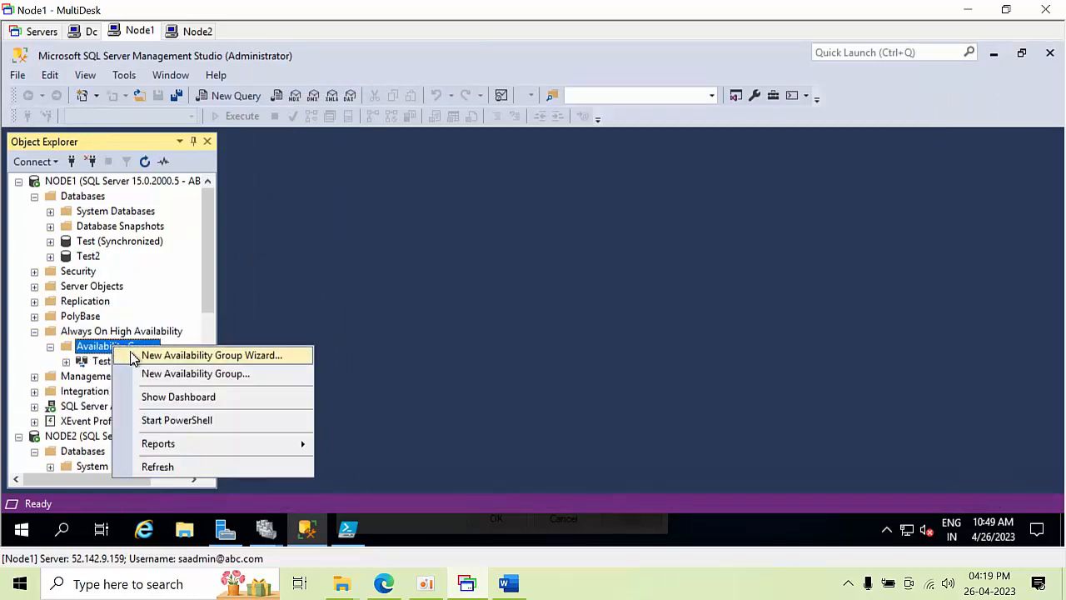
left_click(140, 354)
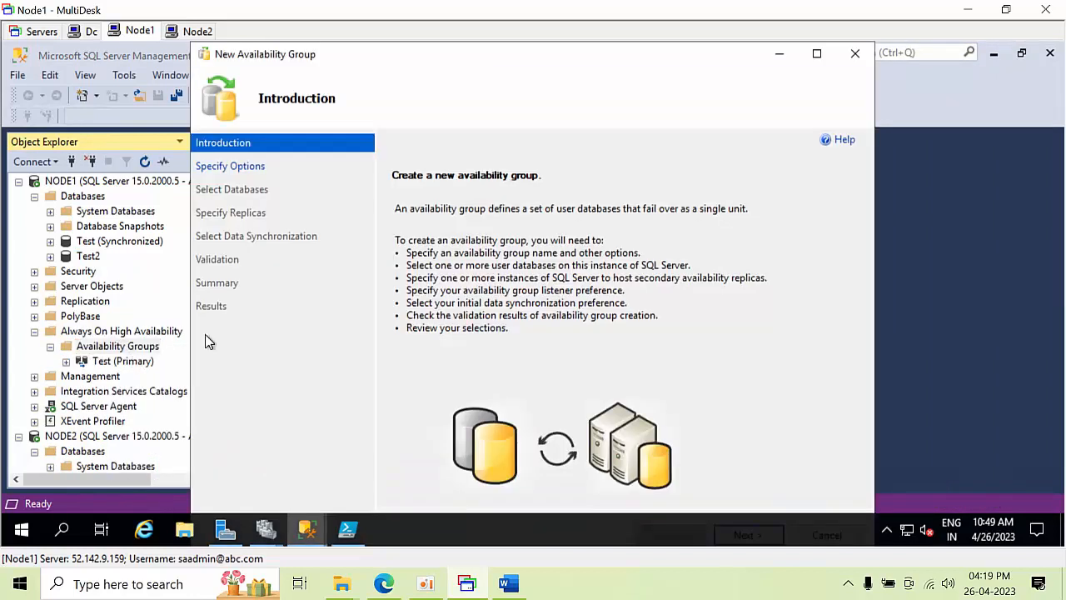
left_click(816, 55)
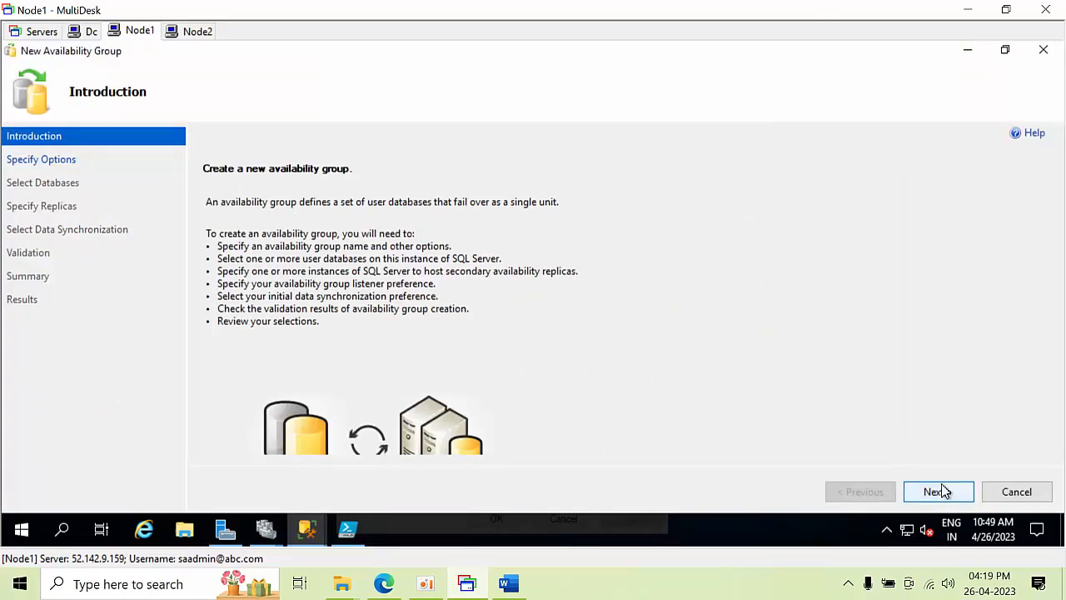
left_click(943, 491)
type("T")
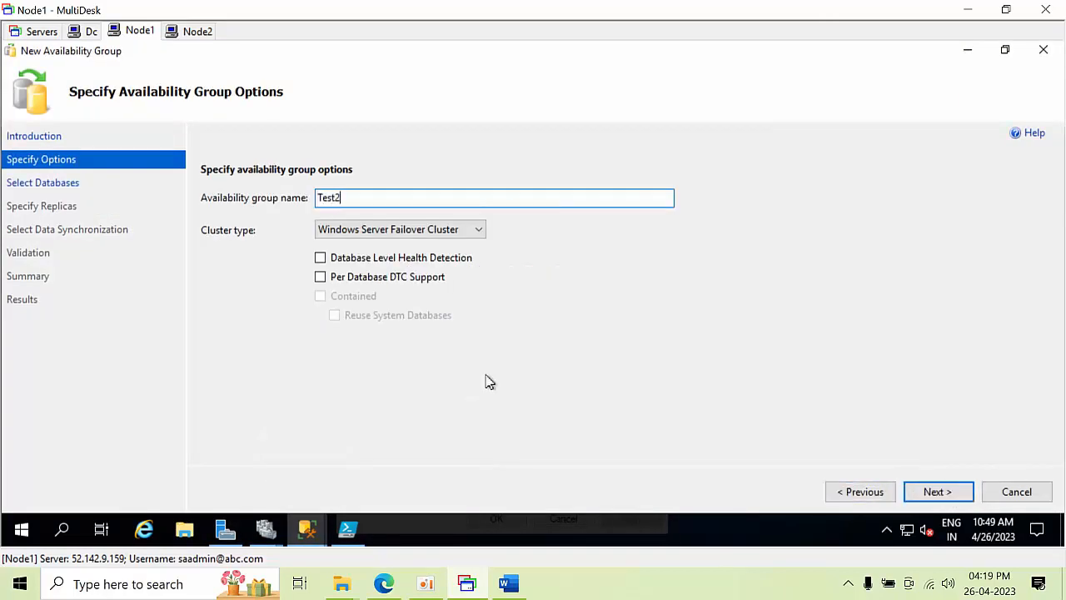
type("est2")
left_click(924, 497)
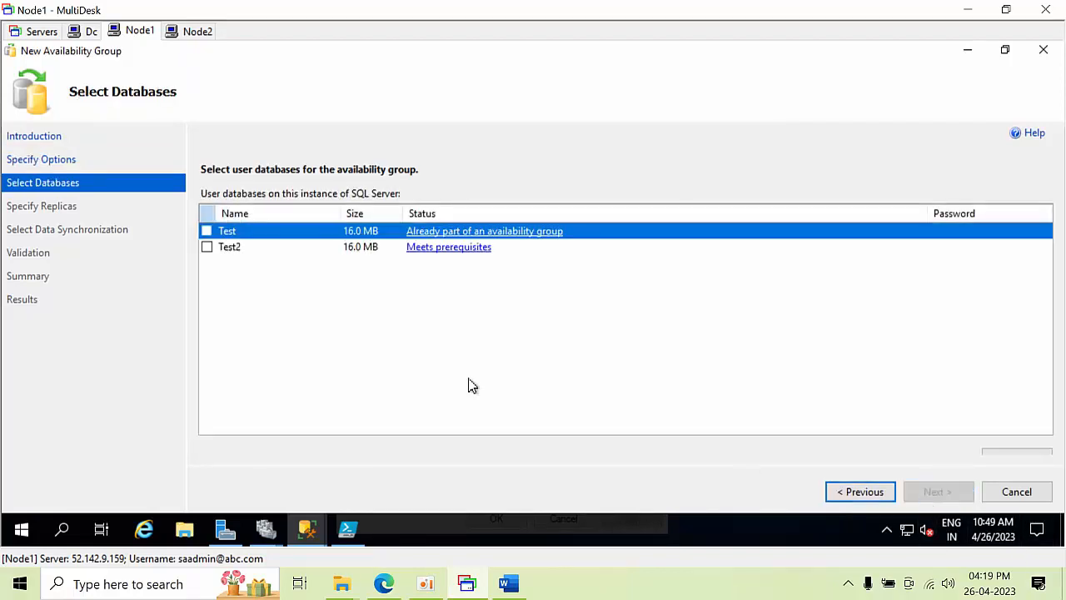
left_click(208, 248)
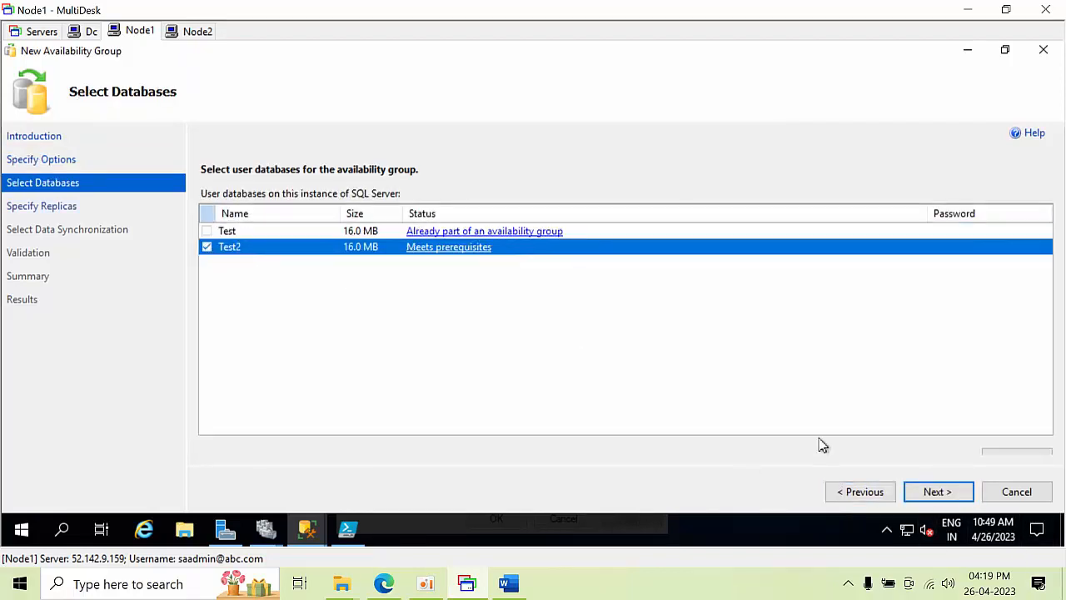
left_click(940, 492)
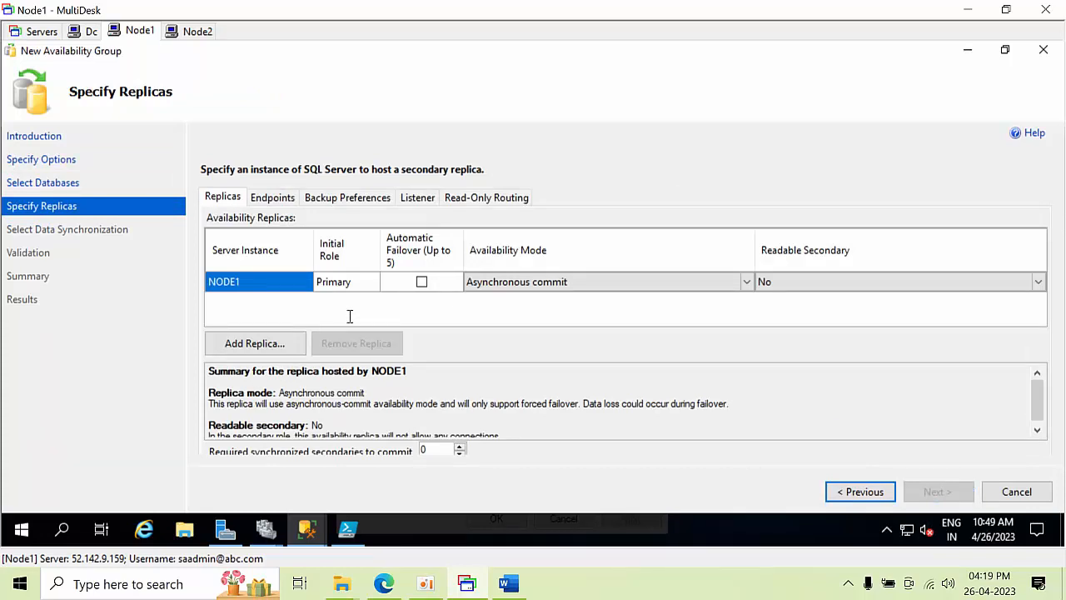
Add NODE2 as a secondary replica using Windows Authentication and enable automatic failover for both NODE1 and NODE2
left_click(423, 284)
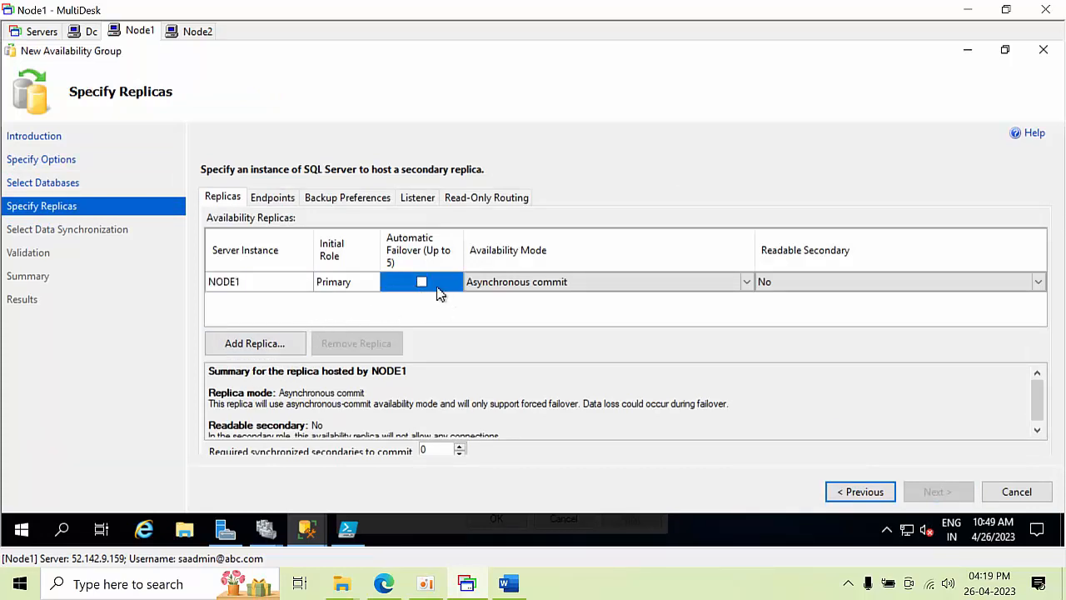
left_click(422, 282)
left_click(279, 350)
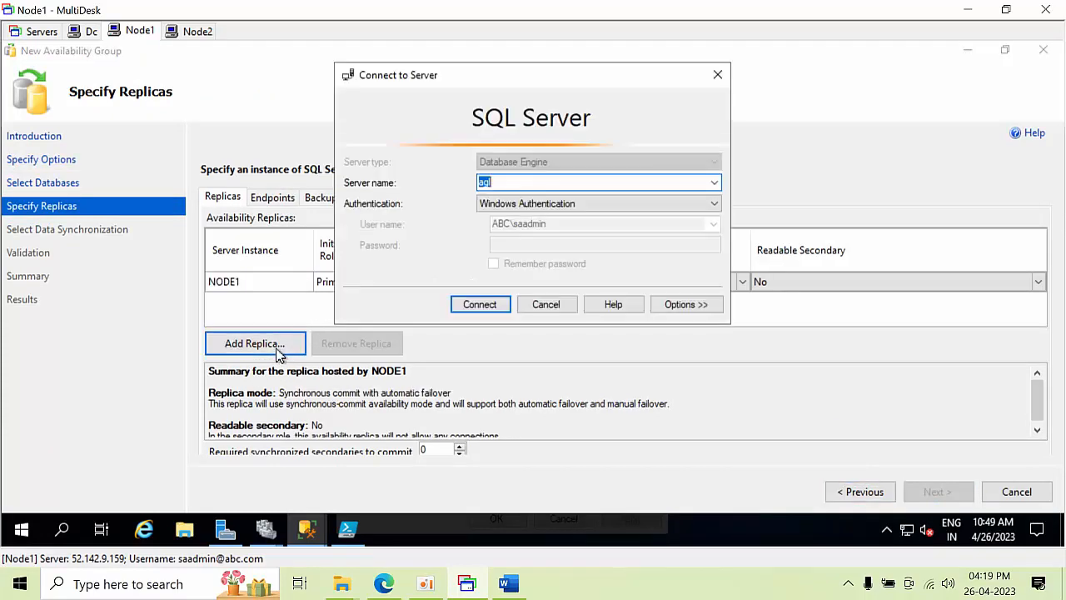
left_click(714, 183)
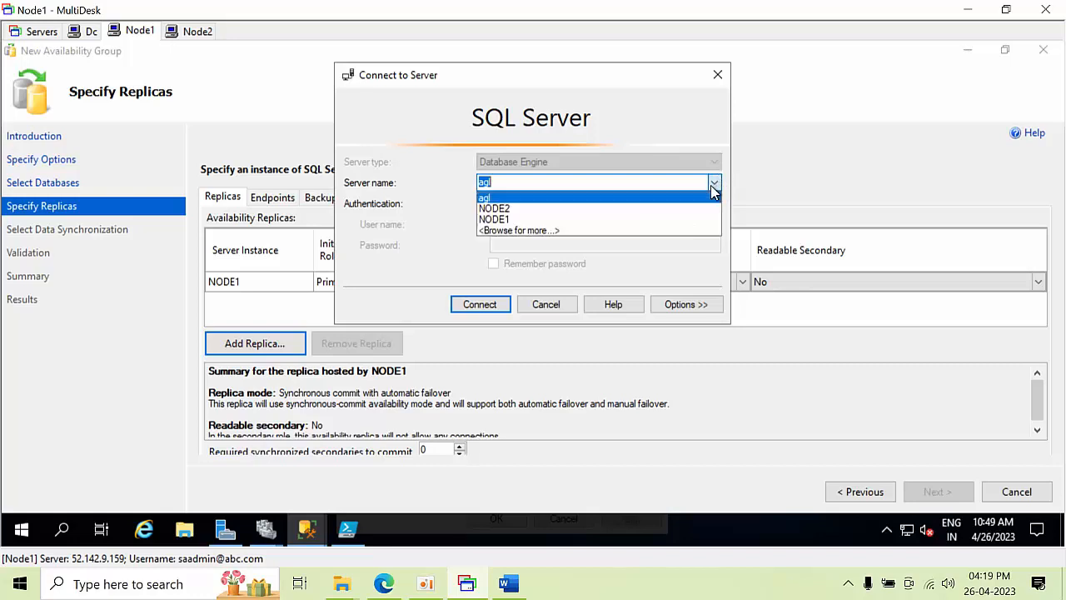
left_click(550, 209)
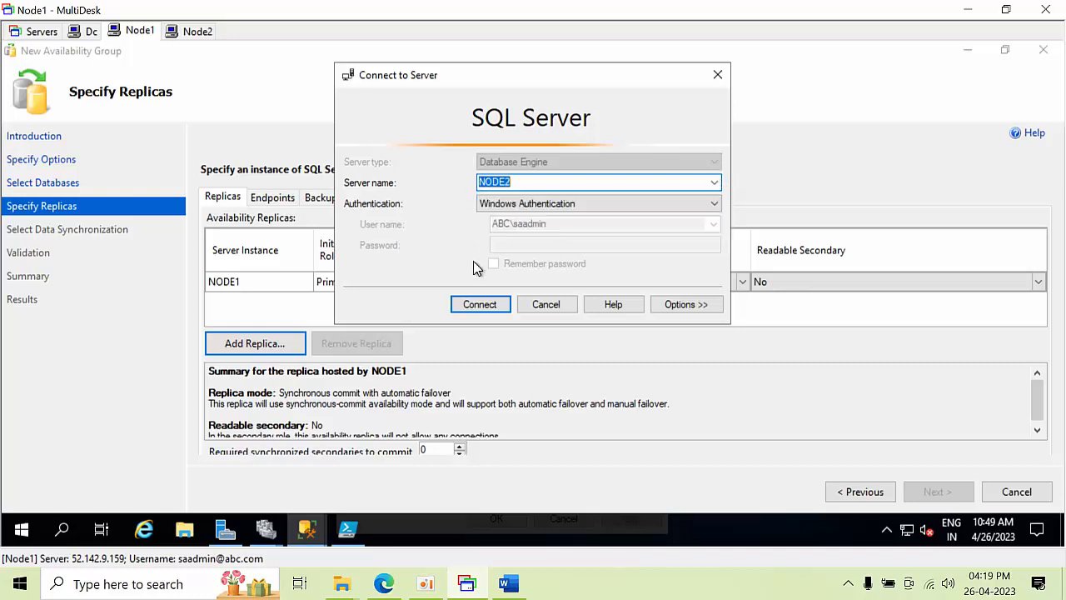
left_click(481, 303)
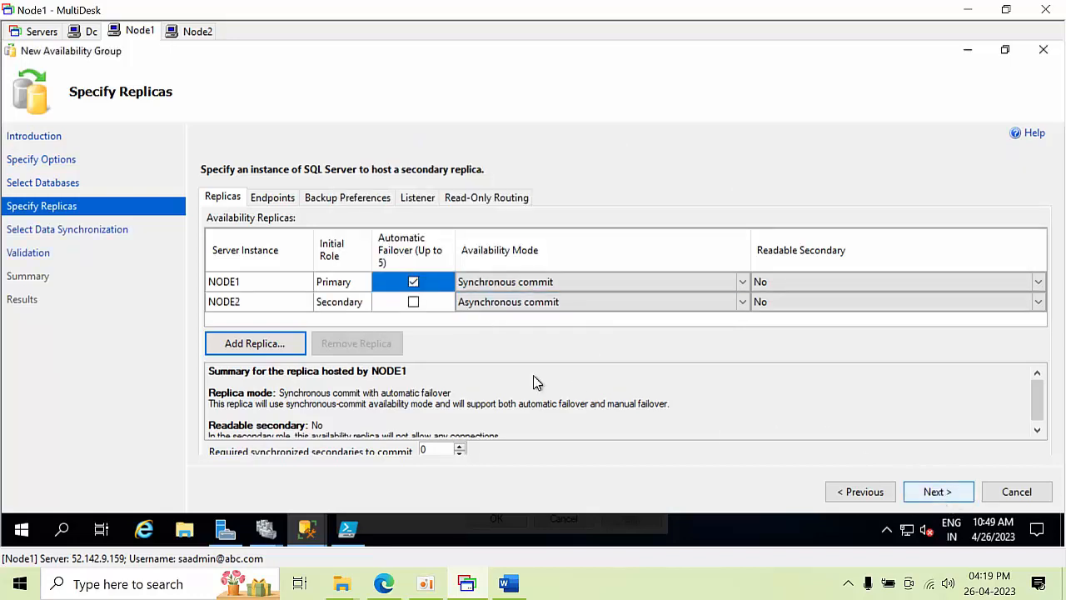
left_click(413, 301)
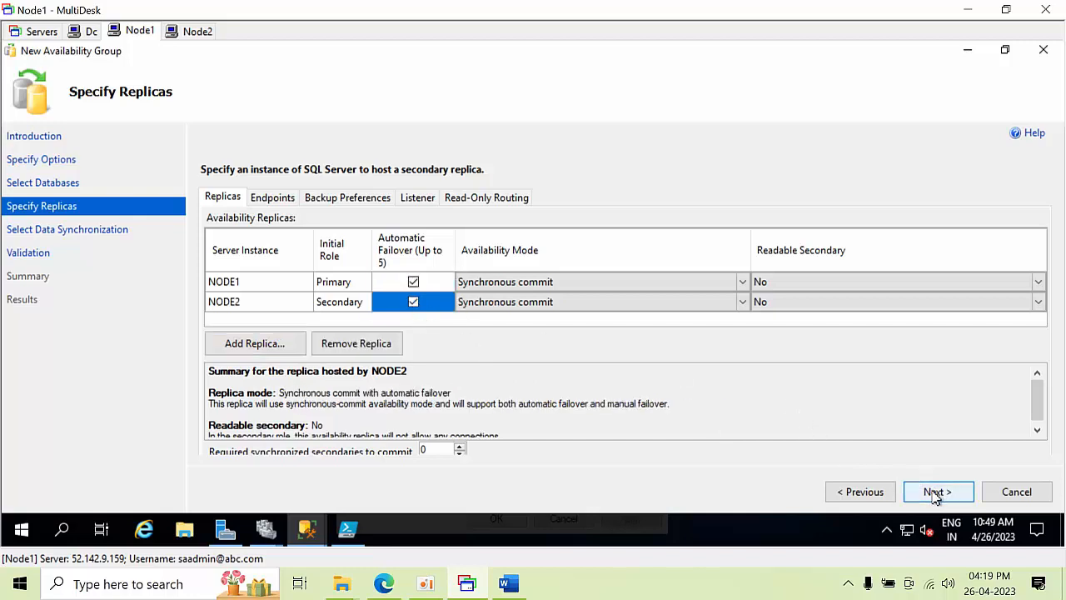
Accept the default data synchronization, run the validation and finish creating the Test2 availability group
left_click(936, 493)
left_click(946, 501)
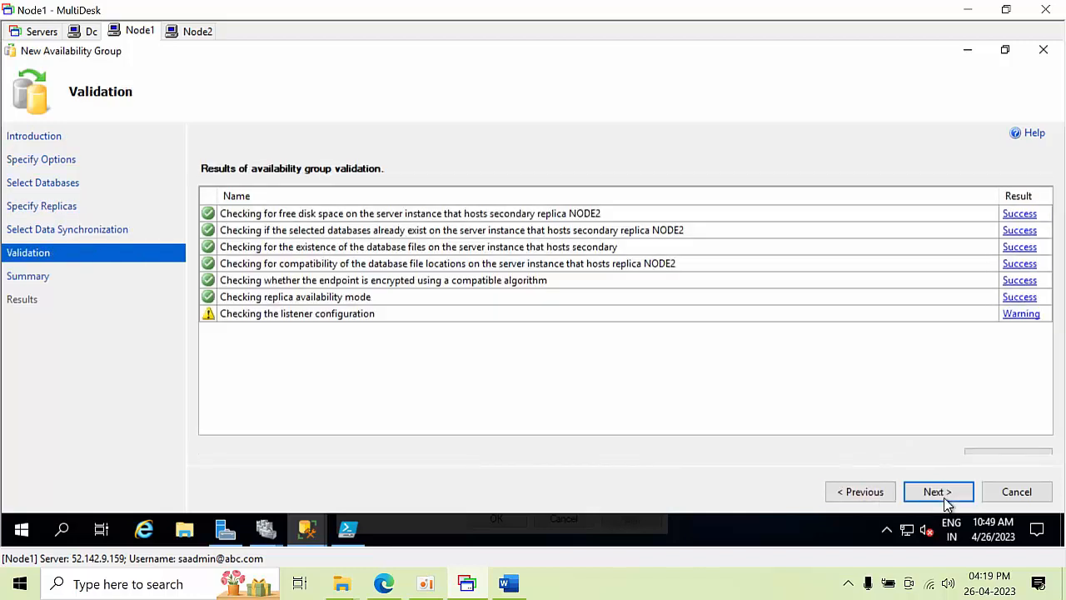
left_click(947, 502)
left_click(951, 496)
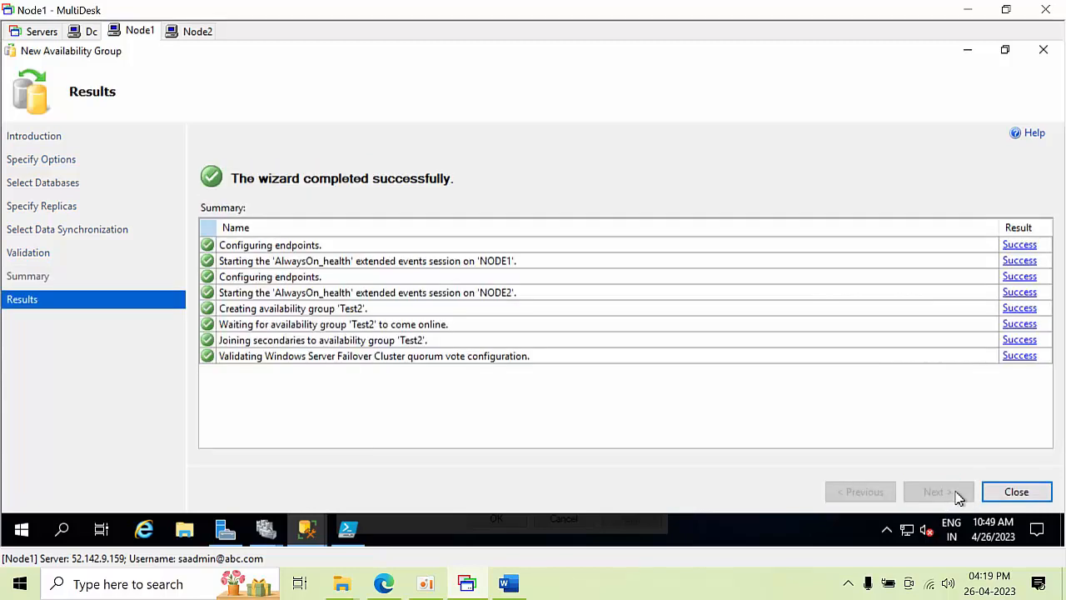
left_click(1013, 492)
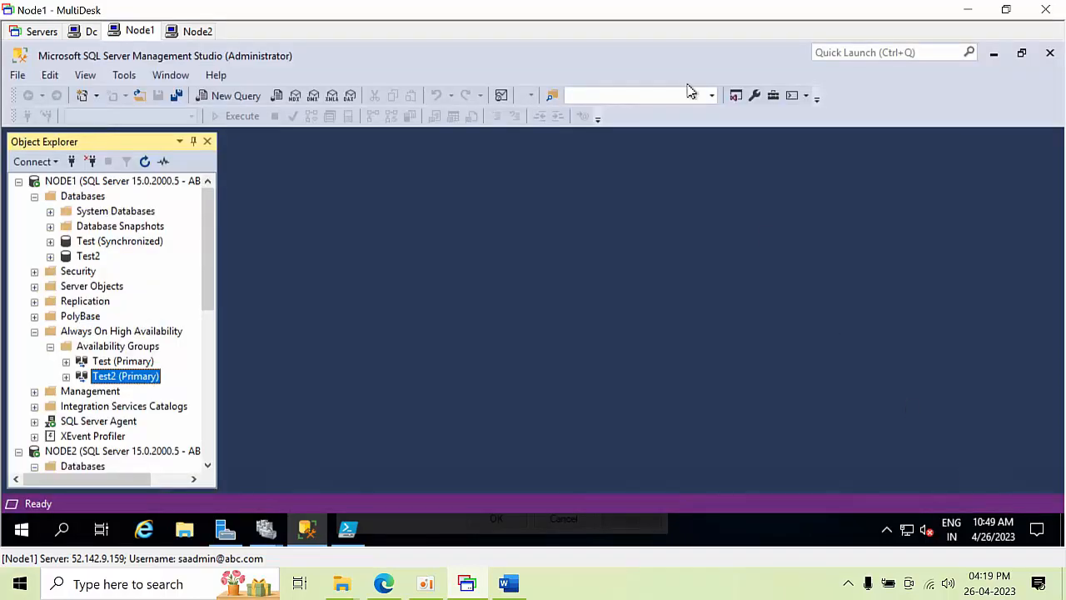
Start a new listener for the Test2 availability group with DNS name AGL2, port 1433 and Static IP network mode
double_click(114, 378)
right_click(132, 422)
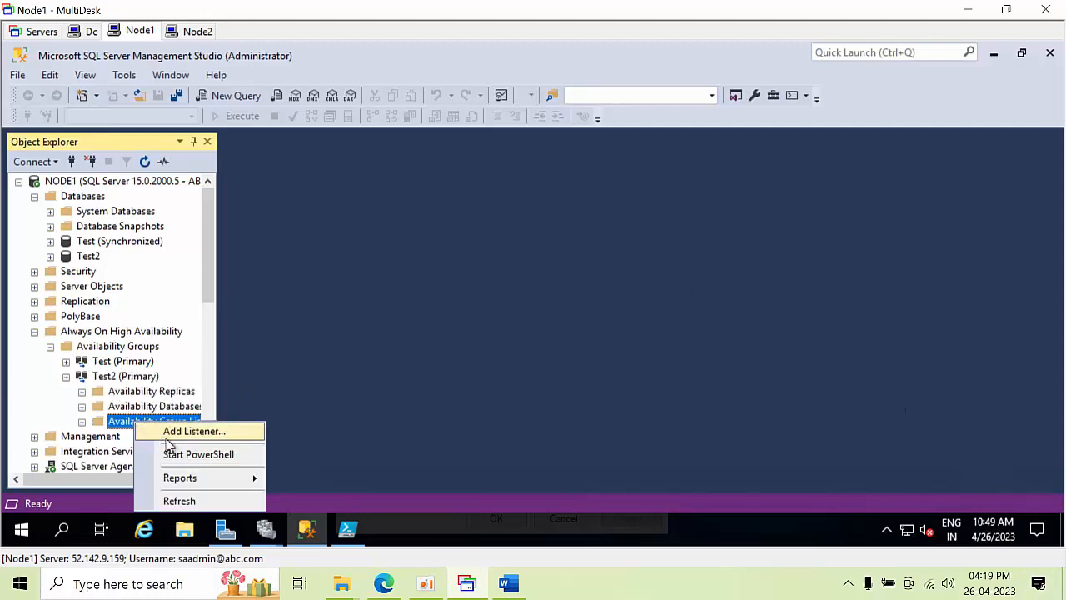
left_click(165, 435)
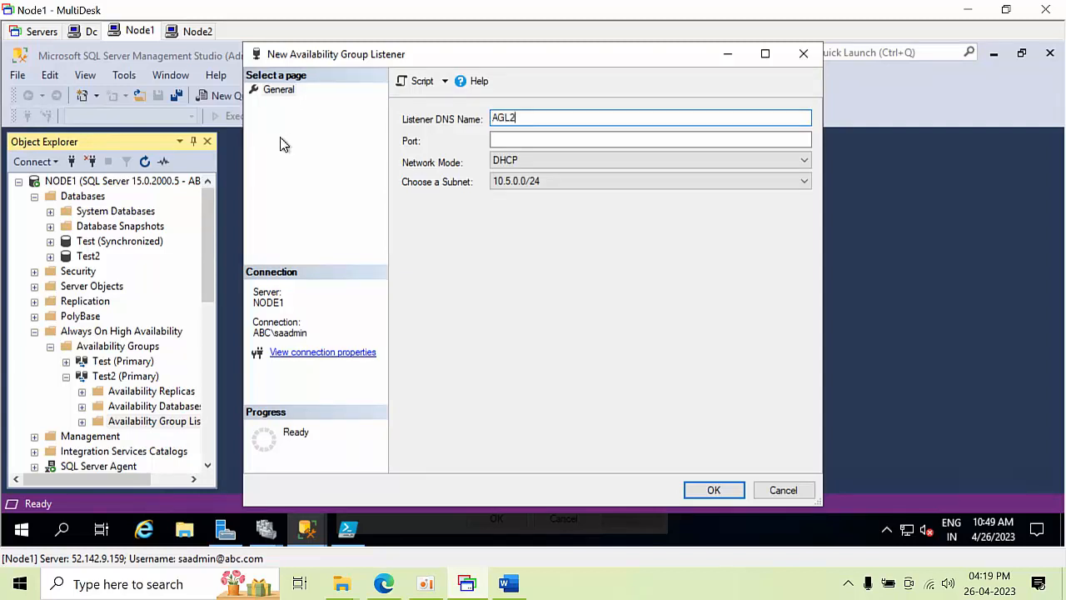
left_click(510, 142)
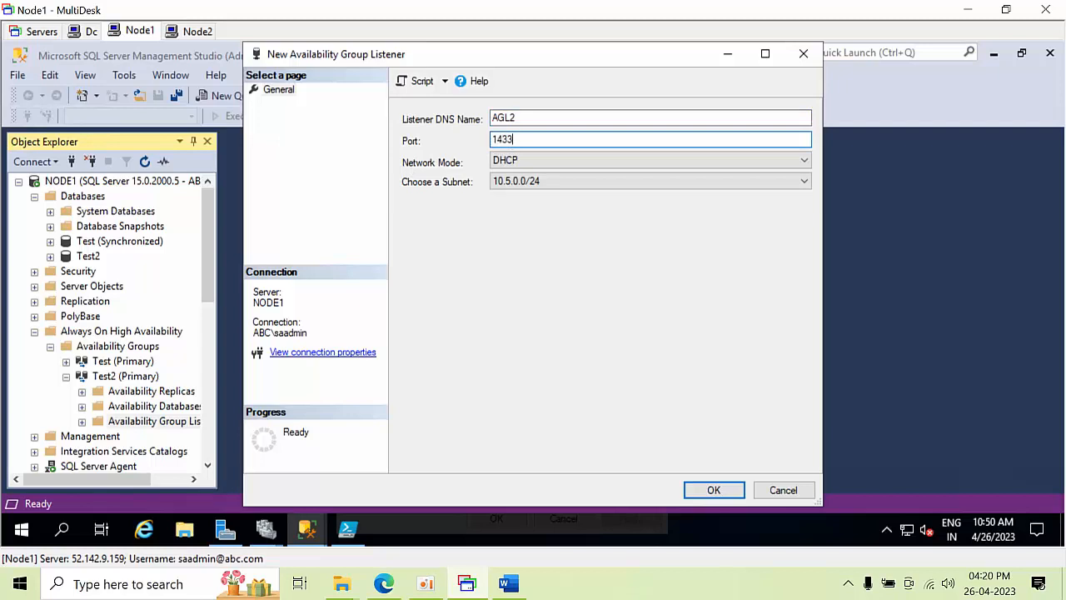
left_click(501, 163)
left_click(525, 190)
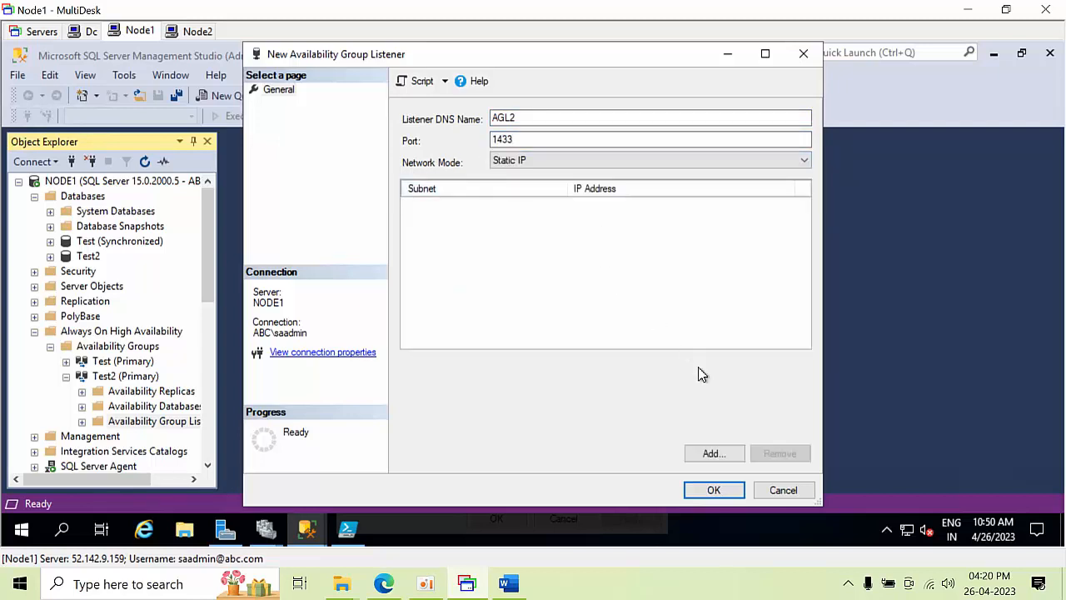
Give the listener the IPv4 address 10.5.0.200 in subnet 10.5.0.0/24 and create it
left_click(709, 453)
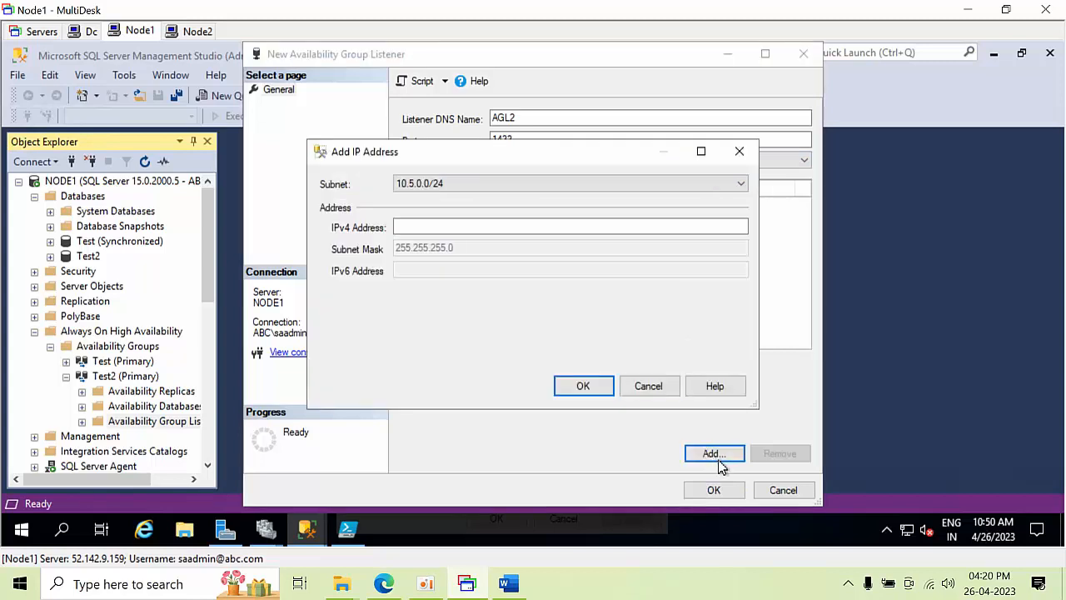
left_click(416, 225)
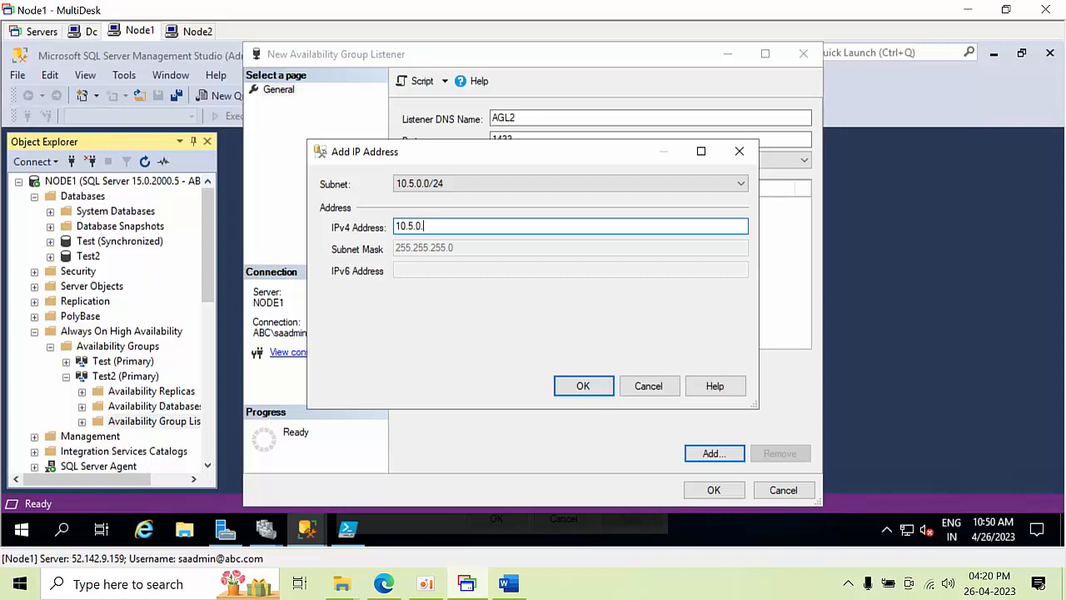
left_click(584, 385)
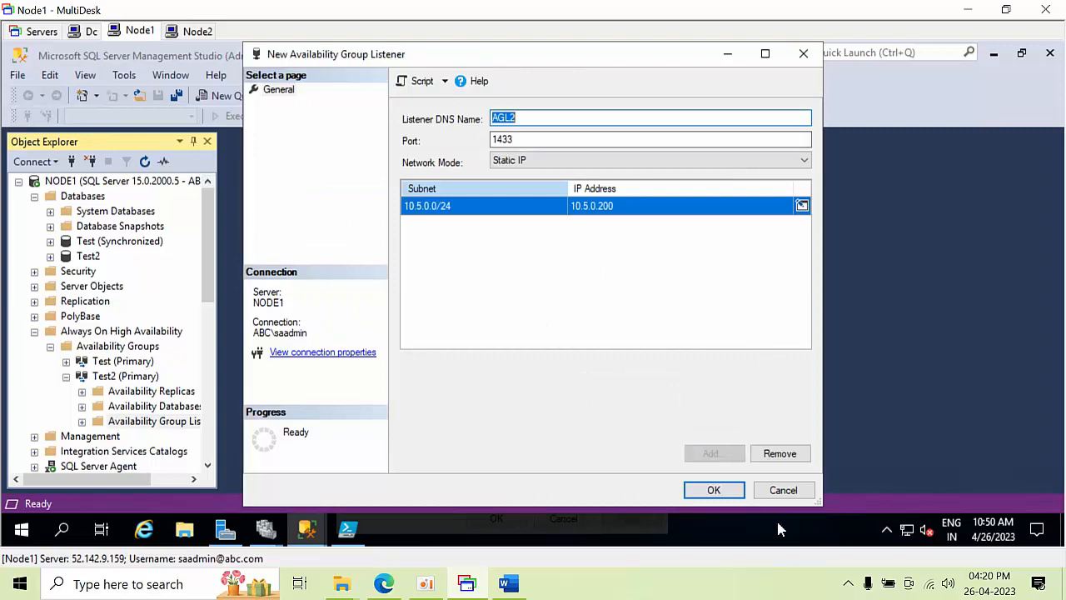
left_click(714, 492)
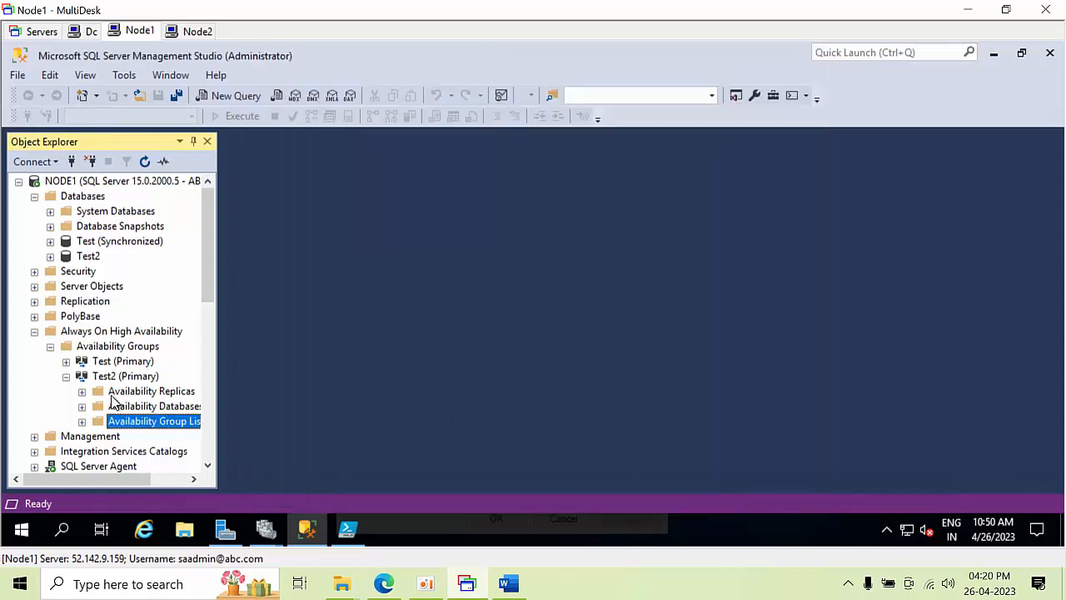
Refresh the Test2 availability group and expand its listeners to check for AGL2
left_click(123, 379)
right_click(122, 379)
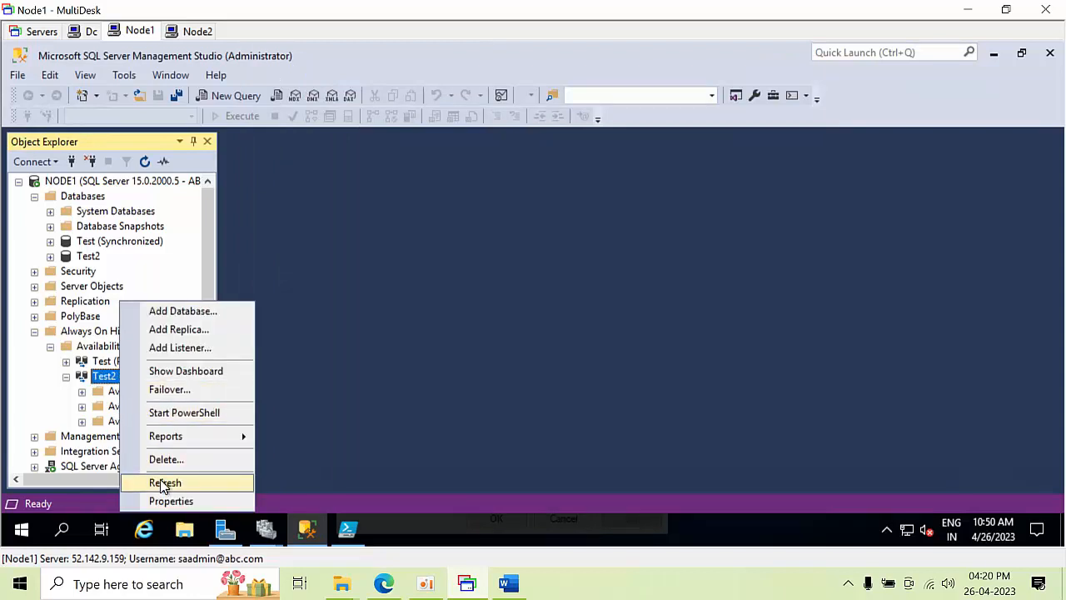
left_click(162, 483)
double_click(125, 422)
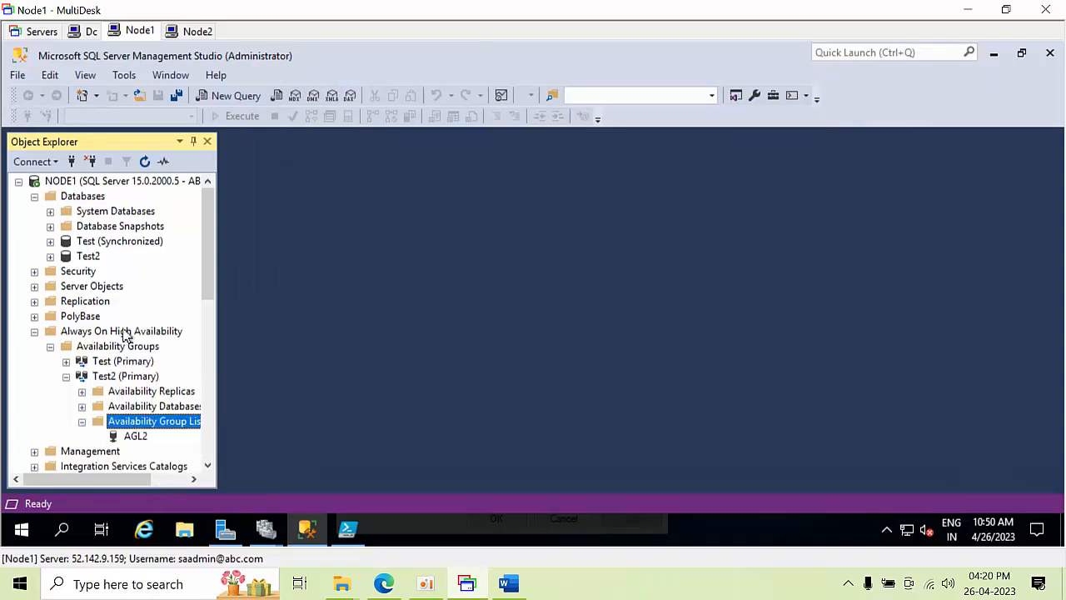
left_click(72, 162)
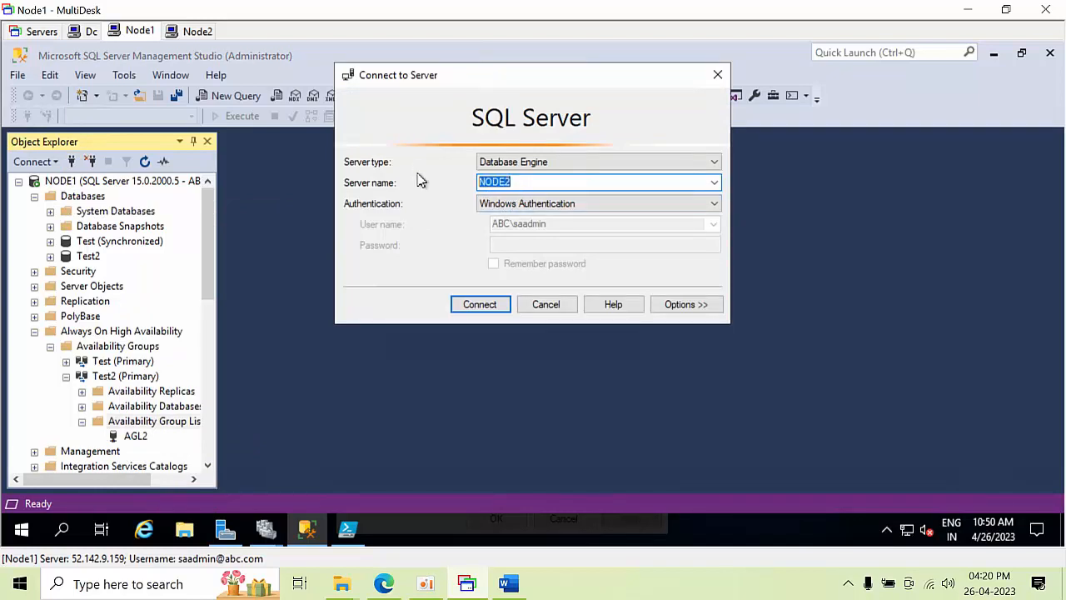
type("ag")
key("BackSpace")
key("BackSpace")
type("AG")
key("Return")
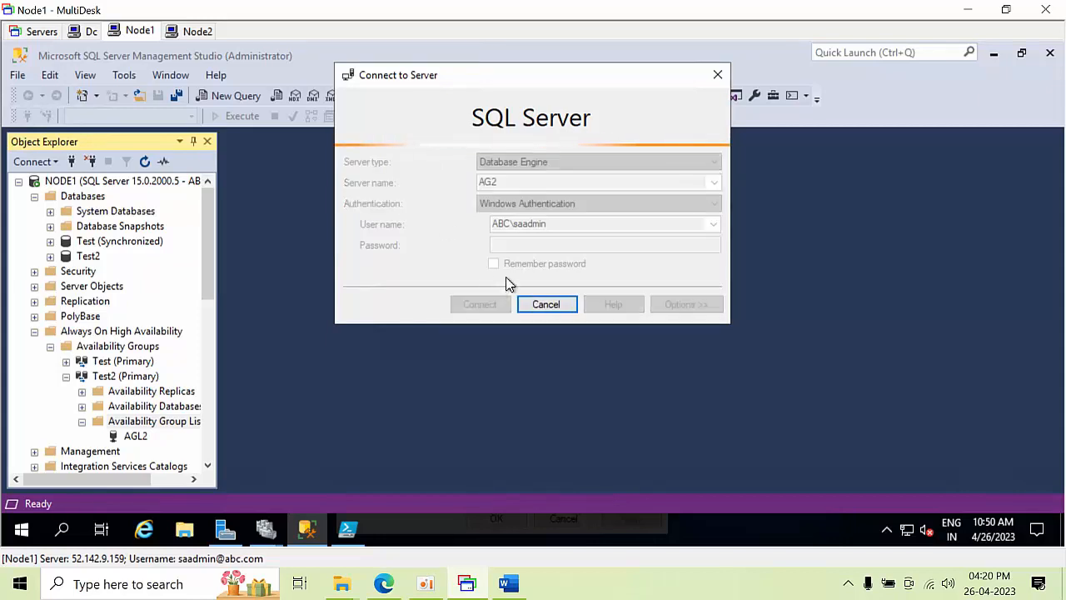
Connect to the agl2 listener as a Database Engine server from Node1 using Windows Authentication
left_click(73, 163)
type("agl2")
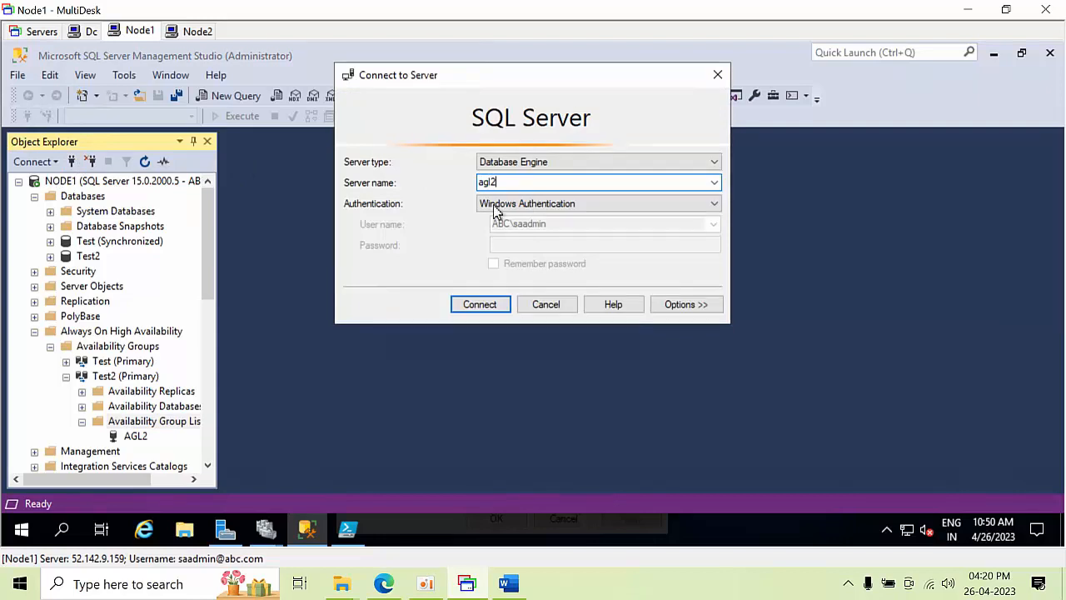
left_click(480, 305)
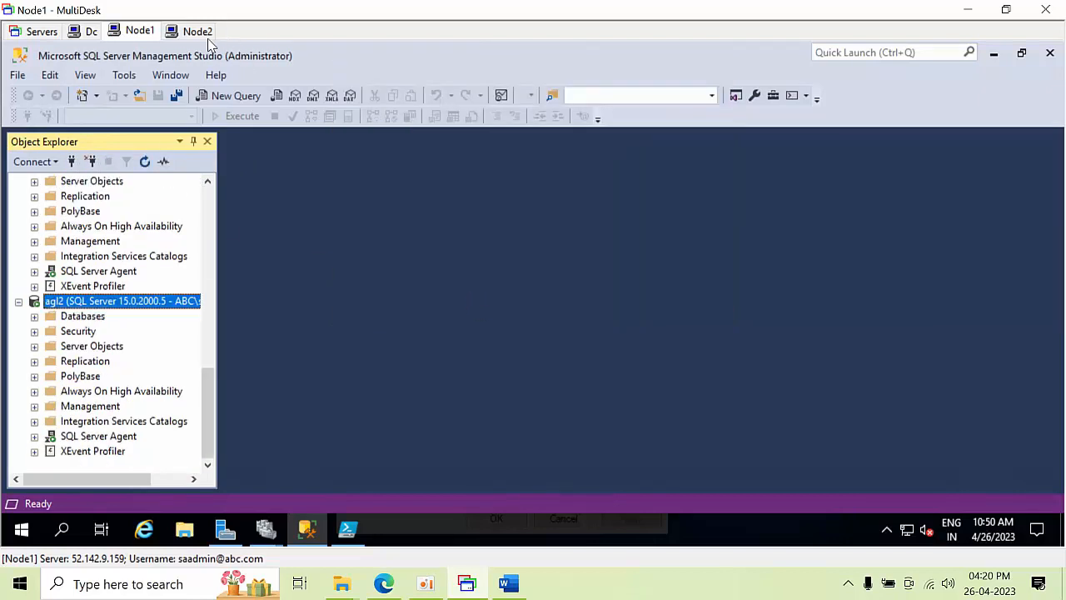
Switch to the Node2 session and try to connect to the AGL2 listener using Windows Authentication
left_click(200, 33)
left_click(72, 162)
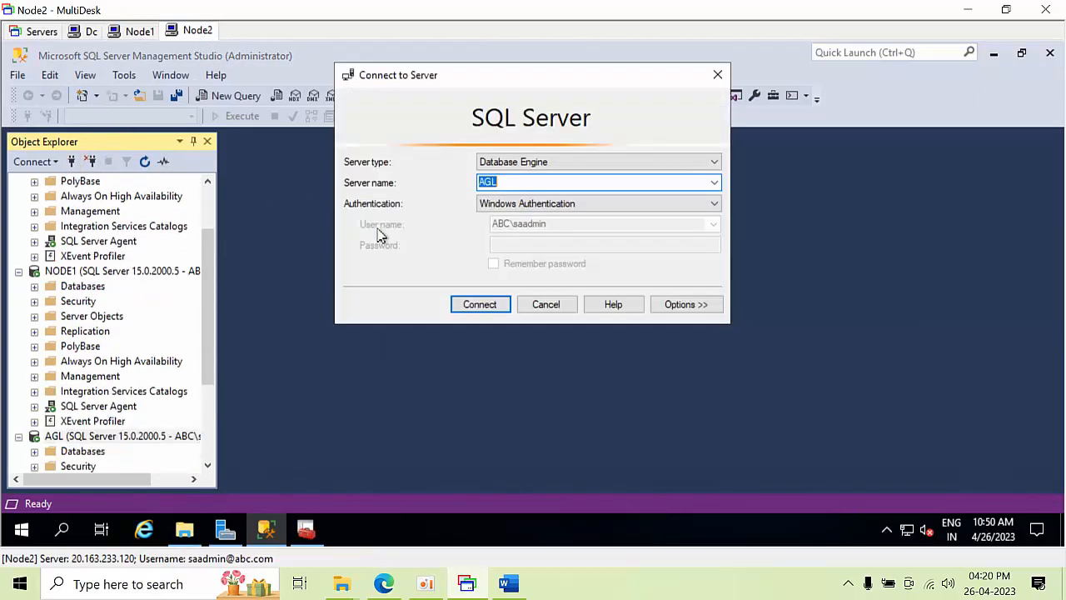
key("End")
type("2")
key("Return")
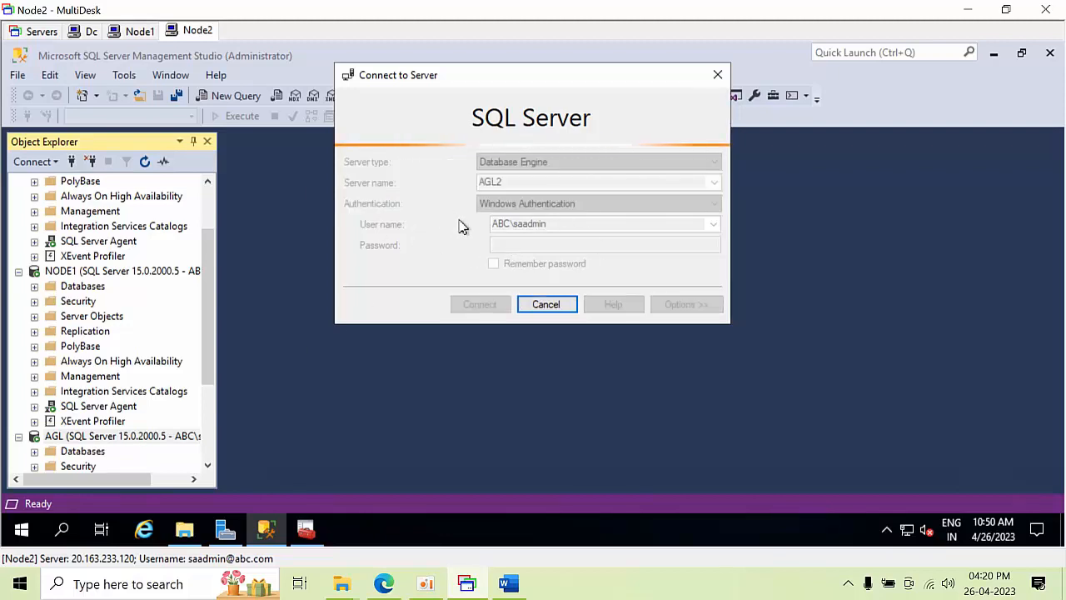
left_click(540, 312)
left_click(568, 309)
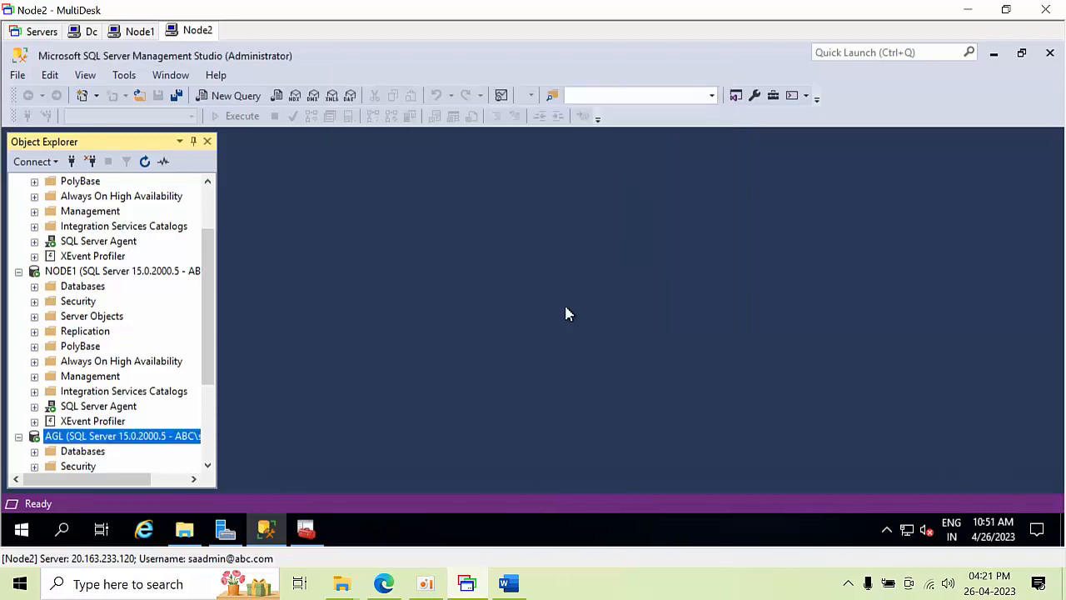
Switch to the Azure portal and start a new frontend IP configuration named FIP2 on the AGLB load balancer
left_click(385, 583)
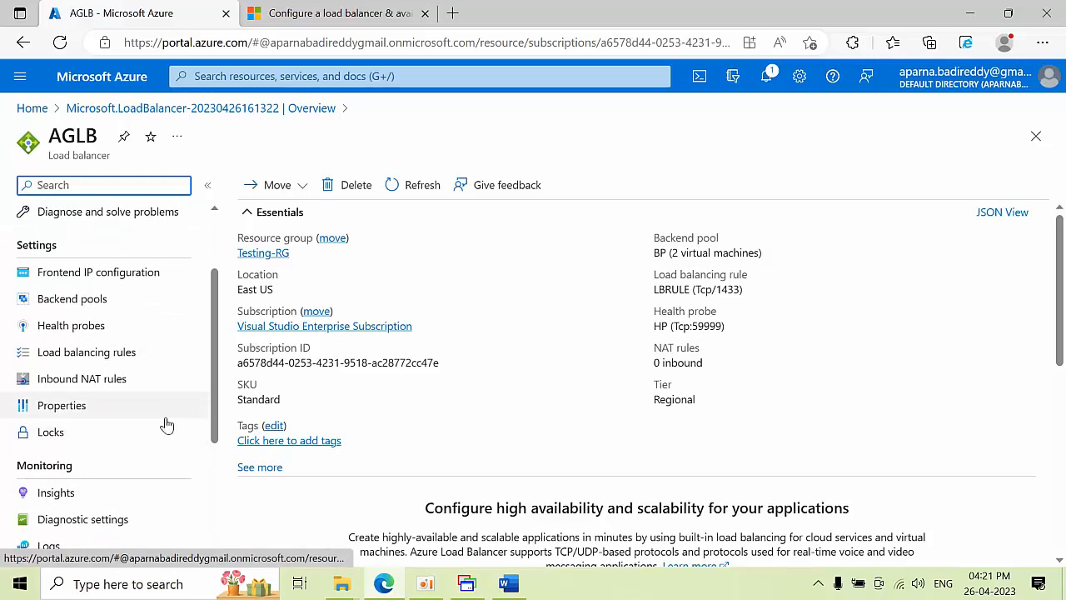
left_click(116, 283)
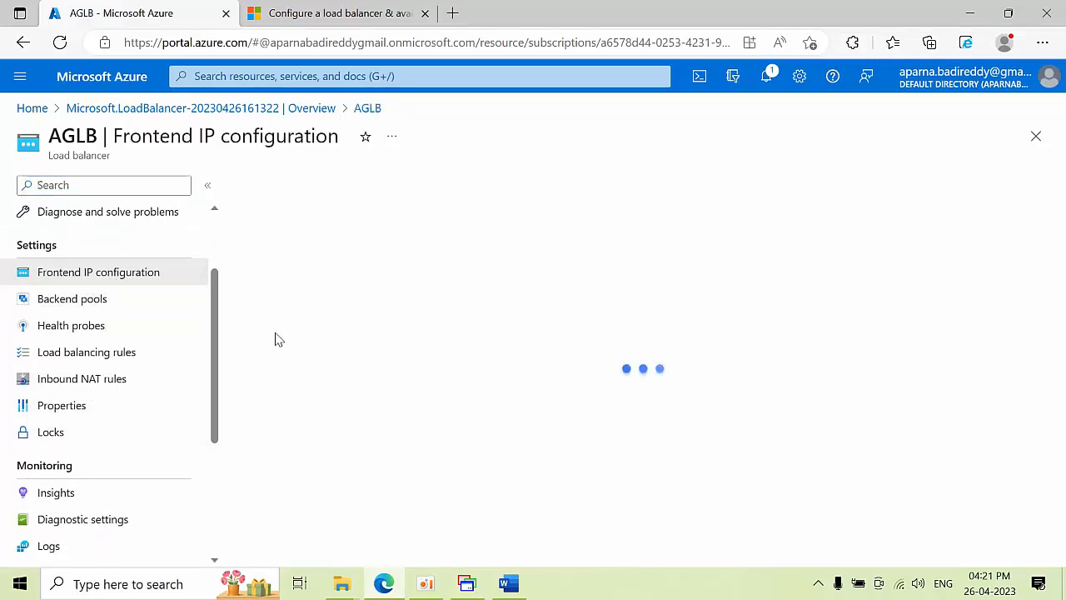
left_click(265, 187)
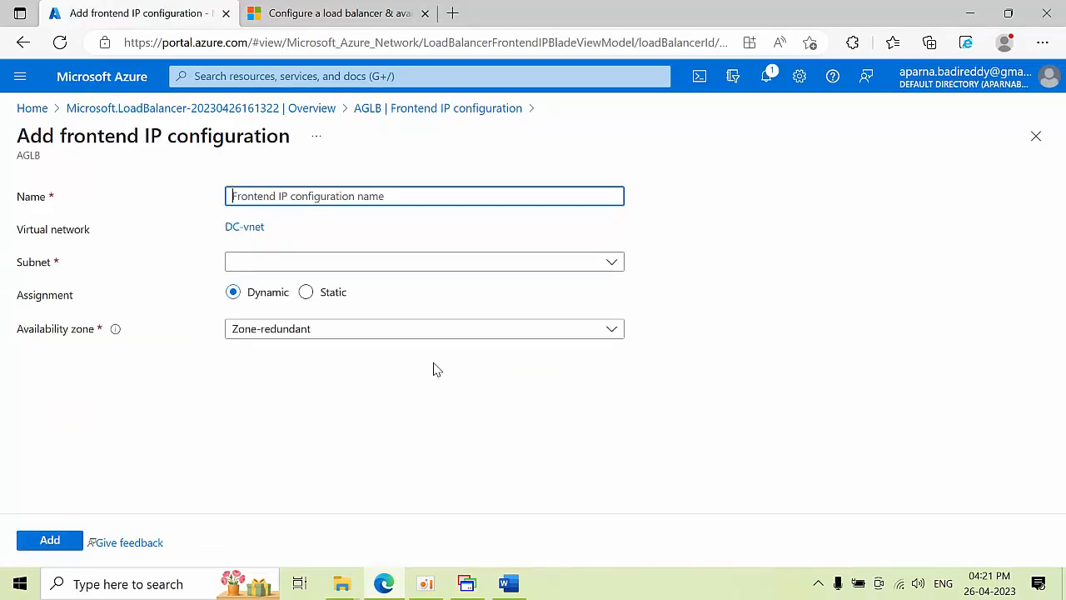
type("FIP")
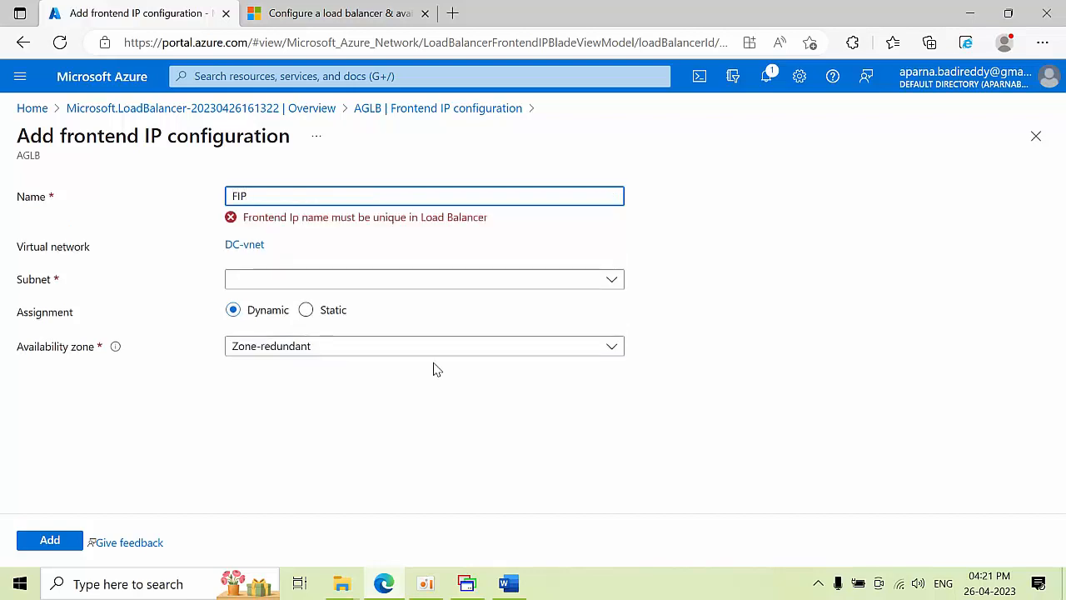
type("2")
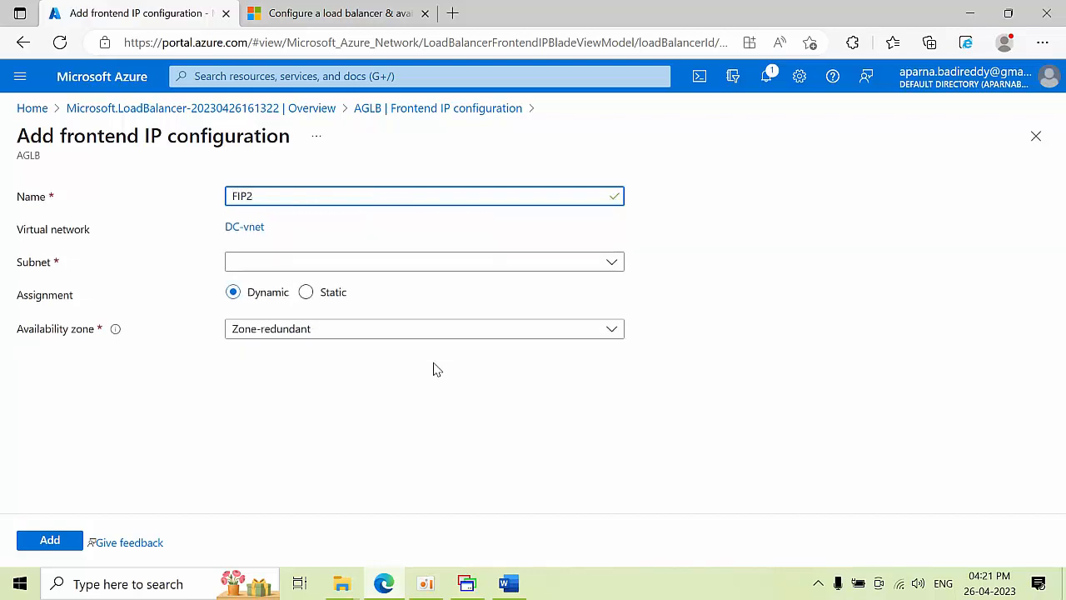
Assign FIP2 the static IP address 10.5.0.200 in SubnetA (10.5.0.0/24) and add the configuration
left_click(299, 265)
left_click(294, 279)
left_click(306, 292)
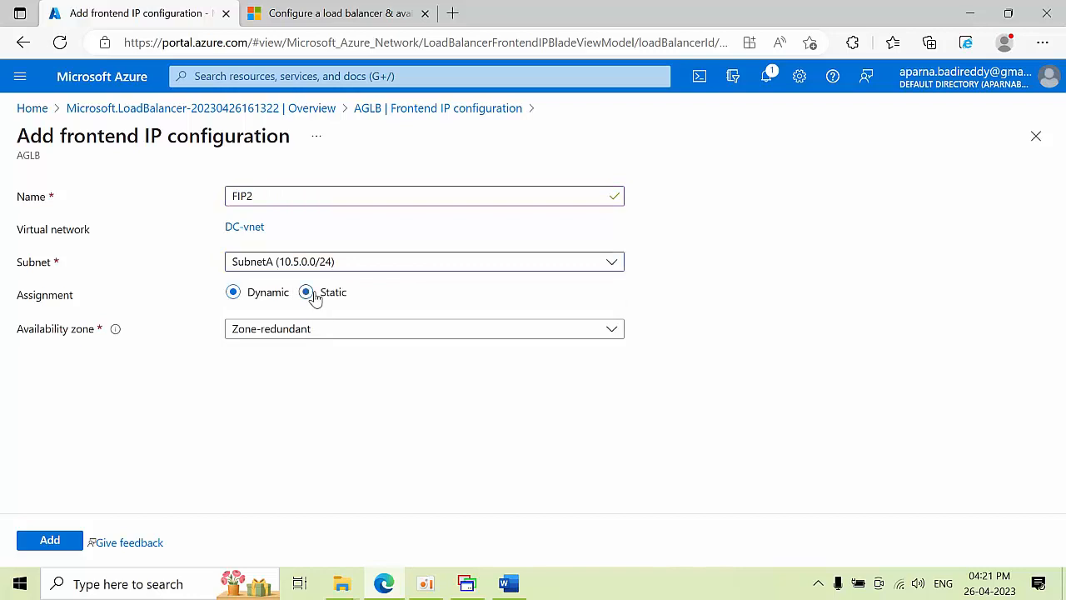
left_click(292, 329)
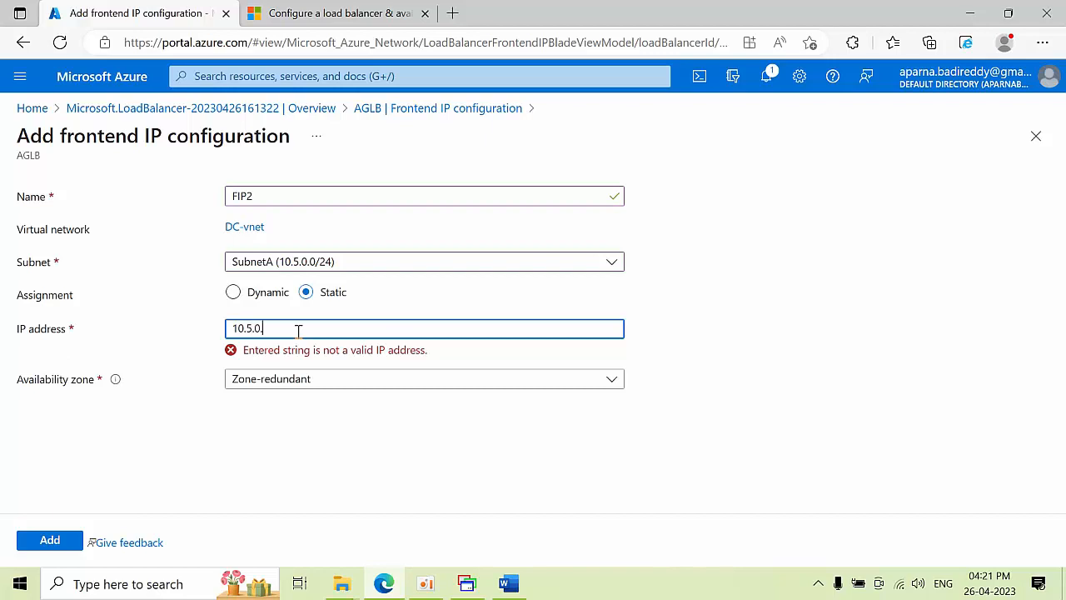
type("200")
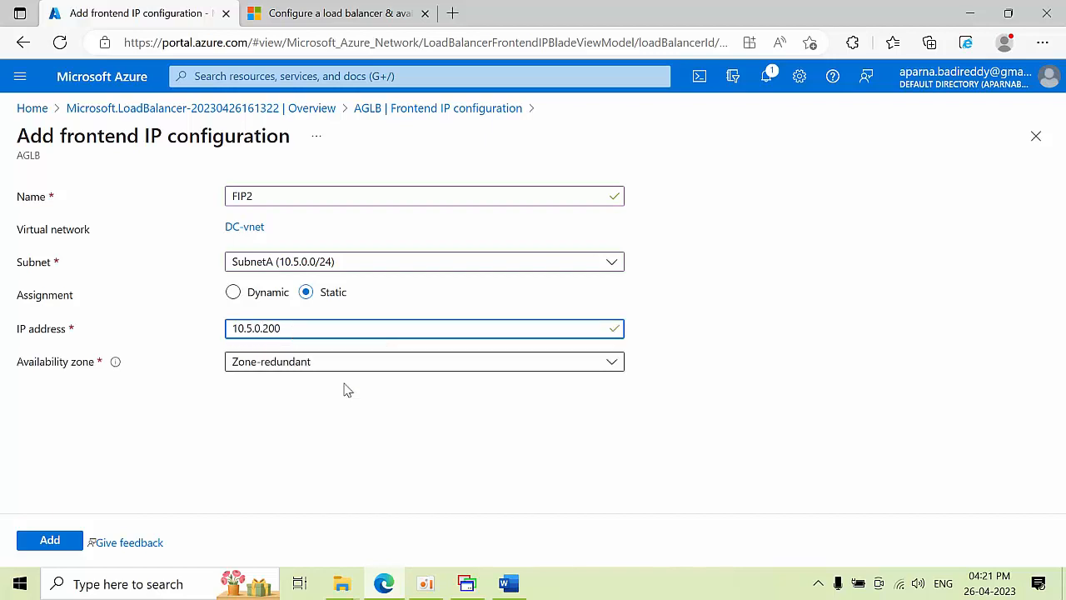
left_click(51, 541)
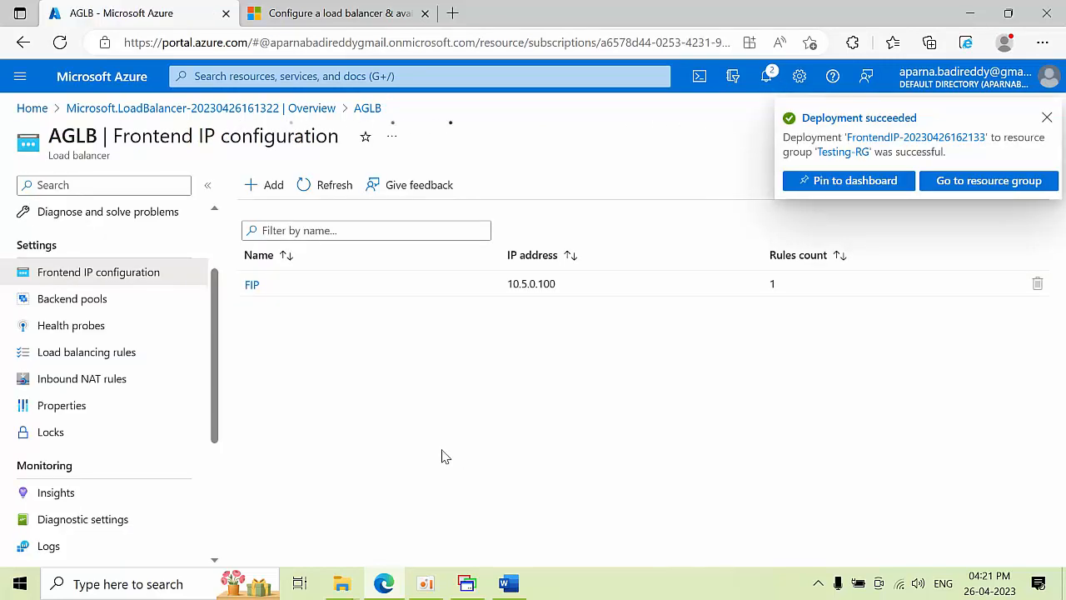
left_click(1048, 119)
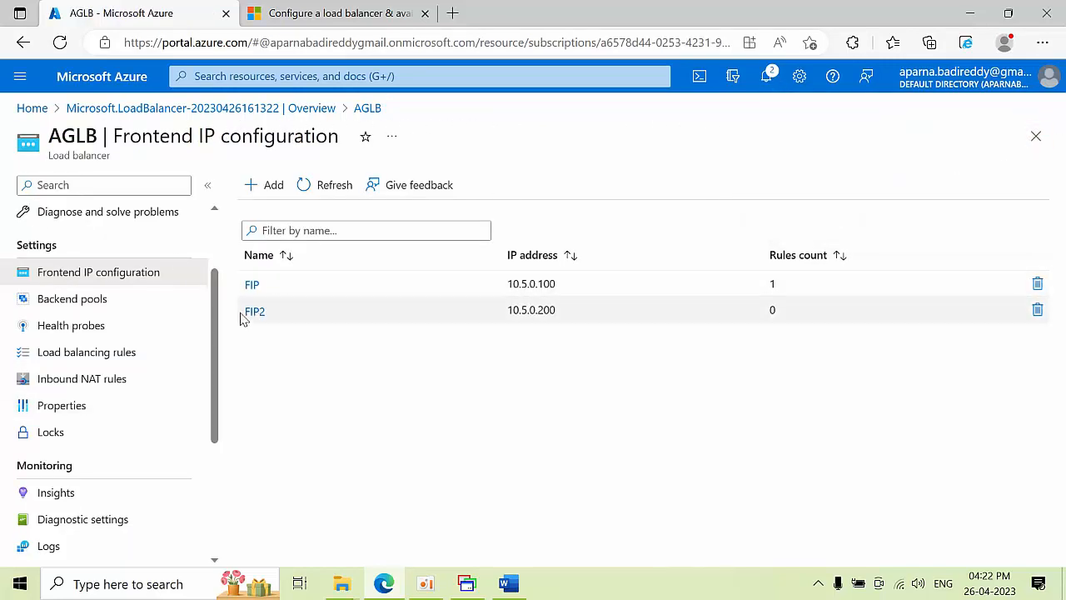
Add a health probe named hp2 to the AGLB load balancer with protocol TCP and port 59998
left_click(109, 327)
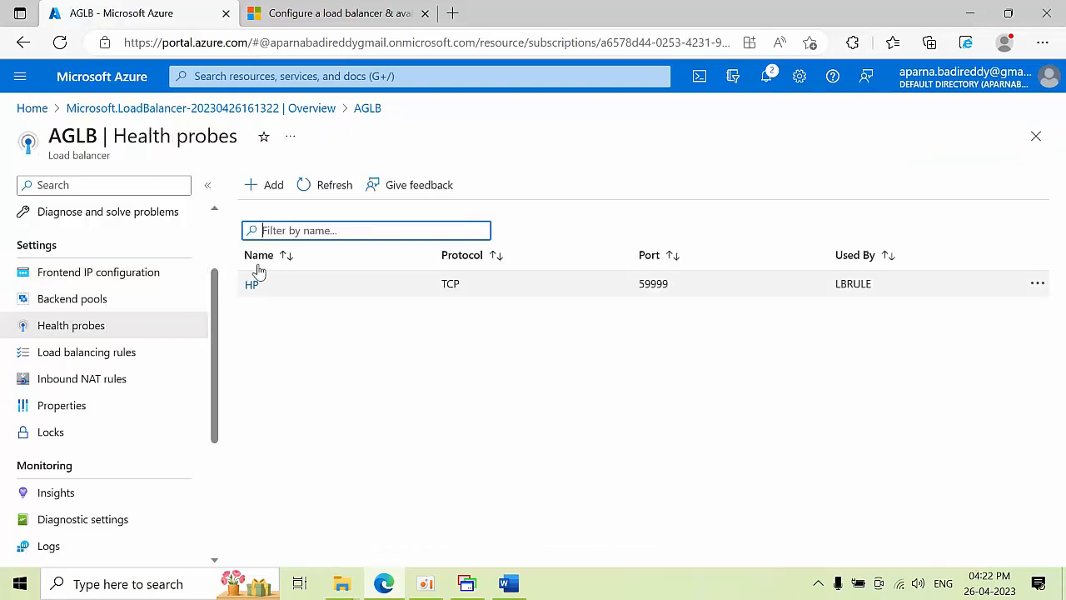
left_click(270, 188)
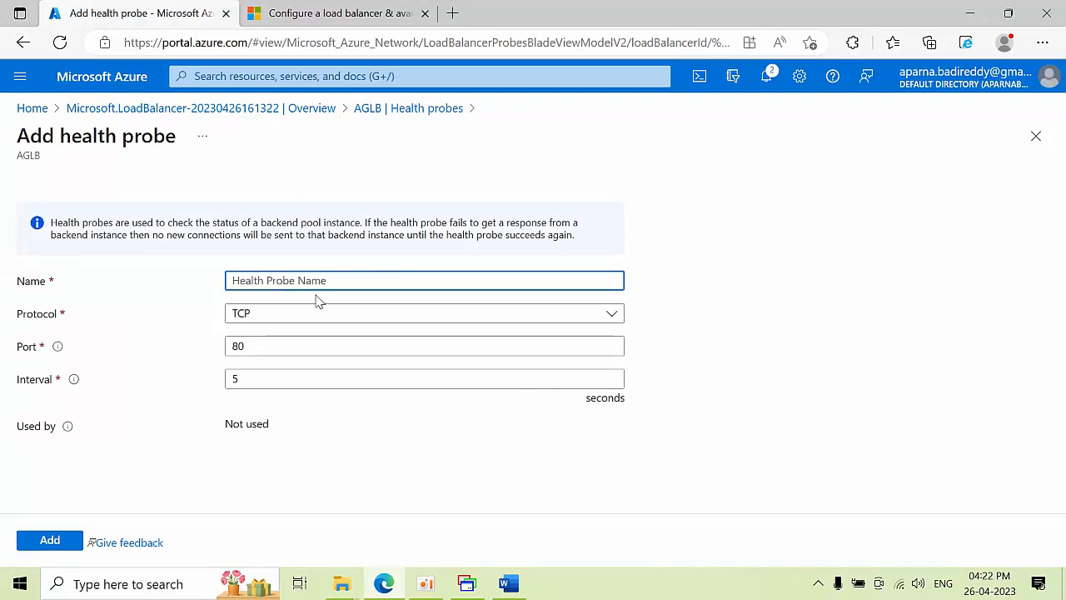
type("Hp2")
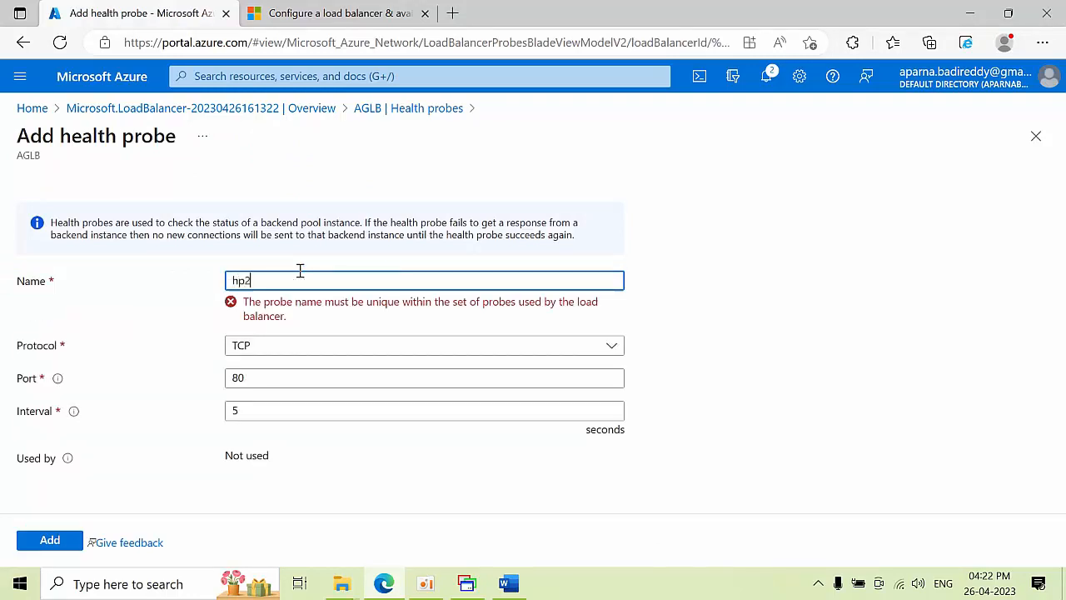
left_click(262, 313)
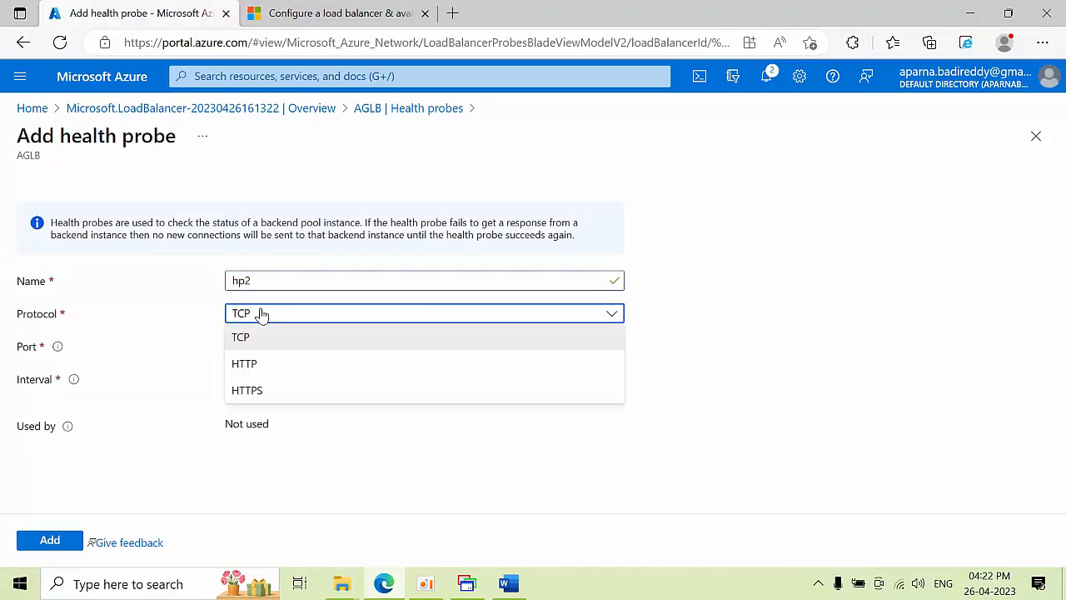
left_click(263, 337)
key("Tab")
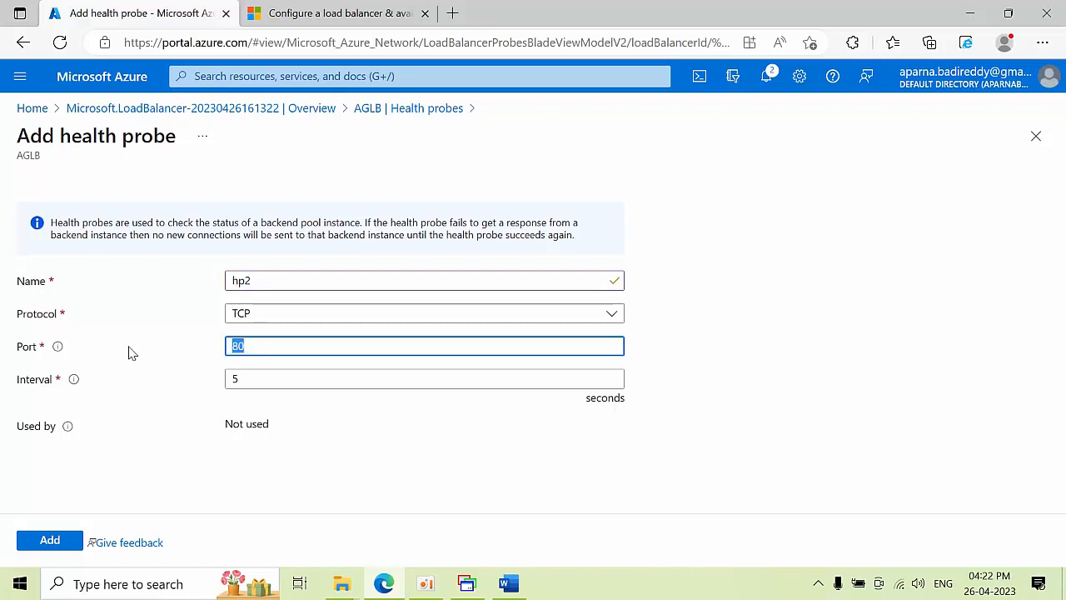
type("5999")
left_click(48, 542)
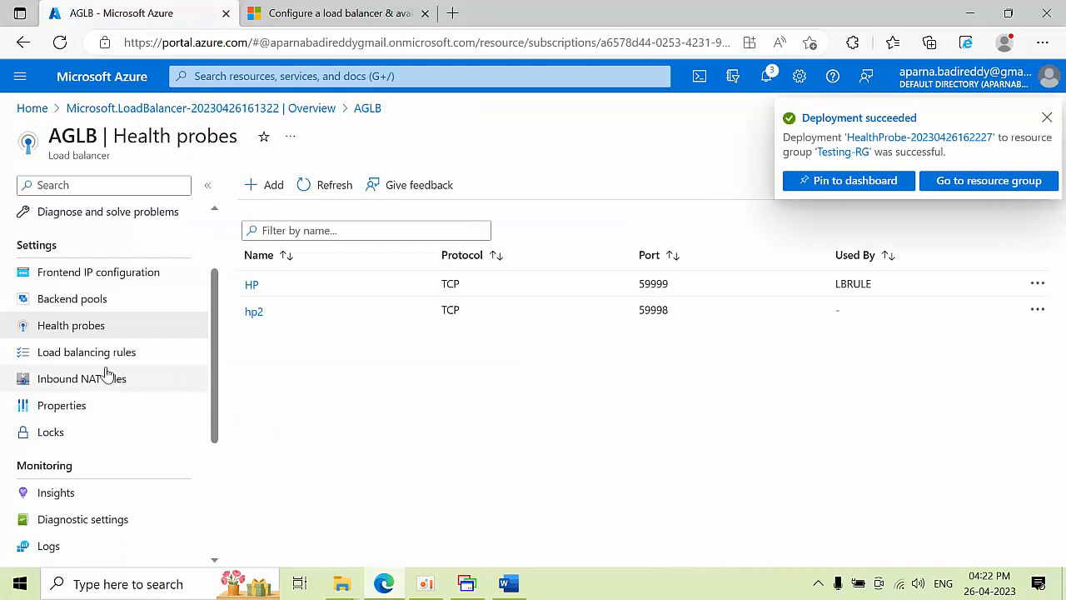
Start a load balancing rule named lbrule2 on AGLB with frontend IP FIP2 (10.5.0.200) and backend pool BP
left_click(112, 352)
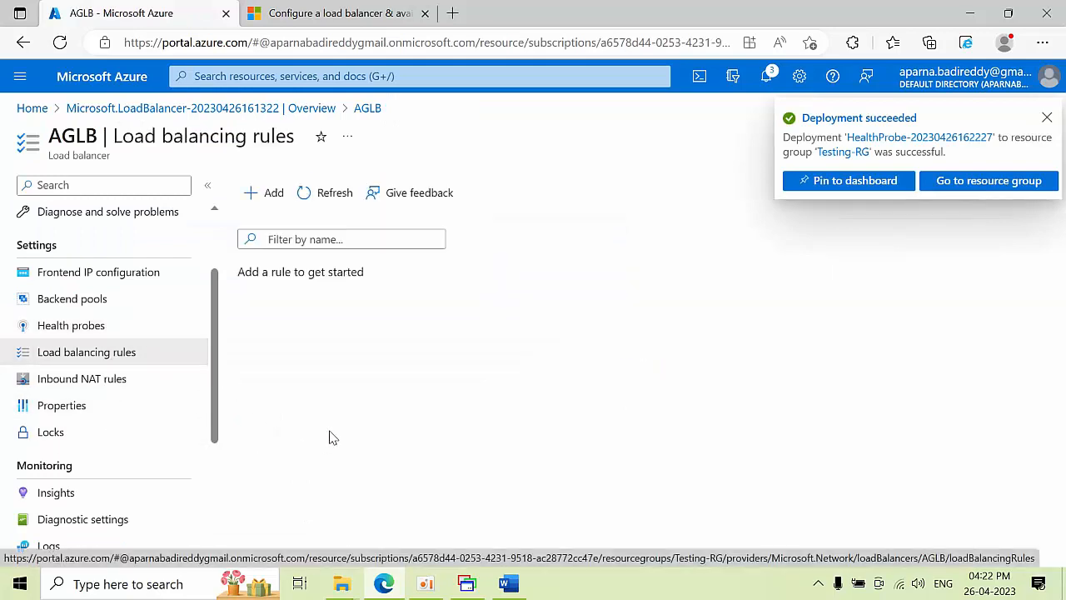
left_click(268, 194)
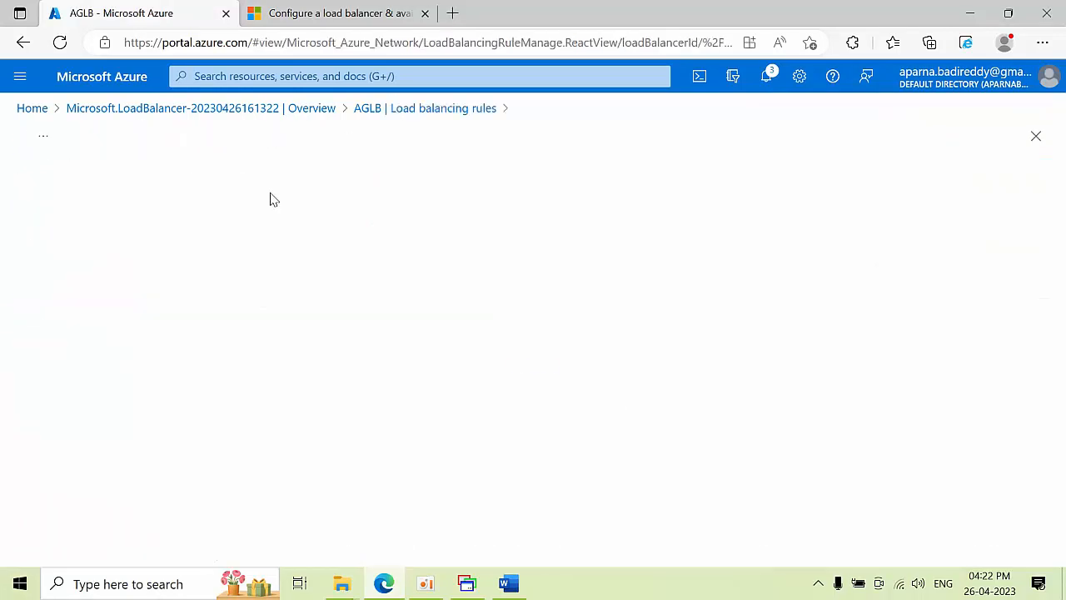
left_click(305, 253)
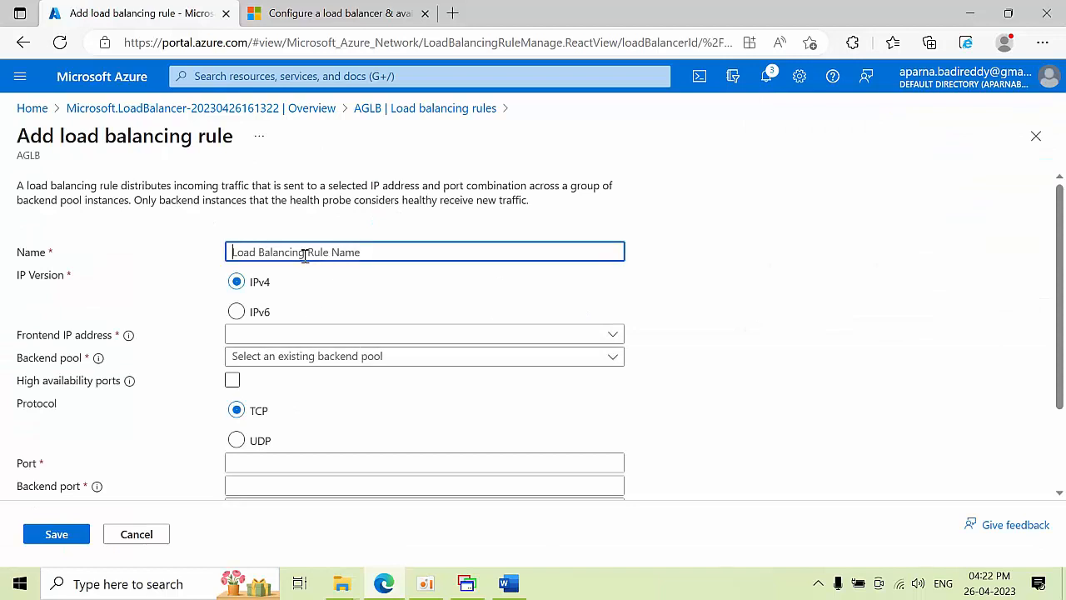
type("lbrule2")
left_click(275, 335)
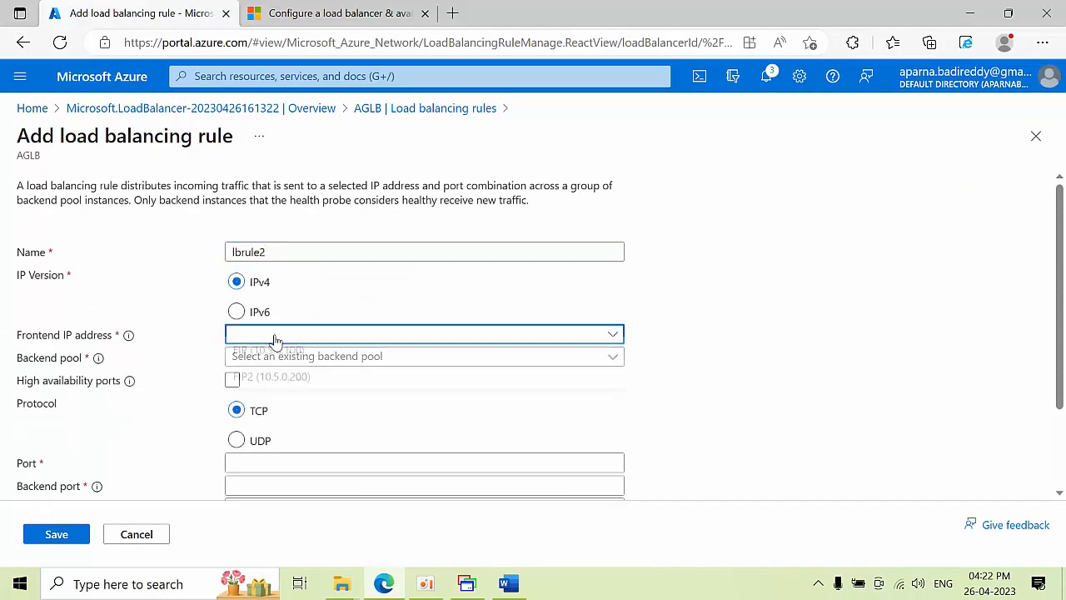
left_click(305, 390)
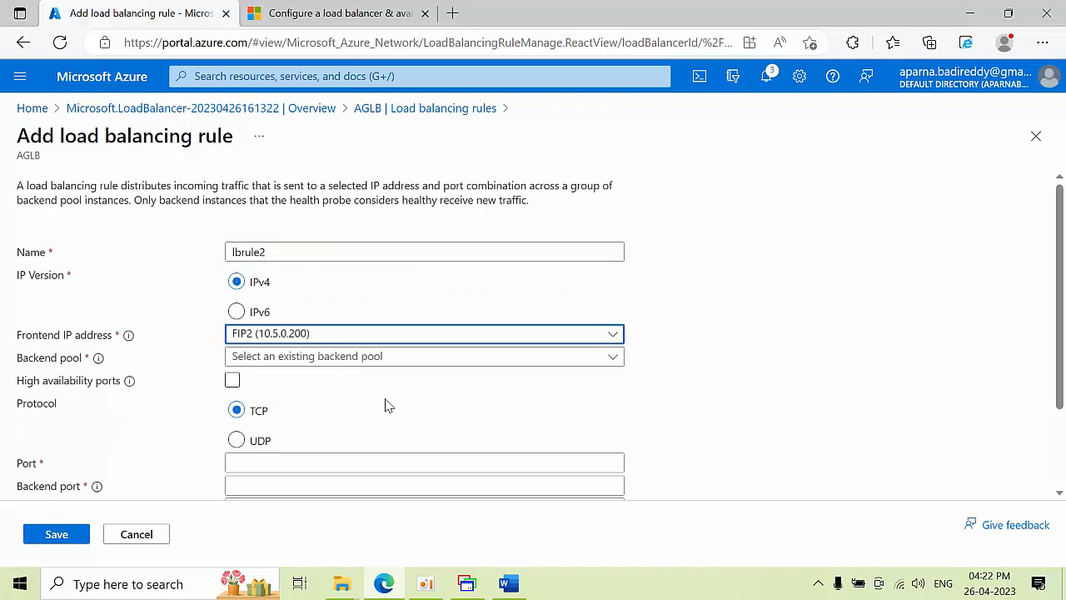
left_click(316, 363)
left_click(303, 387)
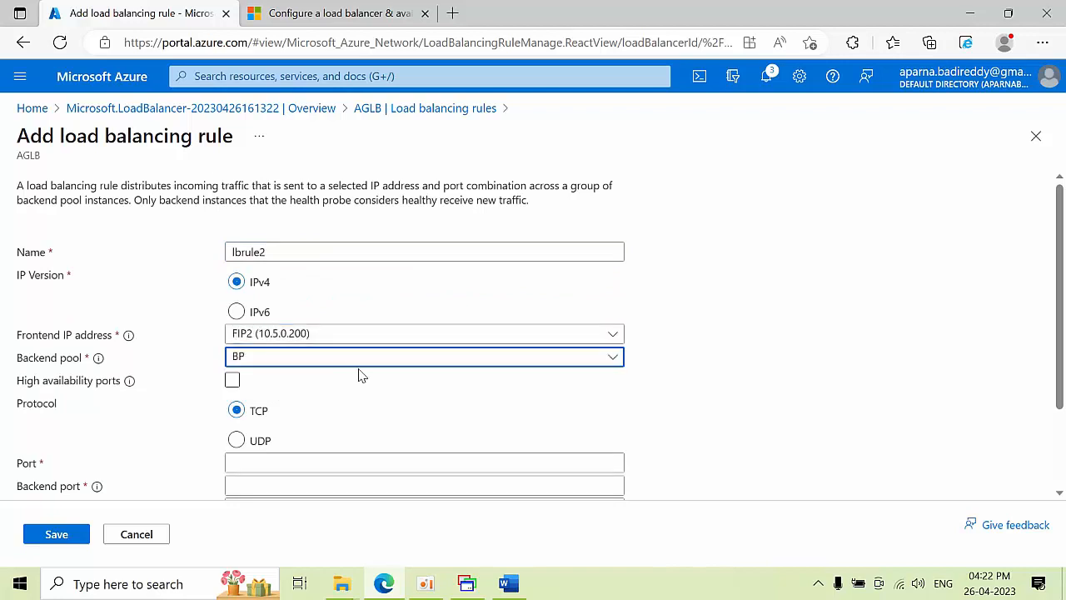
Set the rule's port and backend port to 1433, choose health probe hp2, enable floating IP and save the rule
scroll(336, 428, "down", 1)
left_click(263, 410)
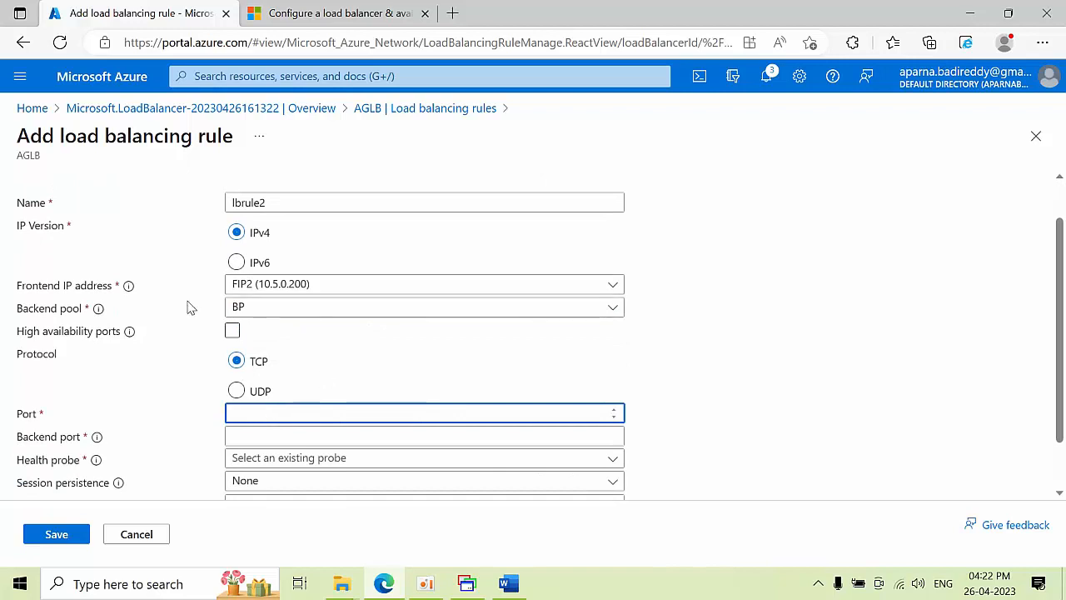
scroll(278, 413, "down", 1)
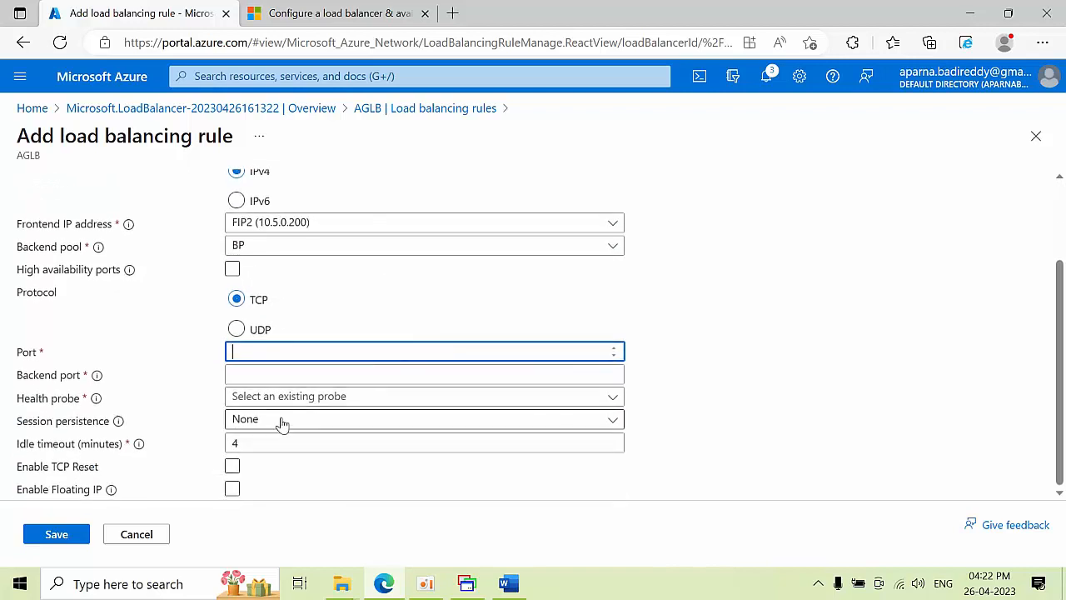
left_click(277, 376)
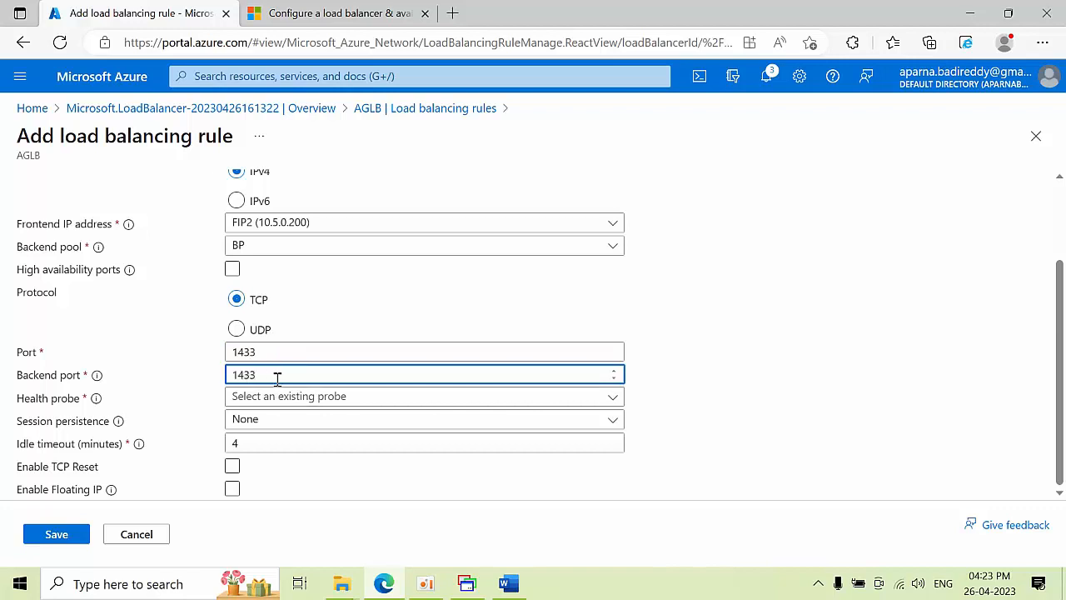
left_click(314, 399)
left_click(279, 448)
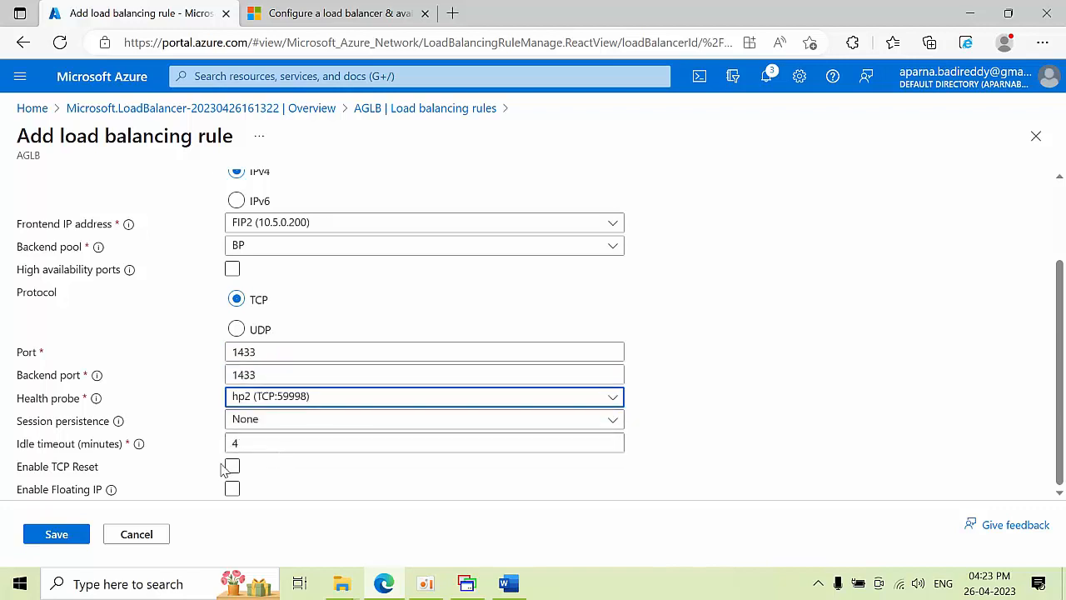
left_click(232, 489)
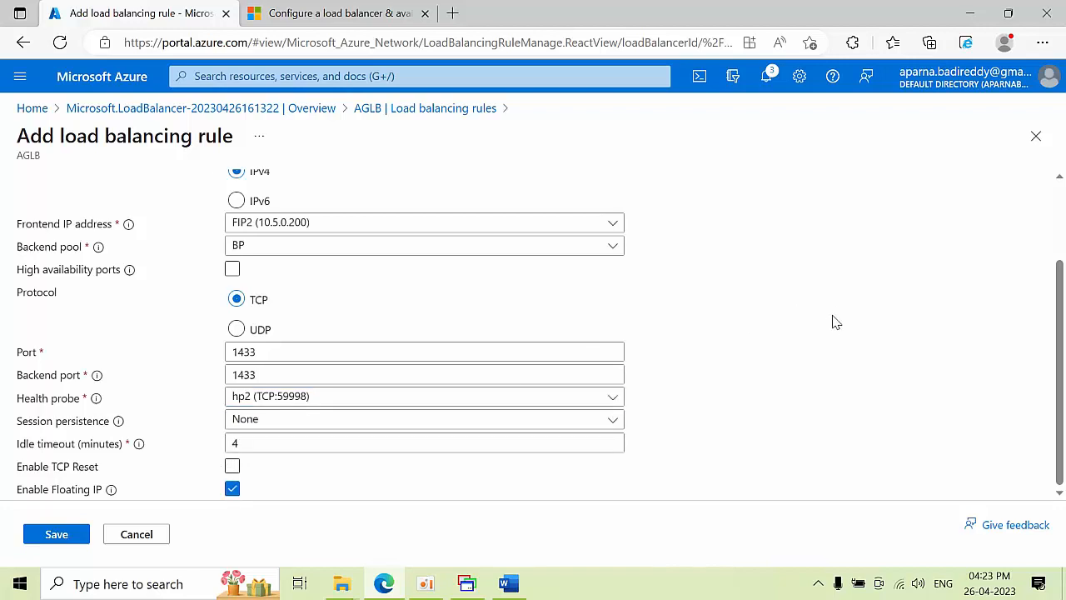
left_click(53, 537)
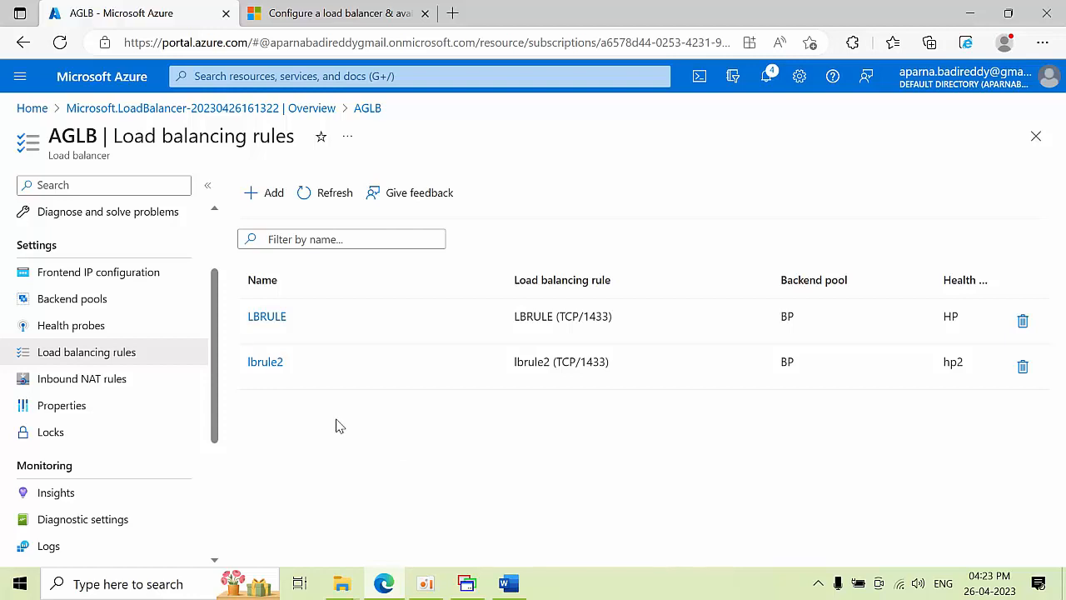
left_click(89, 303)
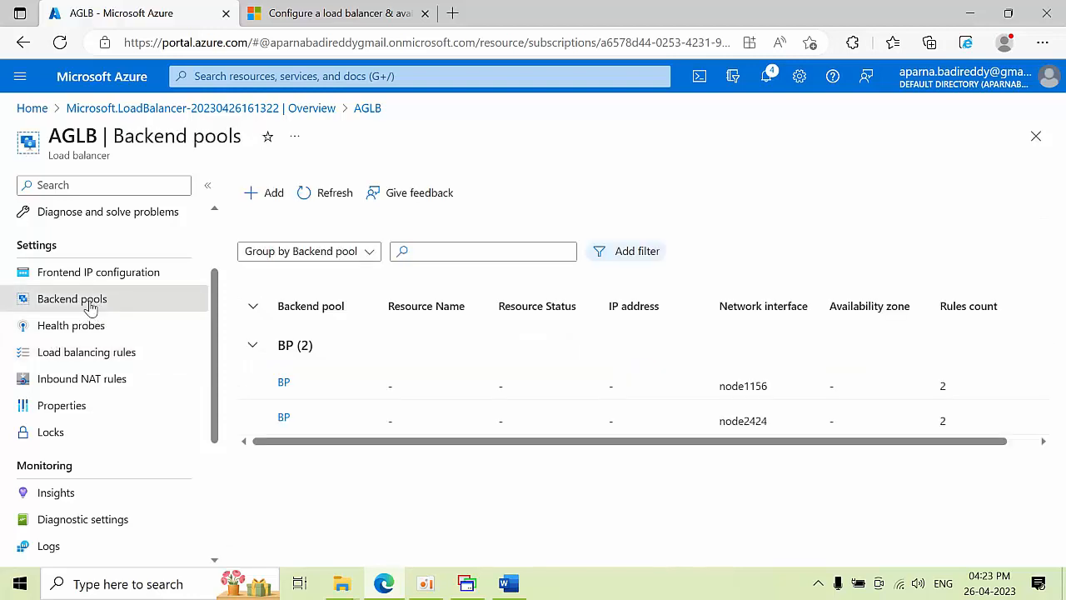
left_click(265, 198)
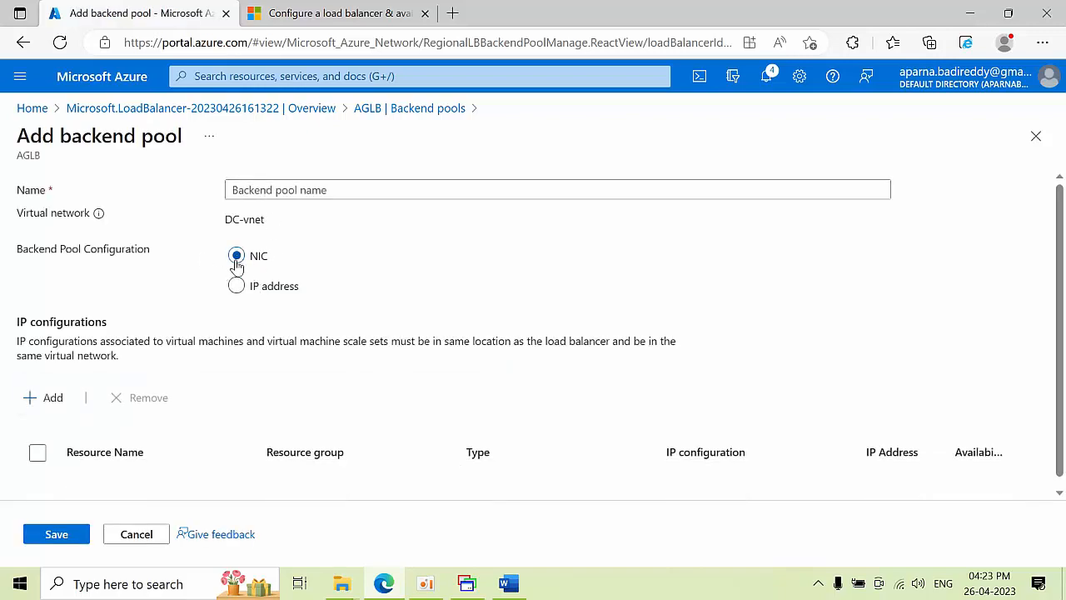
left_click(236, 288)
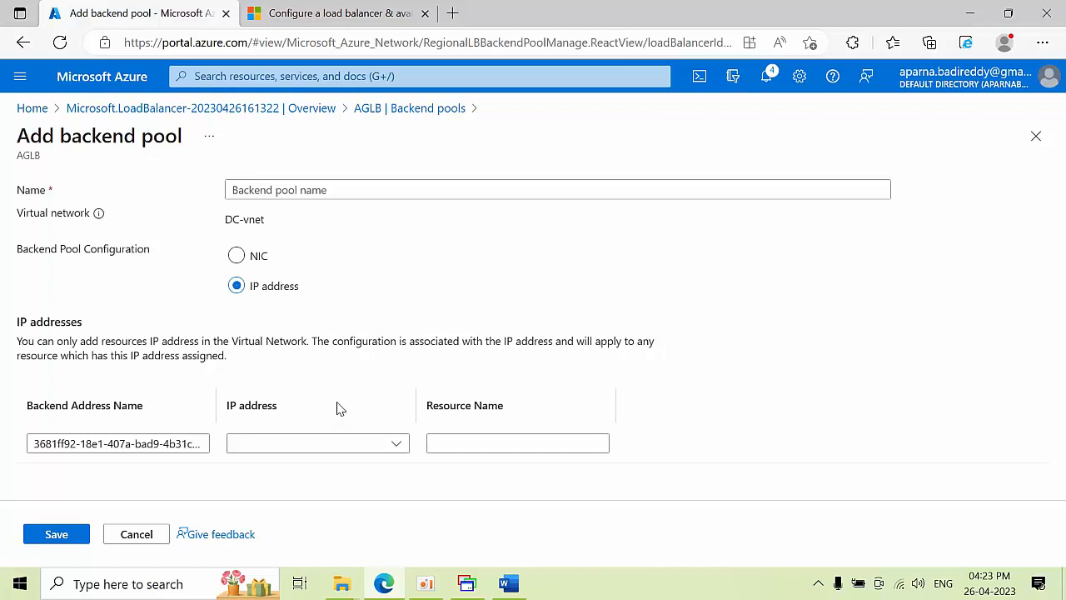
left_click(138, 536)
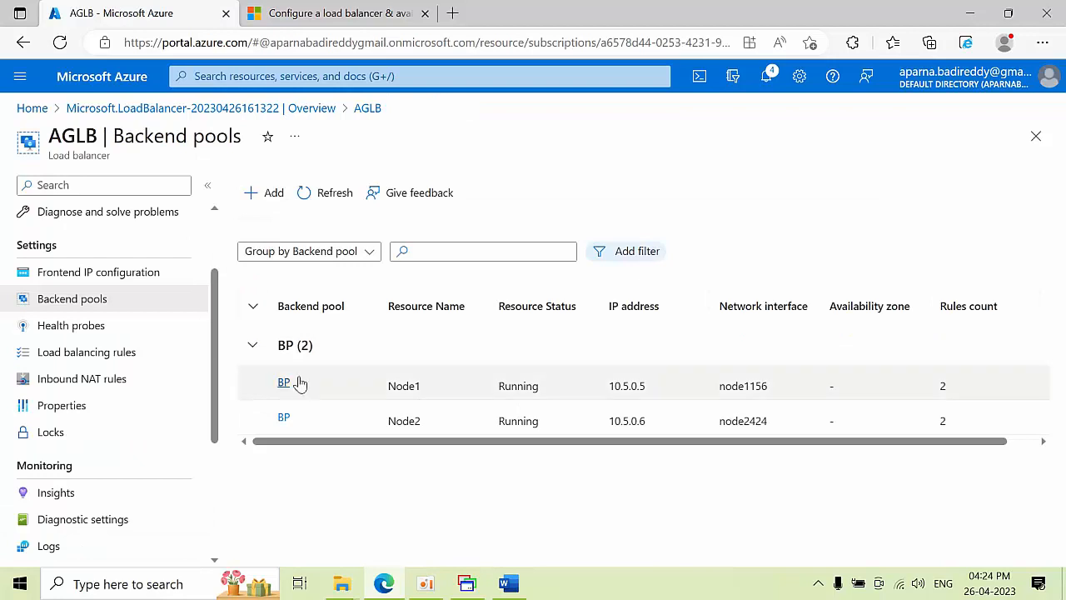
Switch to the Node1 session and open the properties of AGL2's IP address resource under the Test2 role in Failover Cluster Manager
left_click(467, 583)
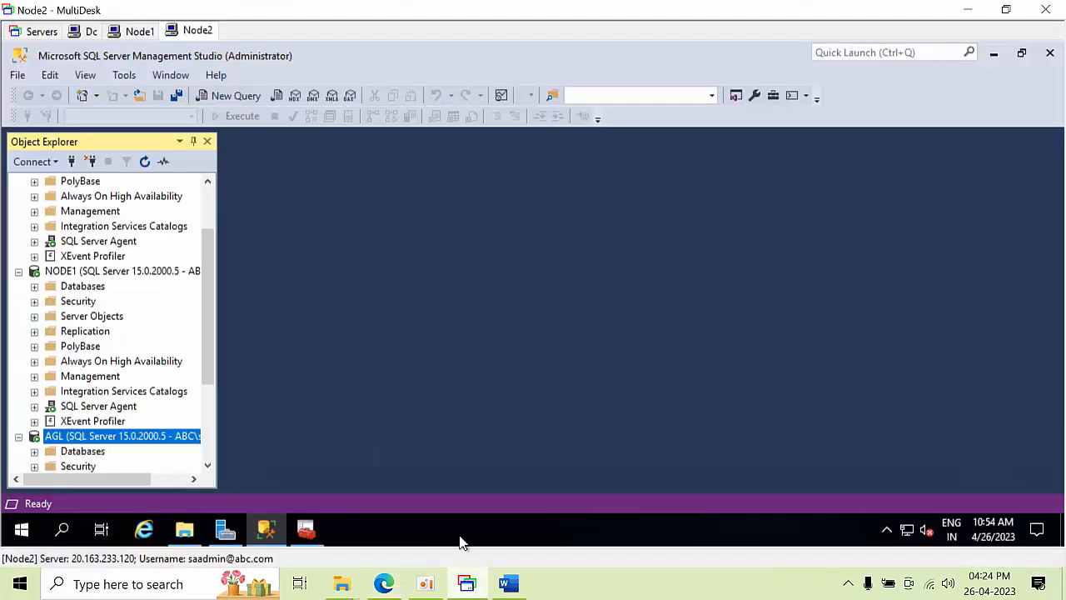
left_click(140, 31)
left_click(347, 530)
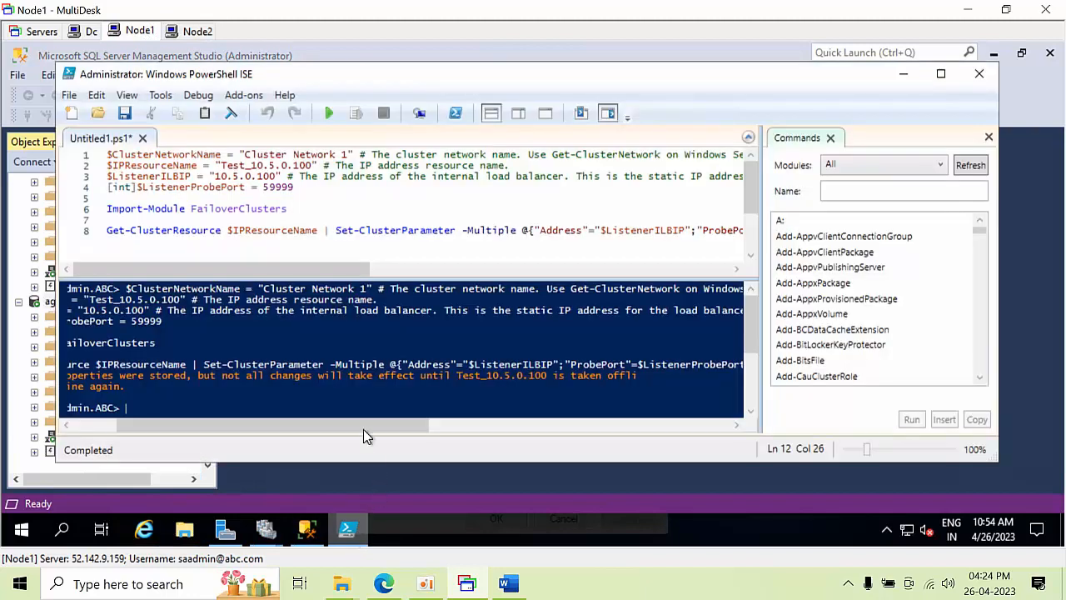
left_click(265, 530)
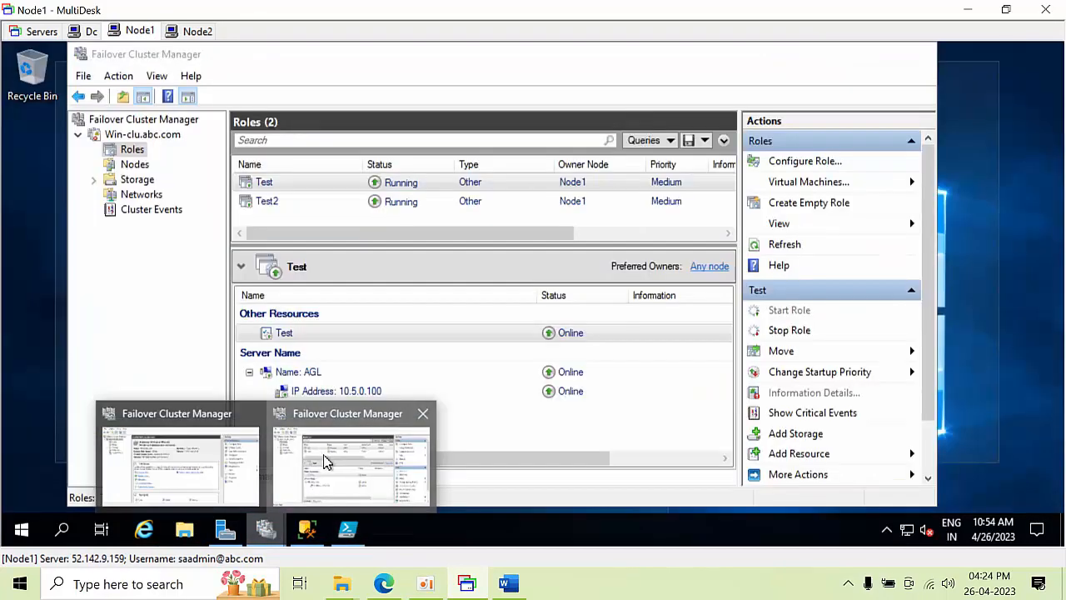
left_click(324, 461)
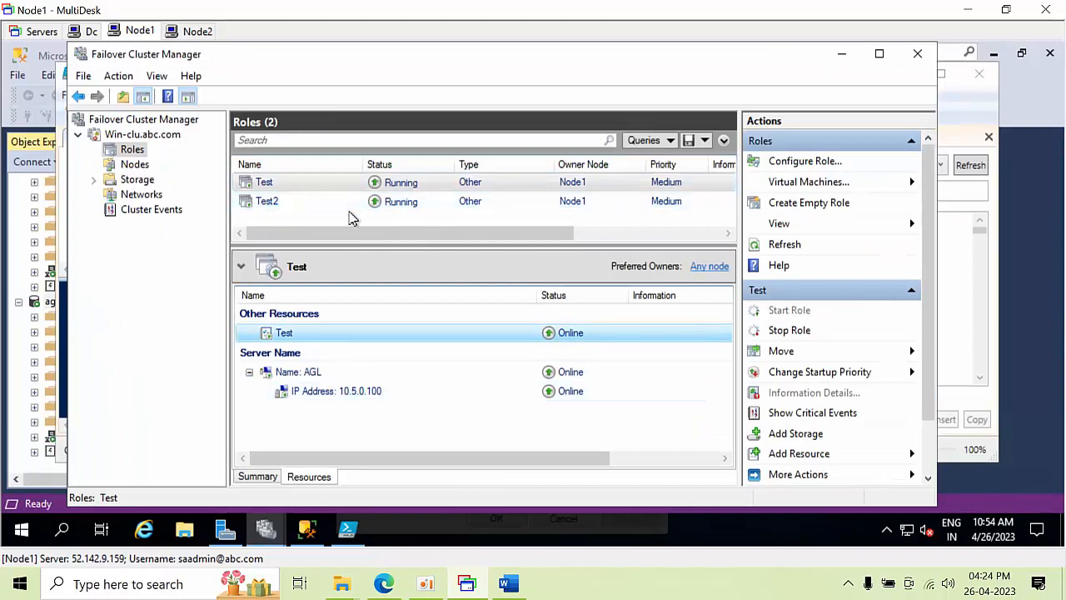
left_click(373, 201)
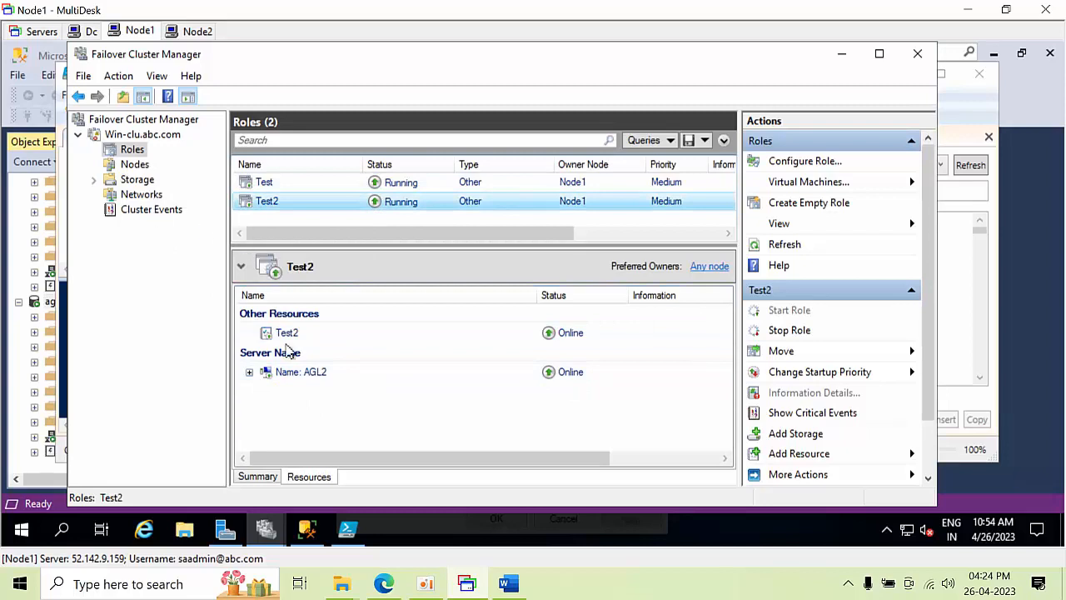
left_click(249, 373)
left_click(324, 399)
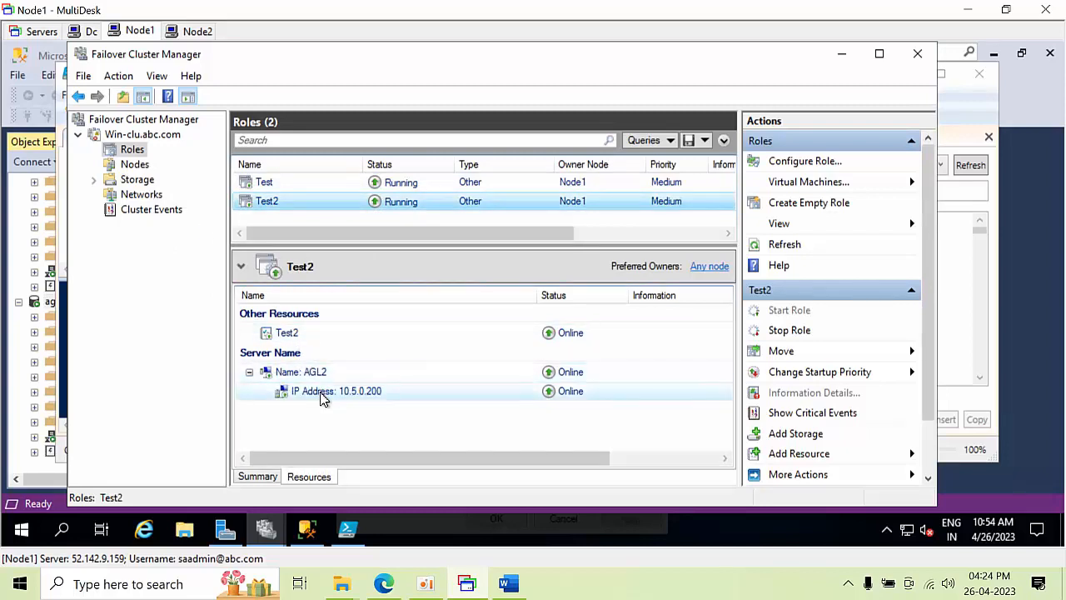
double_click(324, 398)
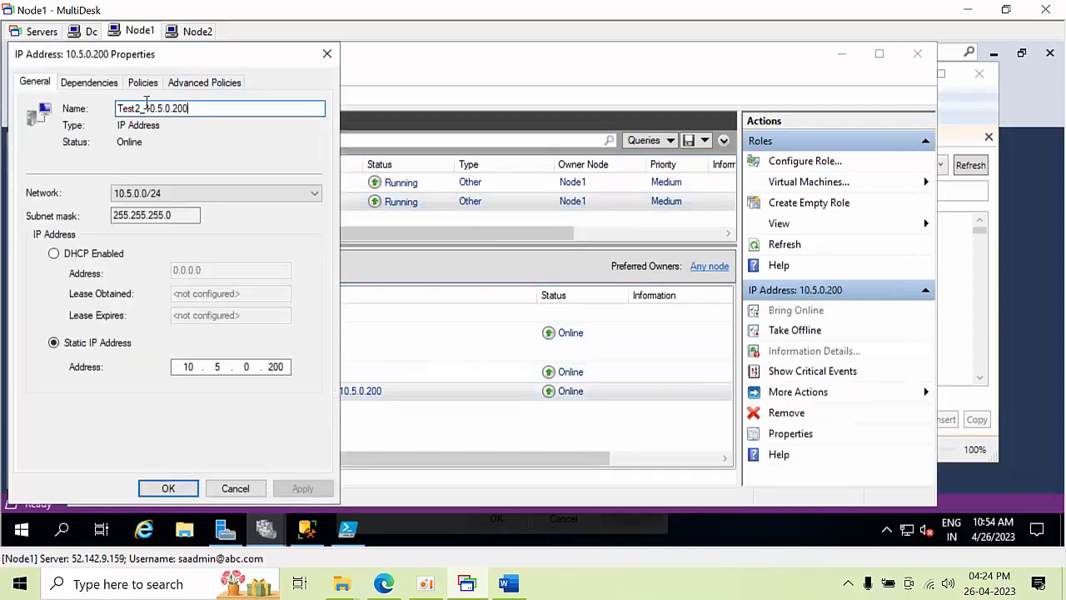
Switch to PowerShell ISE and set $IPResourceName in the probe script to "Test2_10.5.0.200"
left_click(349, 529)
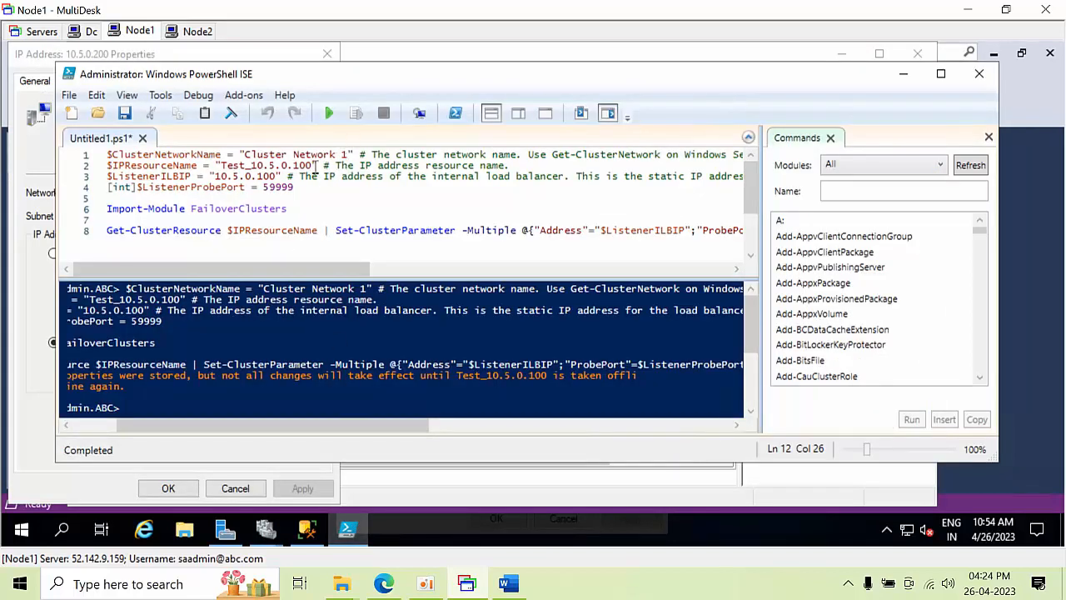
left_click_drag(315, 166, 112, 155)
left_click(343, 200)
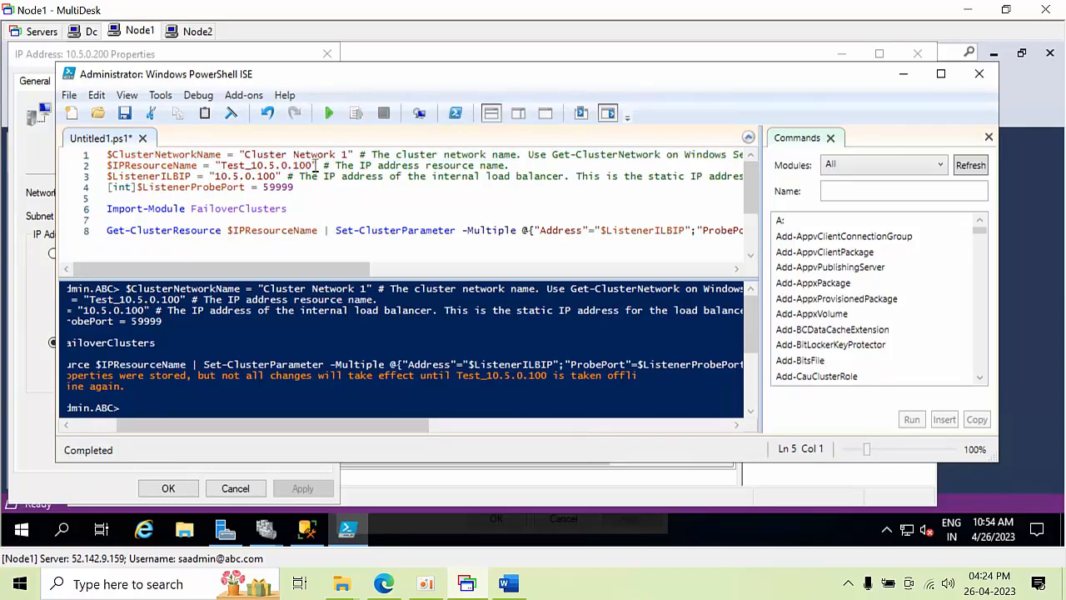
left_click(312, 165)
key("shift+Left")
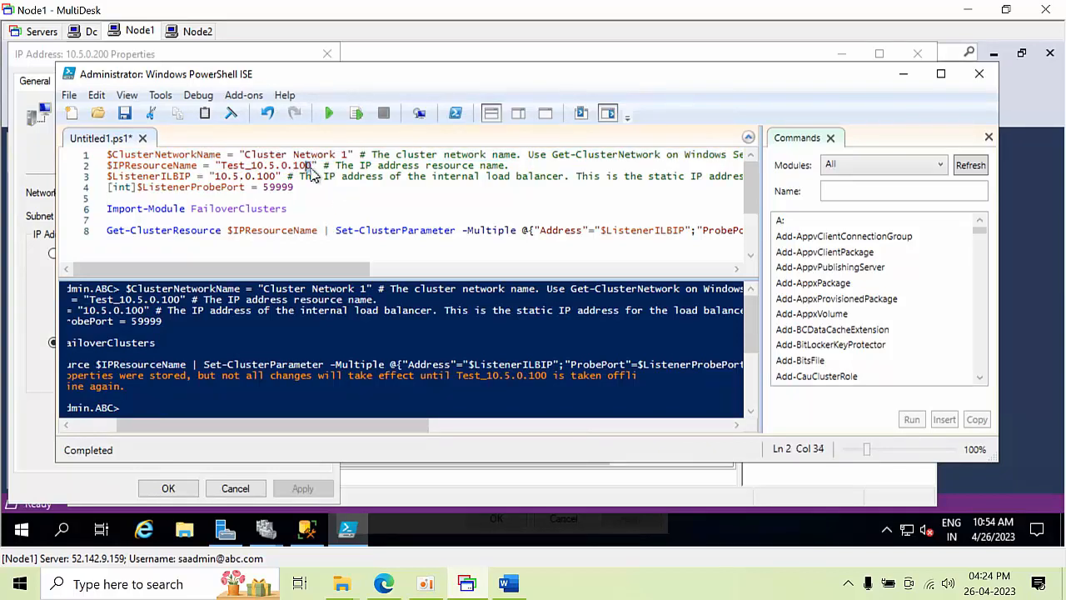
key("shift+Left")
key("shift+Left")
key("shift+Left")
key("shift+Left")
key("shift+Left")
key("shift+Left")
key("shift+Left")
key("shift+Left")
key("shift+Left")
key("shift+Left")
key("shift+Left")
key("shift+Left")
key("shift+Left")
key("shift+Left")
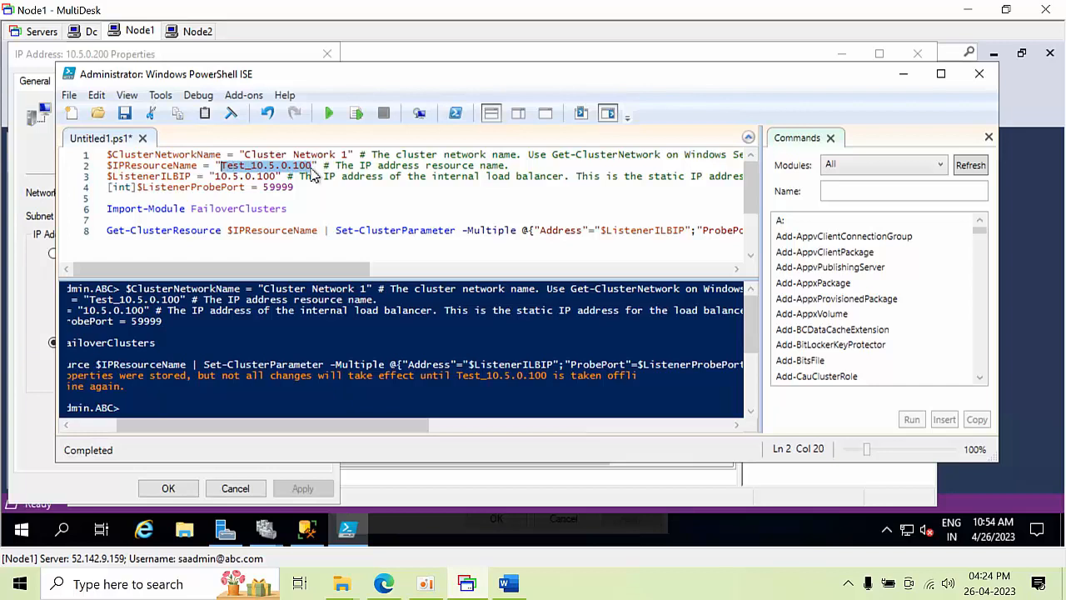
type("Test2_10.5.0.200")
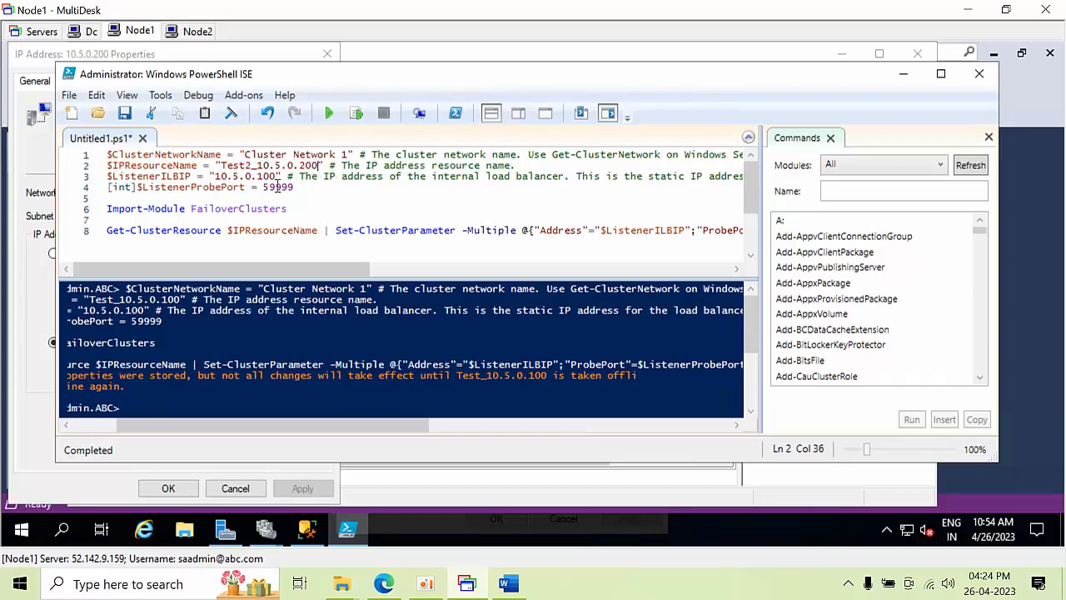
Set $ListenerILBIP to "10.5.0.200" and $ListenerProbePort to 59998 in the script and run it
left_click(260, 177)
key("Left")
key("BackSpace")
type("2")
double_click(303, 188)
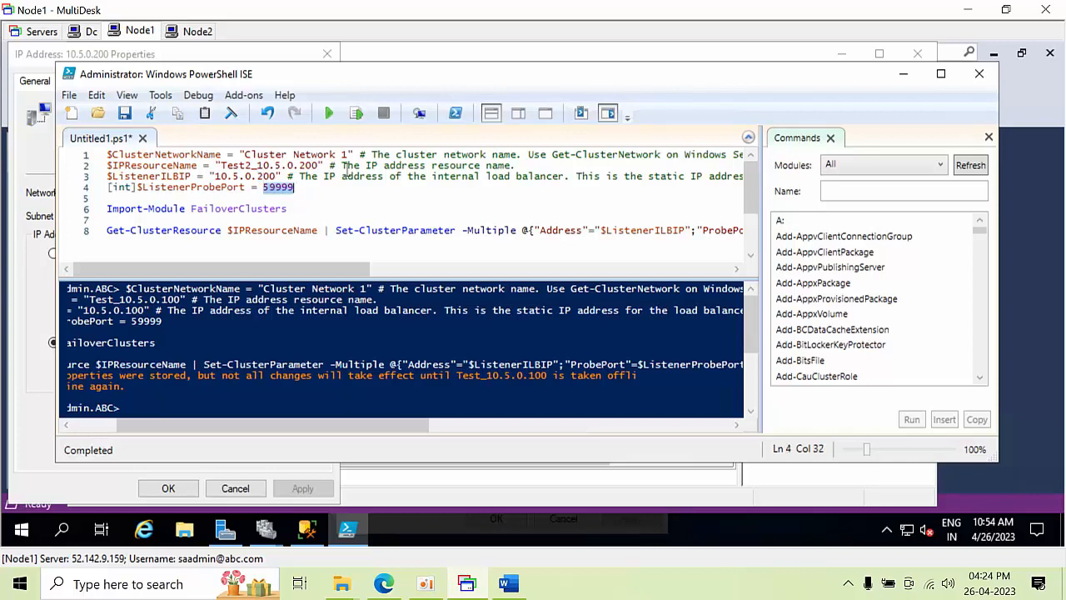
key("BackSpace")
type("59998")
left_click(330, 114)
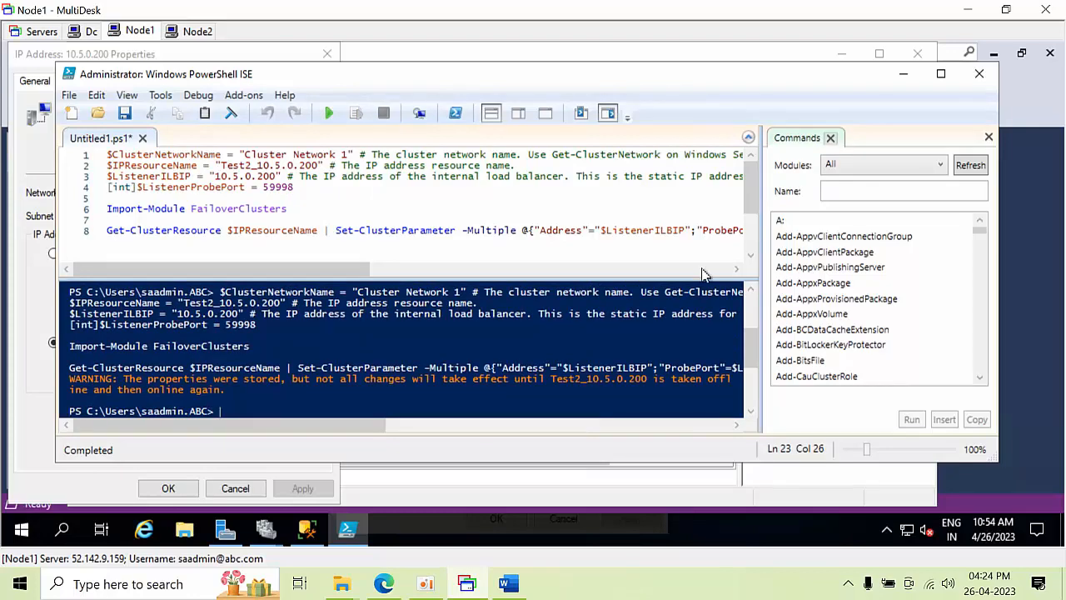
In Failover Cluster Manager, take the 10.5.0.200 IP address resource offline and bring the Test2 resource back online
left_click(903, 73)
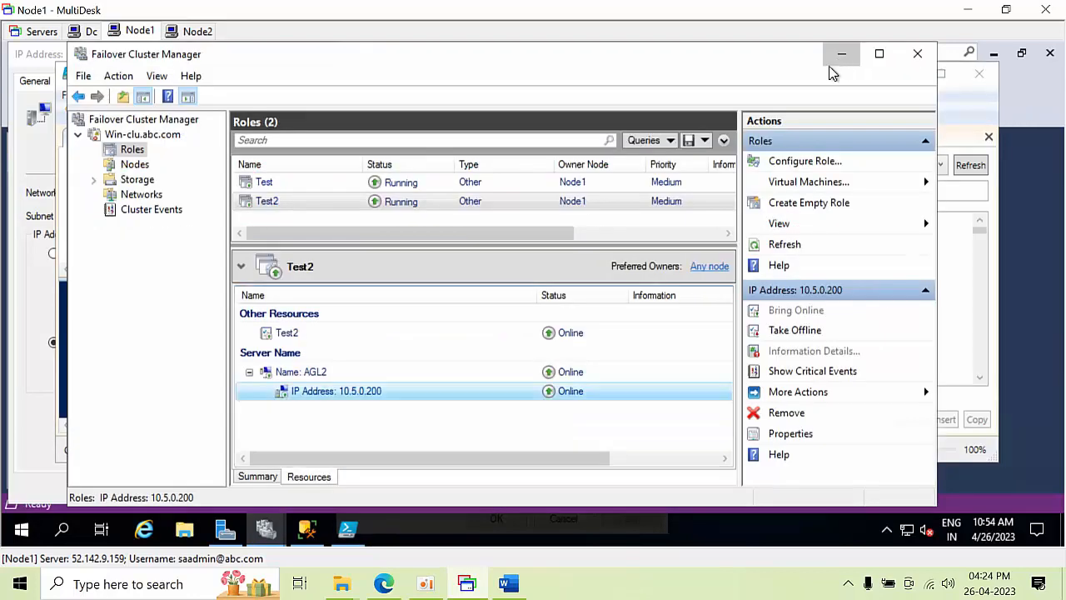
left_click(839, 54)
mouse_move(265, 529)
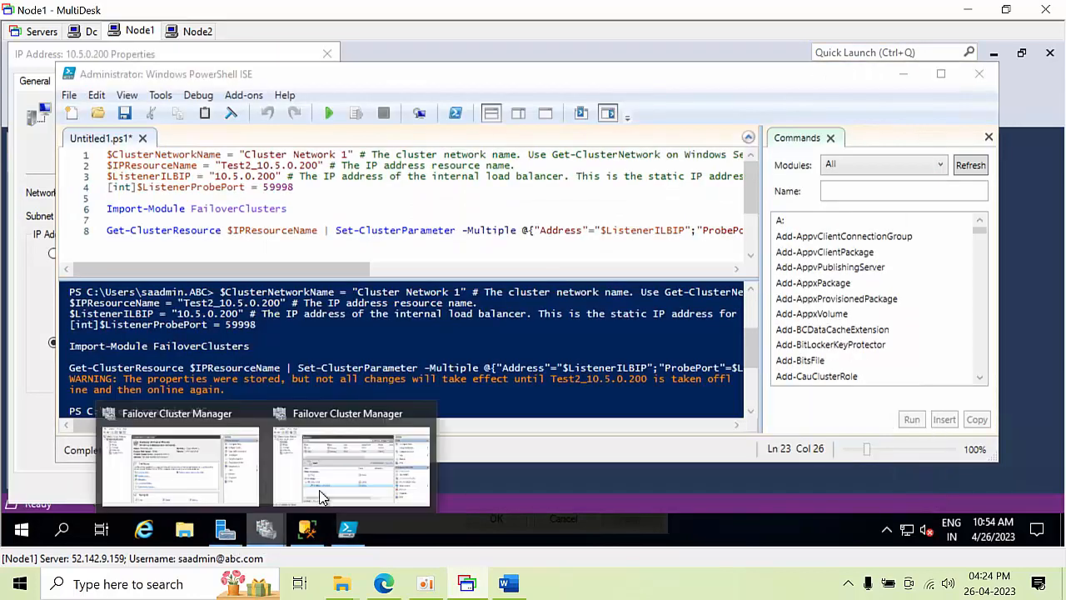
left_click(323, 497)
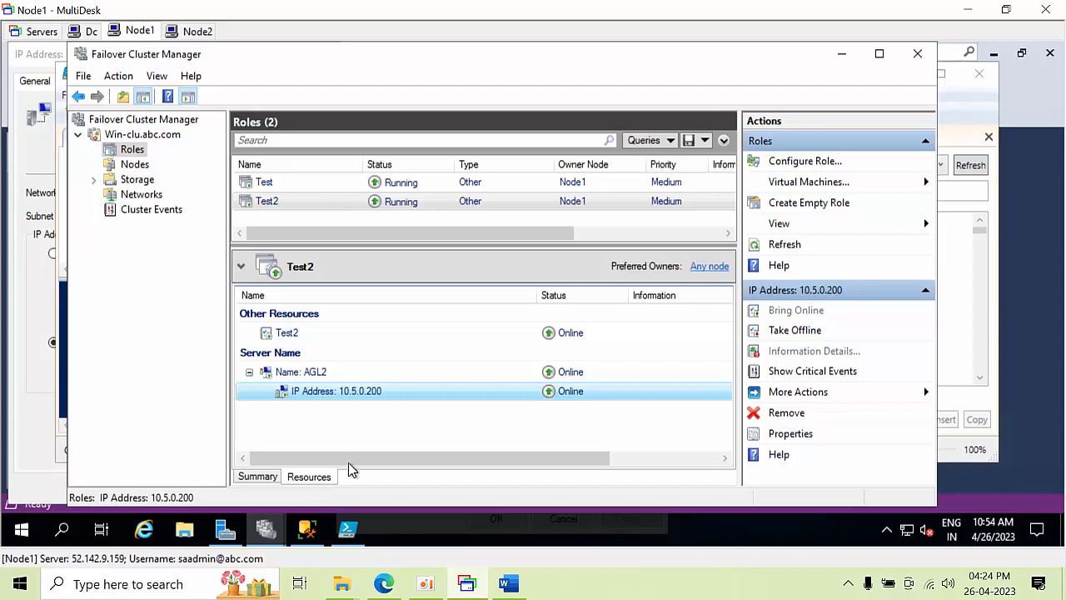
right_click(465, 396)
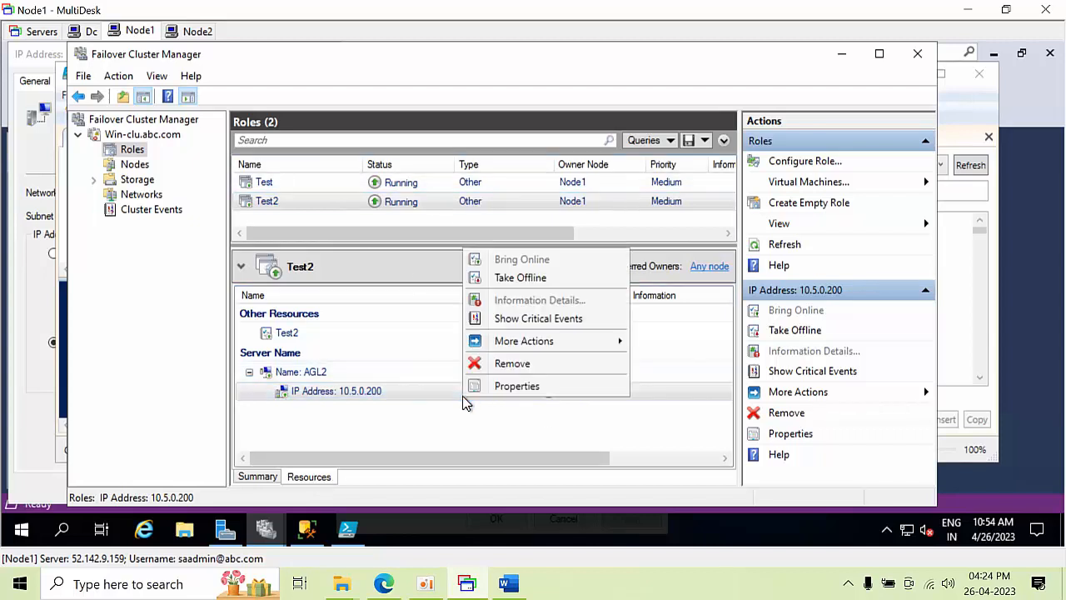
left_click(520, 277)
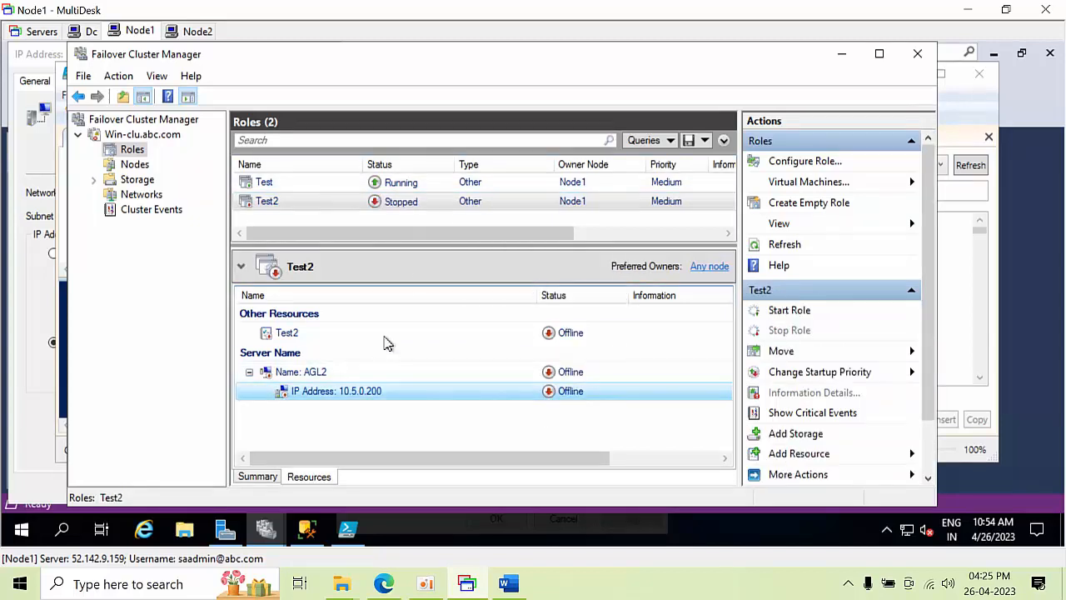
right_click(385, 336)
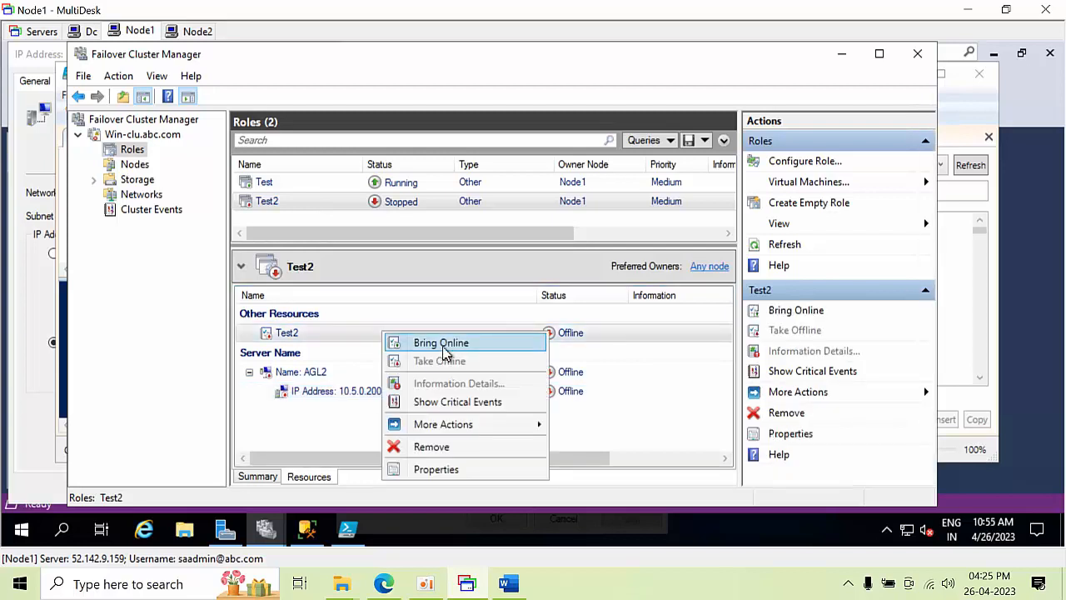
left_click(443, 345)
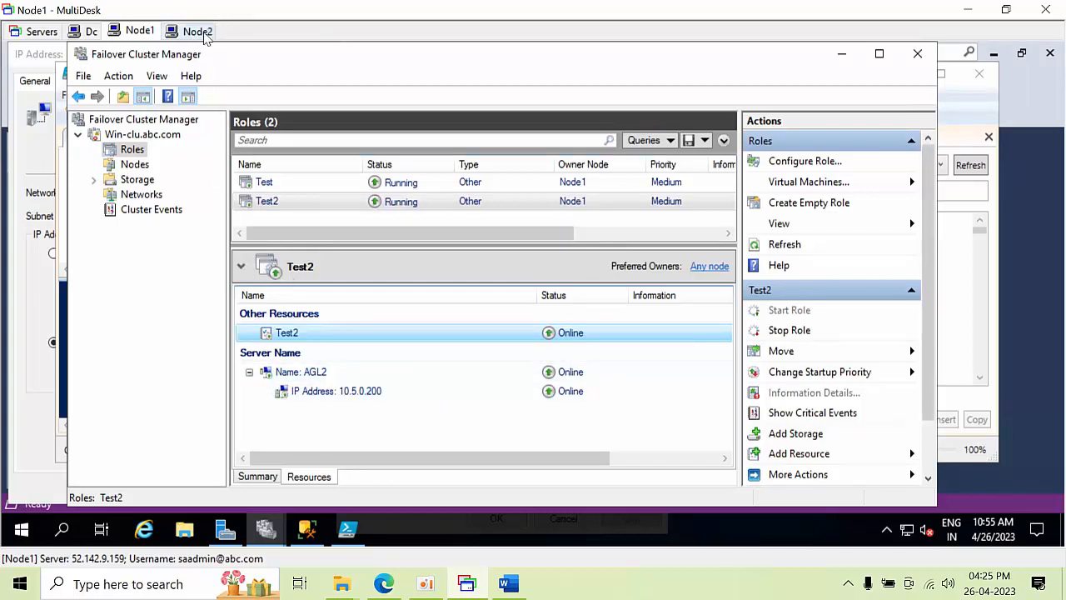
Switch to the Node2 session and connect Object Explorer to the AGL2 listener using Windows Authentication
left_click(199, 33)
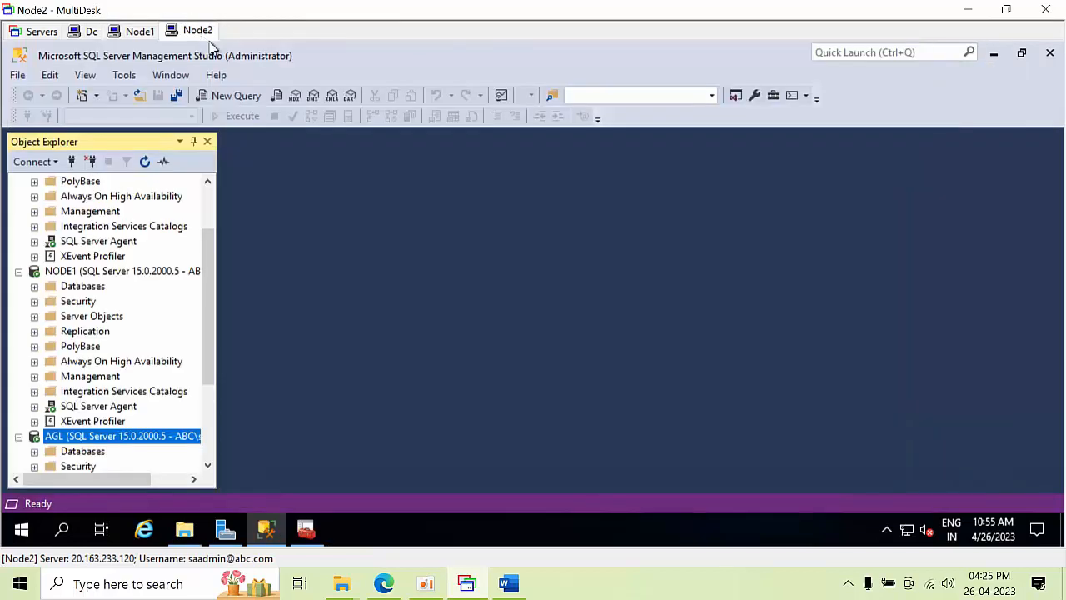
left_click(73, 161)
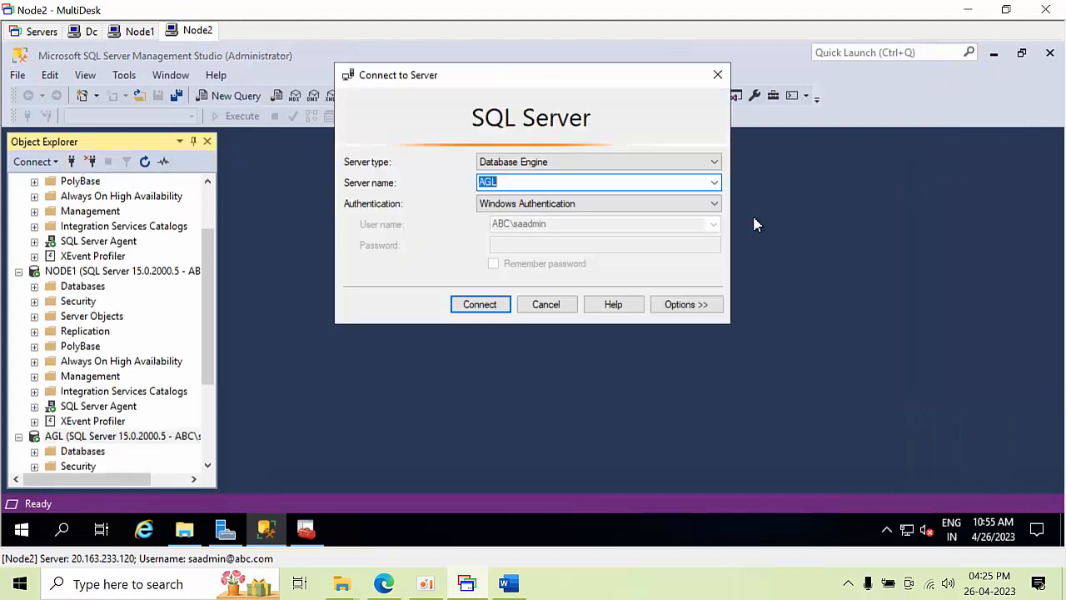
left_click(525, 185)
type("2")
left_click(478, 304)
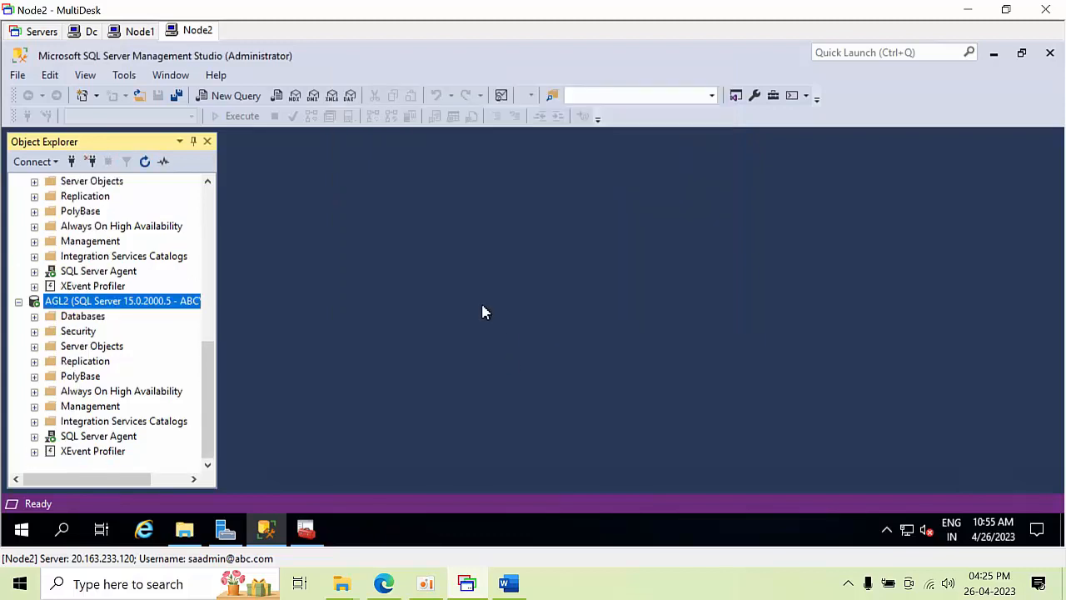